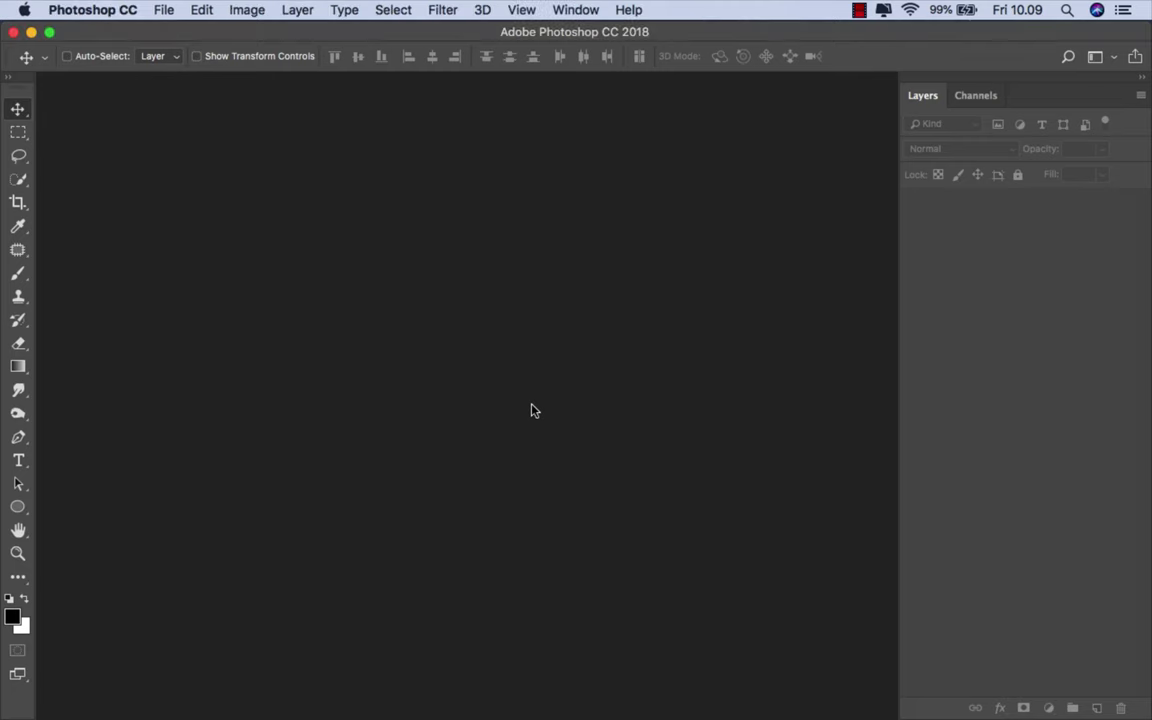
Step: Create a blank 5000 × 3000 px, 300 ppi document from the recent Custom preset
{"action": "left_click", "coordinate": [164, 12]}
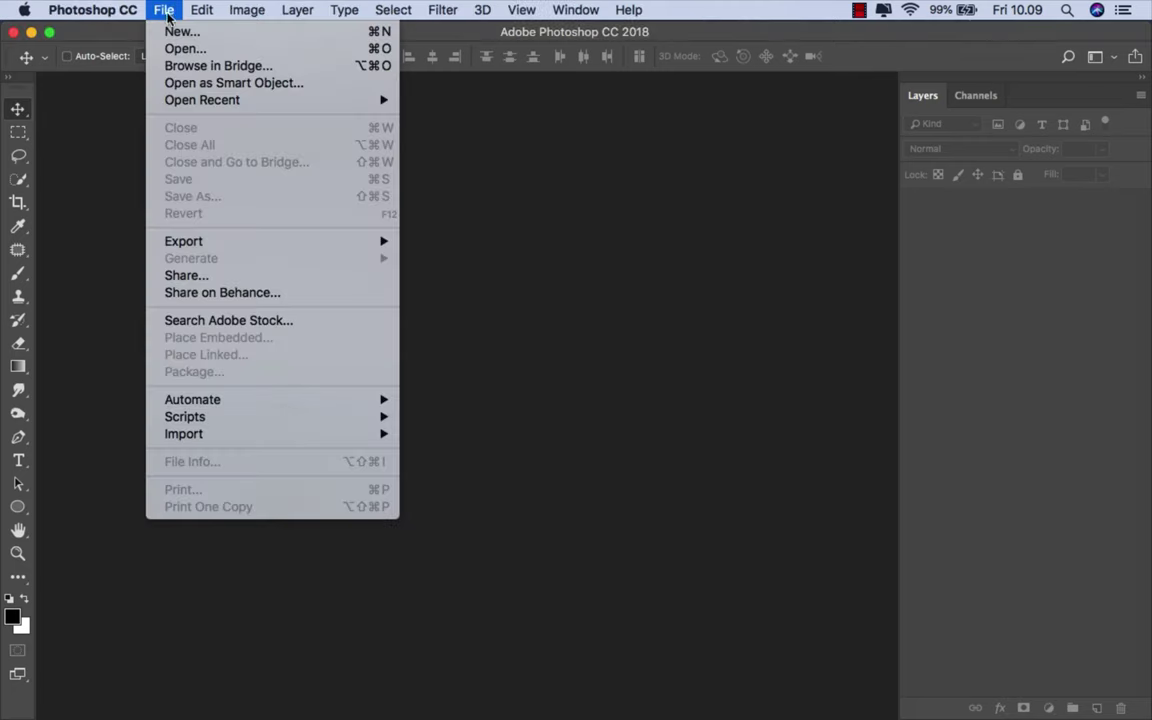
{"action": "left_click", "coordinate": [199, 32]}
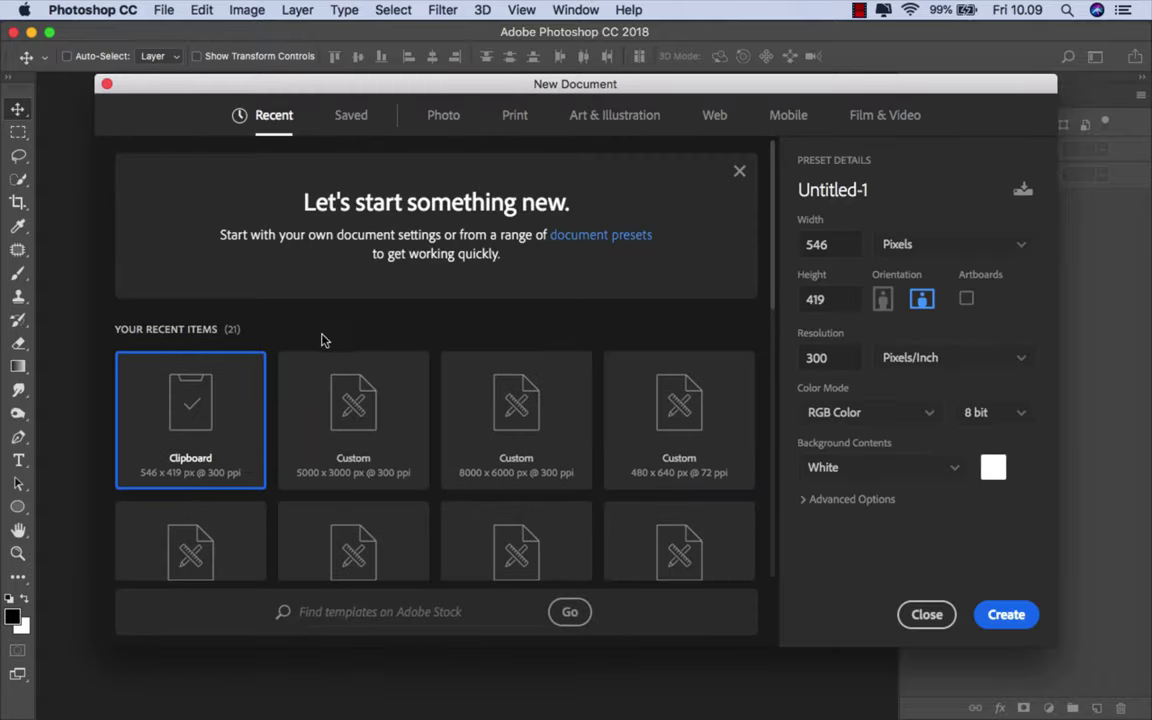
{"action": "left_click", "coordinate": [335, 432]}
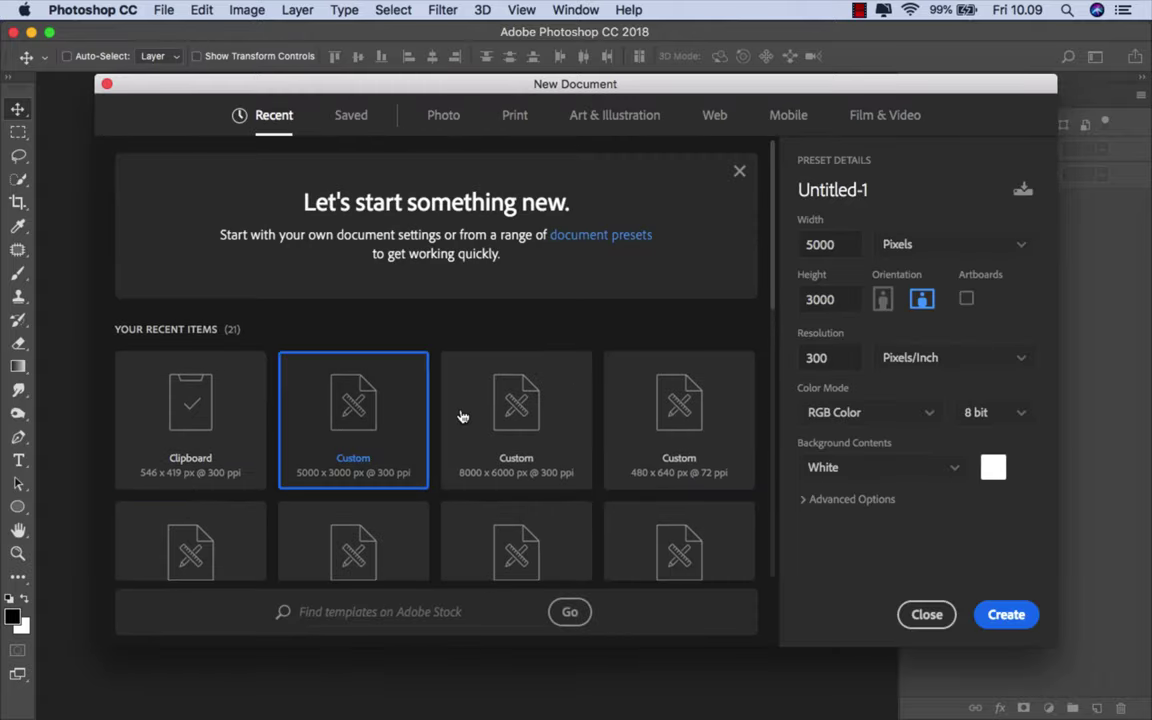
{"action": "left_click", "coordinate": [838, 247]}
{"action": "left_click", "coordinate": [835, 300]}
{"action": "left_click", "coordinate": [990, 613]}
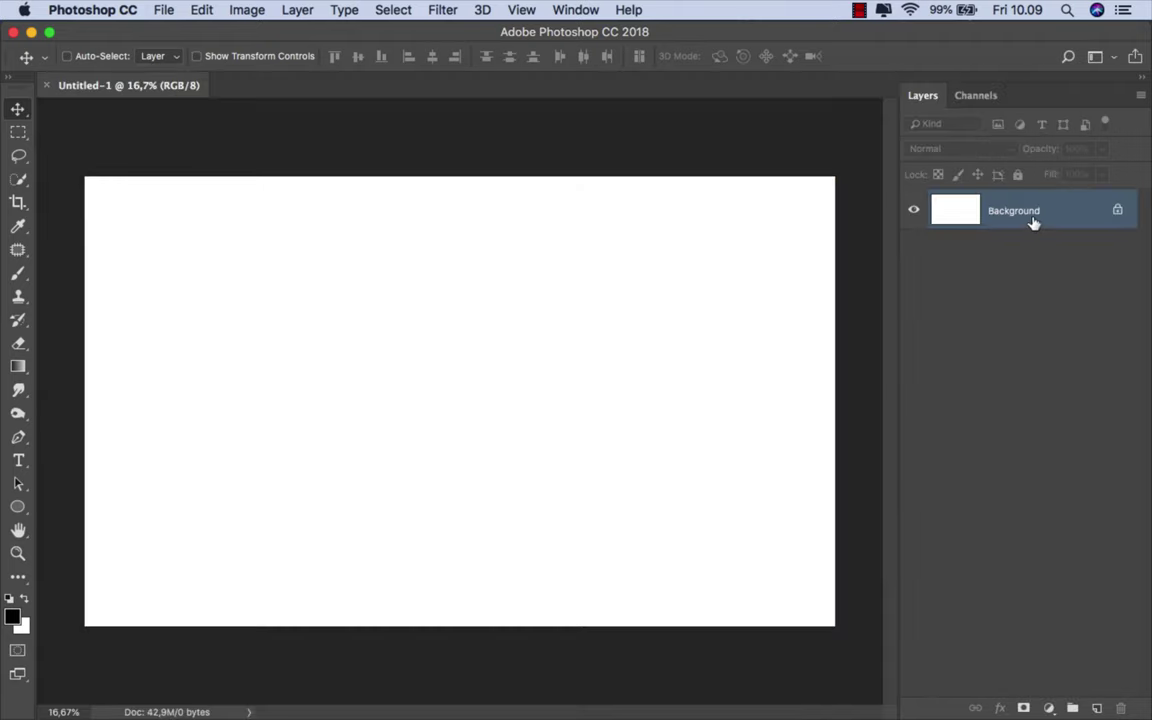
Step: Add a Solid Color fill layer at 11% brightness (#1c1c1c) over the Background
{"action": "left_click", "coordinate": [1049, 709]}
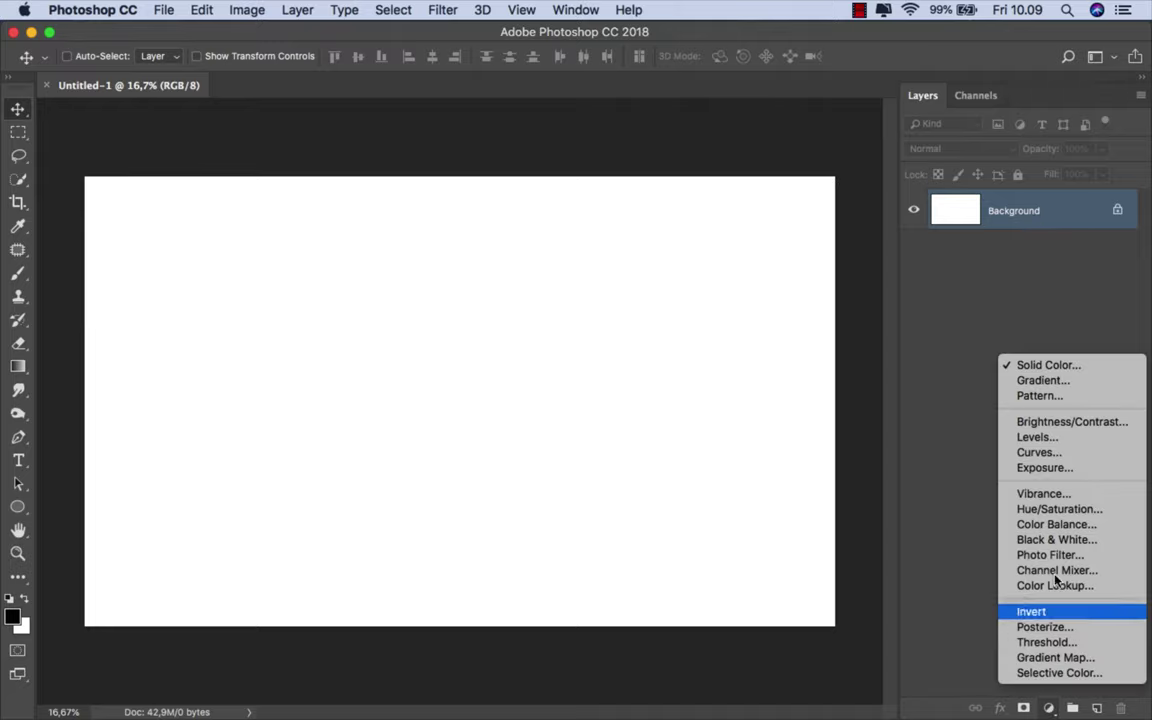
{"action": "left_click", "coordinate": [1065, 365]}
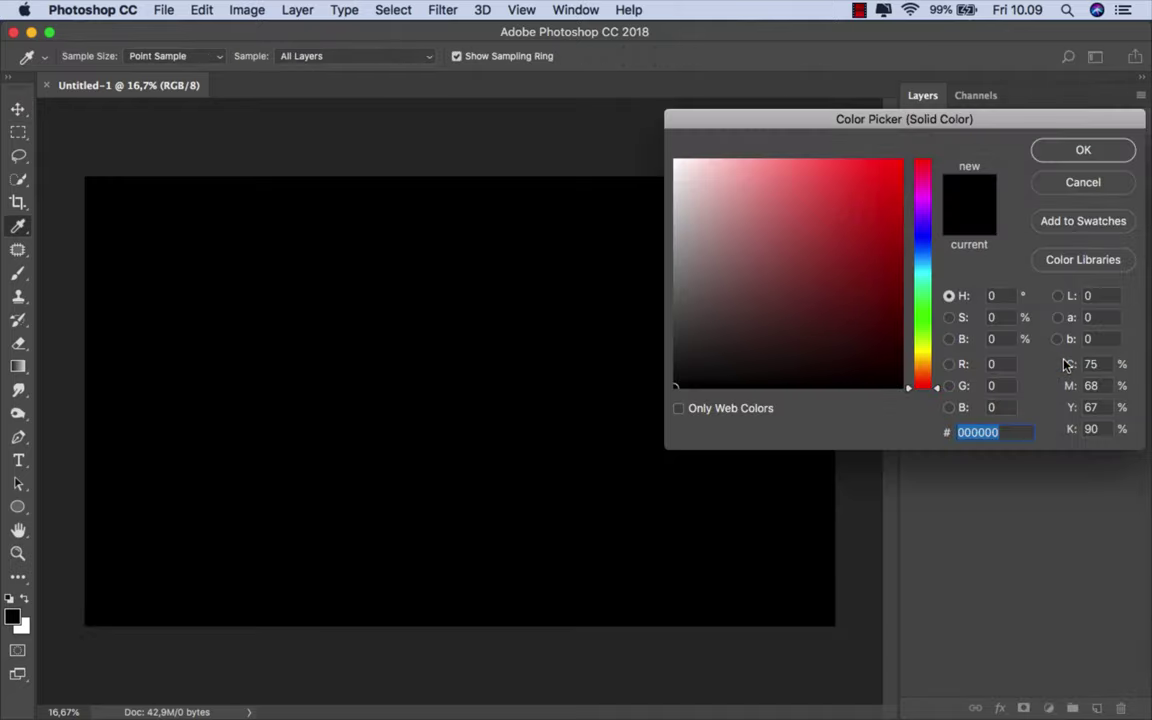
{"action": "left_click", "coordinate": [994, 339]}
{"action": "type", "text": "11"}
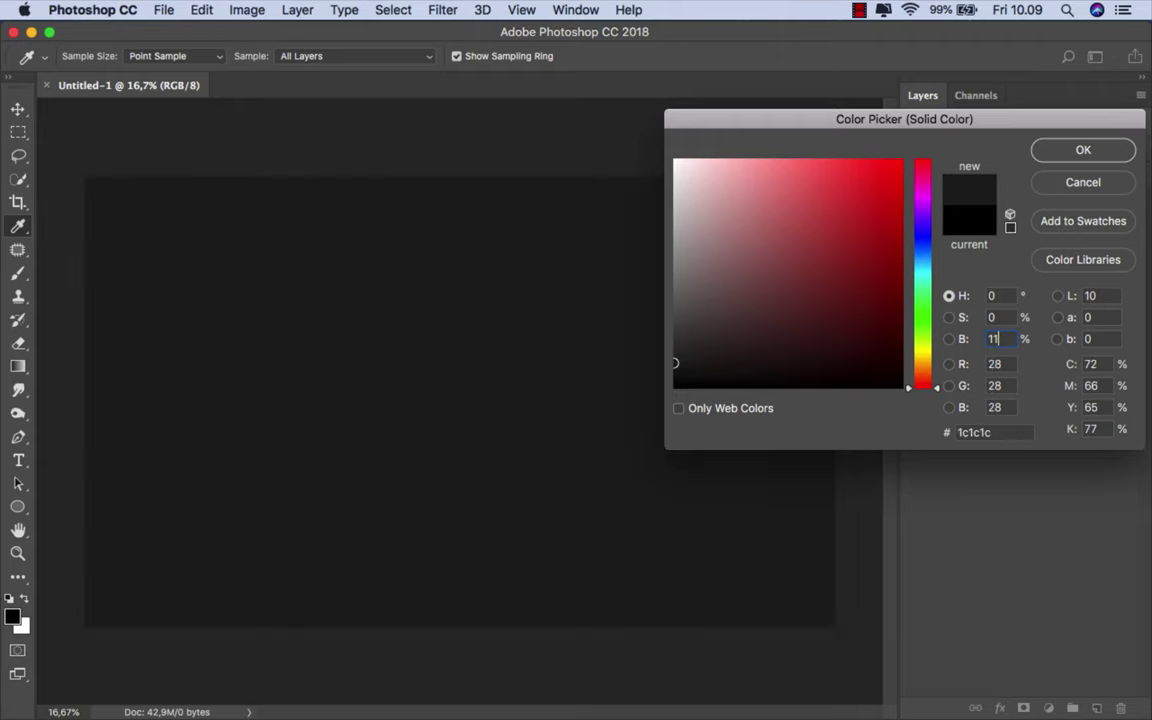
{"action": "left_click", "coordinate": [1051, 155]}
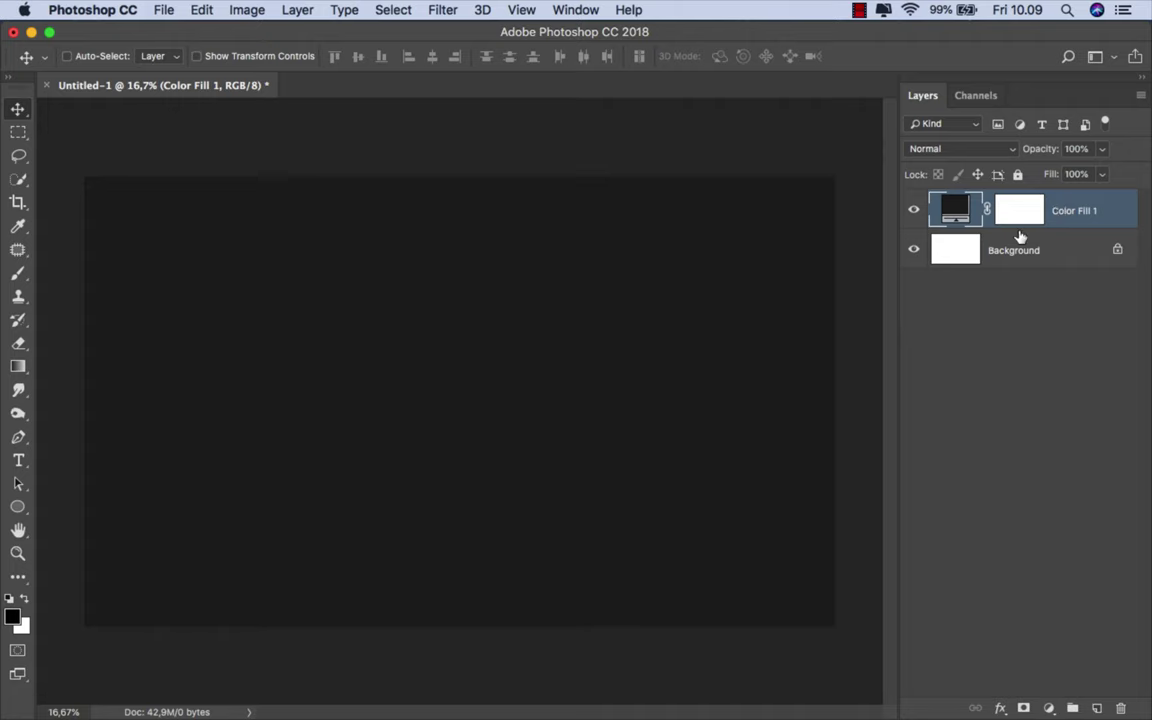
Step: Drag the rocky ledge photo from the deer folder onto the canvas
{"action": "left_click", "coordinate": [437, 675]}
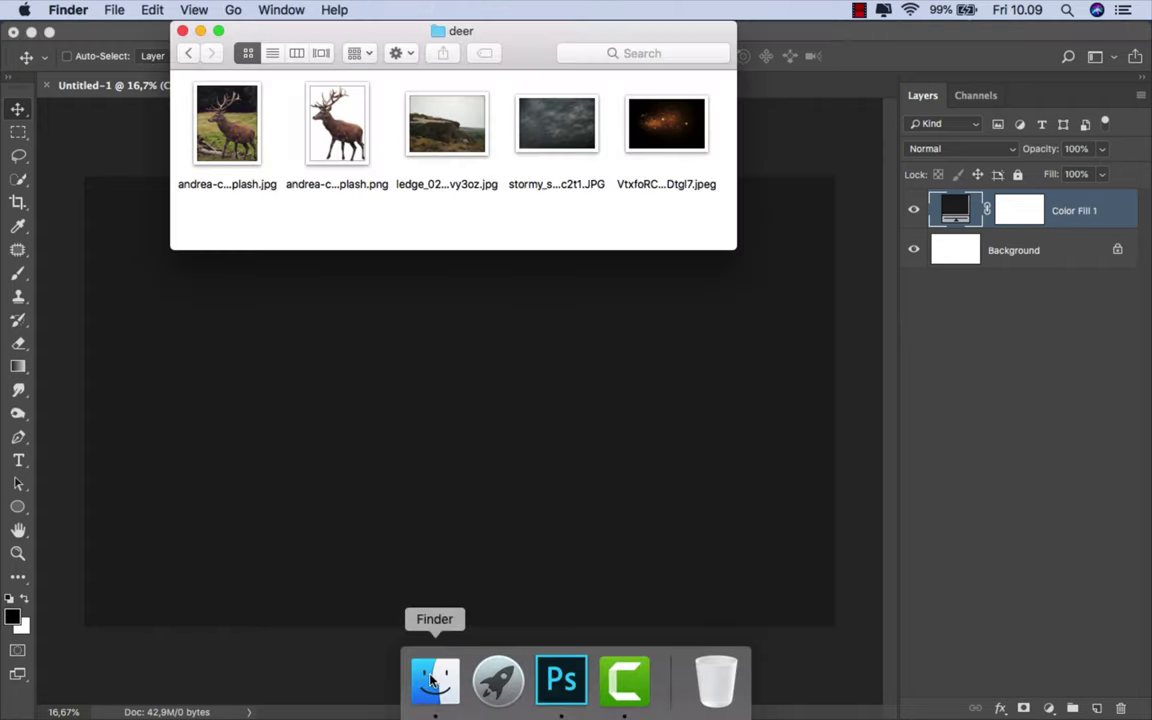
{"action": "left_click_drag", "start_coordinate": [455, 153], "coordinate": [463, 372]}
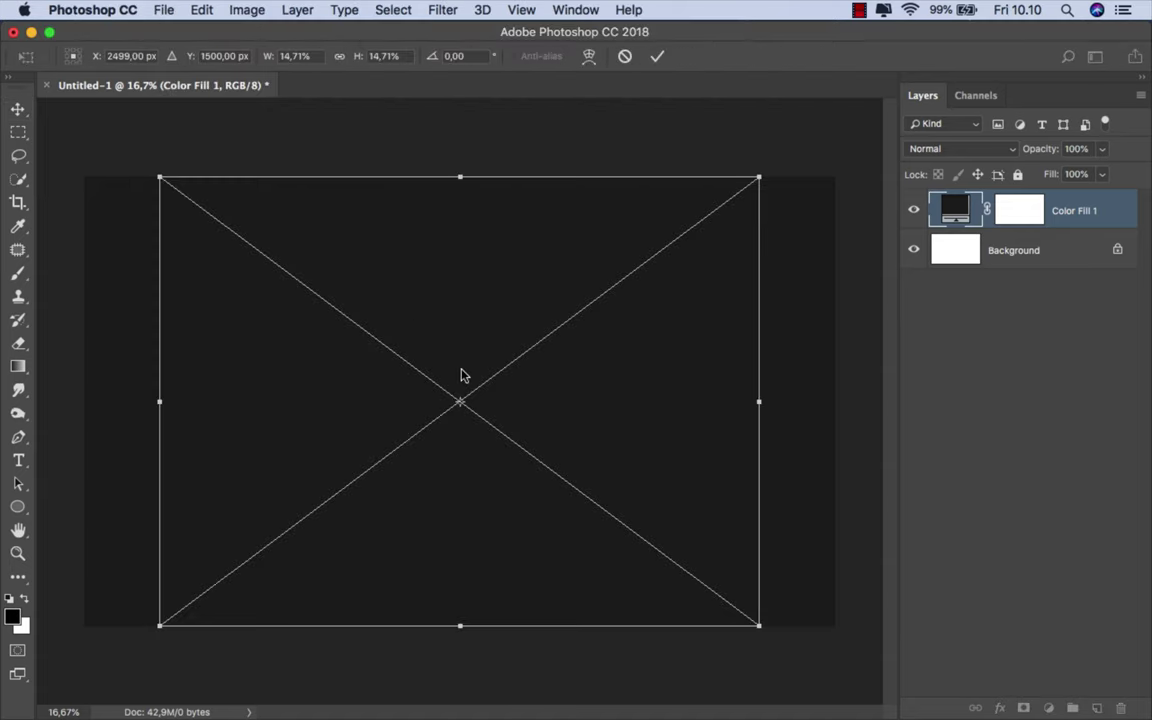
{"action": "scroll", "coordinate": [463, 375], "scroll_direction": "down", "scroll_amount": 2}
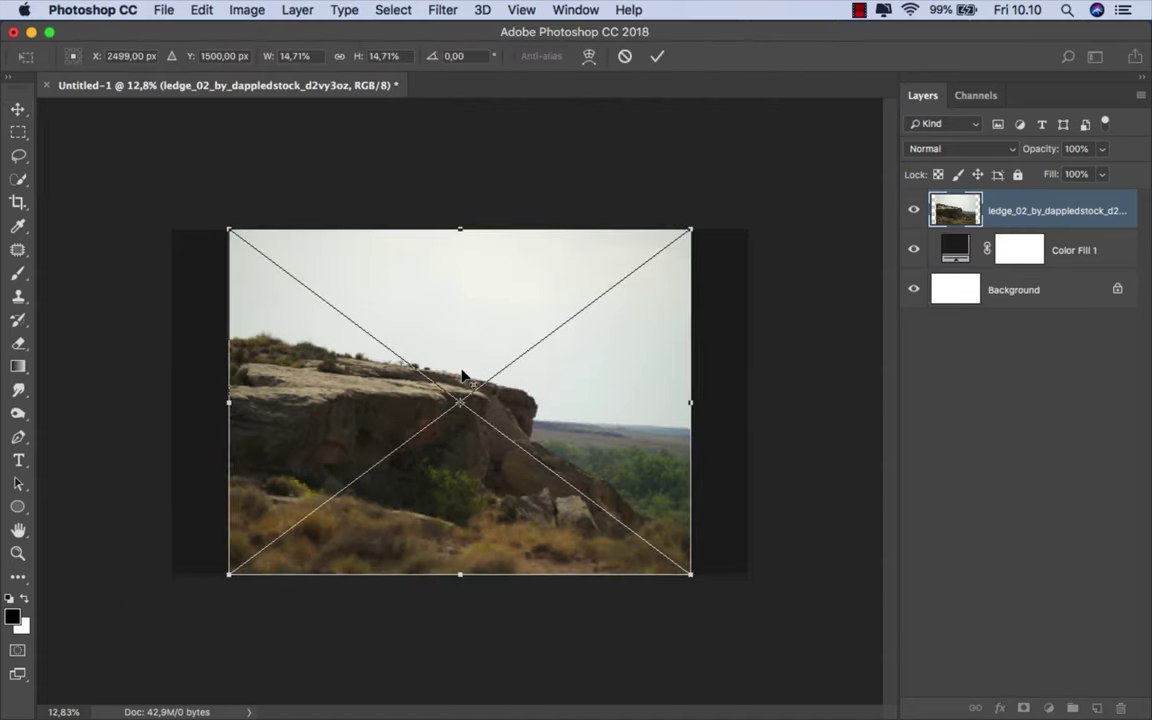
{"action": "scroll", "coordinate": [463, 375], "scroll_direction": "down", "scroll_amount": 2}
Step: Enlarge, lower, stretch and tilt the ledge photo about 2.6°, then commit the transform
{"action": "left_click_drag", "start_coordinate": [676, 231], "coordinate": [820, 99]}
{"action": "scroll", "coordinate": [479, 367], "scroll_direction": "down", "scroll_amount": 2}
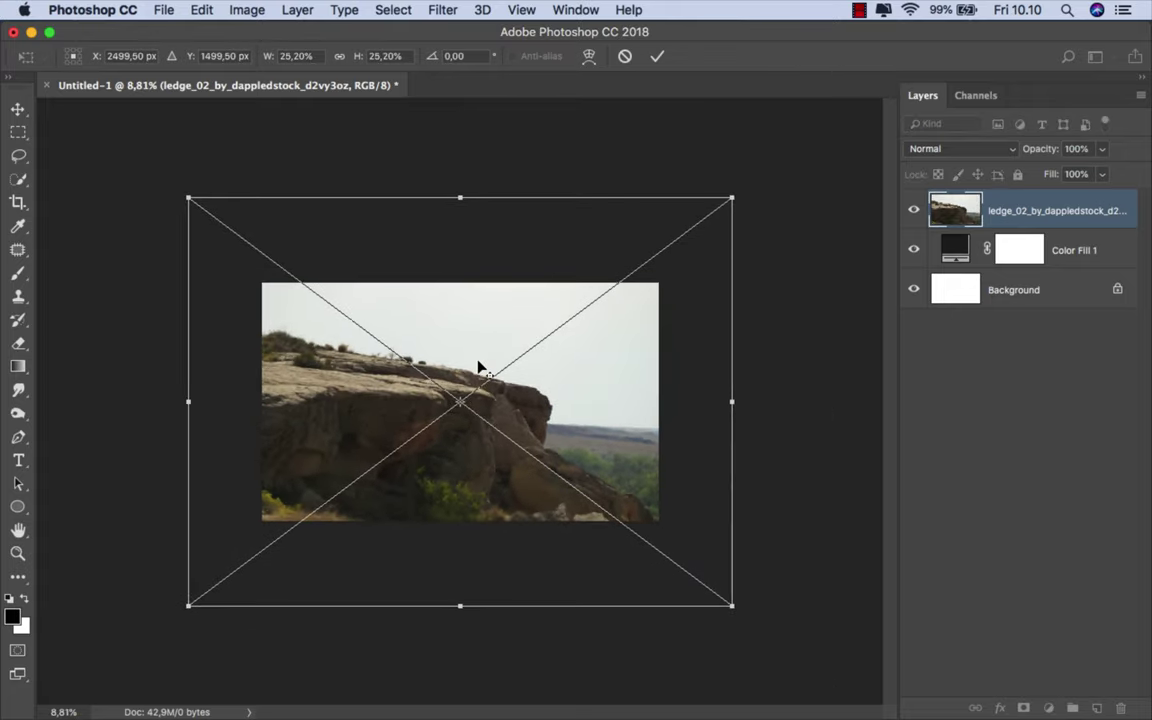
{"action": "left_click_drag", "start_coordinate": [479, 367], "coordinate": [476, 437]}
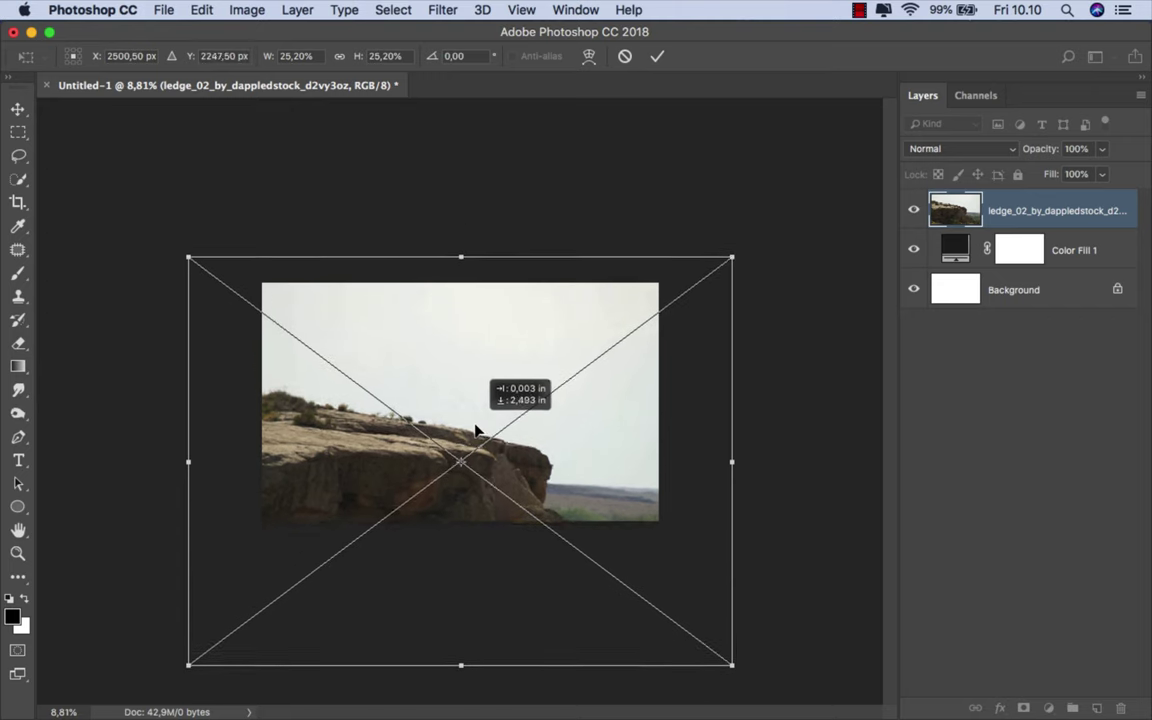
{"action": "scroll", "coordinate": [476, 437], "scroll_direction": "down", "scroll_amount": 1}
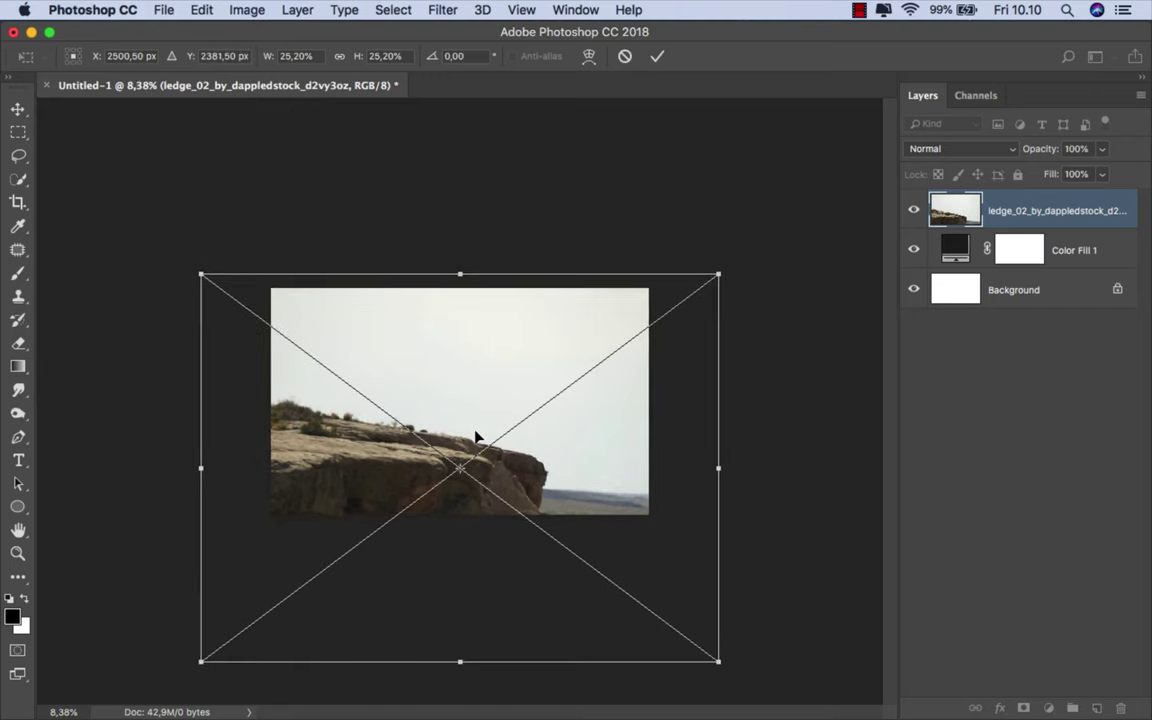
{"action": "left_click_drag", "start_coordinate": [722, 468], "coordinate": [927, 449]}
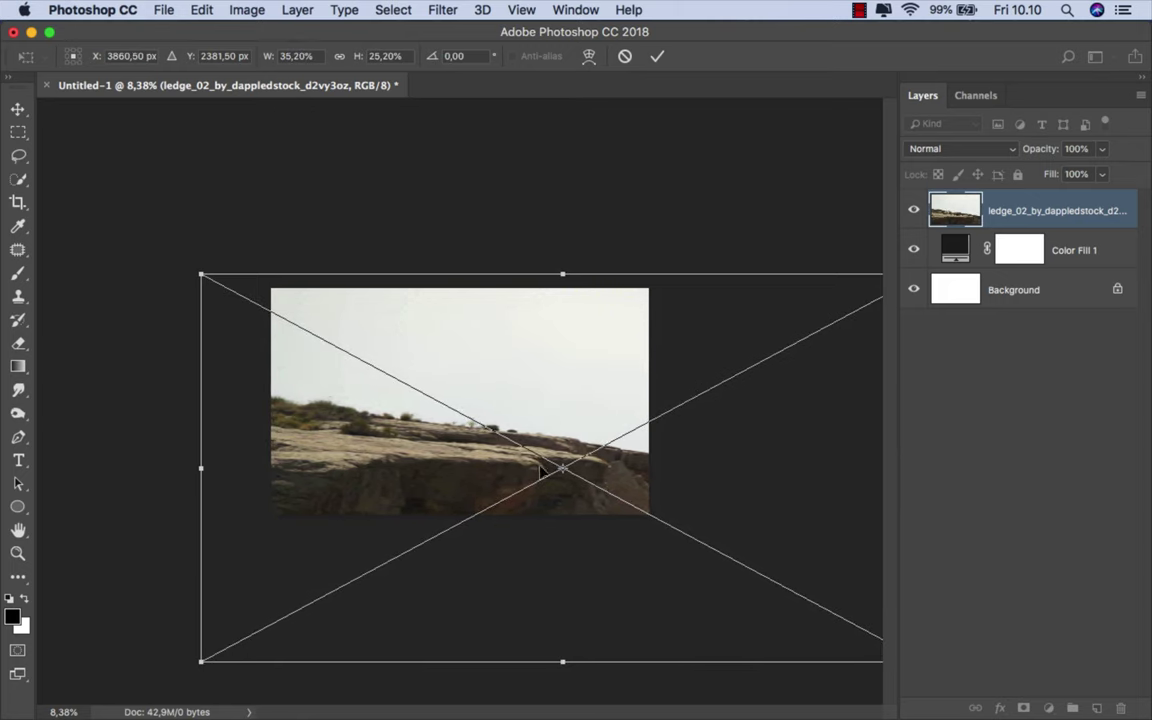
{"action": "left_click_drag", "start_coordinate": [562, 661], "coordinate": [563, 681]}
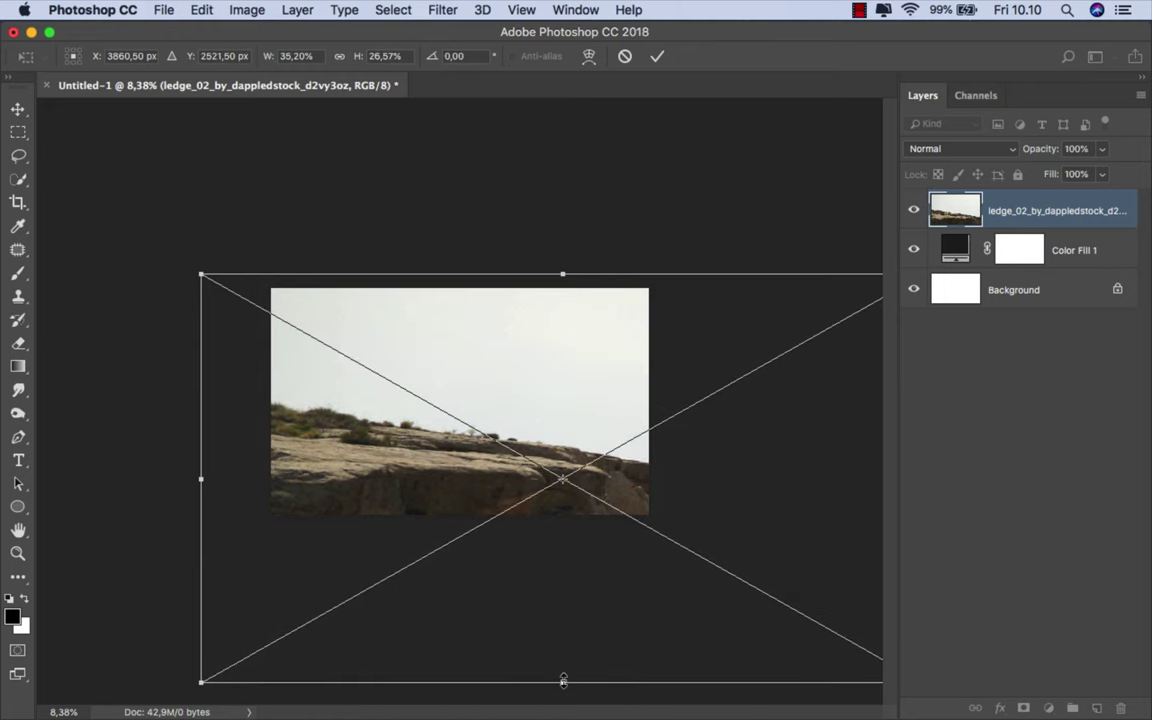
{"action": "left_click_drag", "start_coordinate": [563, 681], "coordinate": [563, 706]}
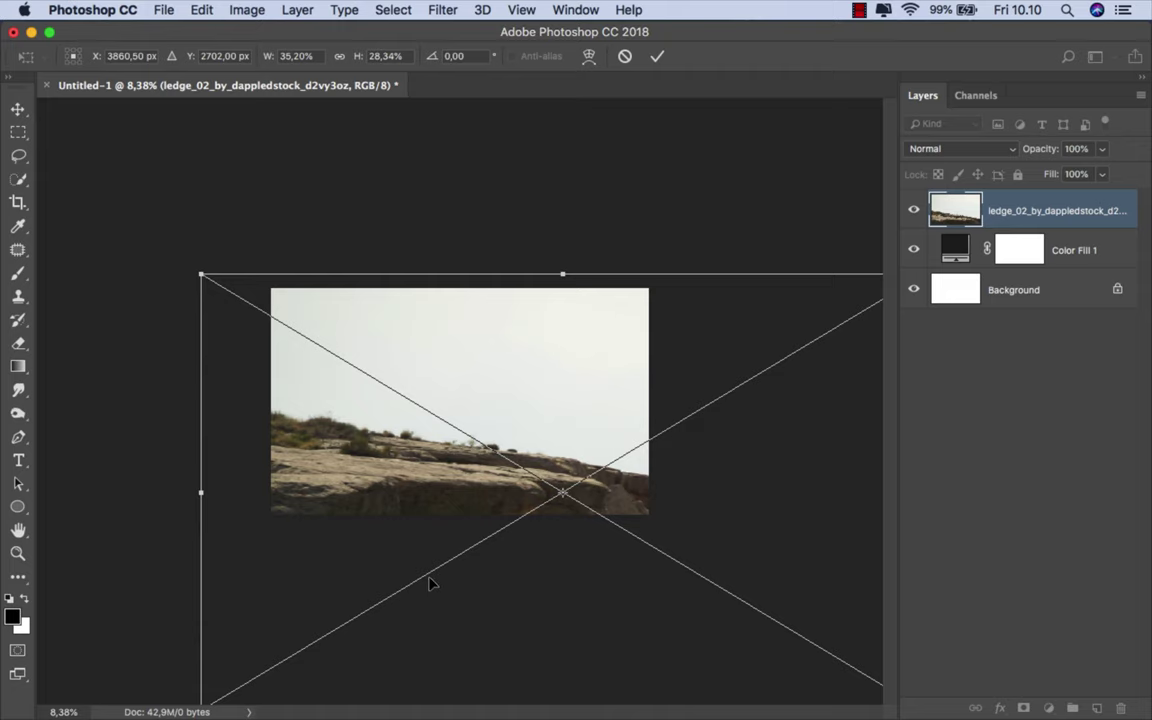
{"action": "left_click_drag", "start_coordinate": [178, 458], "coordinate": [139, 465]}
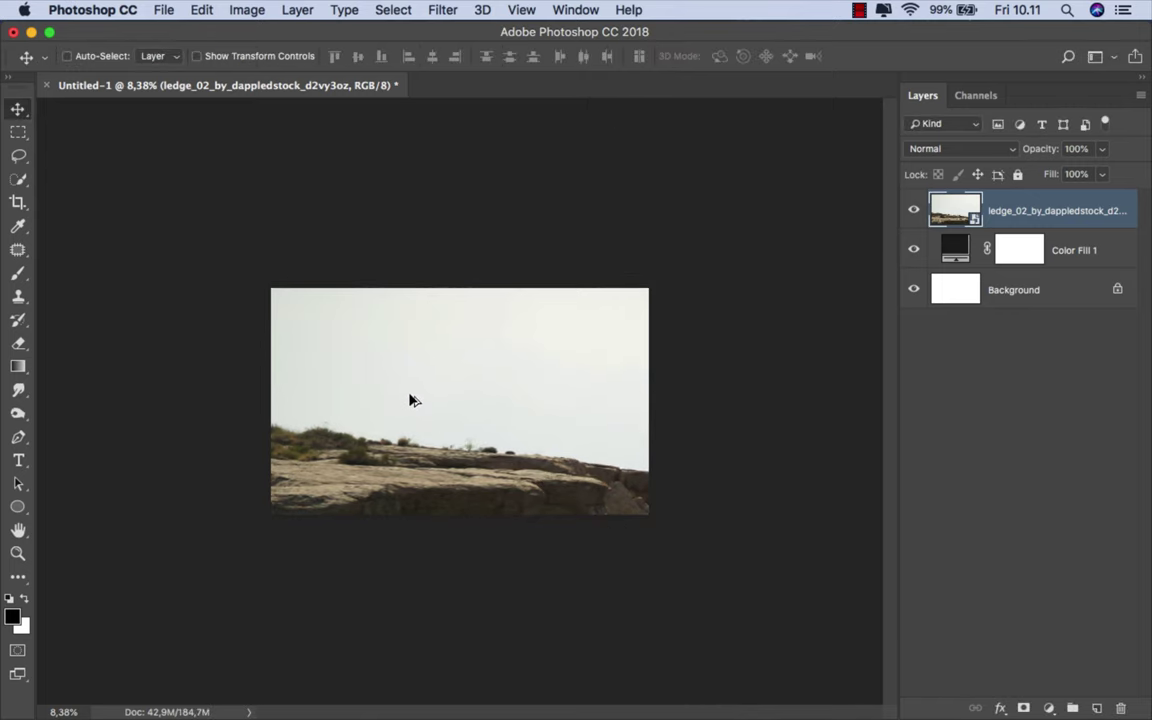
{"action": "key", "text": "super+plus"}
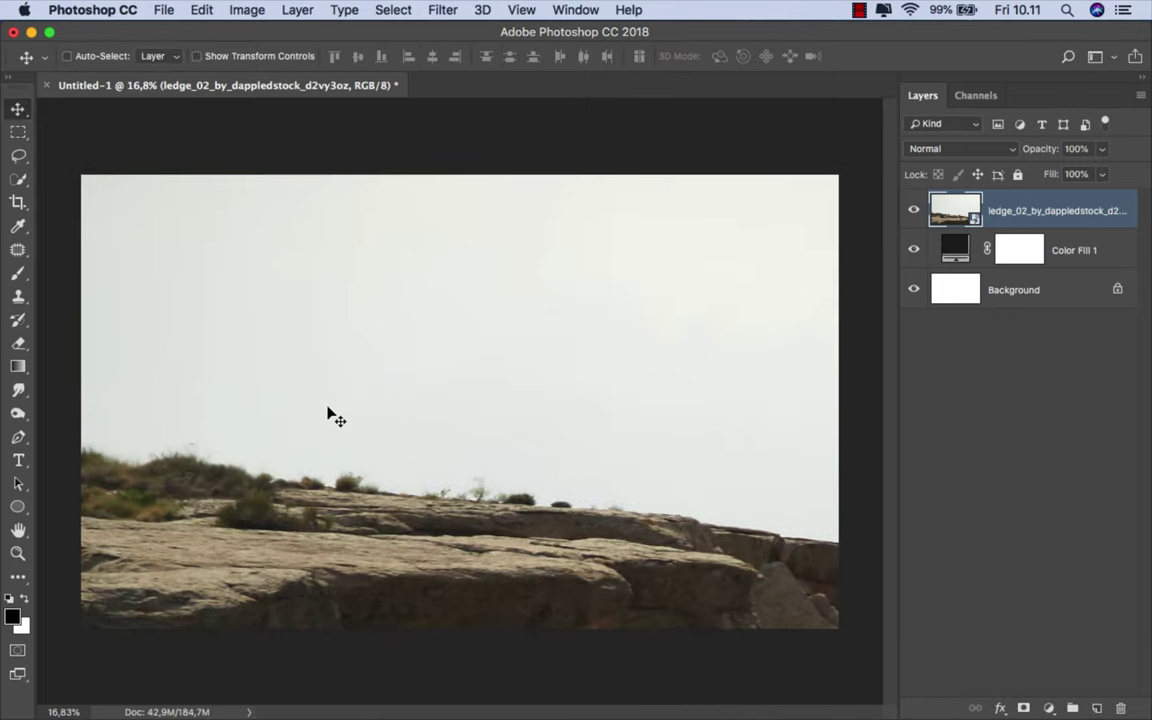
Step: With the Pen tool, trace anchors along the left part of the ridge and its bushes
{"action": "left_click", "coordinate": [30, 438]}
{"action": "left_click", "coordinate": [75, 437]}
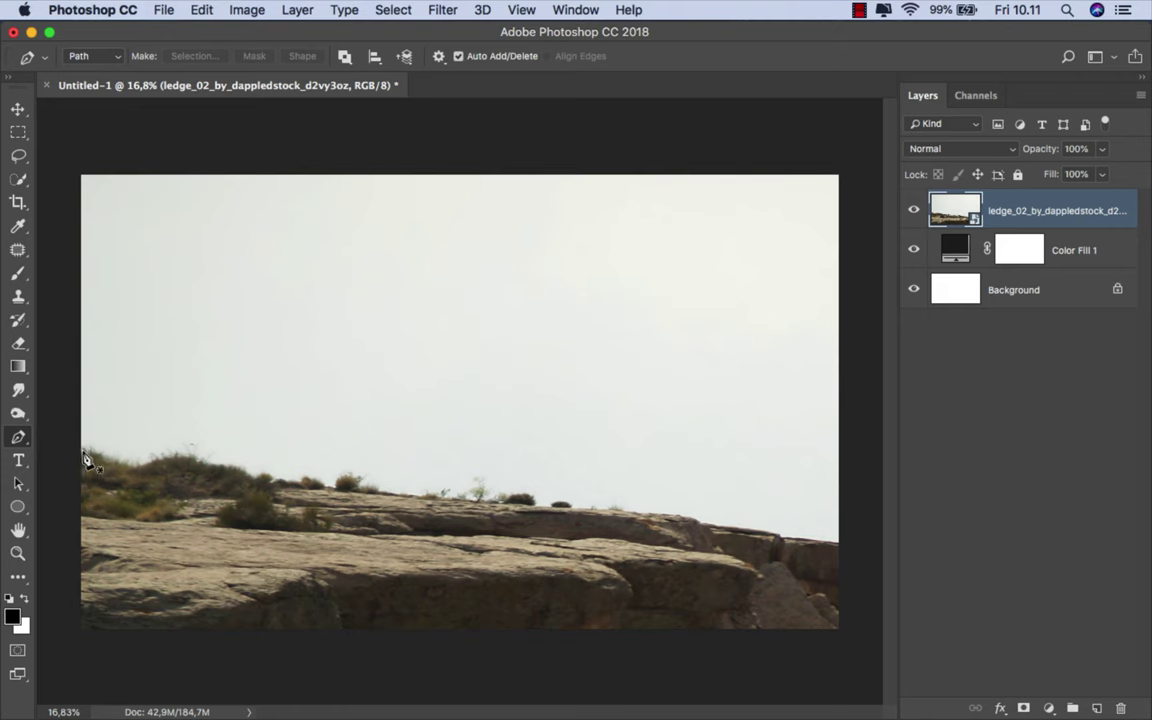
{"action": "scroll", "coordinate": [85, 460], "scroll_direction": "up", "scroll_amount": 2}
{"action": "left_click", "coordinate": [42, 457]}
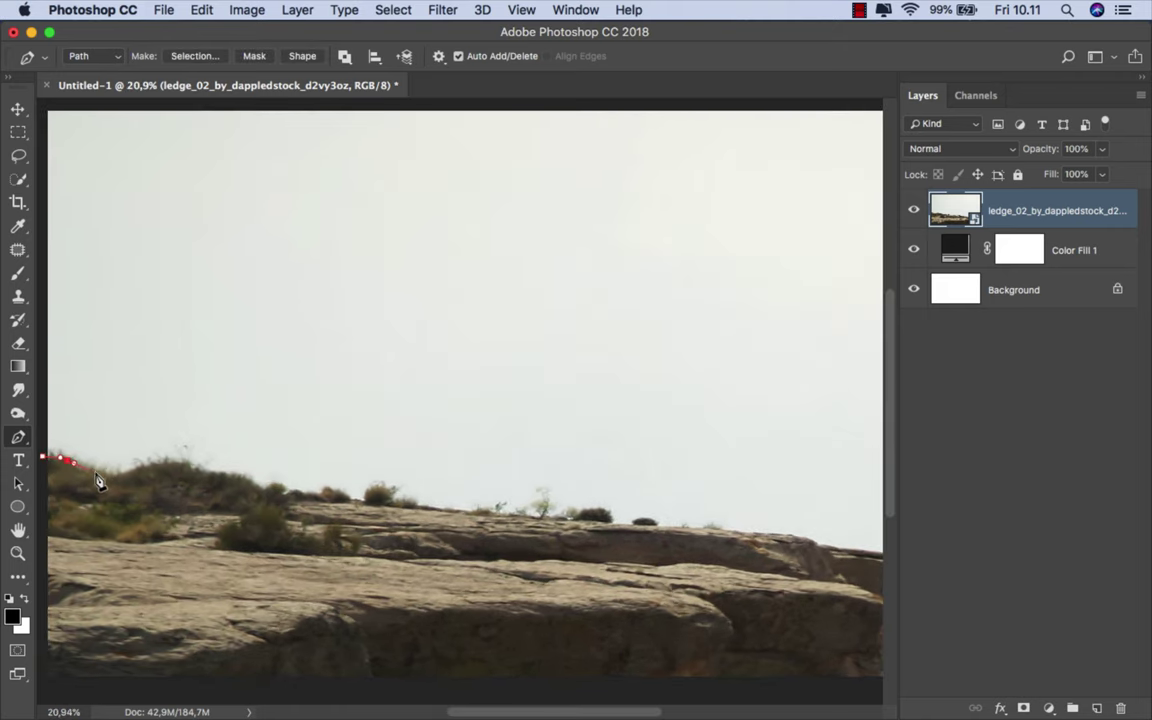
{"action": "left_click", "coordinate": [163, 463]}
{"action": "left_click", "coordinate": [201, 469]}
{"action": "left_click", "coordinate": [233, 479]}
{"action": "left_click", "coordinate": [270, 488]}
{"action": "scroll", "coordinate": [300, 490], "scroll_direction": "up", "scroll_amount": 5}
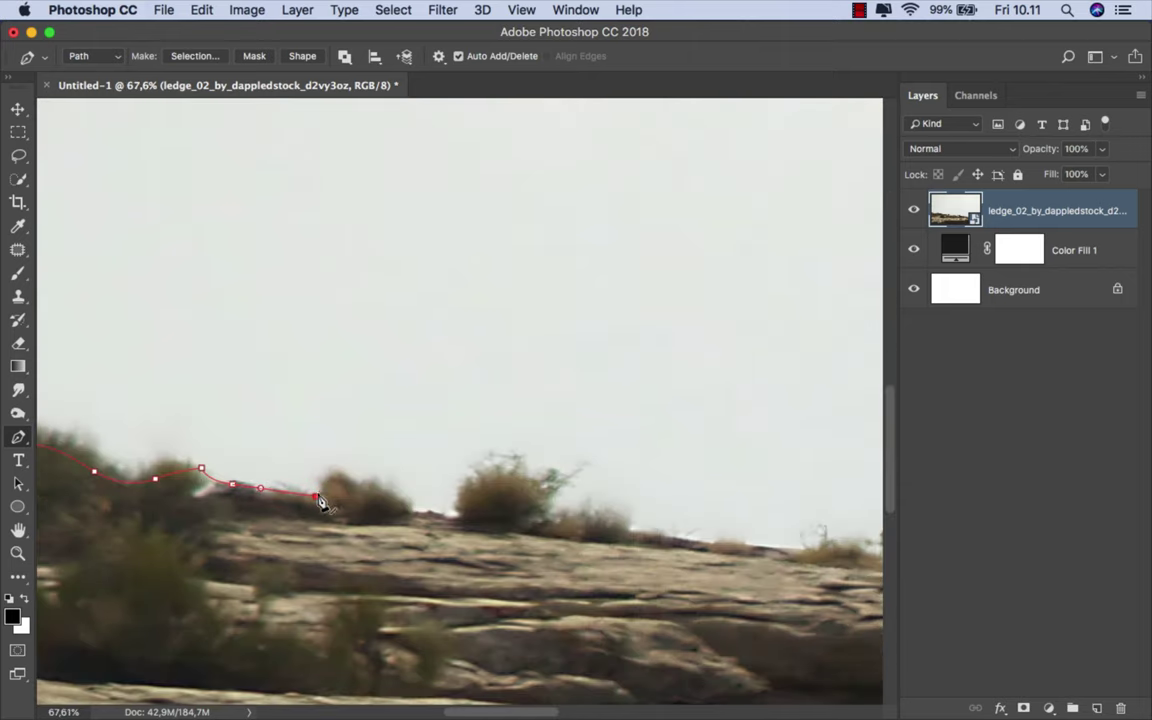
{"action": "left_click_drag", "start_coordinate": [338, 477], "coordinate": [355, 480]}
{"action": "left_click", "coordinate": [367, 489]}
{"action": "left_click", "coordinate": [401, 503]}
{"action": "left_click", "coordinate": [453, 517]}
{"action": "left_click", "coordinate": [474, 477]}
{"action": "left_click", "coordinate": [505, 464]}
{"action": "left_click", "coordinate": [540, 470]}
{"action": "left_click", "coordinate": [552, 494]}
{"action": "left_click", "coordinate": [552, 516]}
{"action": "left_click", "coordinate": [590, 513]}
{"action": "left_click", "coordinate": [628, 517]}
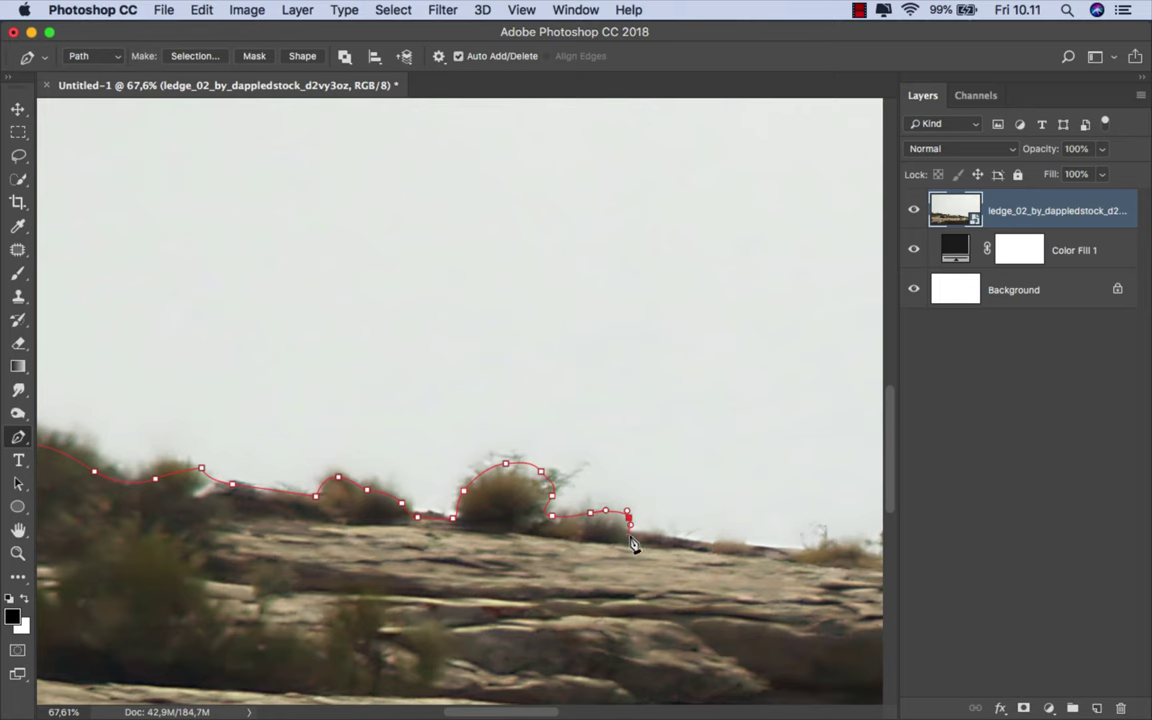
{"action": "left_click", "coordinate": [718, 544]}
{"action": "left_click", "coordinate": [784, 550]}
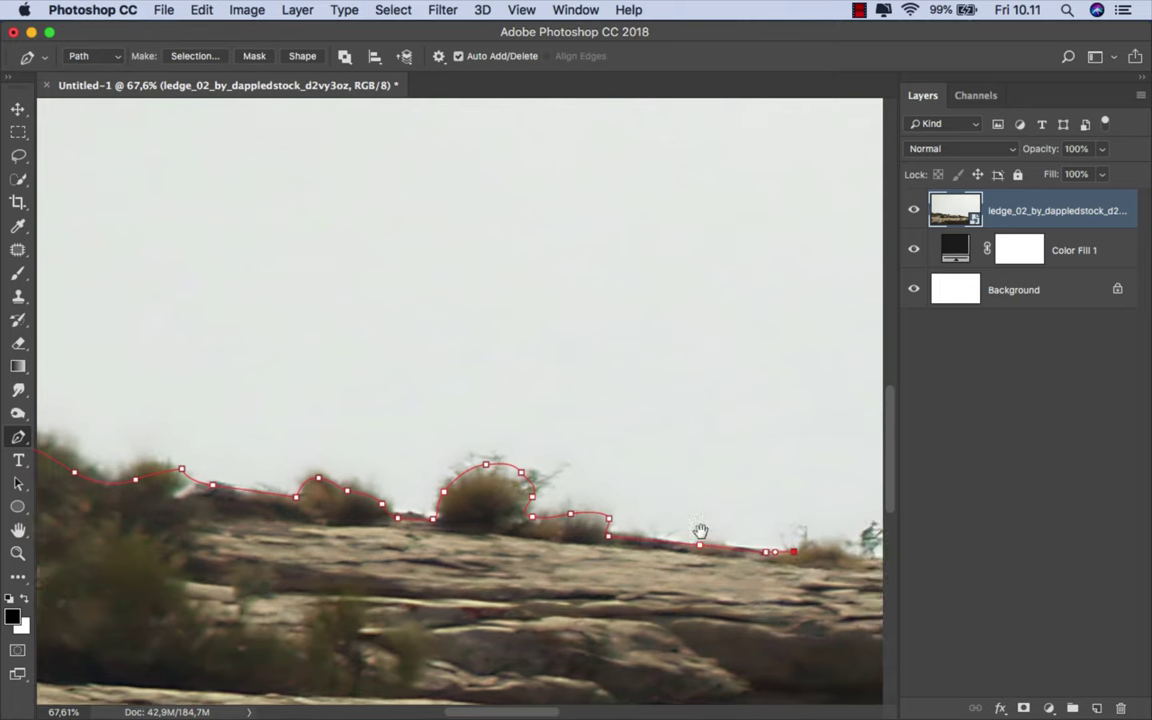
Step: Continue the path rightward around the small tree and over the dark and right bushes
{"action": "left_click_drag", "start_coordinate": [798, 549], "coordinate": [244, 412]}
{"action": "left_click", "coordinate": [279, 409]}
{"action": "left_click", "coordinate": [320, 417]}
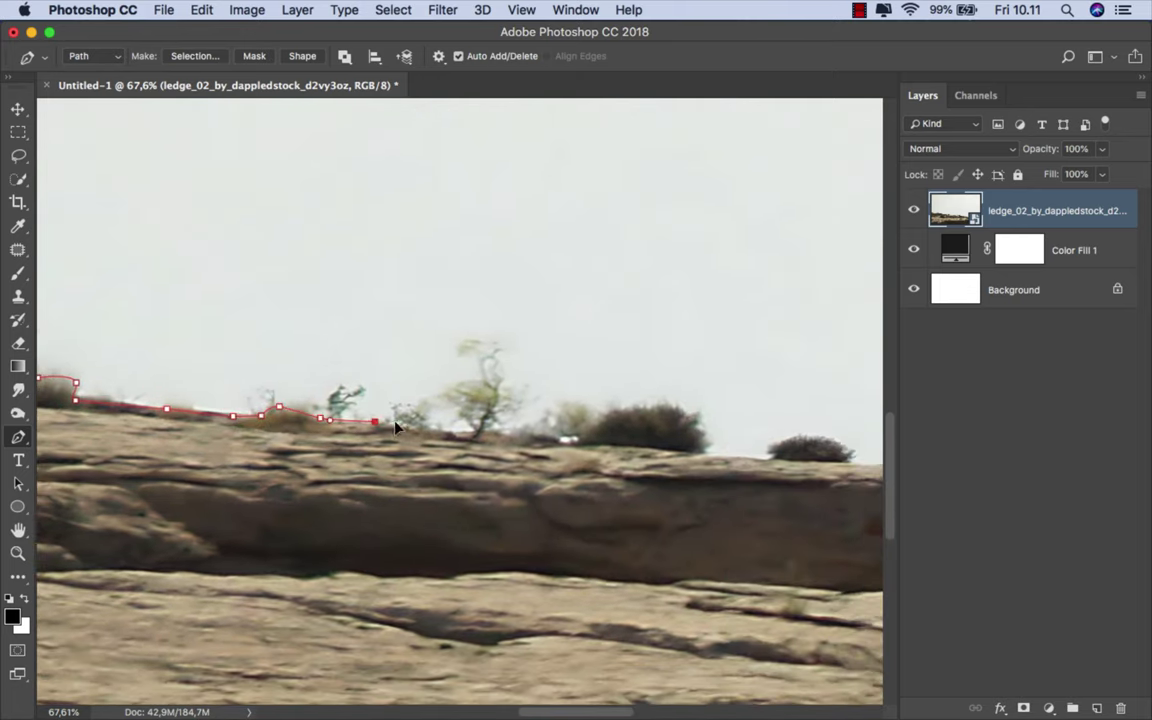
{"action": "left_click", "coordinate": [373, 421]}
{"action": "left_click", "coordinate": [417, 427]}
{"action": "left_click", "coordinate": [445, 429]}
{"action": "left_click", "coordinate": [465, 396]}
{"action": "left_click", "coordinate": [483, 351]}
{"action": "left_click", "coordinate": [525, 385]}
{"action": "left_click", "coordinate": [505, 415]}
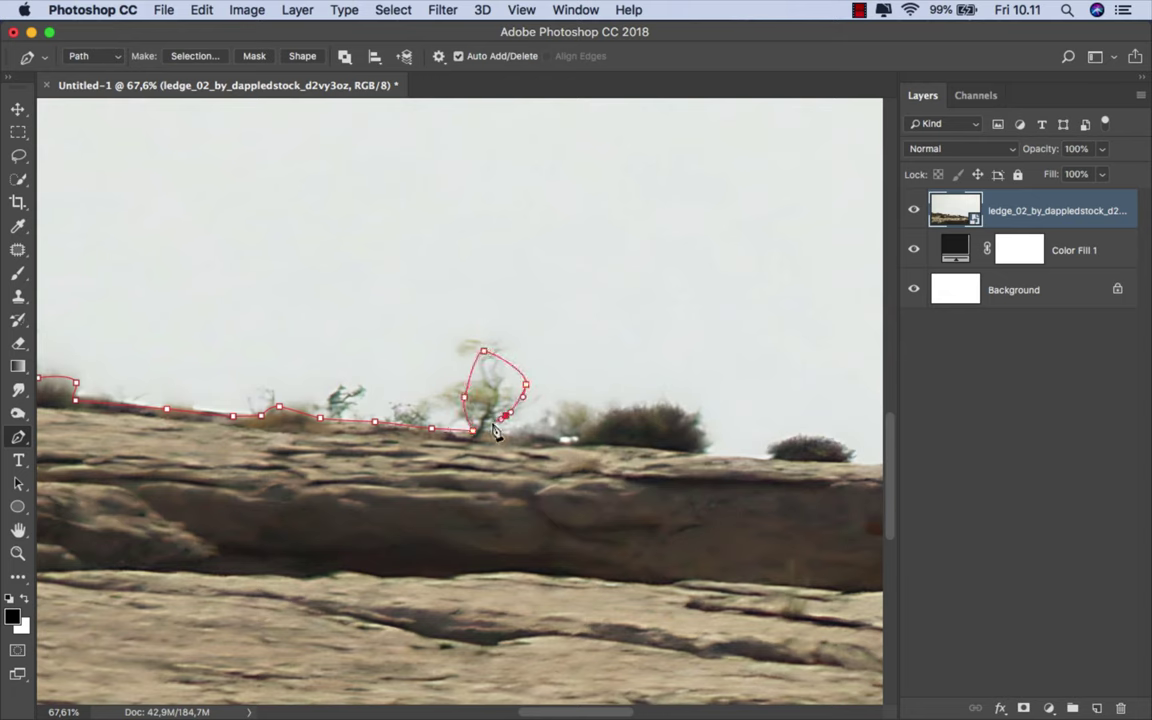
{"action": "left_click", "coordinate": [520, 435]}
{"action": "left_click", "coordinate": [555, 414]}
{"action": "left_click", "coordinate": [596, 412]}
{"action": "left_click", "coordinate": [628, 407]}
{"action": "left_click", "coordinate": [669, 408]}
{"action": "left_click", "coordinate": [753, 459]}
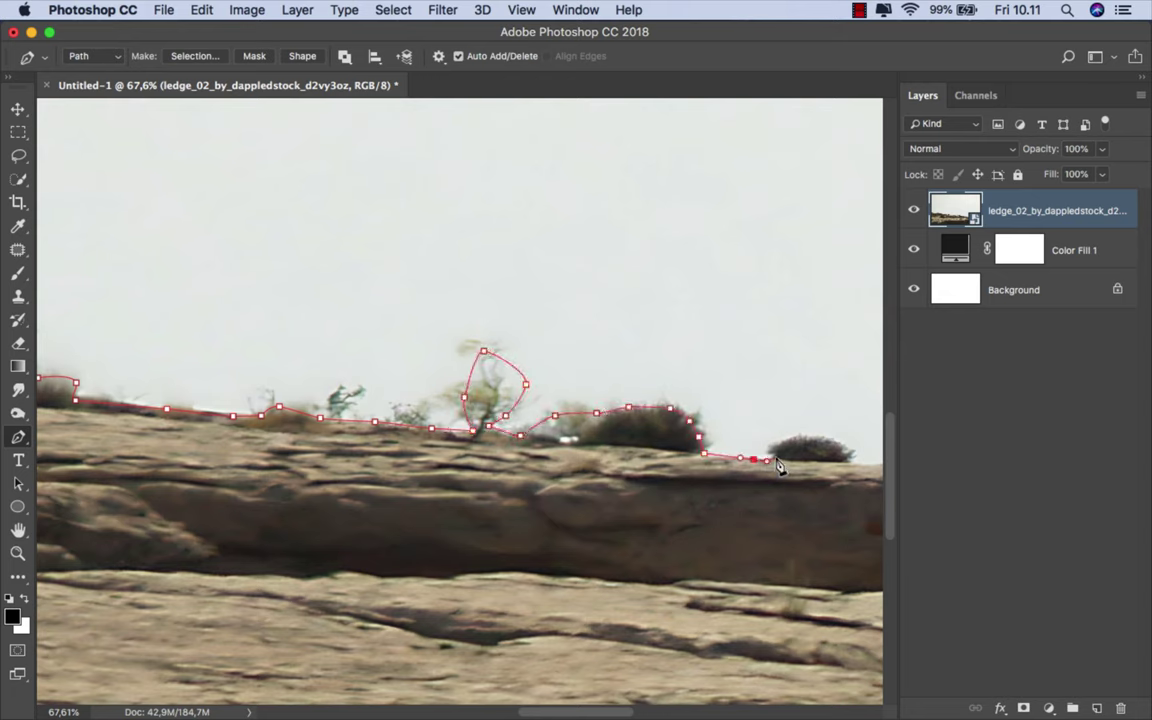
{"action": "left_click", "coordinate": [787, 438]}
{"action": "left_click", "coordinate": [803, 436]}
{"action": "left_click", "coordinate": [843, 457]}
Step: Trace the remaining rock edge with curved anchors to just past the image's right edge
{"action": "left_click_drag", "start_coordinate": [843, 457], "coordinate": [237, 474]}
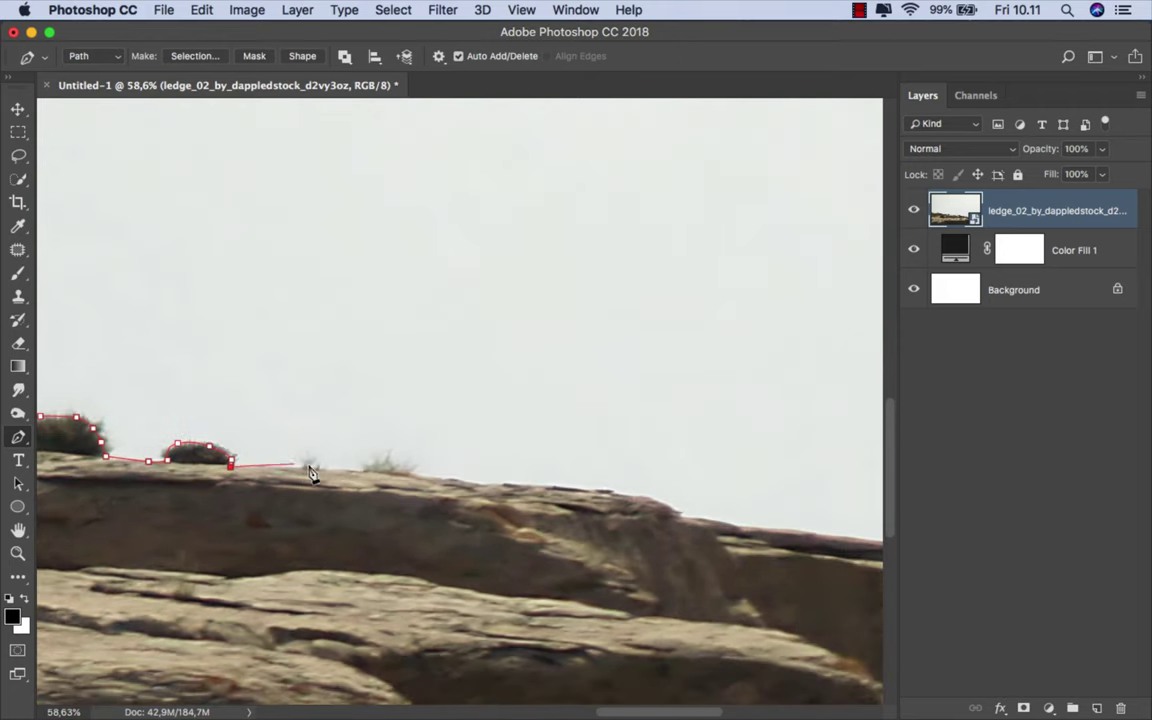
{"action": "left_click", "coordinate": [346, 471]}
{"action": "left_click_drag", "start_coordinate": [435, 479], "coordinate": [450, 480]}
{"action": "left_click_drag", "start_coordinate": [615, 493], "coordinate": [678, 515]}
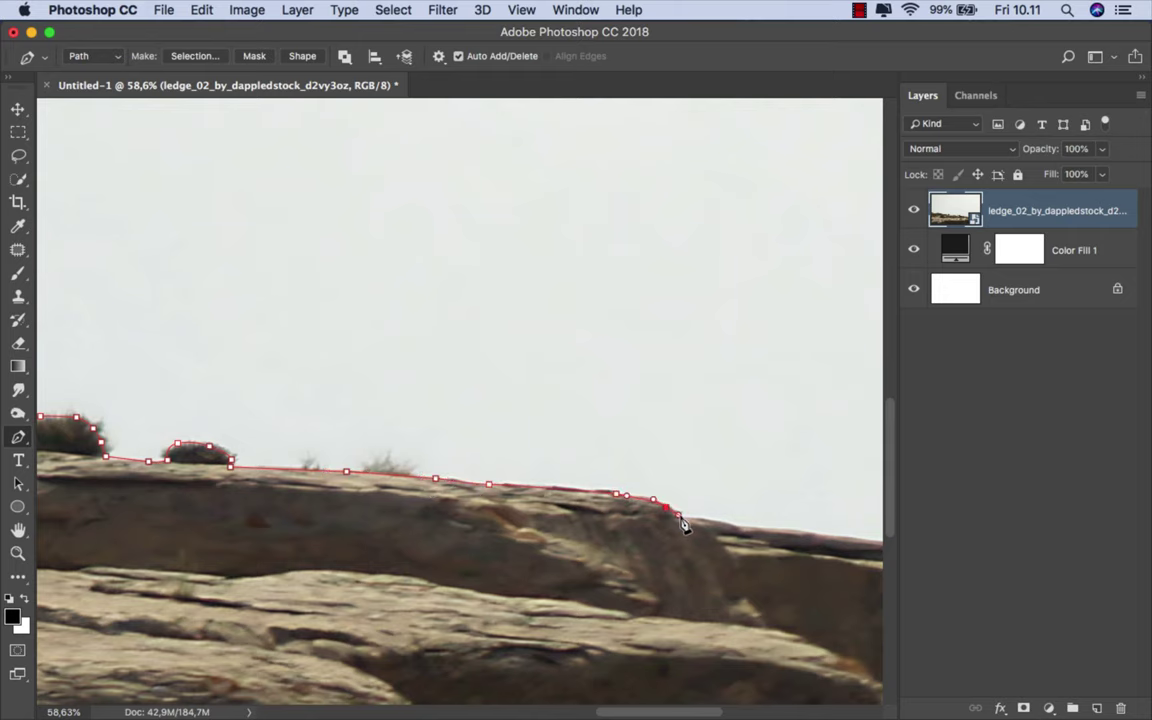
{"action": "mouse_move", "coordinate": [753, 535]}
{"action": "left_mouse_down"}
{"action": "mouse_move", "coordinate": [216, 464]}
{"action": "mouse_move", "coordinate": [261, 455]}
{"action": "left_mouse_up"}
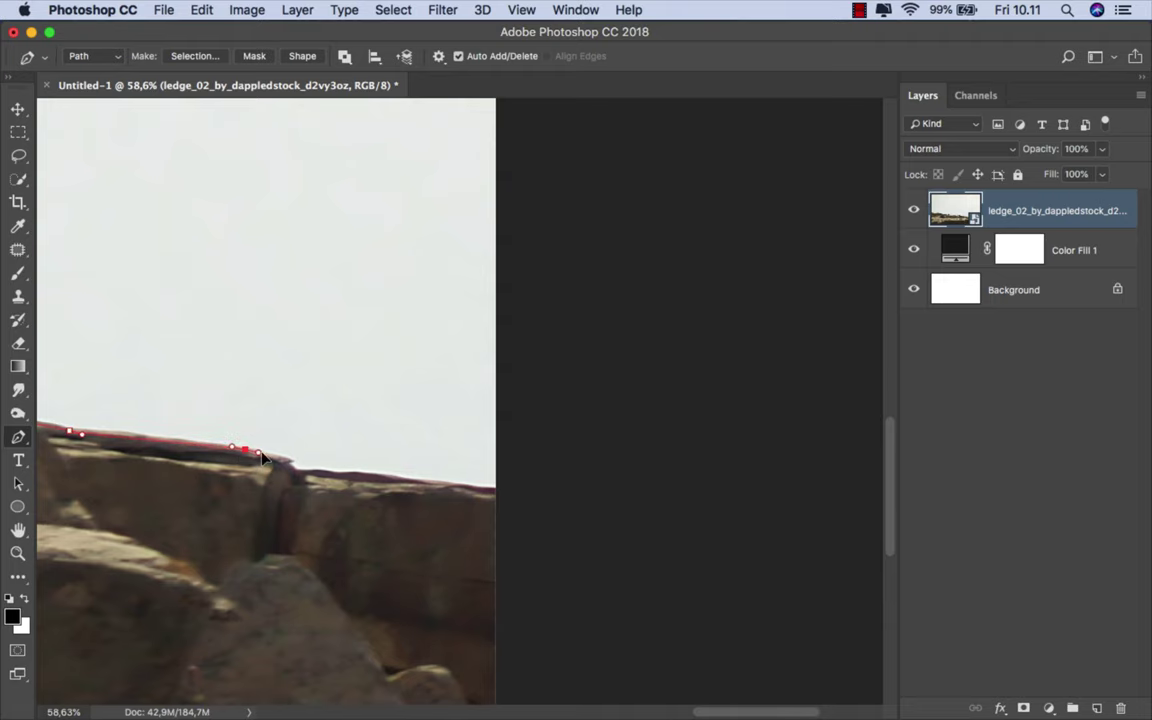
{"action": "left_click", "coordinate": [288, 467]}
{"action": "left_click_drag", "start_coordinate": [450, 486], "coordinate": [478, 495]}
{"action": "left_click", "coordinate": [508, 497]}
Step: Carry the path below the image and up the left side, closing it at the start
{"action": "key", "text": "ctrl+minus"}
{"action": "key", "text": "ctrl+minus"}
{"action": "key", "text": "ctrl+minus"}
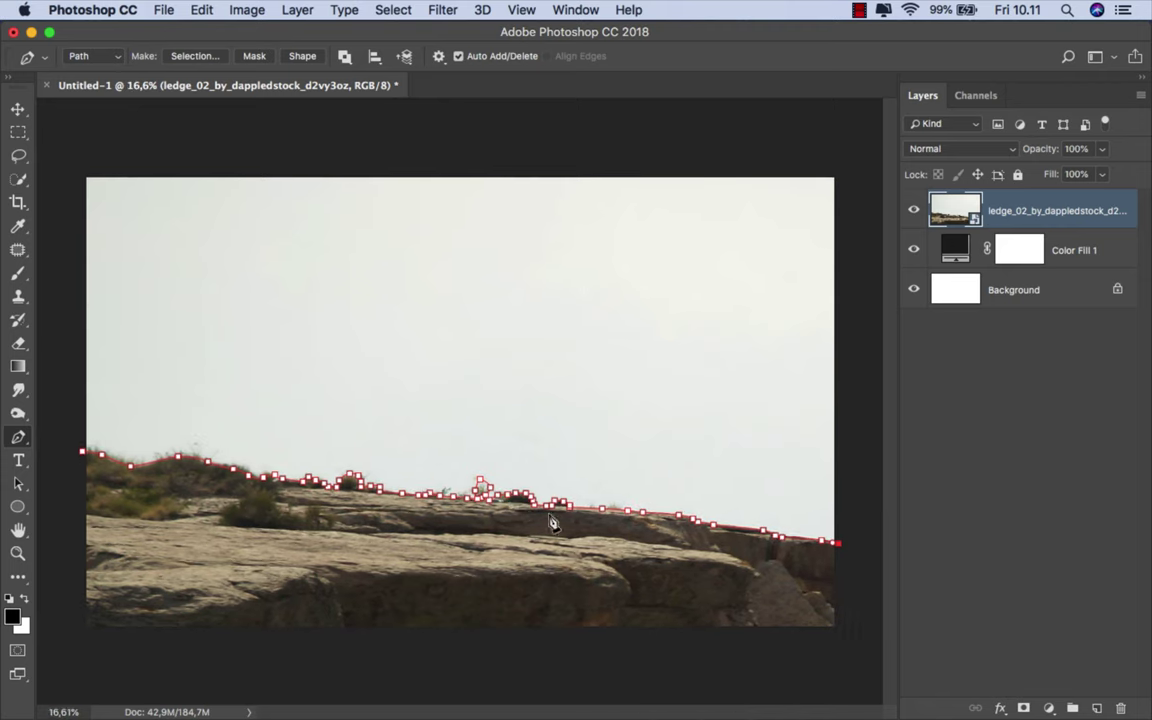
{"action": "left_click", "coordinate": [854, 651]}
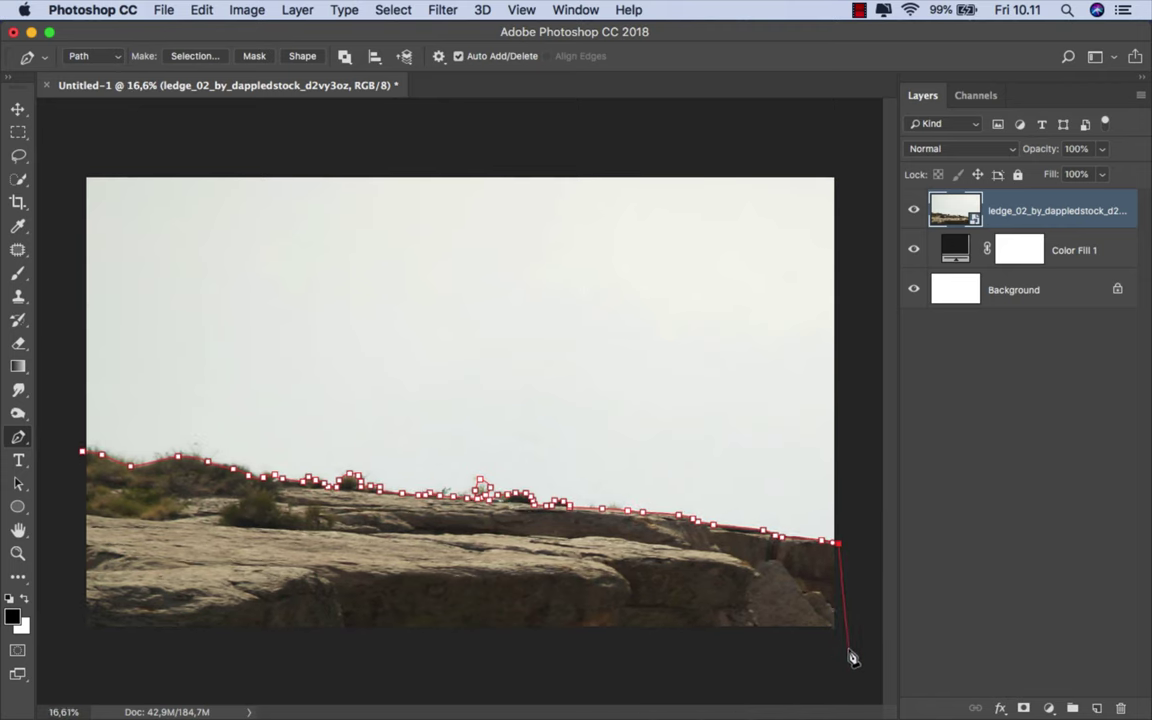
{"action": "left_click", "coordinate": [77, 652]}
{"action": "left_click", "coordinate": [67, 508]}
{"action": "left_click", "coordinate": [81, 455]}
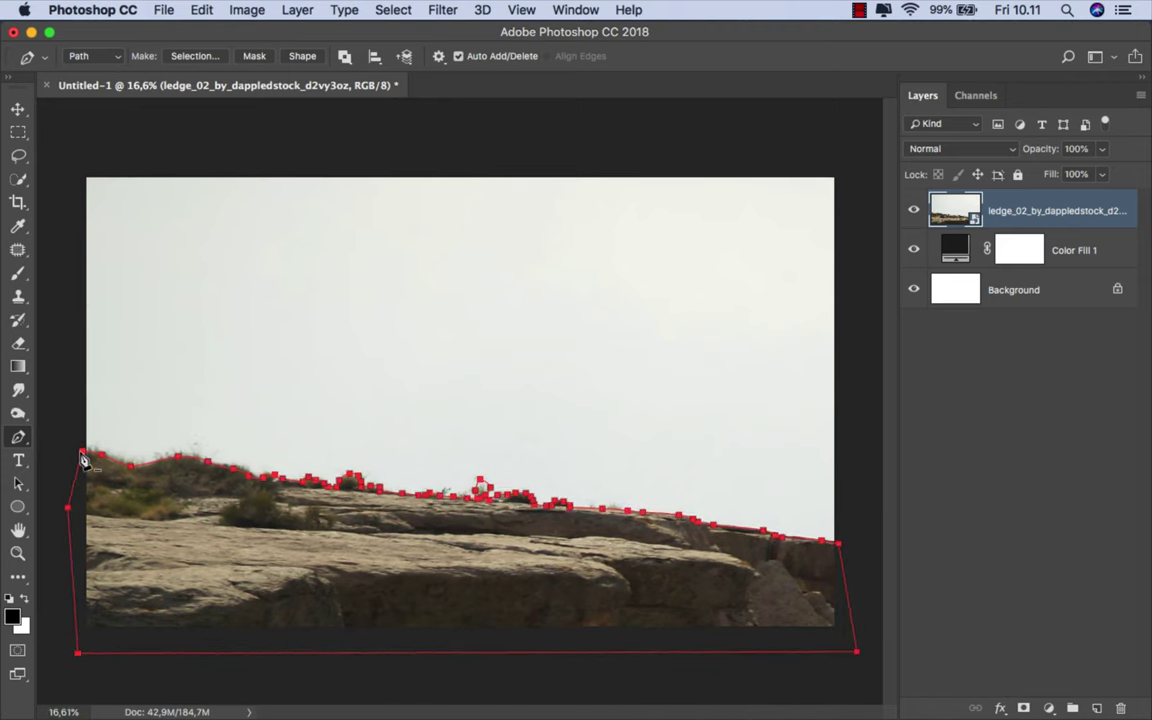
Step: Convert the closed ledge path into a selection
{"action": "right_click", "coordinate": [231, 400]}
{"action": "left_click", "coordinate": [297, 478]}
{"action": "left_click", "coordinate": [670, 268]}
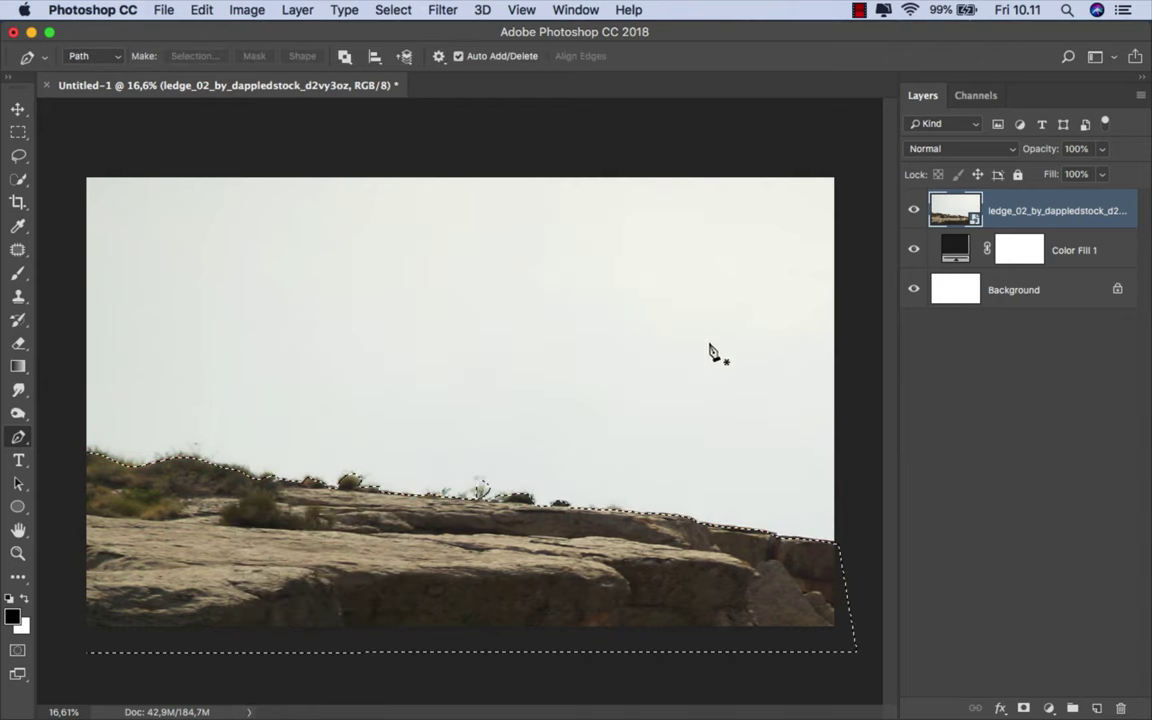
Step: Add a layer mask hiding the sky and bring up its edge-refinement options
{"action": "left_click", "coordinate": [1023, 708]}
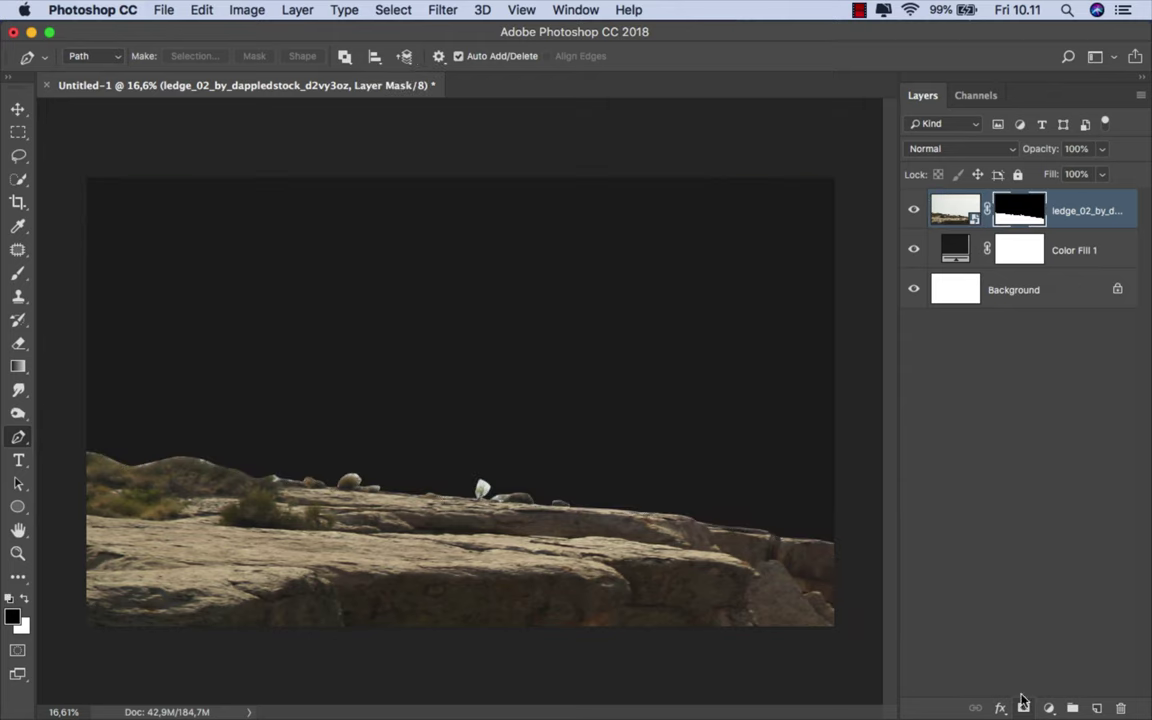
{"action": "right_click", "coordinate": [1017, 208]}
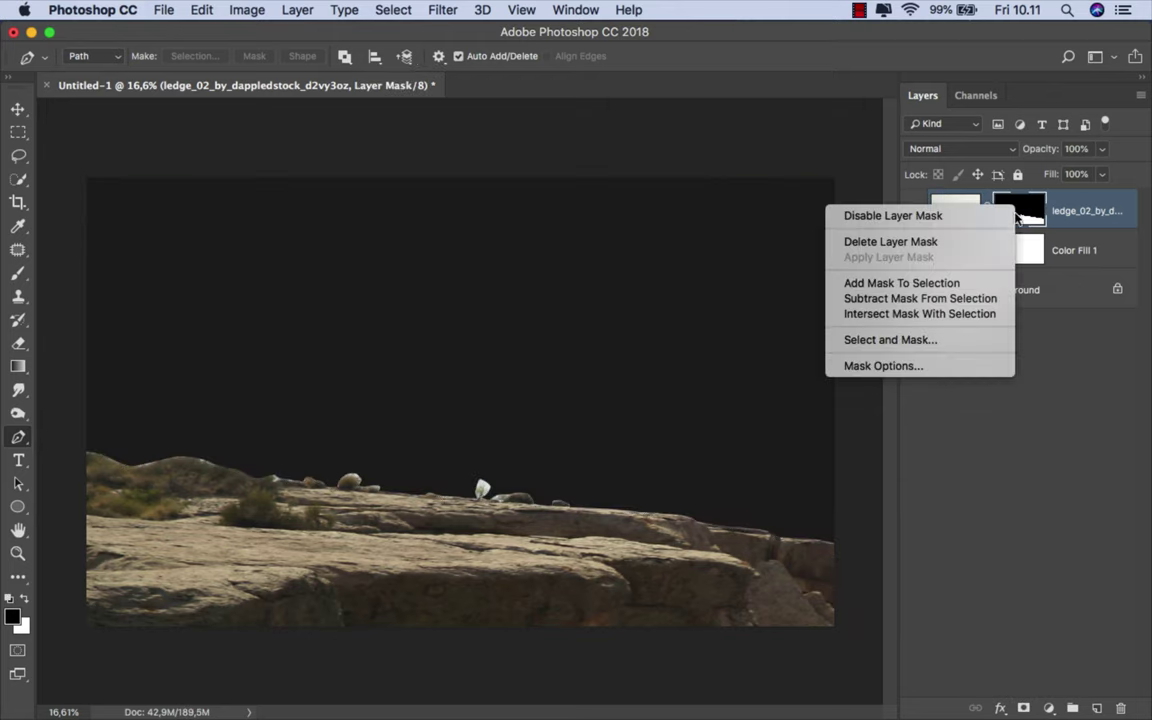
{"action": "left_click", "coordinate": [938, 341]}
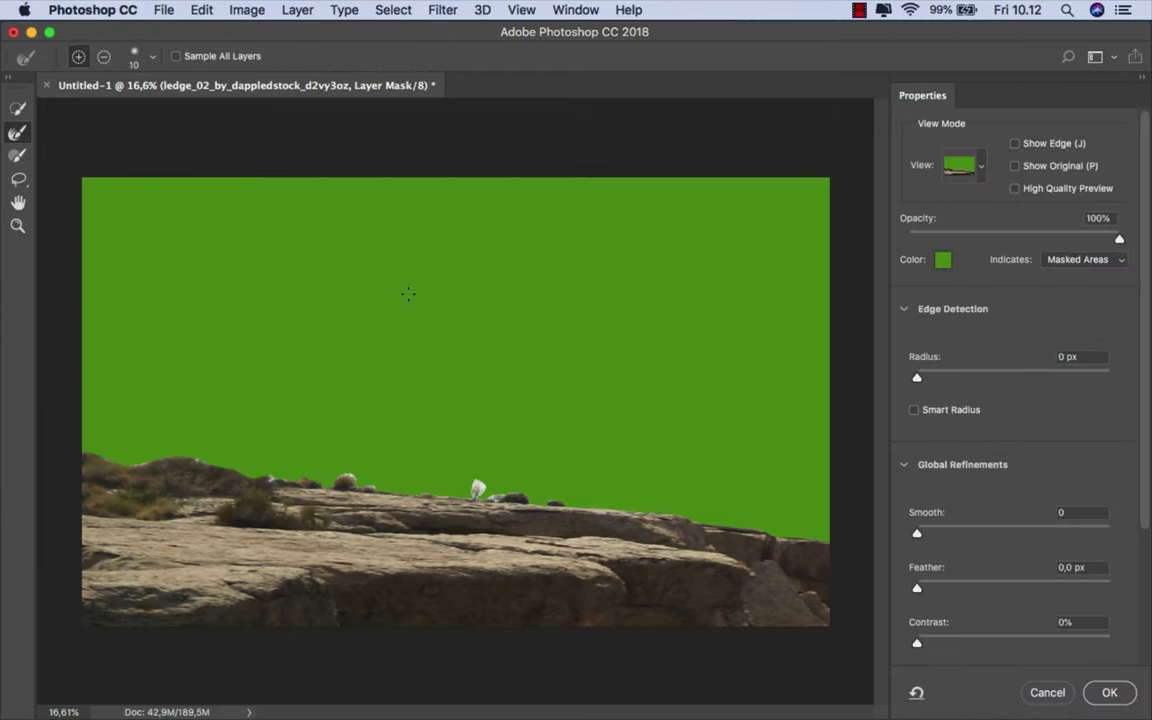
Step: Size the Refine Edge brush and paint along the ridge bushes' mask edges
{"action": "right_click", "coordinate": [131, 232]}
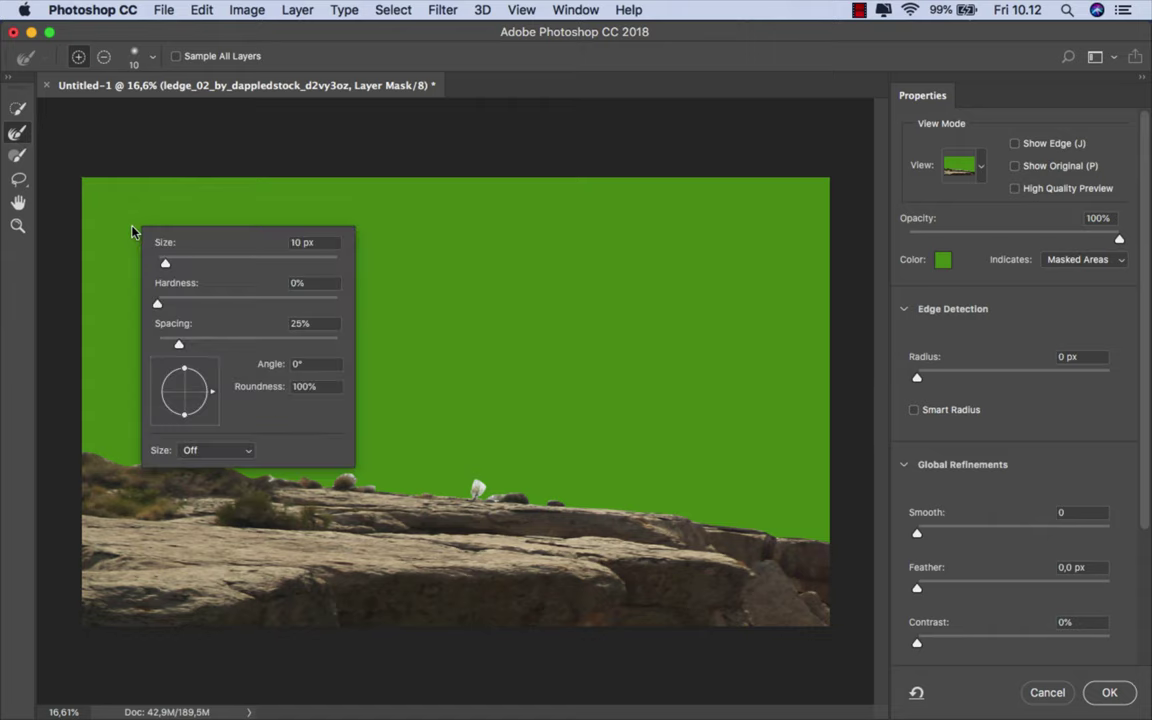
{"action": "left_click", "coordinate": [275, 62]}
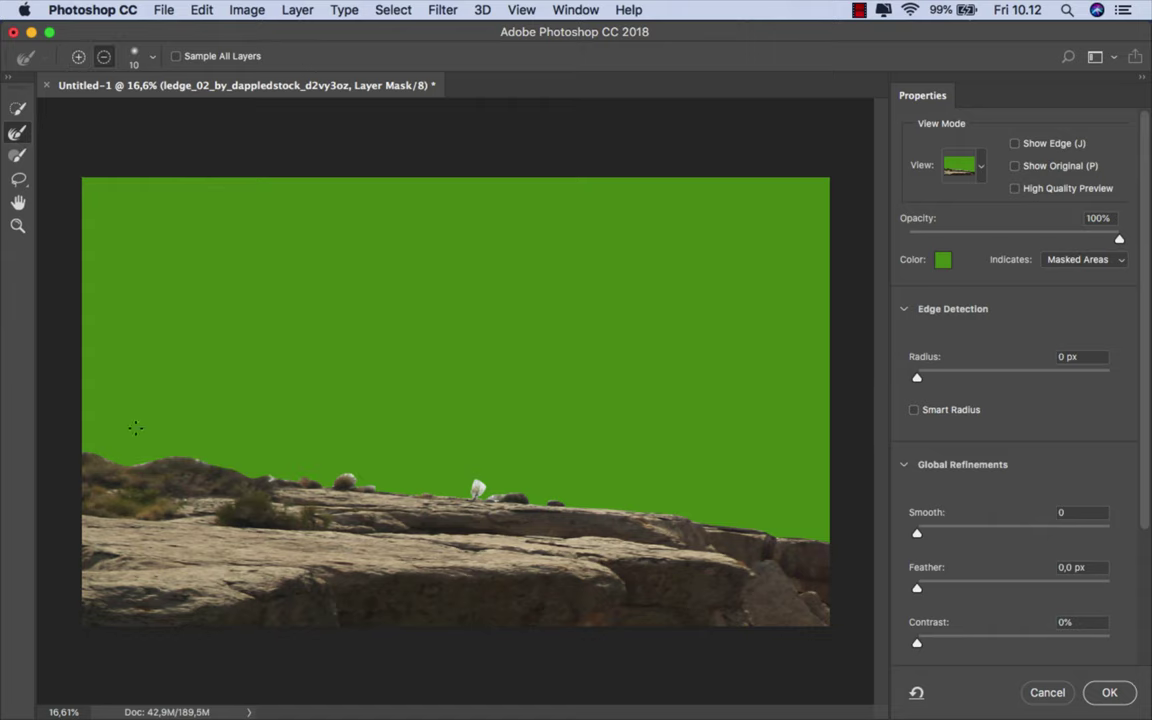
{"action": "scroll", "coordinate": [134, 427], "scroll_direction": "up", "scroll_amount": 5}
{"action": "left_click_drag", "start_coordinate": [98, 477], "coordinate": [265, 404]}
{"action": "mouse_move", "coordinate": [120, 378]}
{"action": "left_mouse_down"}
{"action": "mouse_move", "coordinate": [193, 399]}
{"action": "mouse_move", "coordinate": [483, 400]}
{"action": "mouse_move", "coordinate": [668, 455]}
{"action": "mouse_move", "coordinate": [745, 458]}
{"action": "mouse_move", "coordinate": [237, 448]}
{"action": "left_mouse_up"}
{"action": "left_click_drag", "start_coordinate": [113, 411], "coordinate": [98, 411]}
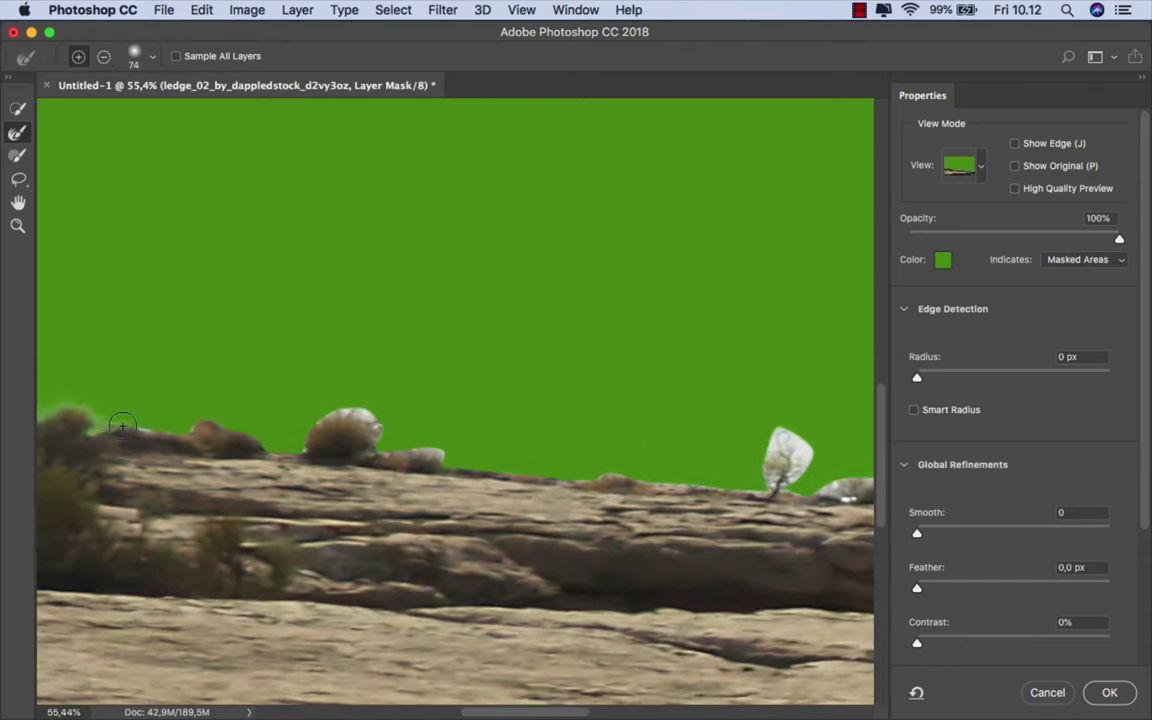
{"action": "mouse_move", "coordinate": [205, 427]}
{"action": "left_mouse_down"}
{"action": "mouse_move", "coordinate": [303, 440]}
{"action": "mouse_move", "coordinate": [373, 424]}
{"action": "mouse_move", "coordinate": [445, 452]}
{"action": "mouse_move", "coordinate": [185, 438]}
{"action": "left_mouse_up"}
Step: Refine the mask around the small tree with a smaller brush and accept the result
{"action": "key", "text": "["}
{"action": "key", "text": "["}
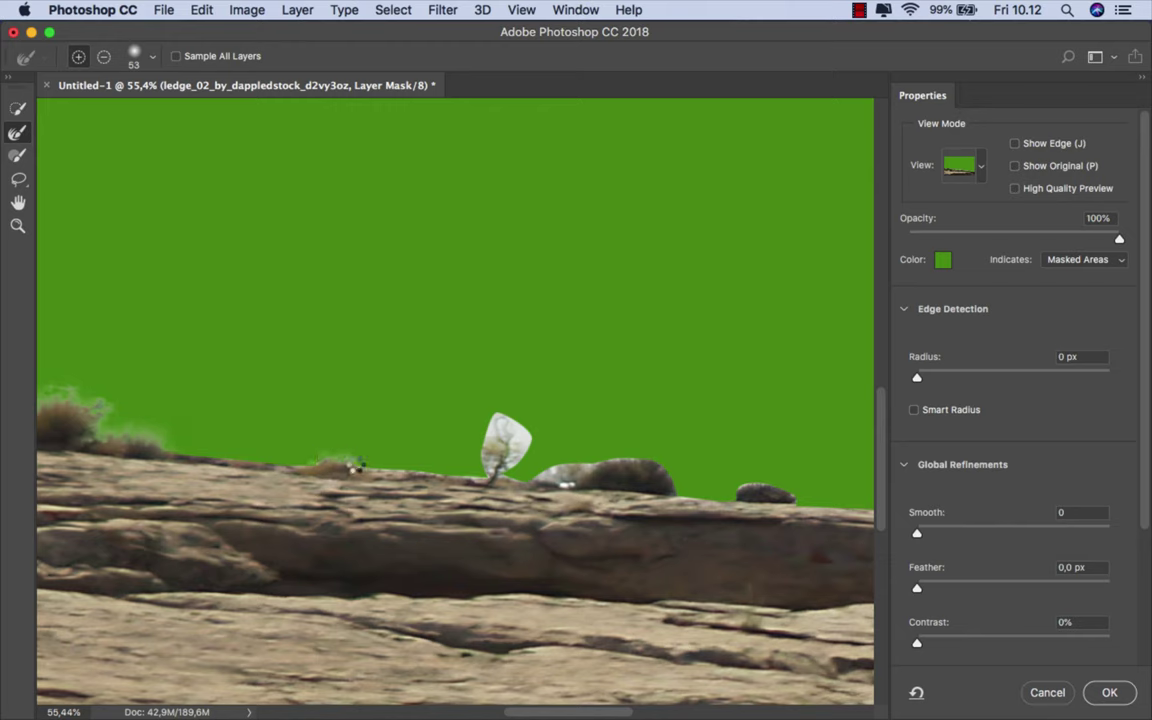
{"action": "mouse_move", "coordinate": [511, 465]}
{"action": "left_mouse_down"}
{"action": "mouse_move", "coordinate": [501, 419]}
{"action": "mouse_move", "coordinate": [523, 461]}
{"action": "mouse_move", "coordinate": [572, 479]}
{"action": "left_mouse_up"}
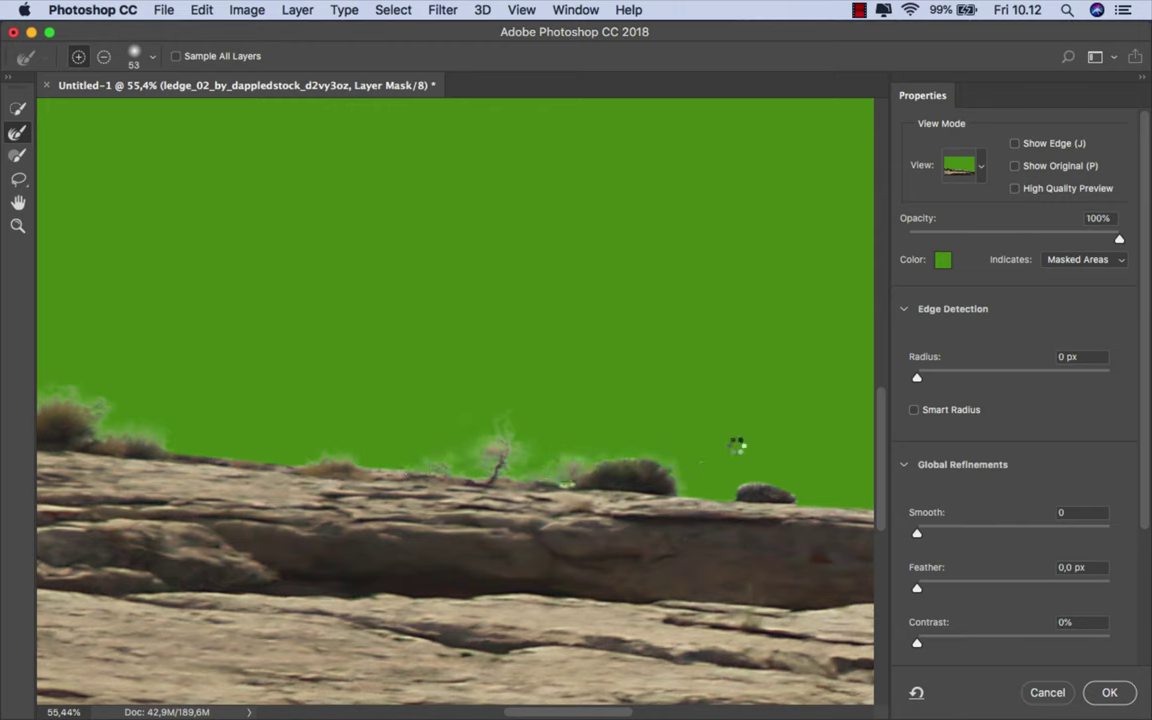
{"action": "left_click_drag", "start_coordinate": [736, 445], "coordinate": [300, 395]}
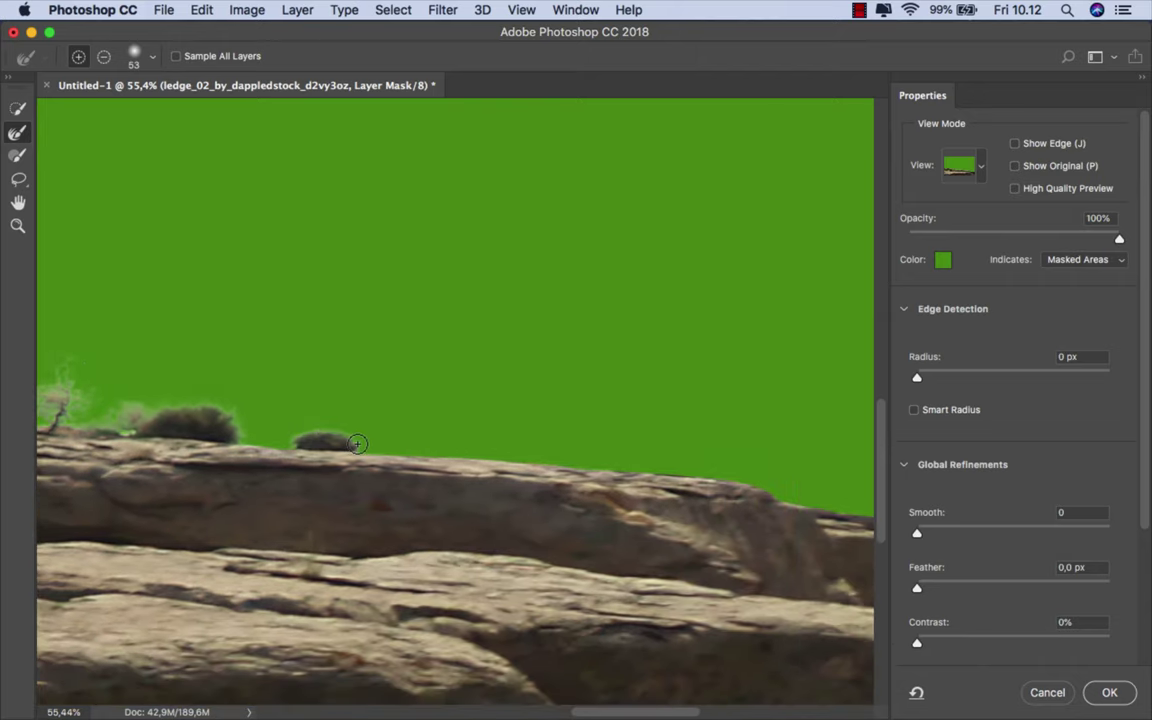
{"action": "scroll", "coordinate": [310, 442], "scroll_direction": "down", "scroll_amount": 3}
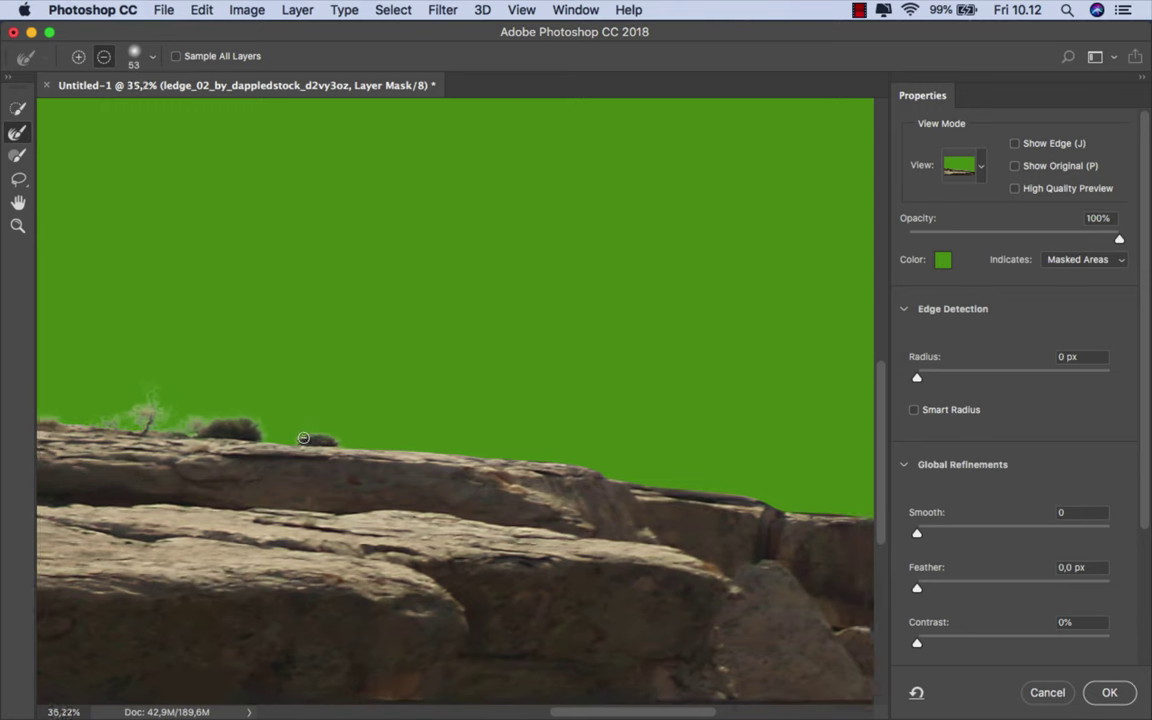
{"action": "scroll", "coordinate": [305, 439], "scroll_direction": "down", "scroll_amount": 2}
{"action": "scroll", "coordinate": [303, 438], "scroll_direction": "down", "scroll_amount": 1}
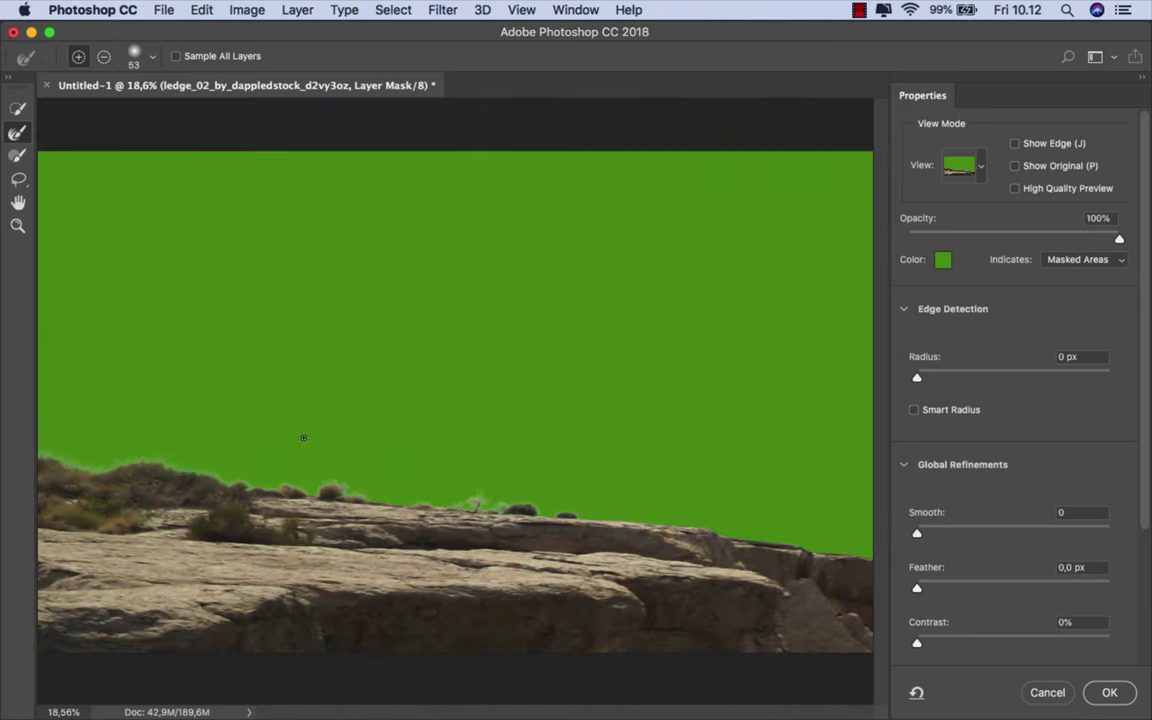
{"action": "left_click", "coordinate": [1114, 693]}
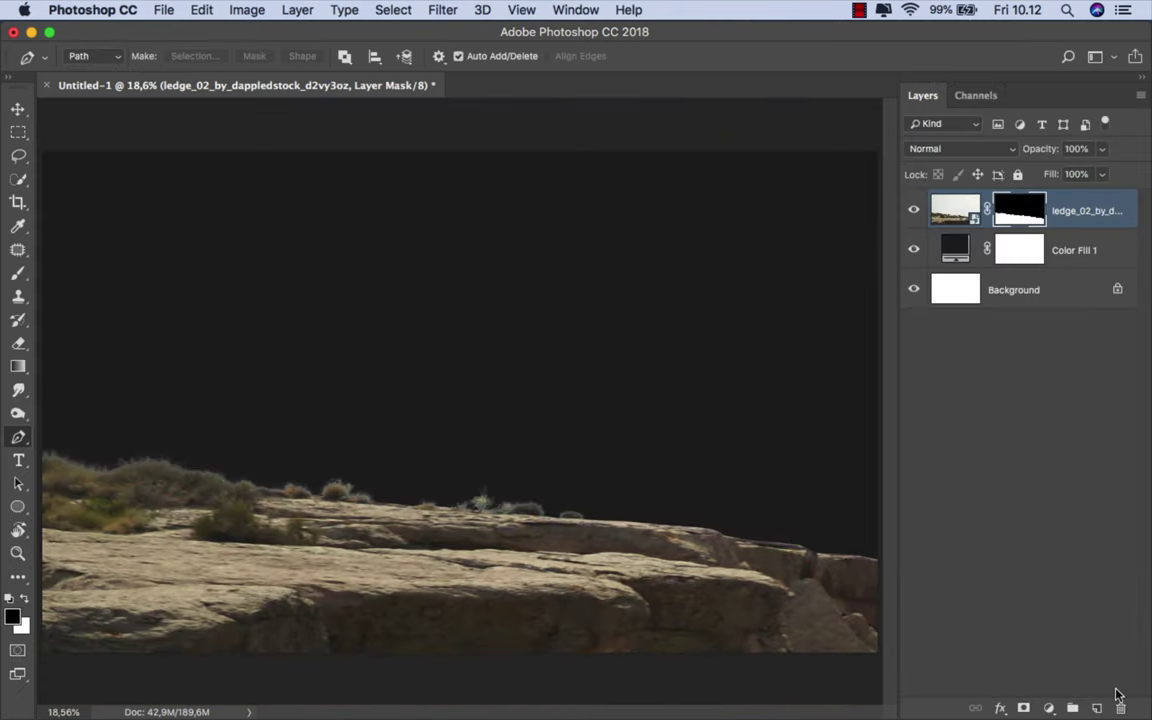
Step: Target the ledge photo instead of its mask, switch to Move (V), and reopen the deer folder
{"action": "left_click", "coordinate": [1078, 222]}
{"action": "key", "text": "v"}
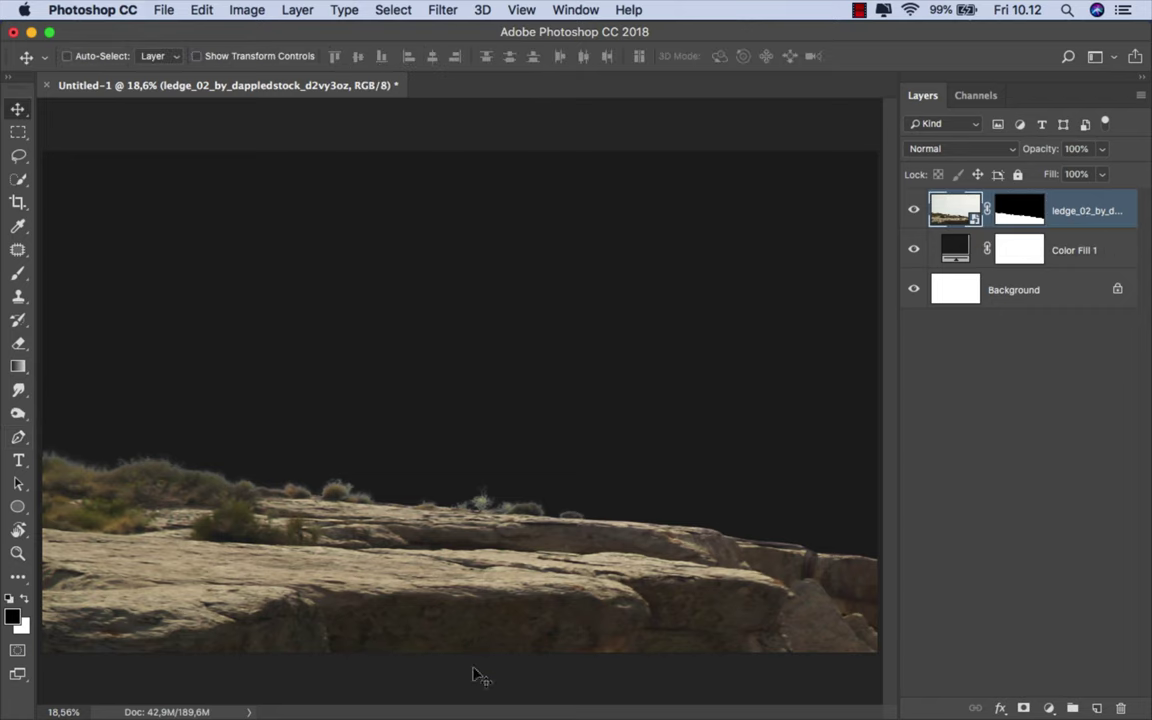
{"action": "left_click", "coordinate": [435, 683]}
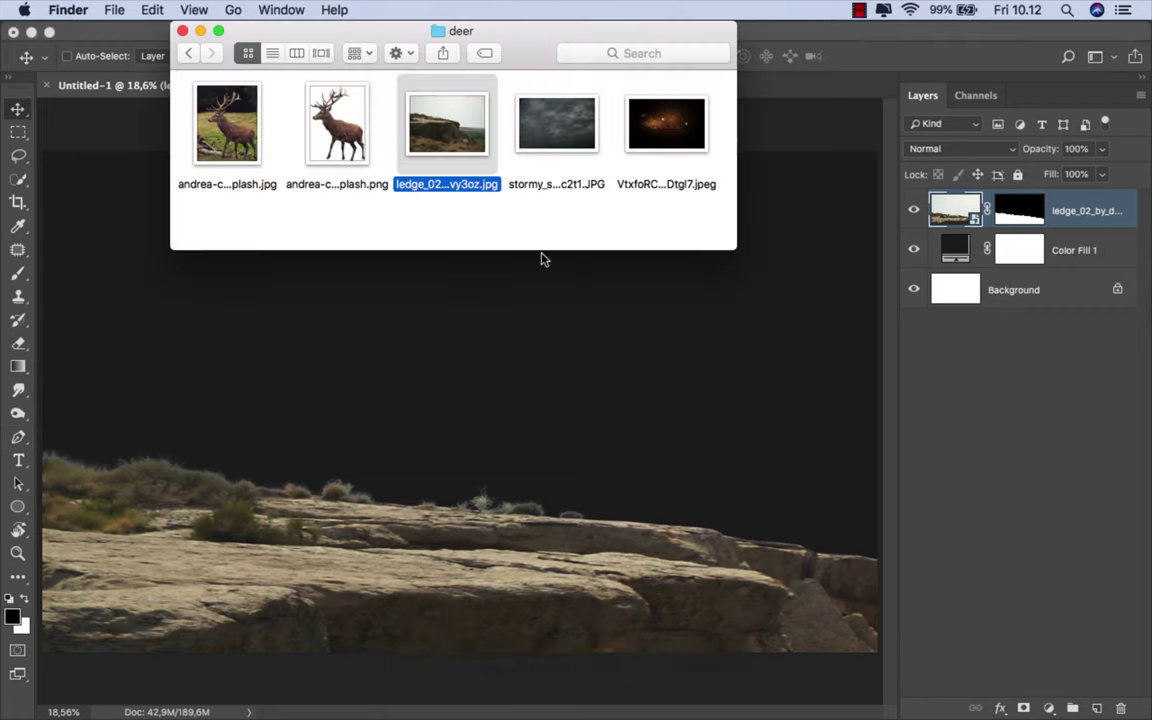
Step: Place the stormy sky image and scale it to cover the whole canvas
{"action": "left_click", "coordinate": [545, 140]}
{"action": "left_click_drag", "start_coordinate": [545, 140], "coordinate": [492, 354]}
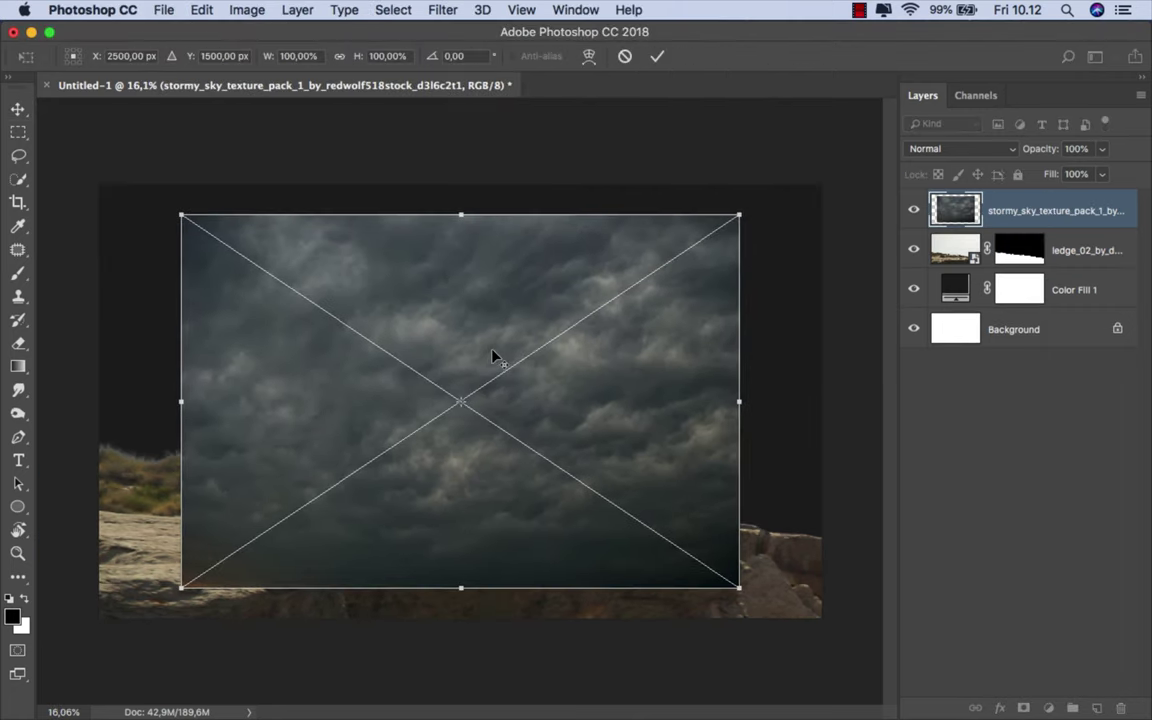
{"action": "left_click_drag", "start_coordinate": [218, 240], "coordinate": [147, 213]}
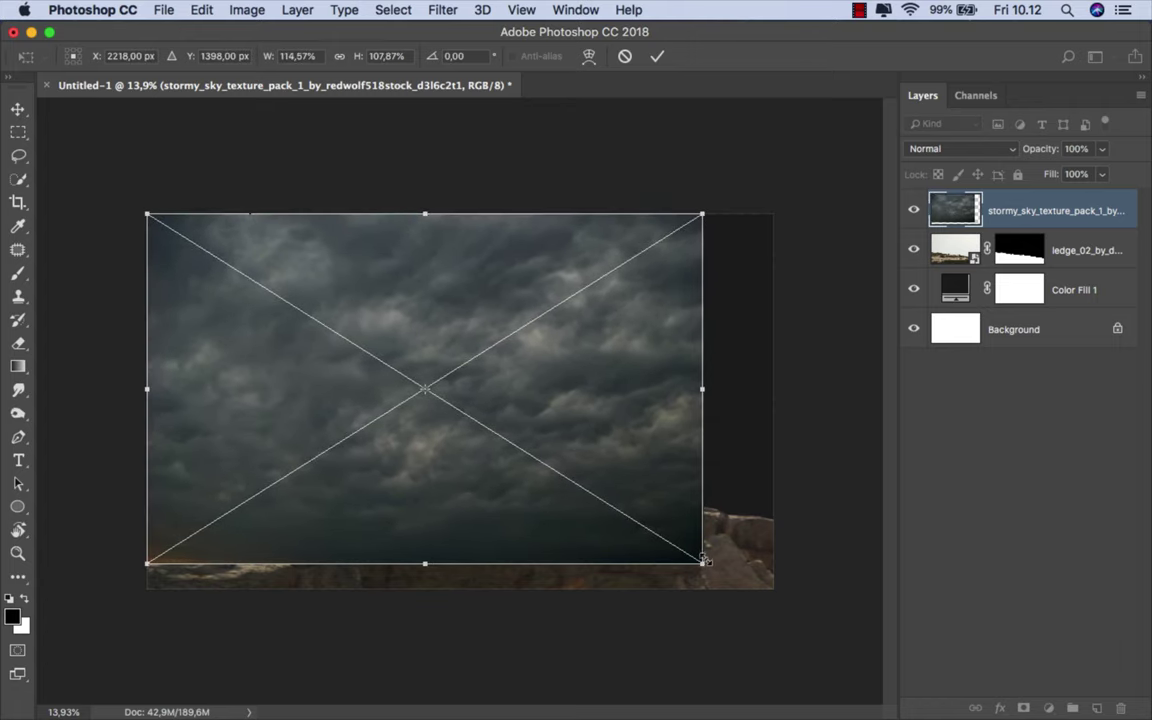
{"action": "left_click_drag", "start_coordinate": [704, 561], "coordinate": [773, 588]}
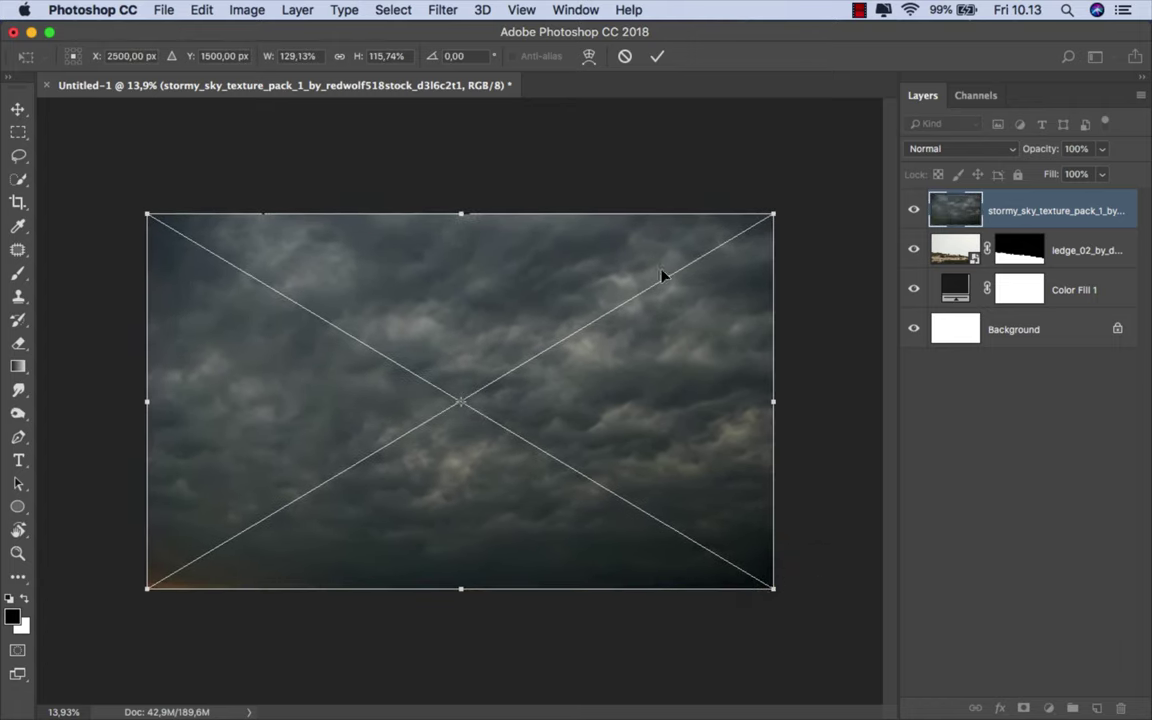
{"action": "left_click", "coordinate": [656, 57]}
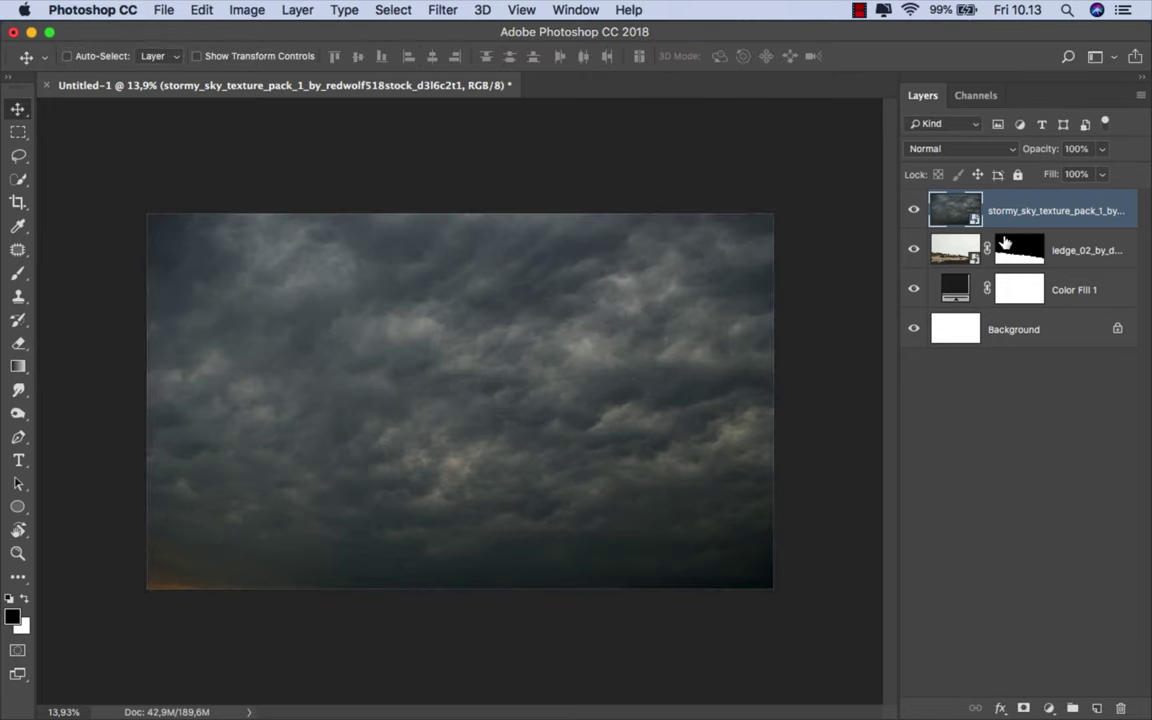
Step: Move the sky layer beneath the ledge and lower its fill to 29%
{"action": "left_click_drag", "start_coordinate": [1000, 212], "coordinate": [1000, 266]}
{"action": "scroll", "coordinate": [488, 397], "scroll_direction": "up", "scroll_amount": 1}
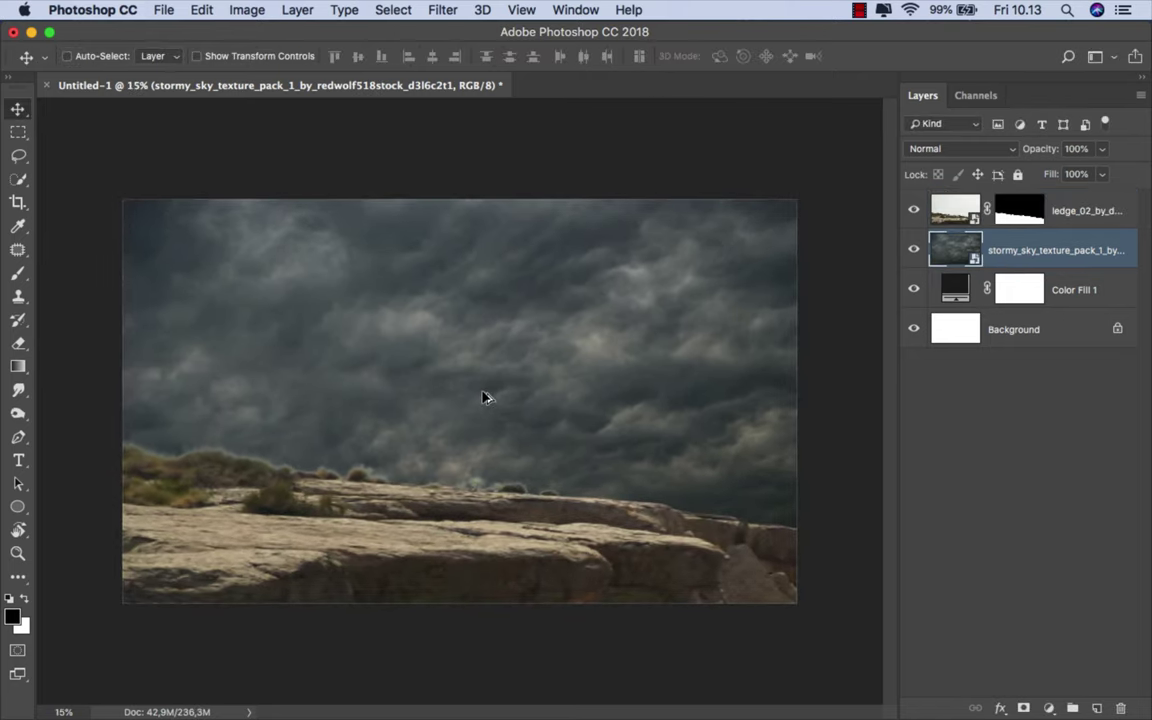
{"action": "scroll", "coordinate": [483, 397], "scroll_direction": "up", "scroll_amount": 1}
{"action": "scroll", "coordinate": [483, 397], "scroll_direction": "up", "scroll_amount": 1}
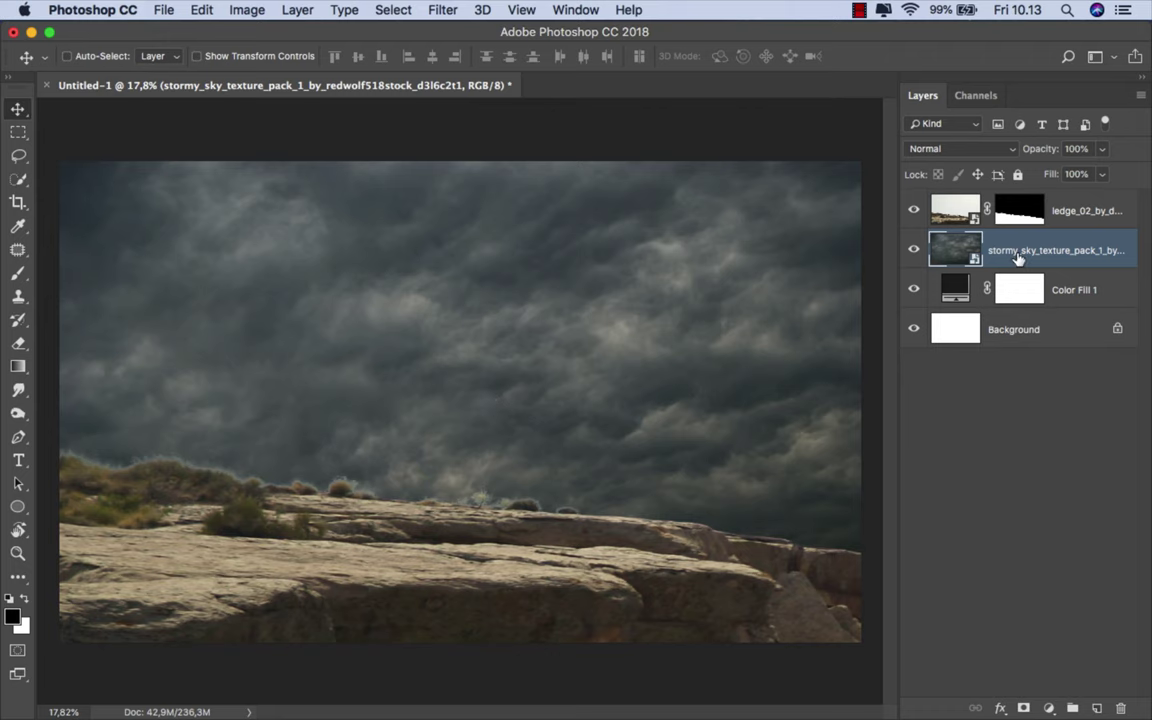
{"action": "left_click", "coordinate": [1103, 174]}
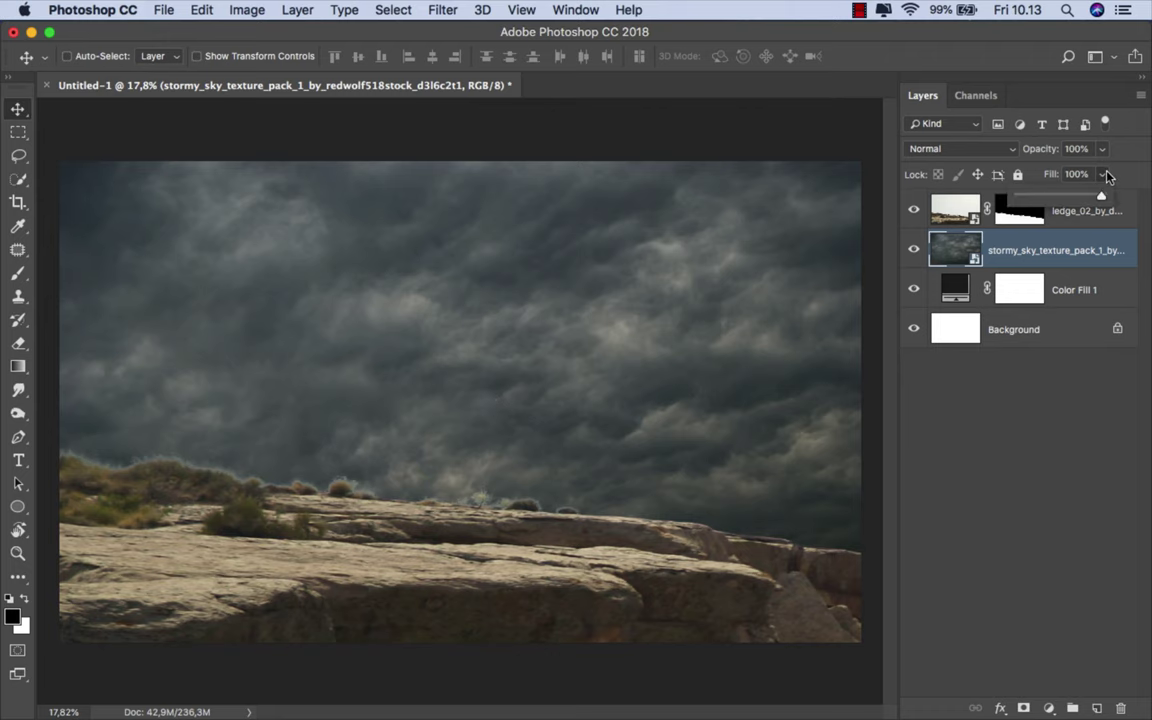
{"action": "left_click_drag", "start_coordinate": [1079, 201], "coordinate": [1040, 200]}
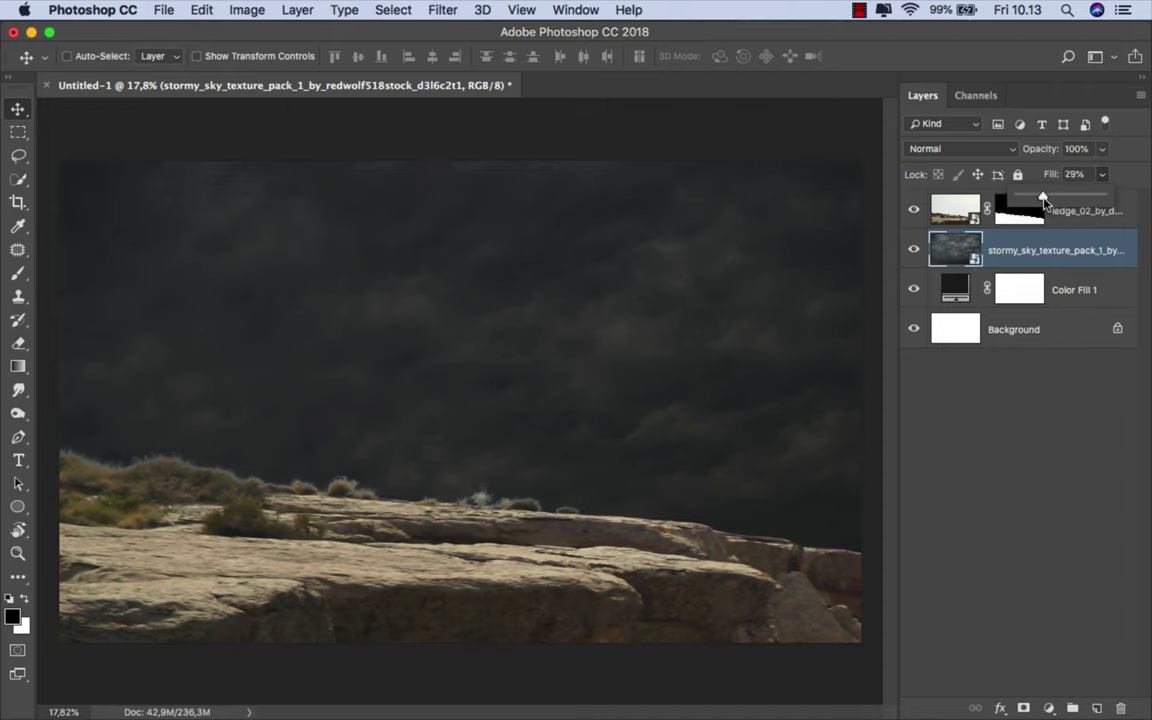
{"action": "left_click", "coordinate": [1027, 252]}
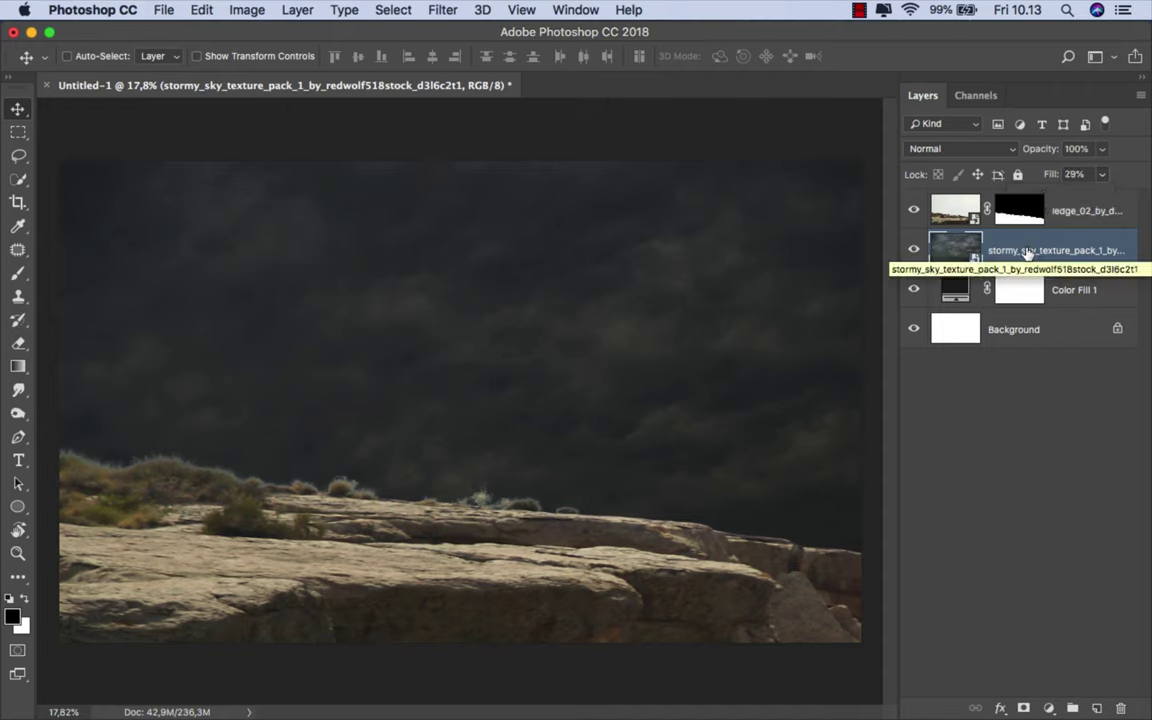
{"action": "left_click", "coordinate": [1008, 212]}
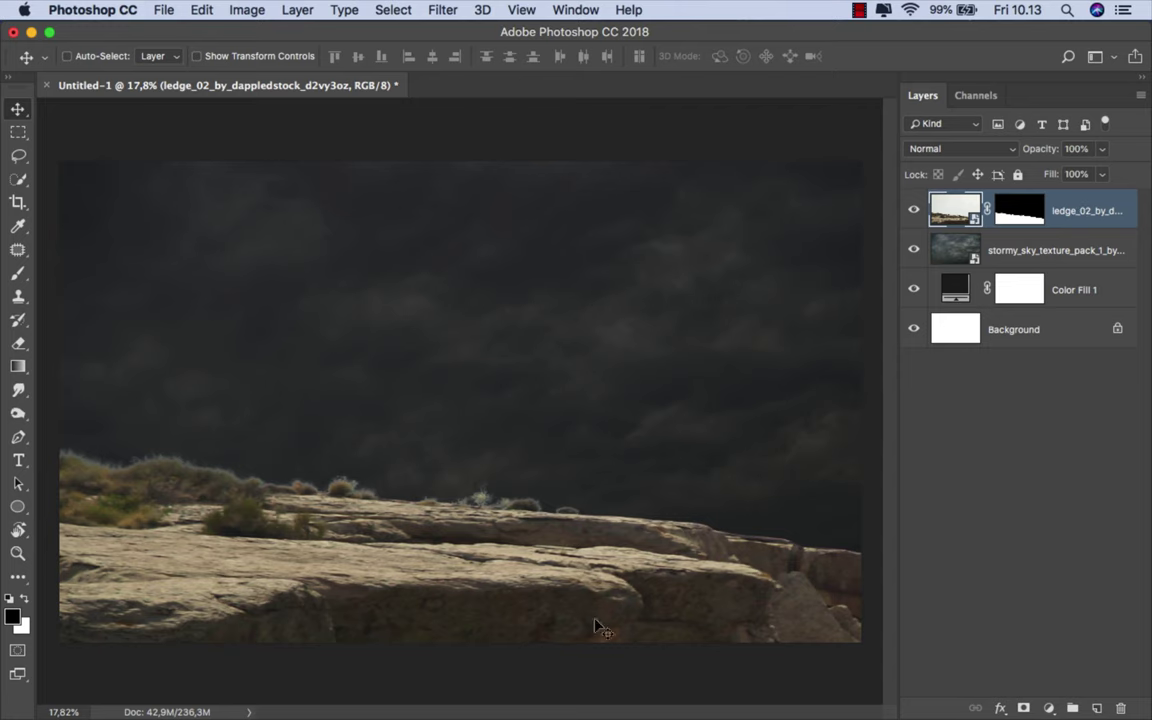
Step: Place the cut-out stag, flip it horizontally, scale it down and stand it on the ledge
{"action": "mouse_move", "coordinate": [541, 716]}
{"action": "left_click", "coordinate": [432, 679]}
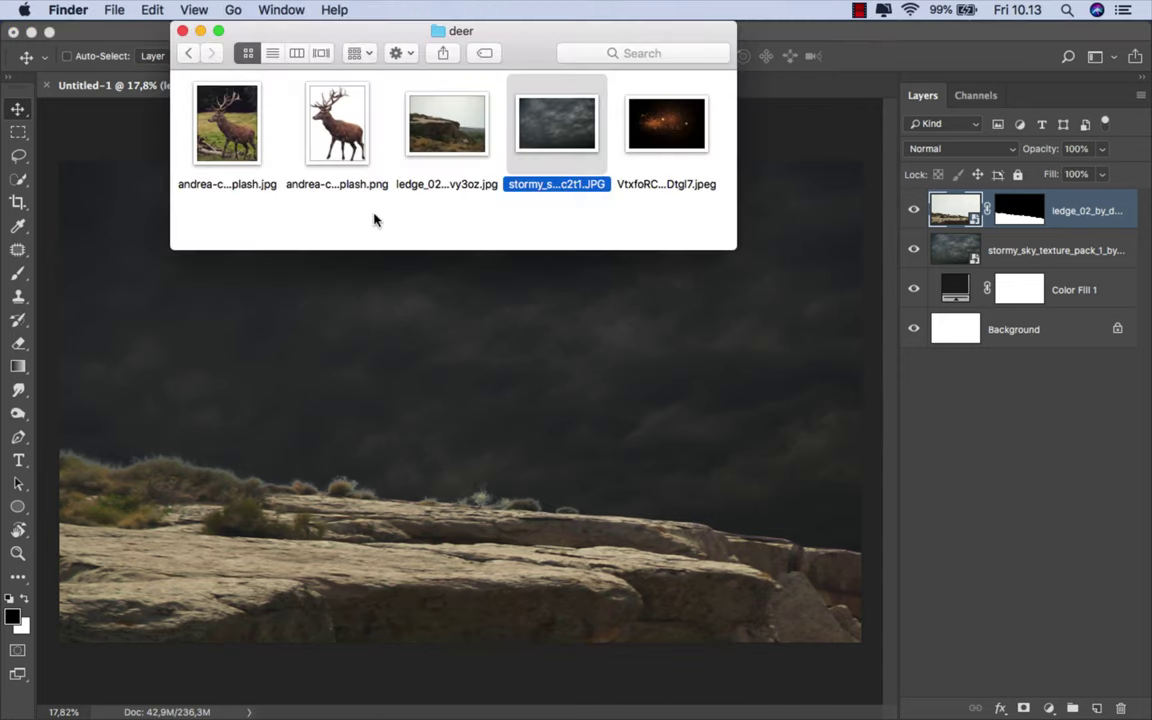
{"action": "left_click", "coordinate": [341, 145]}
{"action": "left_click_drag", "start_coordinate": [341, 145], "coordinate": [432, 370]}
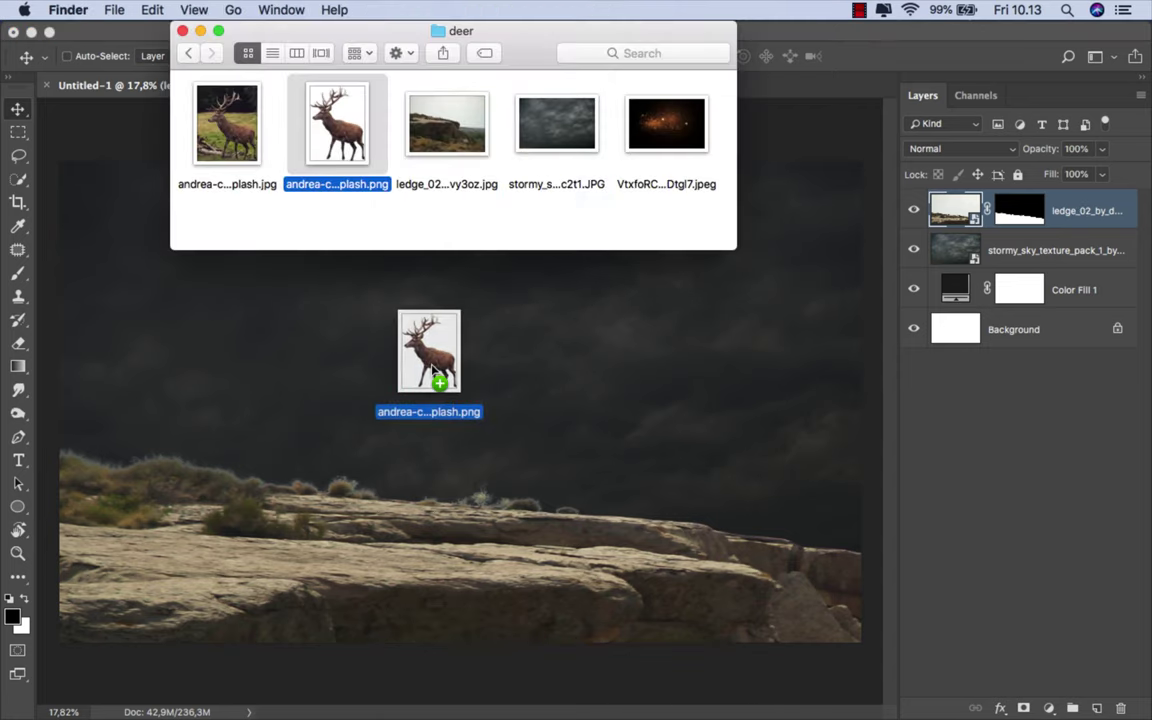
{"action": "right_click", "coordinate": [432, 370]}
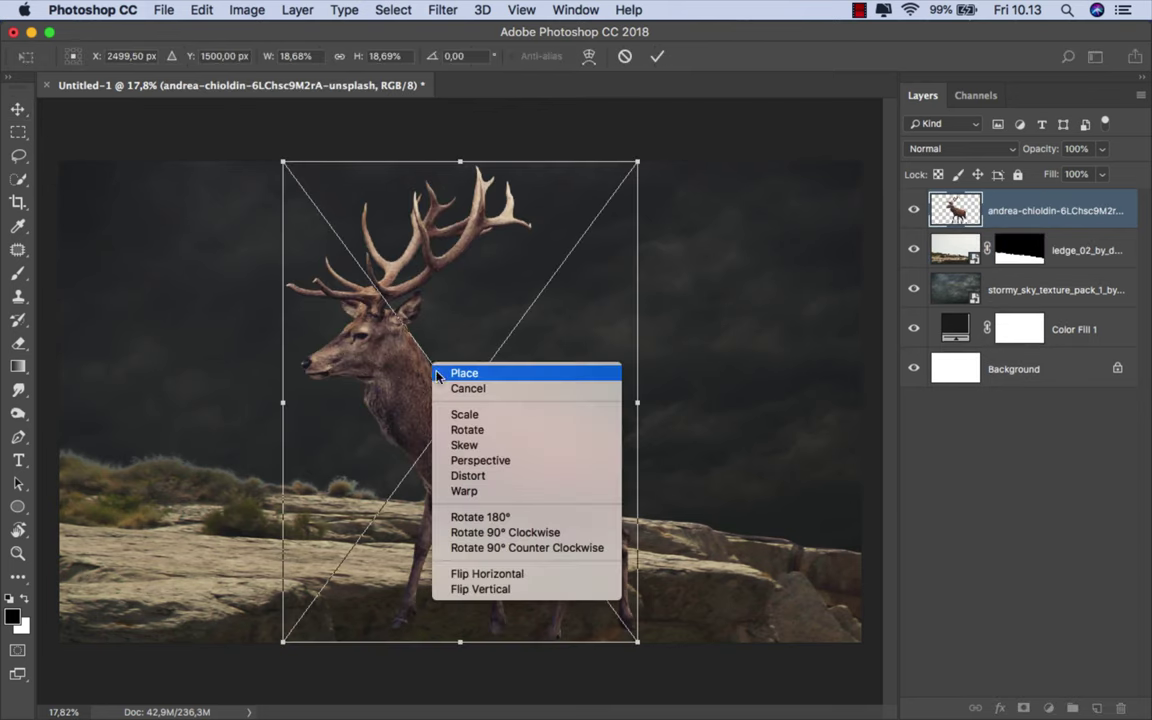
{"action": "left_click", "coordinate": [520, 575]}
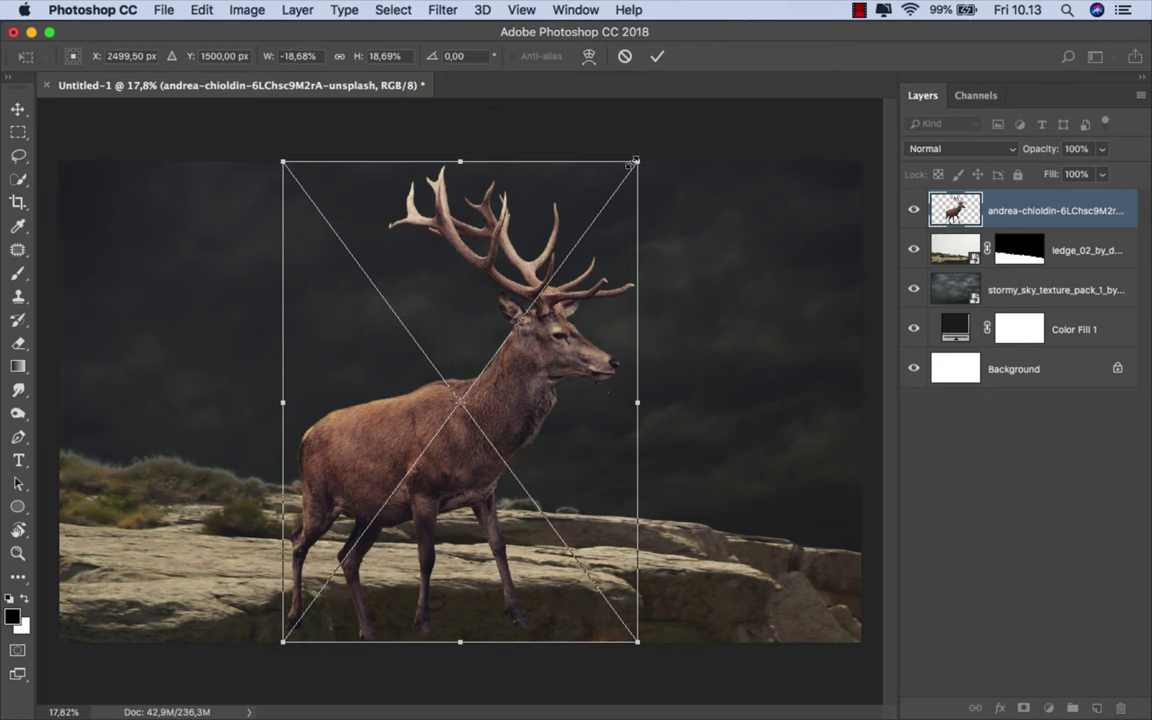
{"action": "mouse_move", "coordinate": [639, 161]}
{"action": "left_mouse_down"}
{"action": "mouse_move", "coordinate": [607, 254]}
{"action": "mouse_move", "coordinate": [562, 268]}
{"action": "mouse_move", "coordinate": [645, 293]}
{"action": "left_mouse_up"}
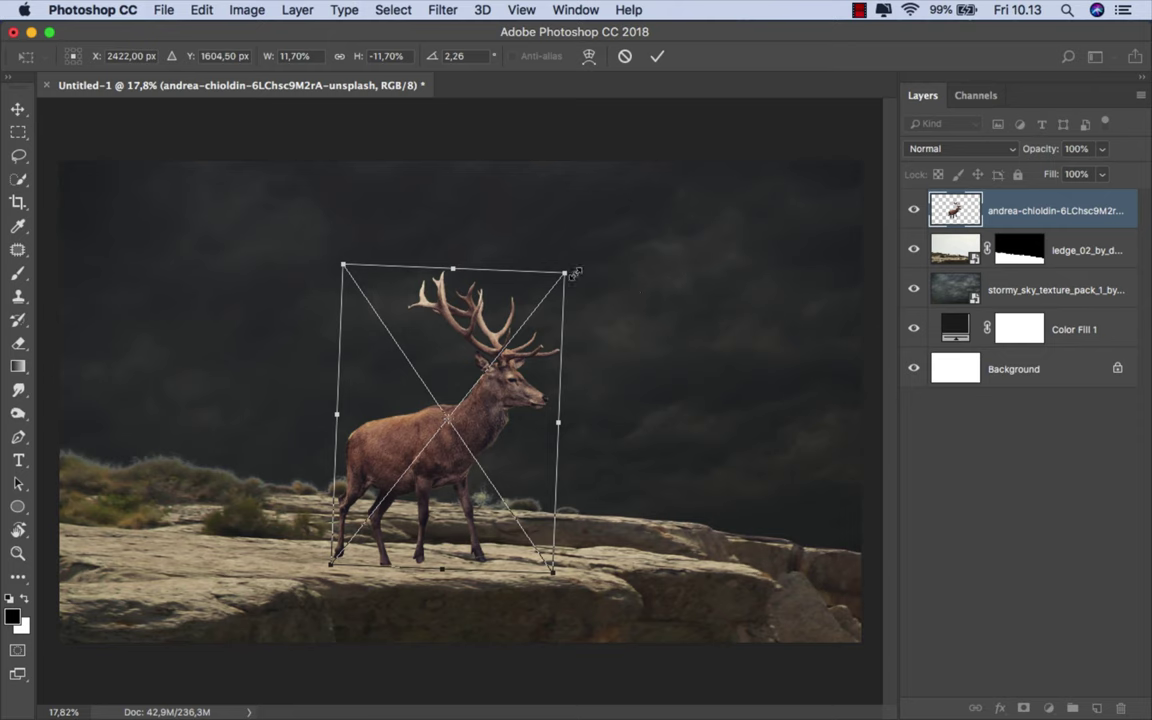
{"action": "left_click_drag", "start_coordinate": [571, 270], "coordinate": [575, 270]}
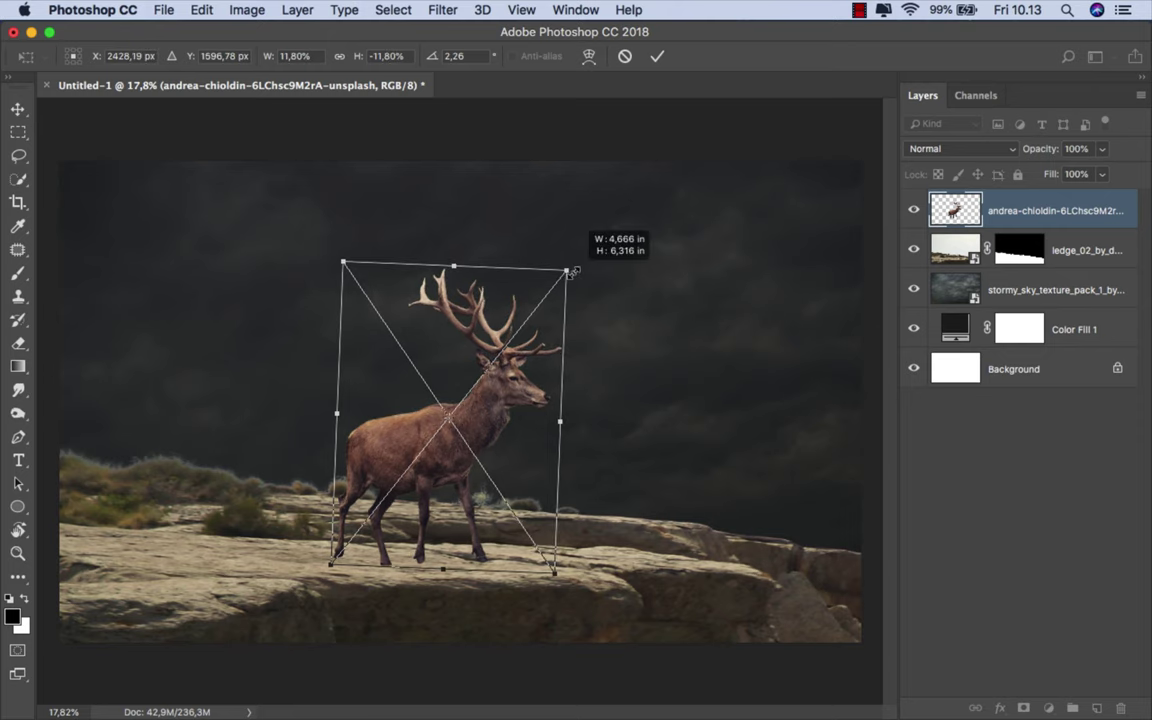
{"action": "left_click_drag", "start_coordinate": [480, 283], "coordinate": [492, 285]}
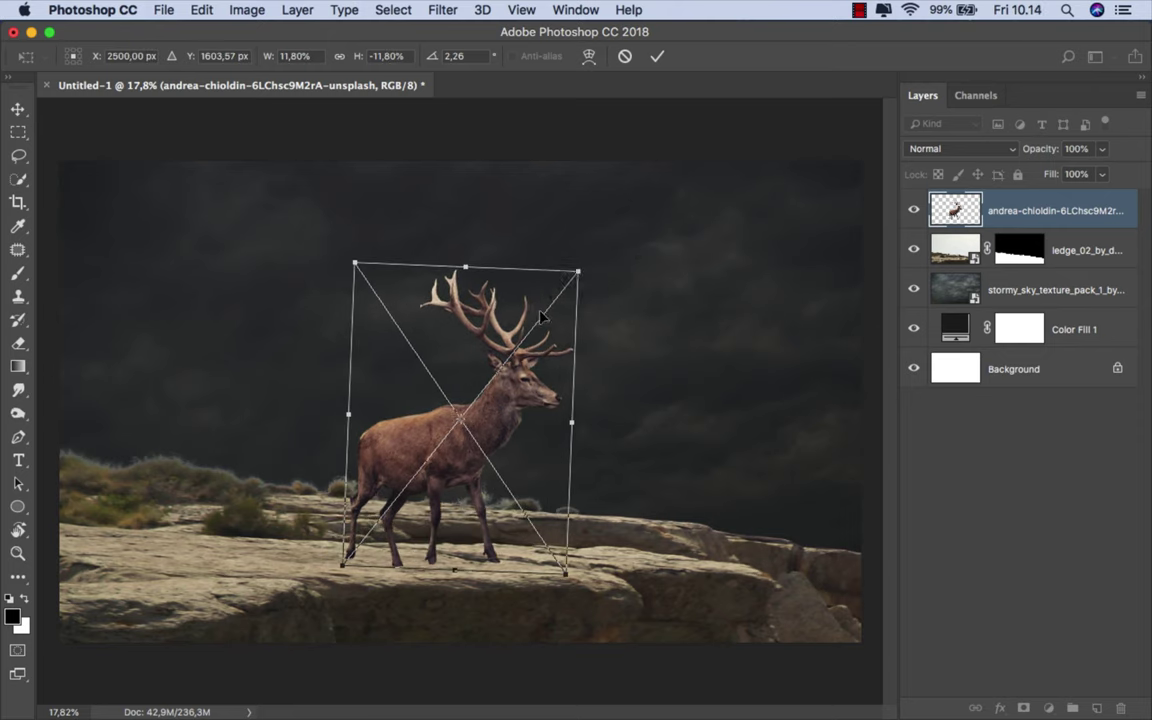
{"action": "left_click", "coordinate": [657, 56]}
{"action": "left_click_drag", "start_coordinate": [483, 413], "coordinate": [515, 415]}
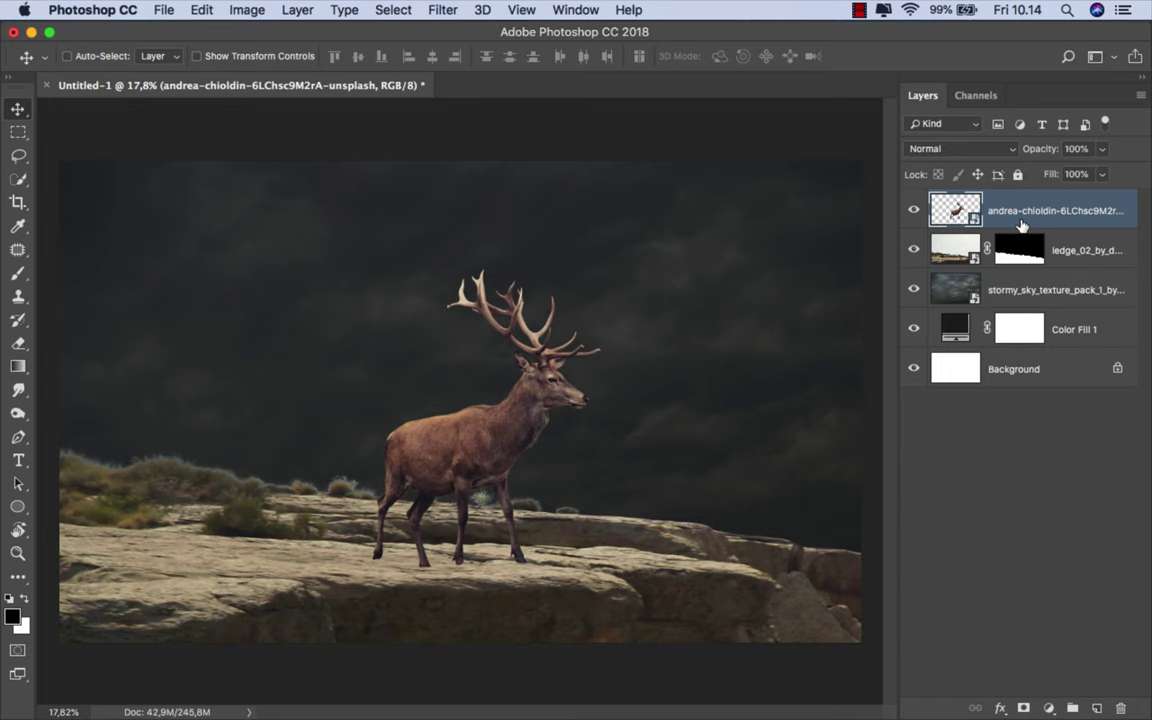
Step: Add a Gradient Map clipped to the ledge layer at 30% opacity
{"action": "left_click", "coordinate": [1073, 251]}
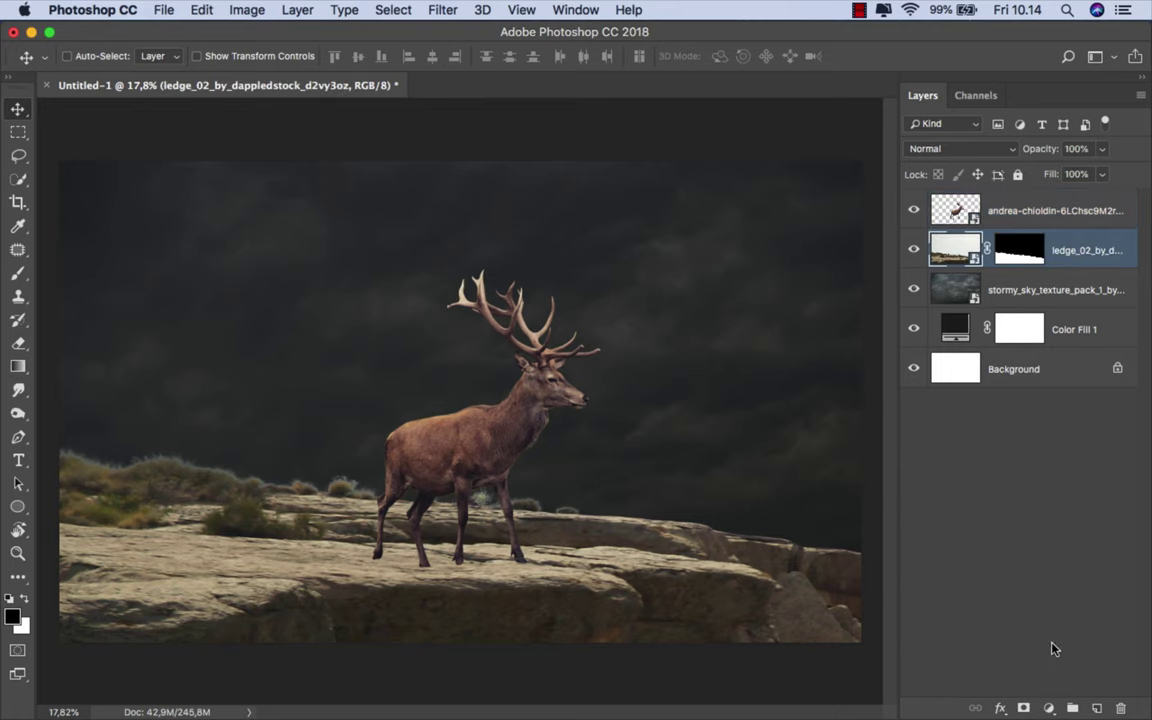
{"action": "left_click", "coordinate": [1048, 708]}
{"action": "left_click", "coordinate": [1075, 658]}
{"action": "left_click", "coordinate": [767, 556]}
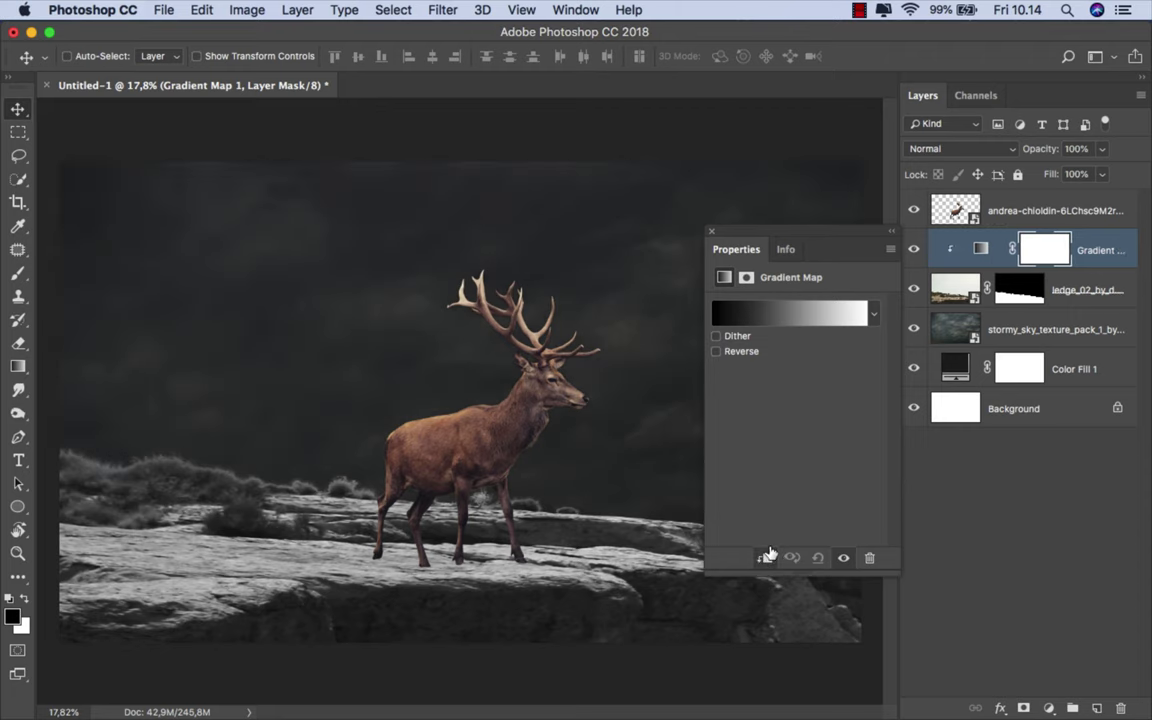
{"action": "left_click", "coordinate": [873, 314]}
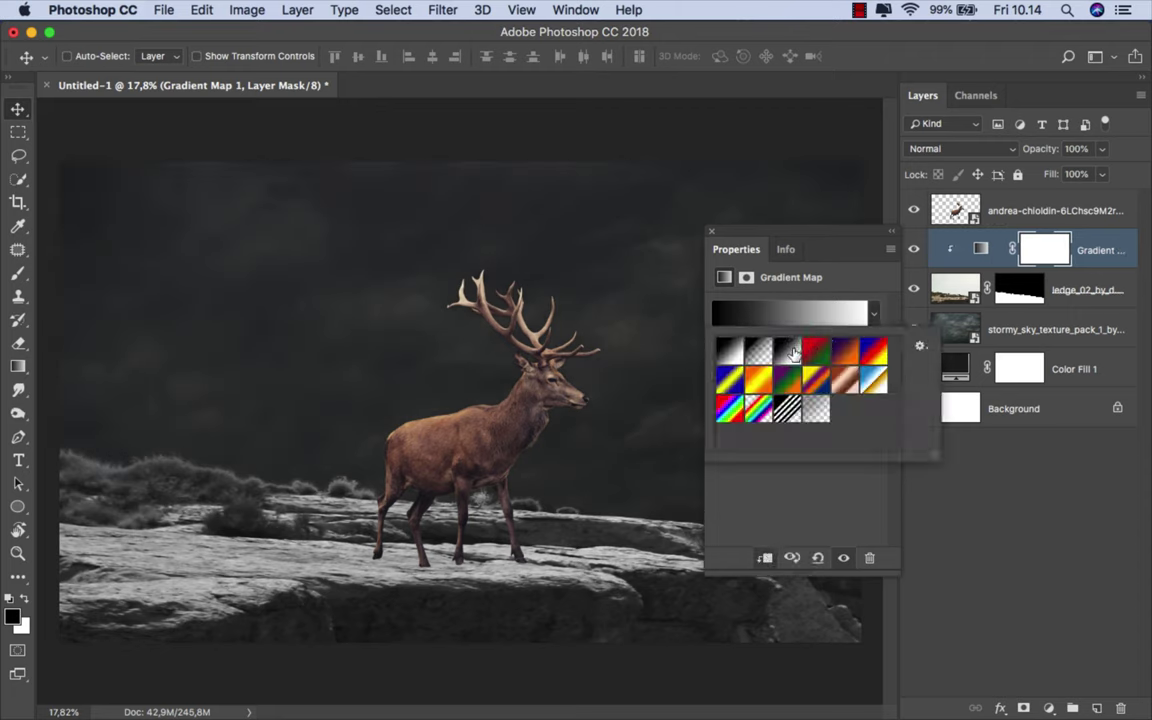
{"action": "left_click", "coordinate": [712, 234]}
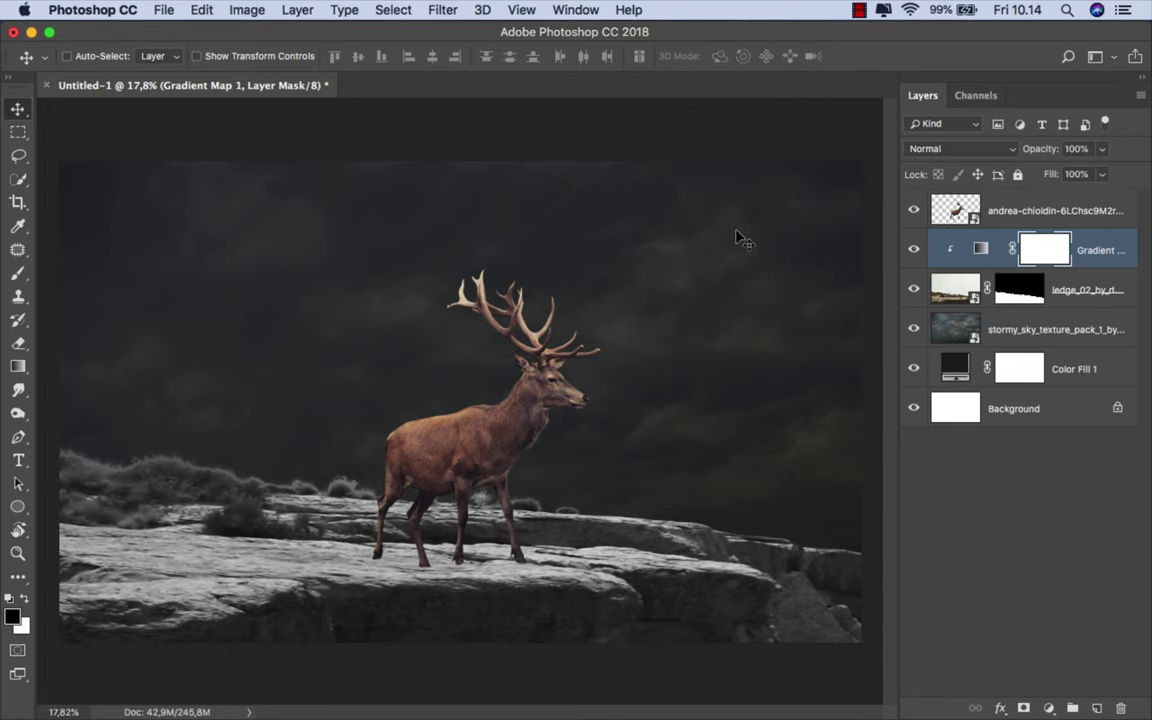
{"action": "left_click", "coordinate": [1102, 149]}
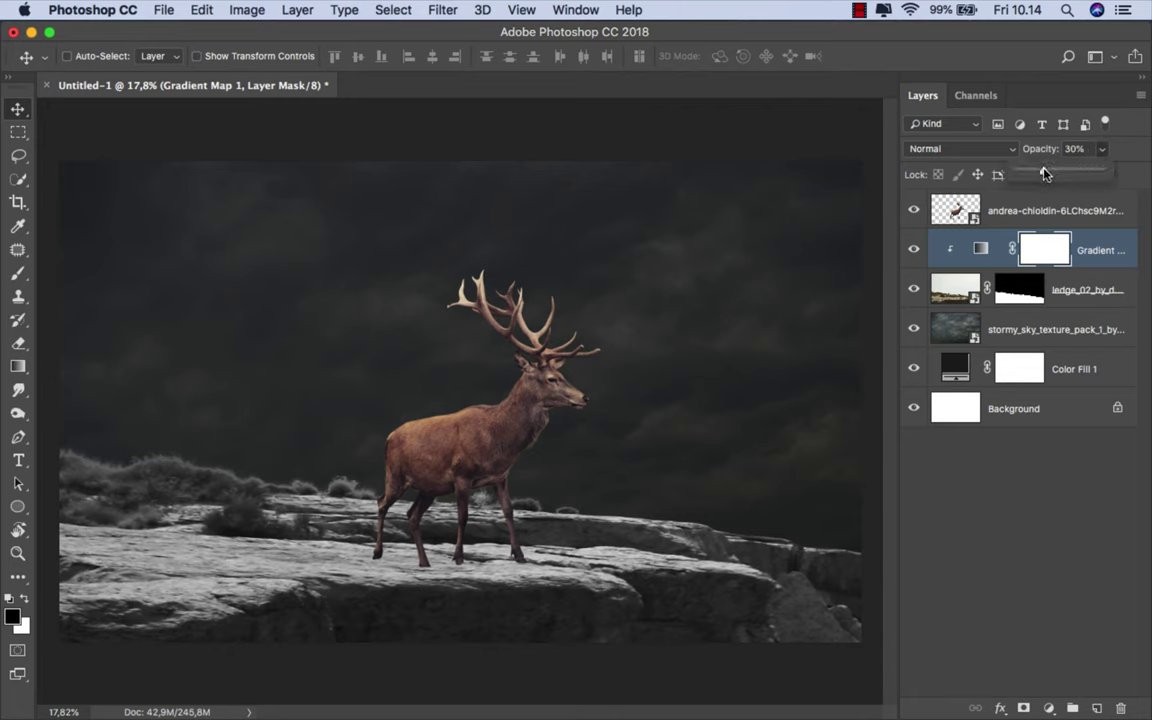
{"action": "left_click", "coordinate": [913, 250]}
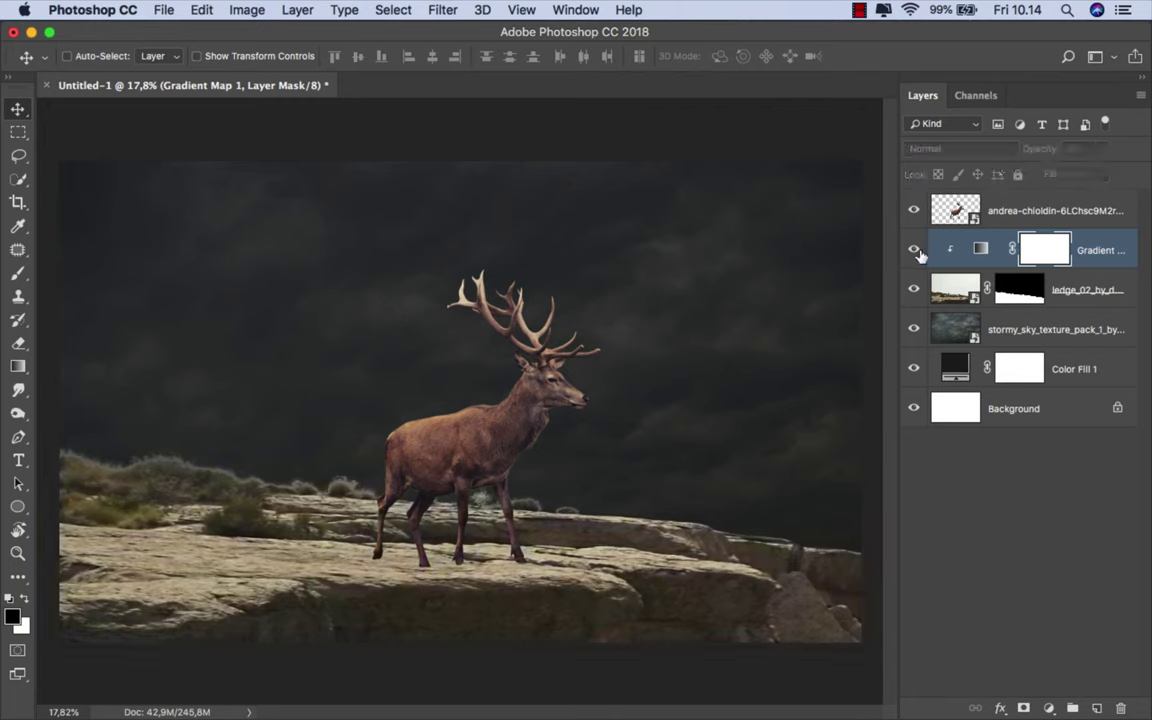
{"action": "left_click", "coordinate": [975, 245]}
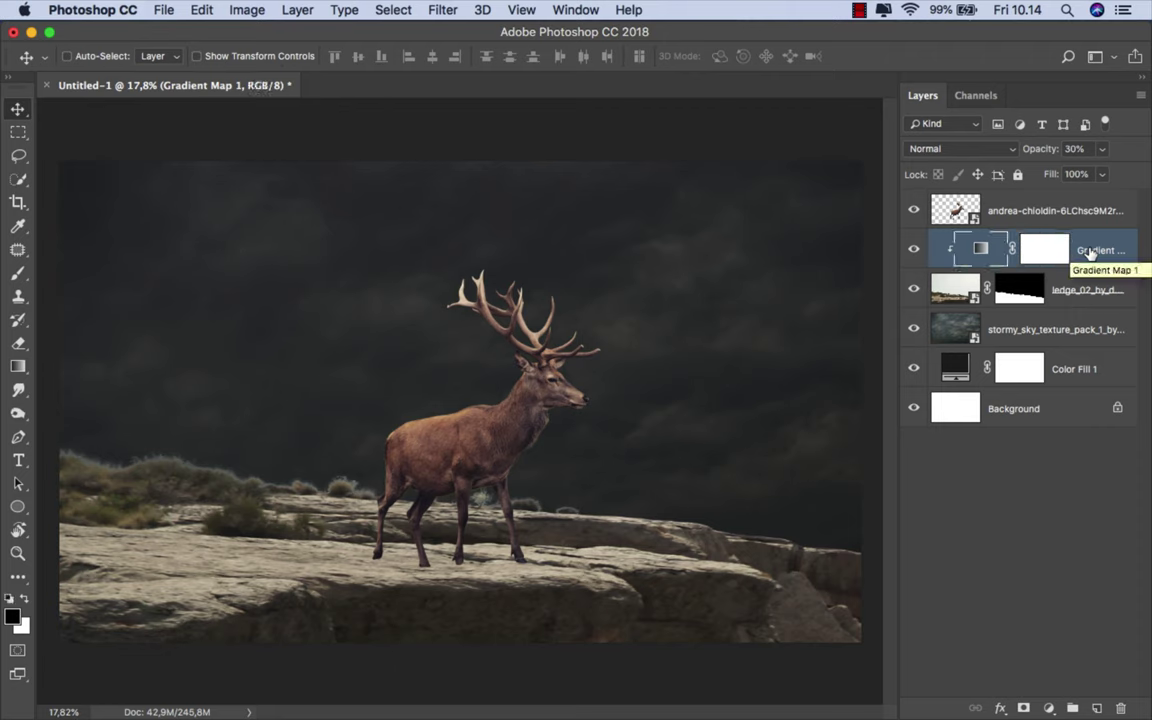
Step: Add a clipped Brightness/Contrast layer to the ledge with brightness −150 and contrast 44
{"action": "left_click", "coordinate": [1049, 706]}
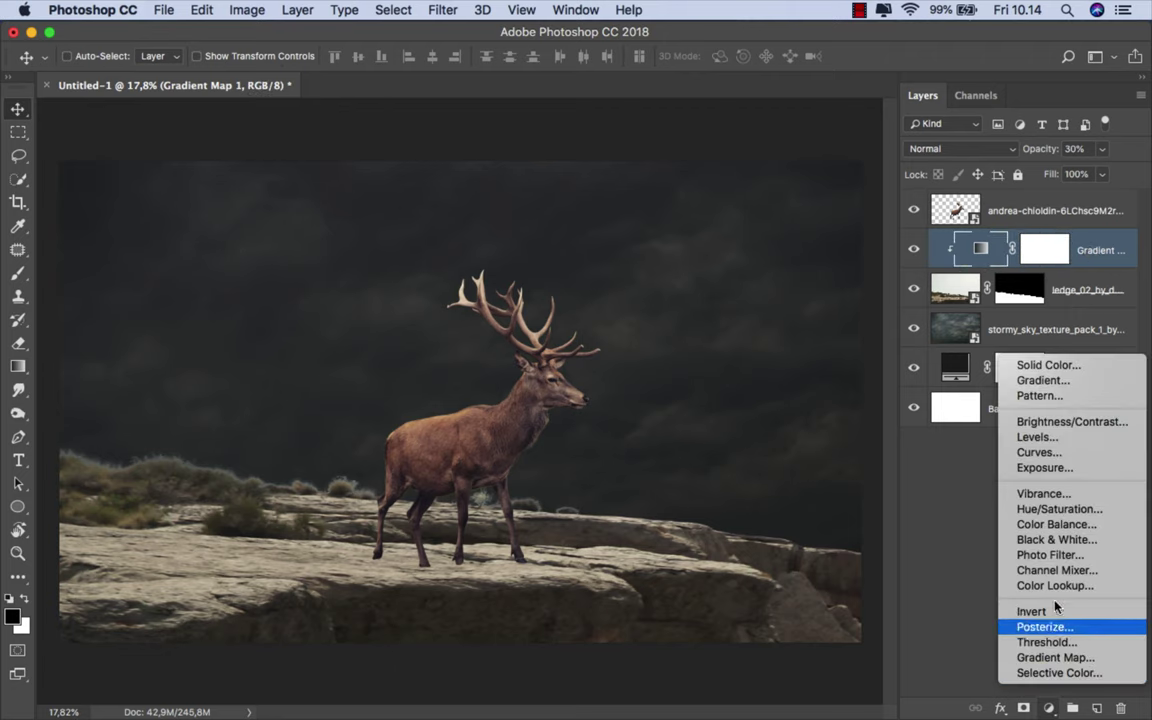
{"action": "left_click", "coordinate": [1000, 421]}
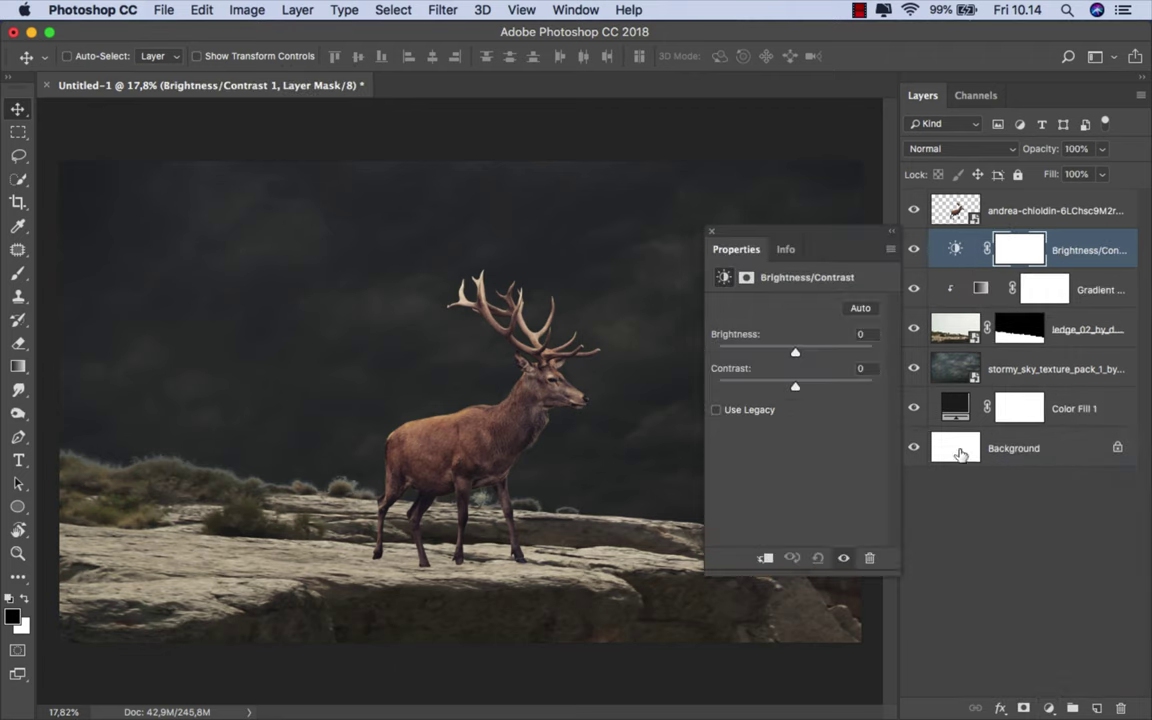
{"action": "left_click", "coordinate": [762, 555]}
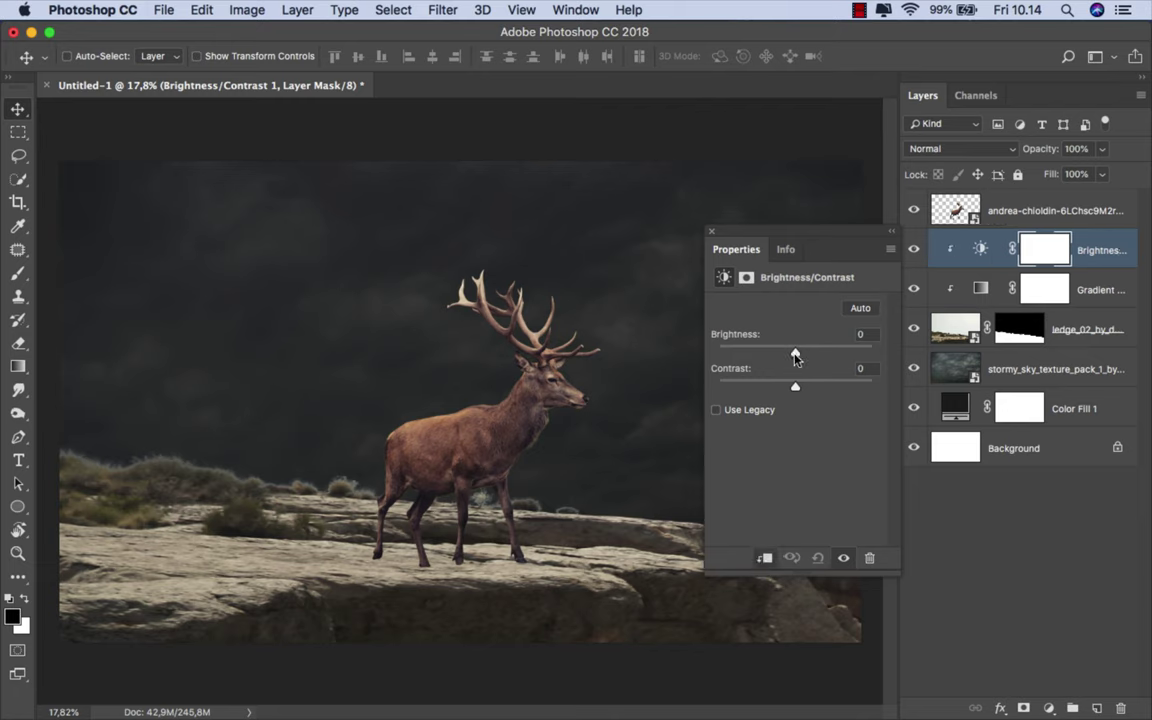
{"action": "left_click_drag", "start_coordinate": [795, 355], "coordinate": [717, 355]}
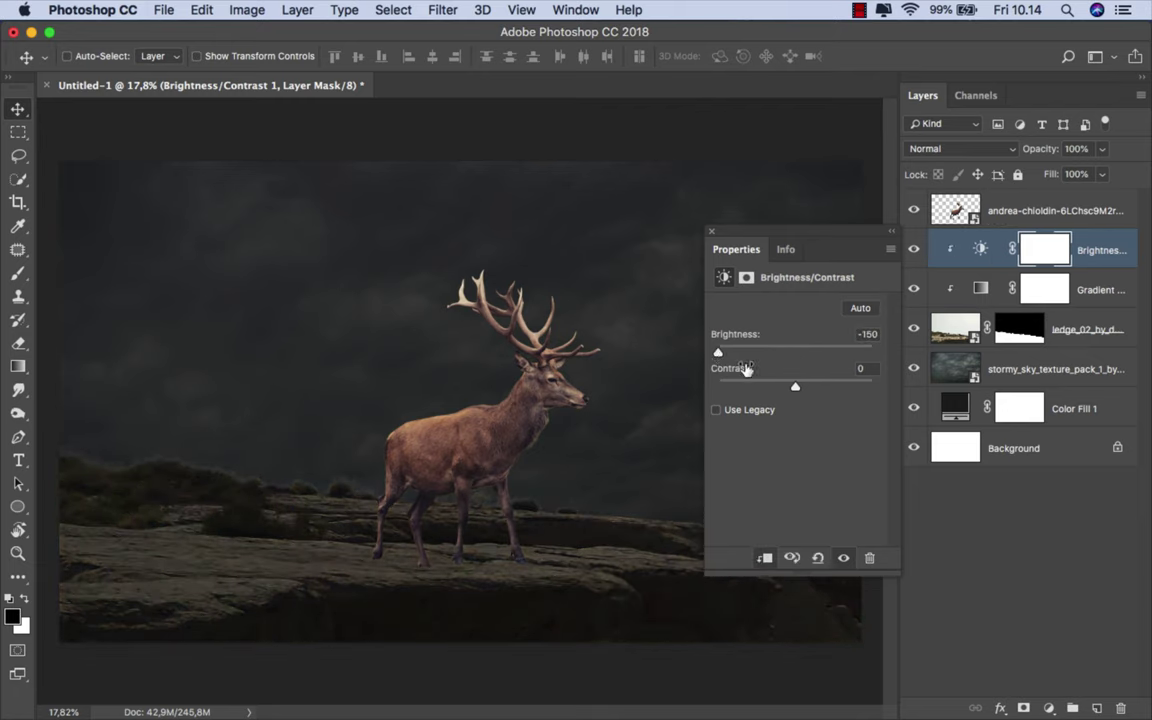
{"action": "left_click_drag", "start_coordinate": [795, 387], "coordinate": [821, 388]}
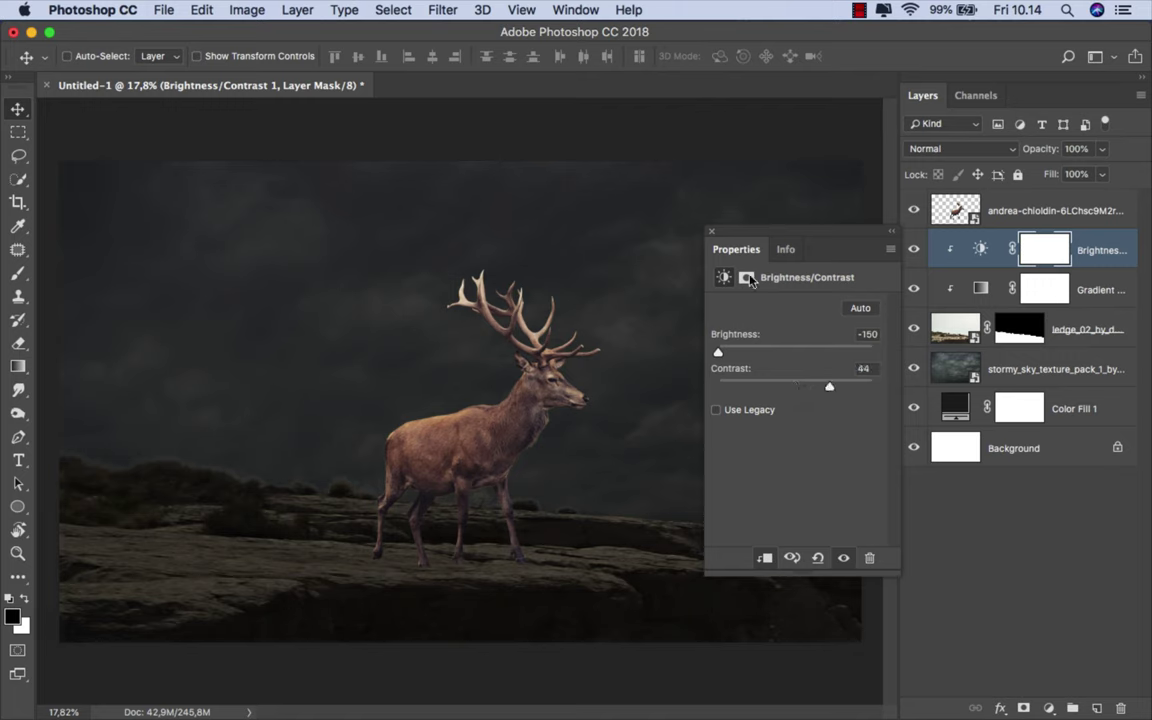
{"action": "left_click", "coordinate": [712, 233]}
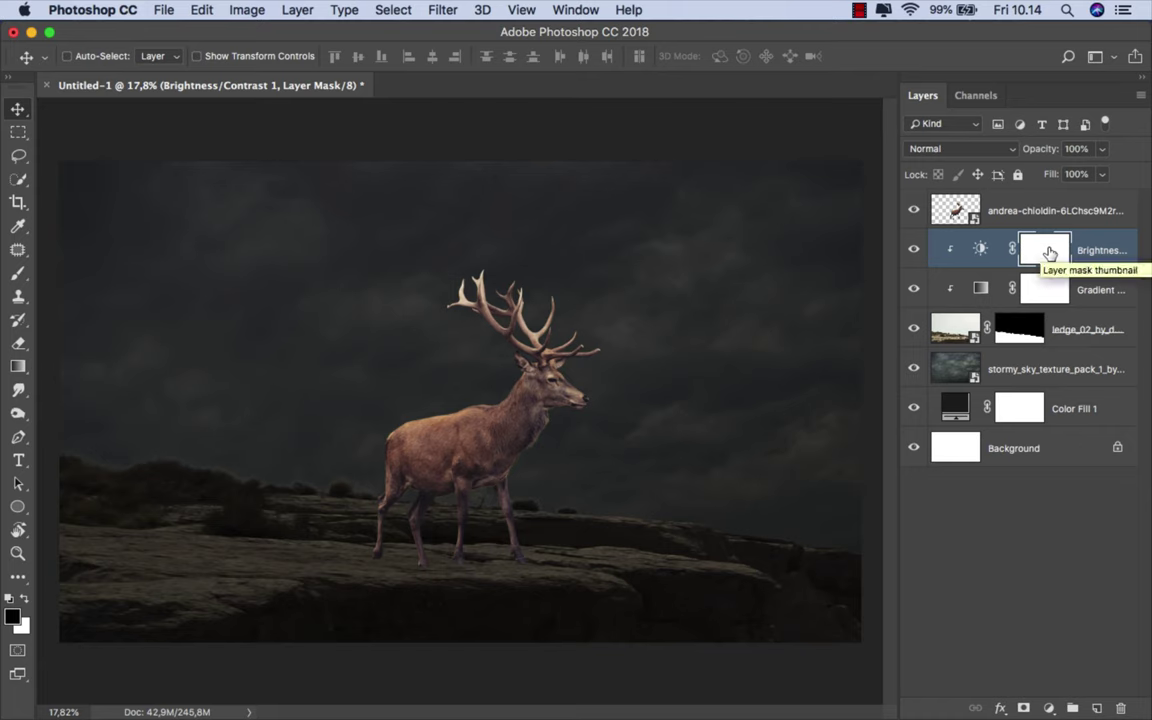
{"action": "left_click", "coordinate": [1076, 334]}
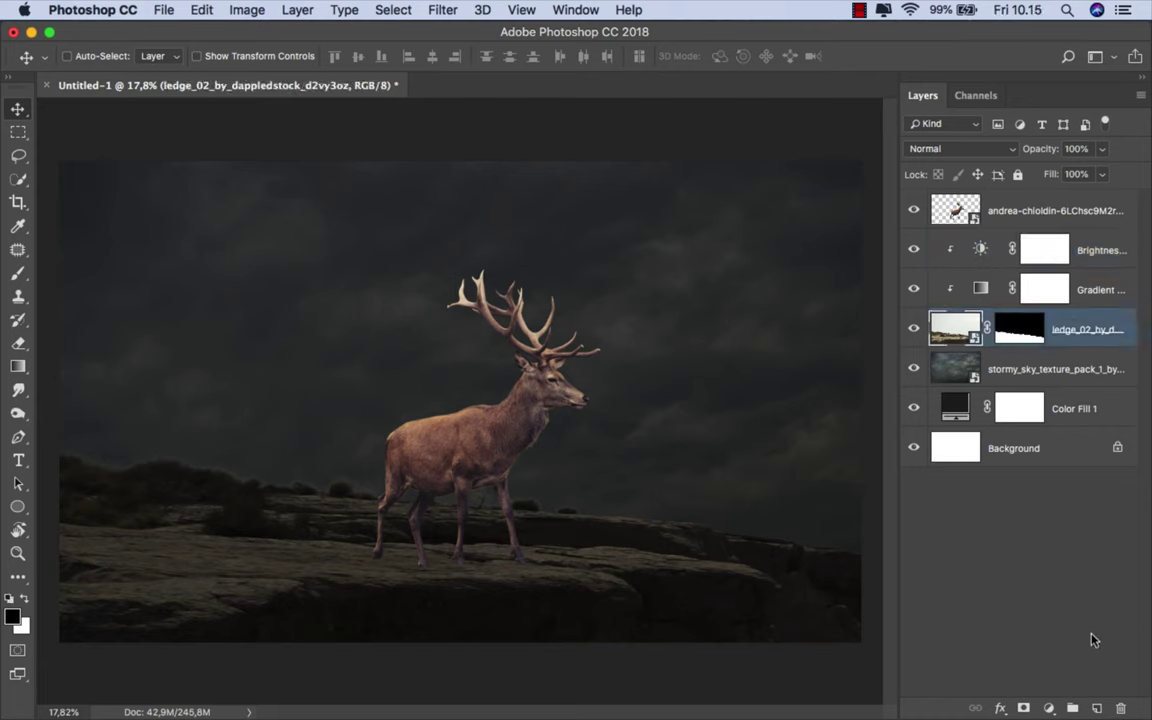
Step: Add an empty Layer 1 clipped to the ledge and set a soft black brush to 22% opacity
{"action": "left_click", "coordinate": [1097, 708]}
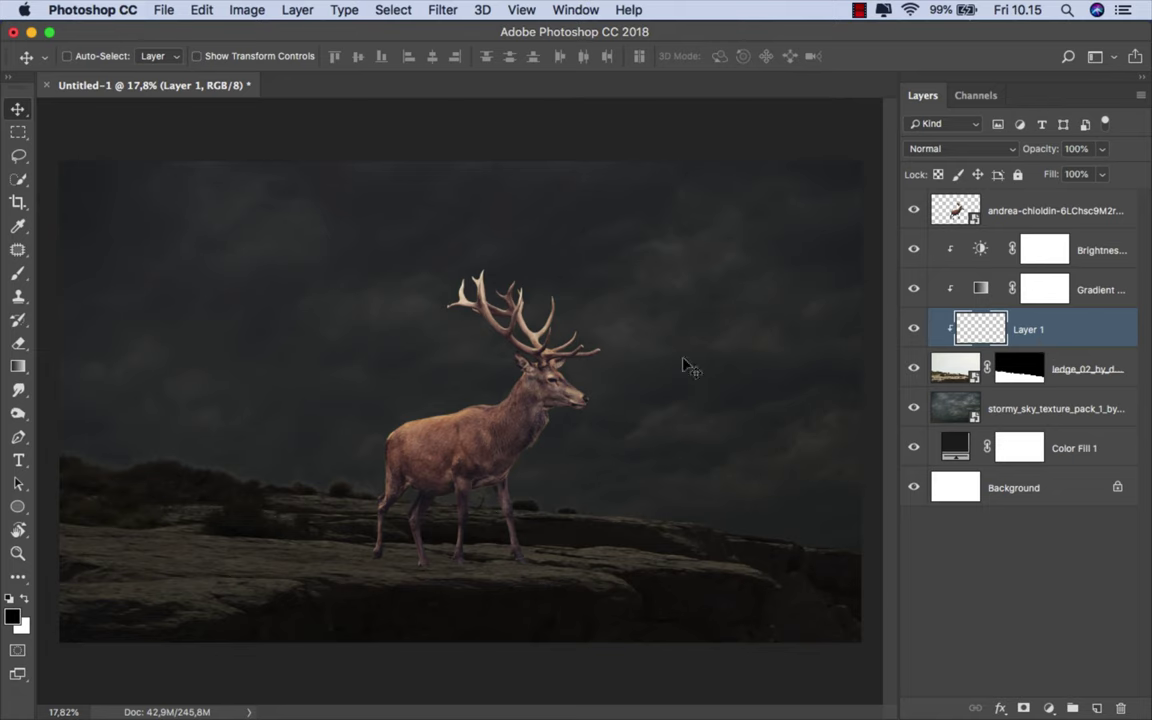
{"action": "left_click", "coordinate": [18, 272]}
{"action": "left_click", "coordinate": [62, 268]}
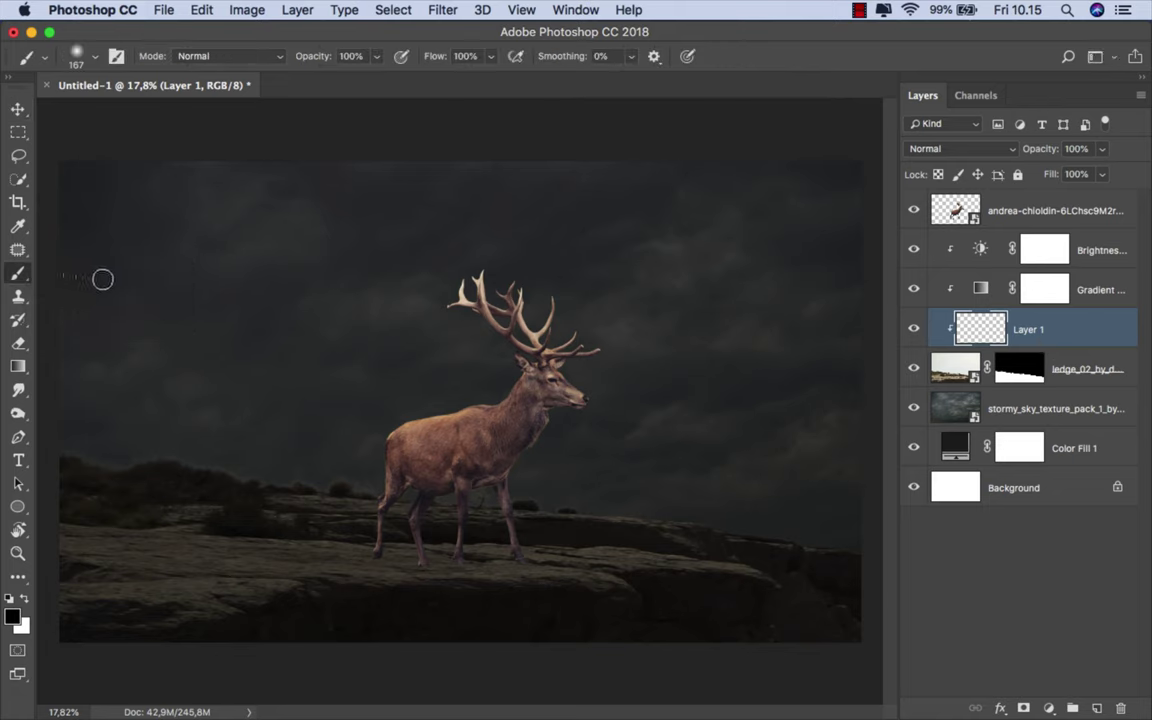
{"action": "right_click", "coordinate": [220, 289]}
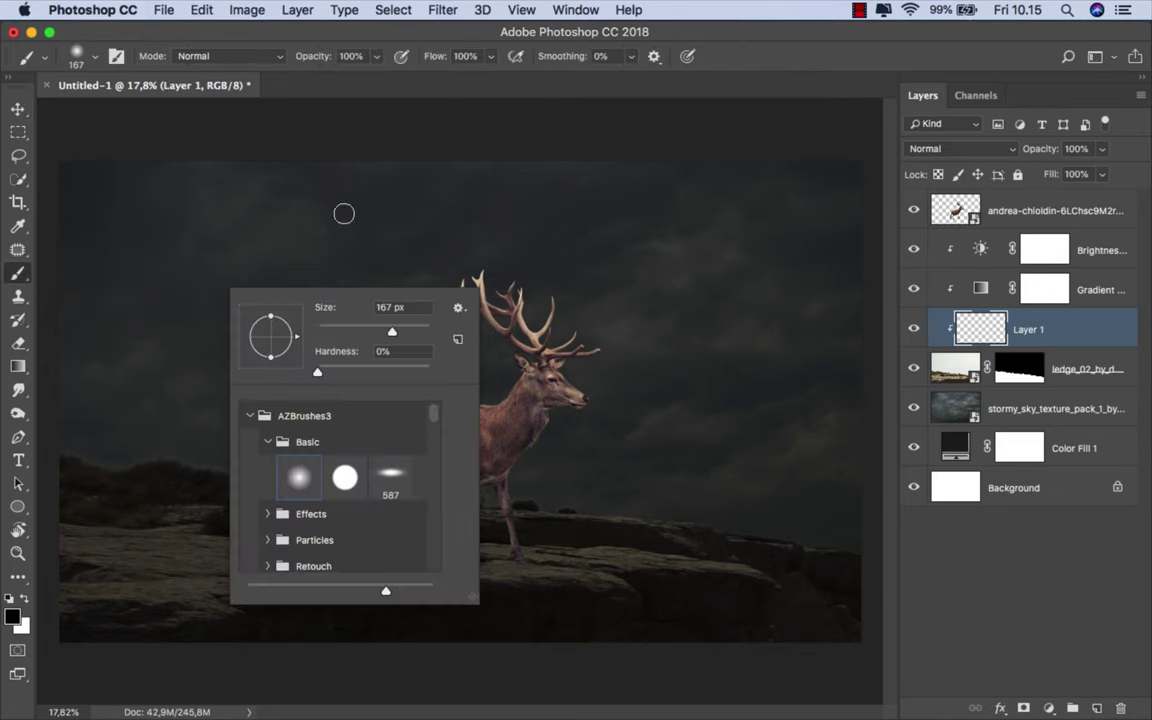
{"action": "left_click", "coordinate": [376, 57]}
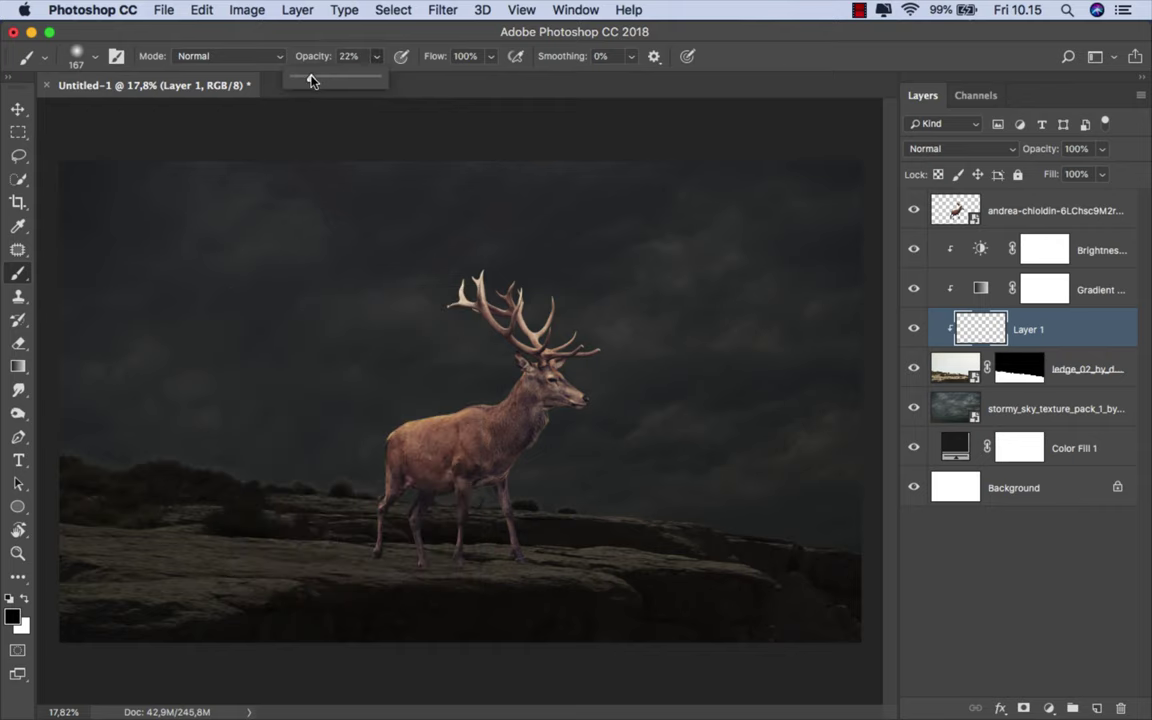
Step: Shade the ledge left of the stag with soft black strokes, brush resized to about 146 px
{"action": "scroll", "coordinate": [175, 393], "scroll_direction": "up", "scroll_amount": 3}
{"action": "left_click_drag", "start_coordinate": [376, 477], "coordinate": [402, 441]}
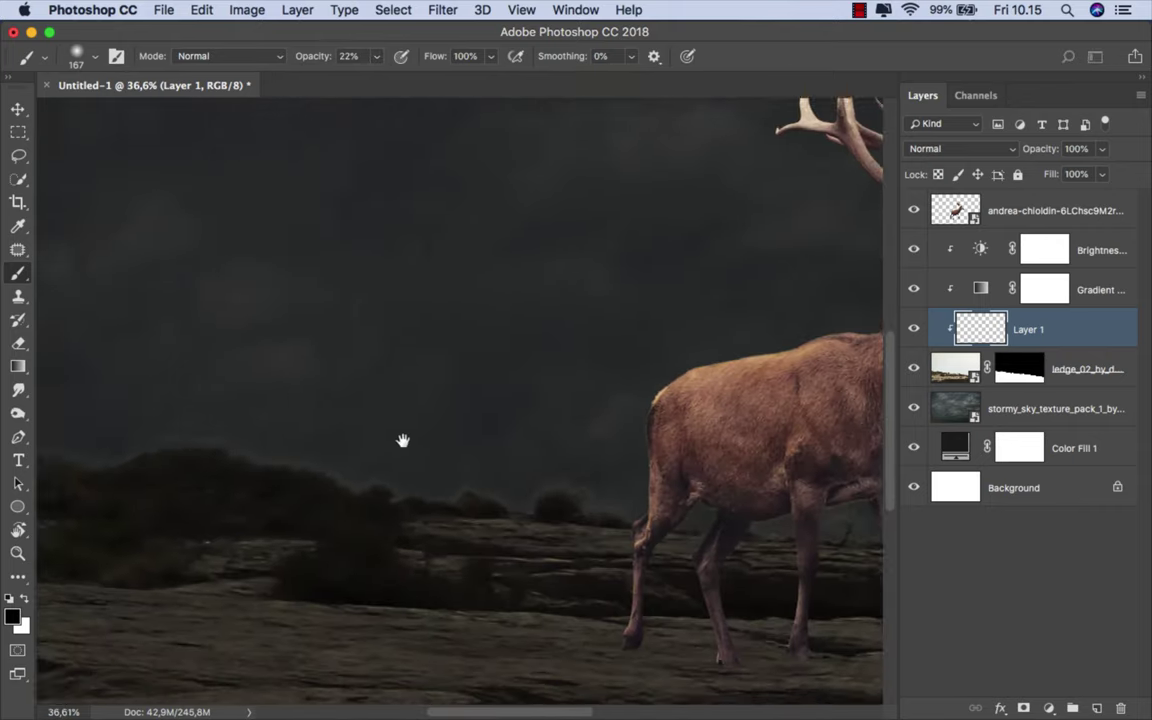
{"action": "scroll", "coordinate": [300, 420], "scroll_direction": "down", "scroll_amount": 2}
{"action": "scroll", "coordinate": [270, 404], "scroll_direction": "up", "scroll_amount": 4}
{"action": "left_click_drag", "start_coordinate": [244, 386], "coordinate": [301, 393]}
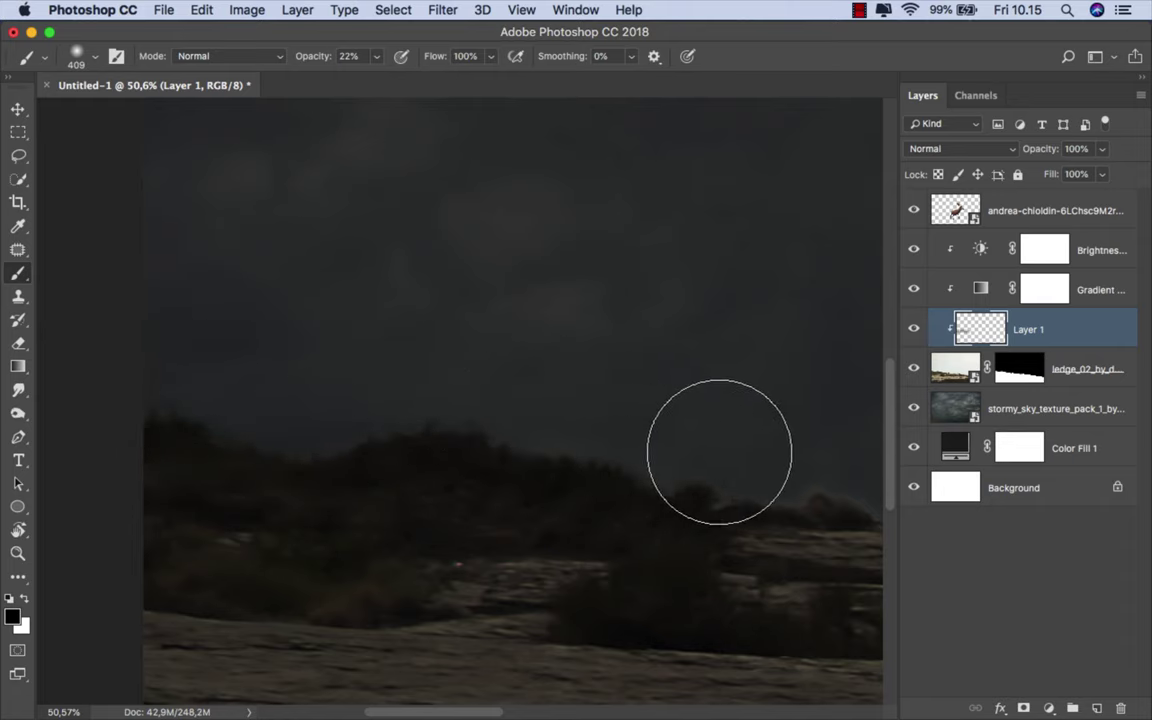
{"action": "scroll", "coordinate": [391, 424], "scroll_direction": "right", "scroll_amount": 5}
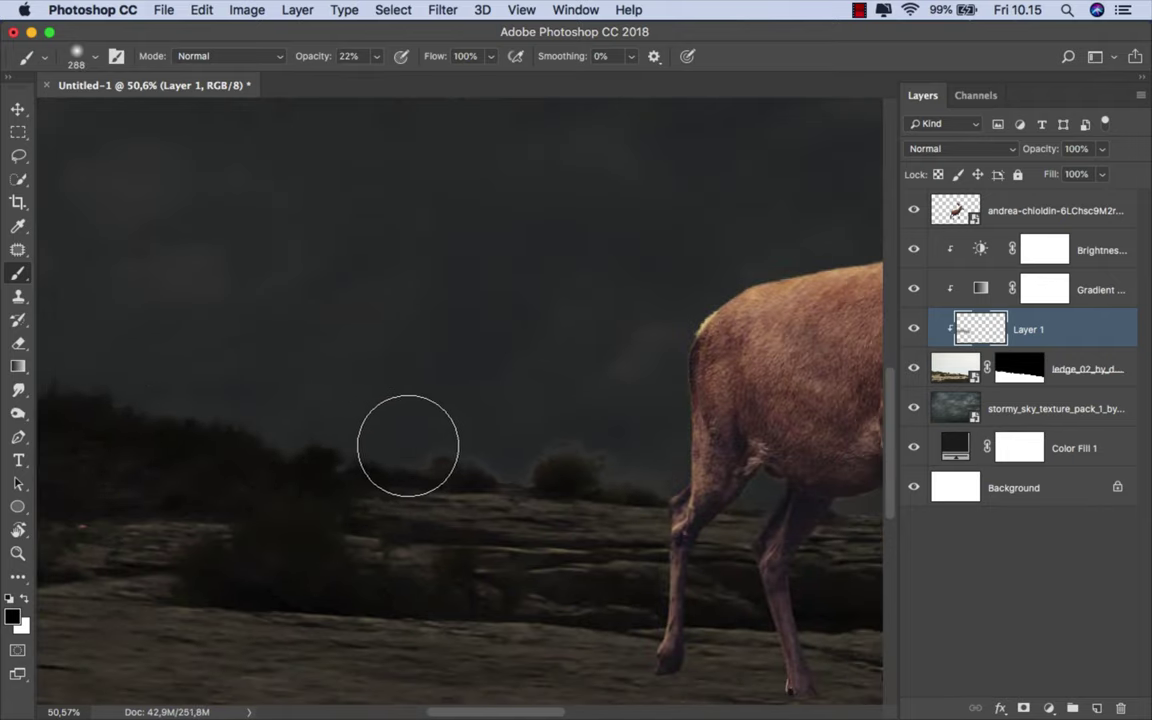
{"action": "left_click_drag", "start_coordinate": [608, 446], "coordinate": [496, 468]}
{"action": "left_click_drag", "start_coordinate": [694, 481], "coordinate": [230, 479]}
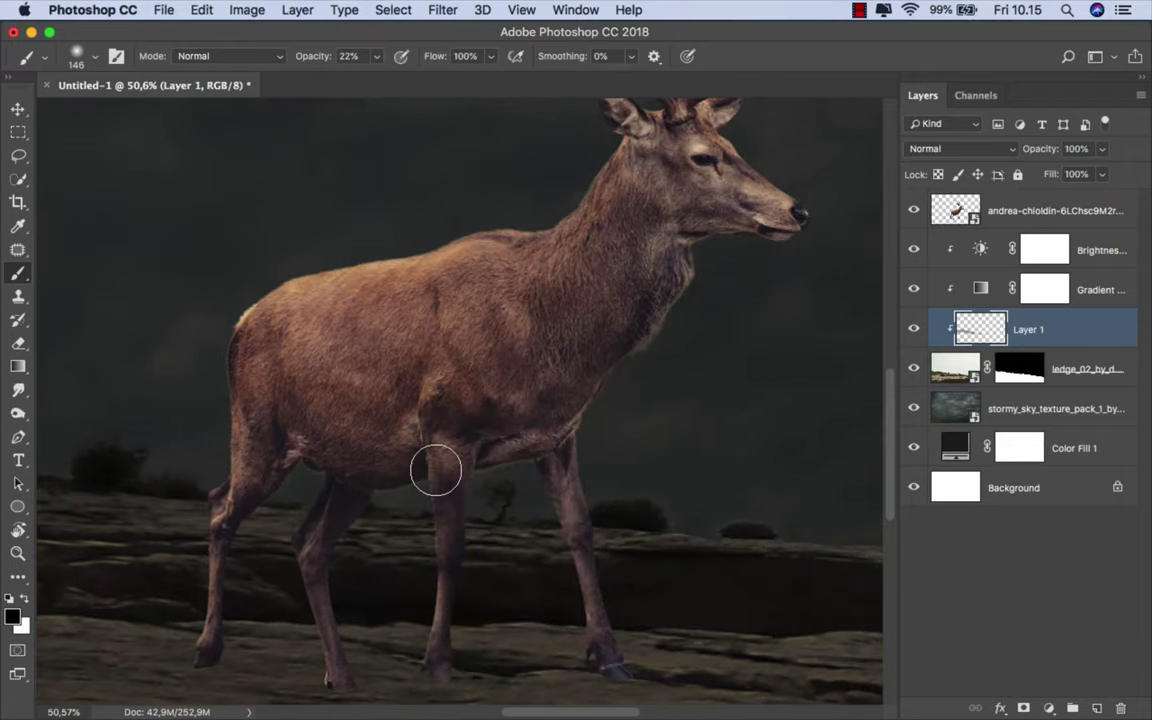
Step: Zoom out to view the whole stag scene and select the Brightness/Contrast layer
{"action": "left_click_drag", "start_coordinate": [489, 489], "coordinate": [438, 503]}
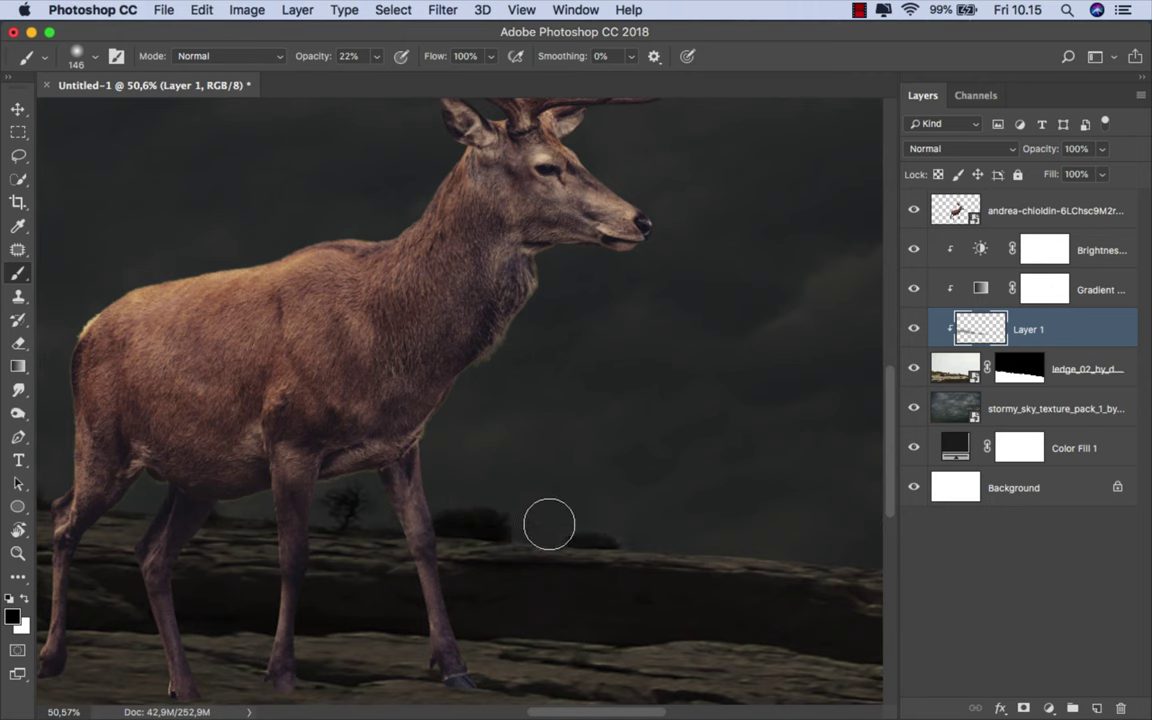
{"action": "scroll", "coordinate": [602, 527], "scroll_direction": "up", "scroll_amount": 2}
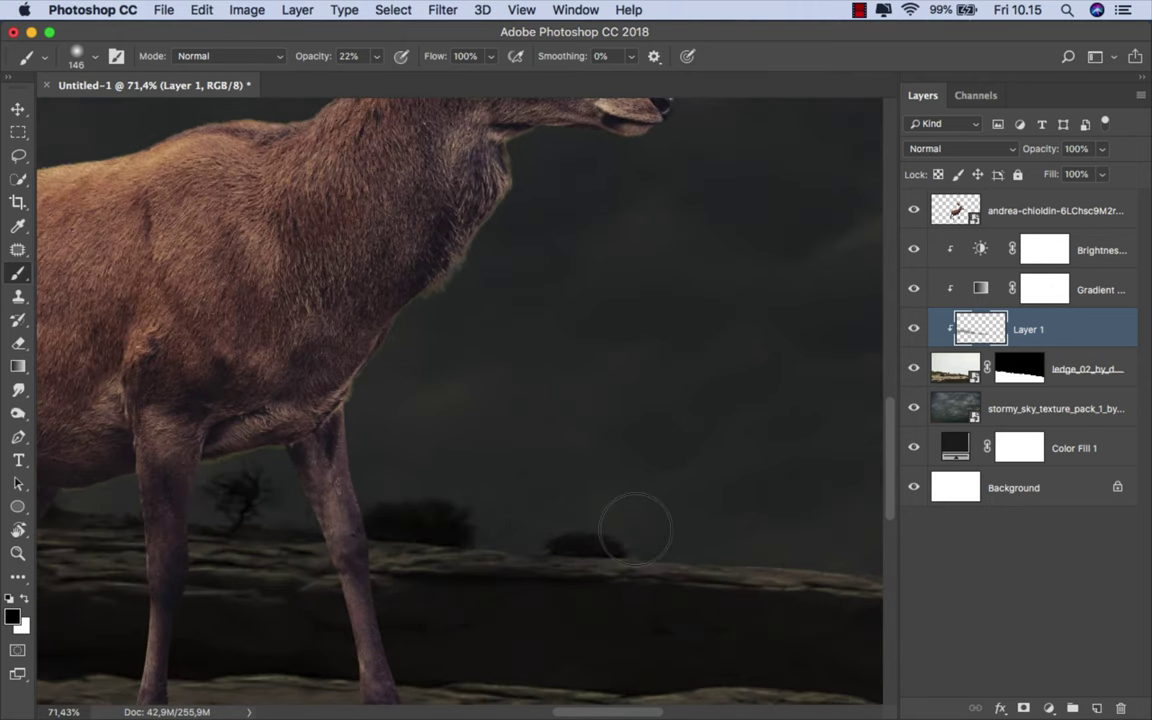
{"action": "scroll", "coordinate": [360, 468], "scroll_direction": "down", "scroll_amount": 3}
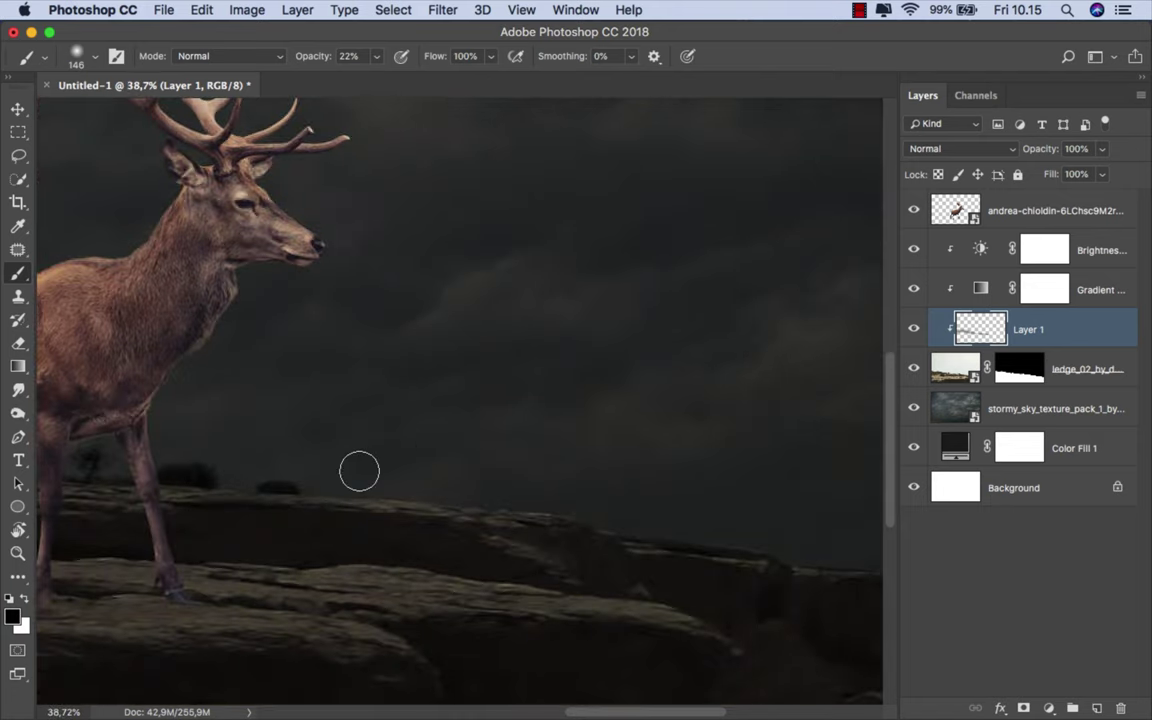
{"action": "left_click_drag", "start_coordinate": [504, 492], "coordinate": [496, 490]}
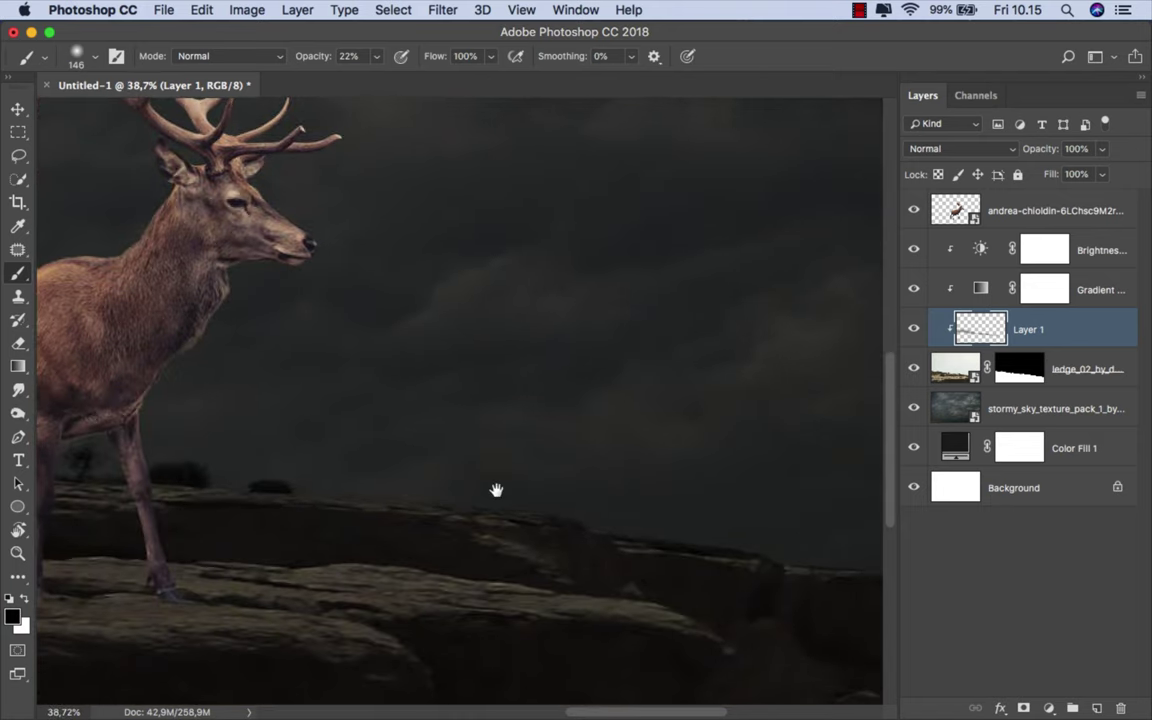
{"action": "scroll", "coordinate": [553, 501], "scroll_direction": "right", "scroll_amount": 3}
{"action": "scroll", "coordinate": [525, 458], "scroll_direction": "down", "scroll_amount": 1}
{"action": "scroll", "coordinate": [457, 420], "scroll_direction": "down", "scroll_amount": 3}
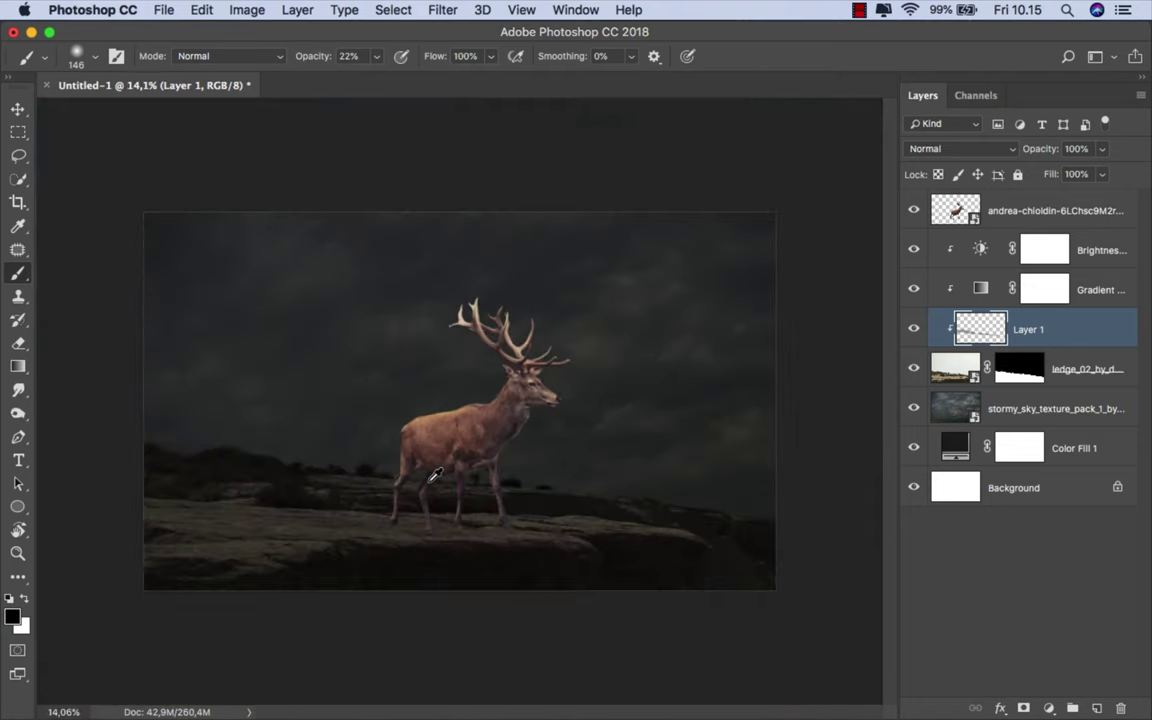
{"action": "scroll", "coordinate": [433, 474], "scroll_direction": "up", "scroll_amount": 1}
{"action": "scroll", "coordinate": [427, 482], "scroll_direction": "up", "scroll_amount": 3}
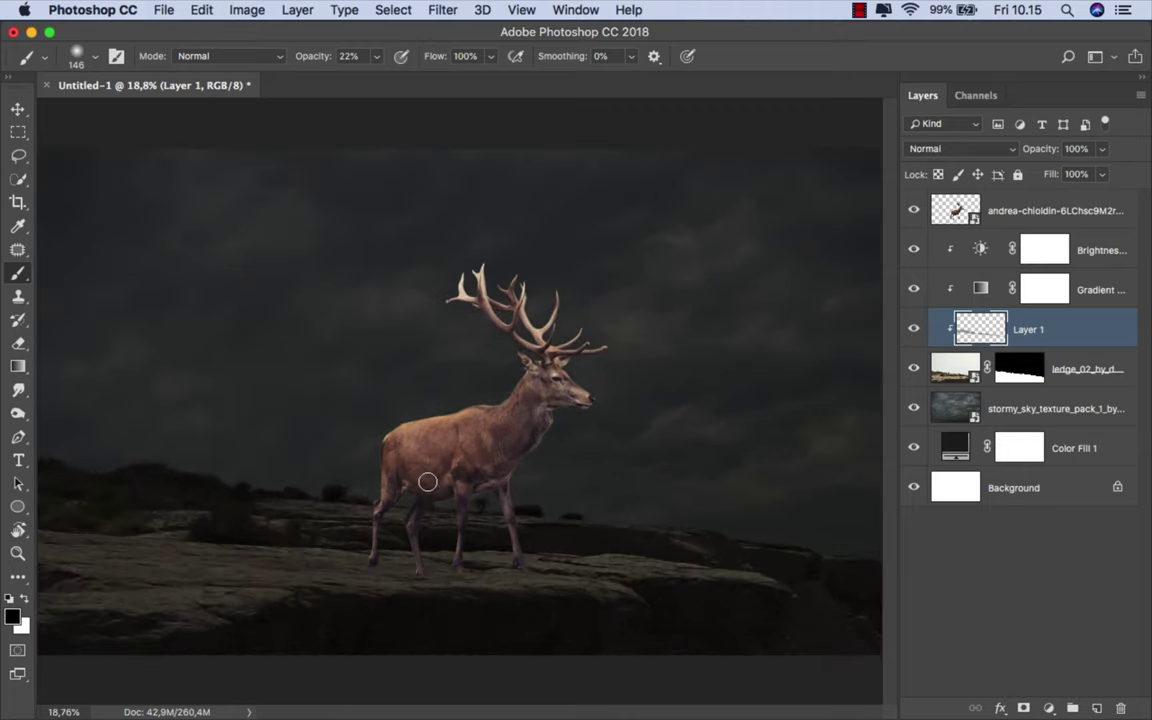
{"action": "key", "text": "v"}
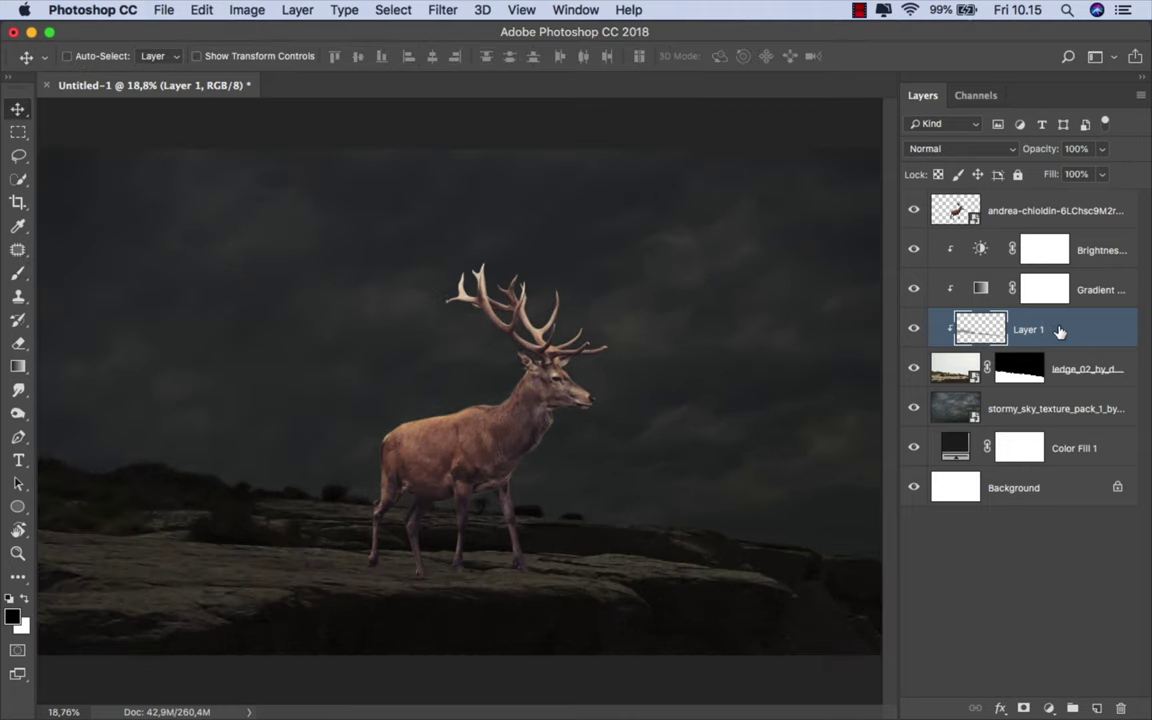
{"action": "left_click", "coordinate": [1087, 255]}
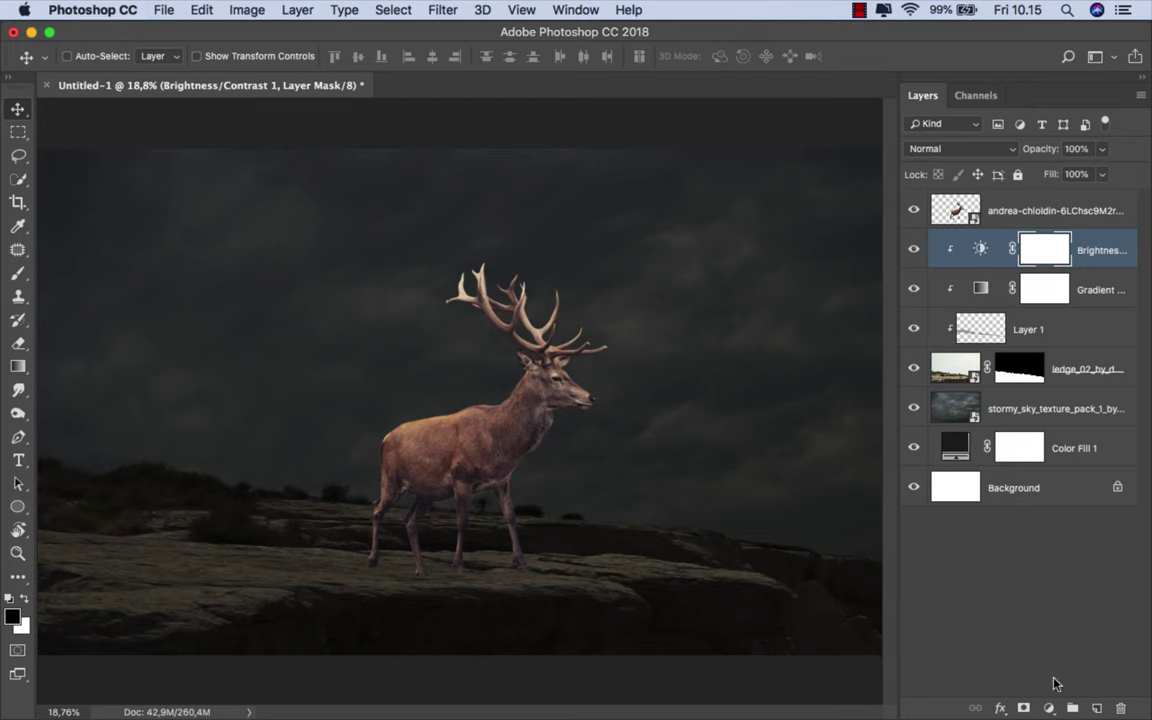
Step: Add a Hue/Saturation adjustment clipped to the stag with Saturation at -50
{"action": "left_click", "coordinate": [1048, 707]}
{"action": "left_click", "coordinate": [1064, 512]}
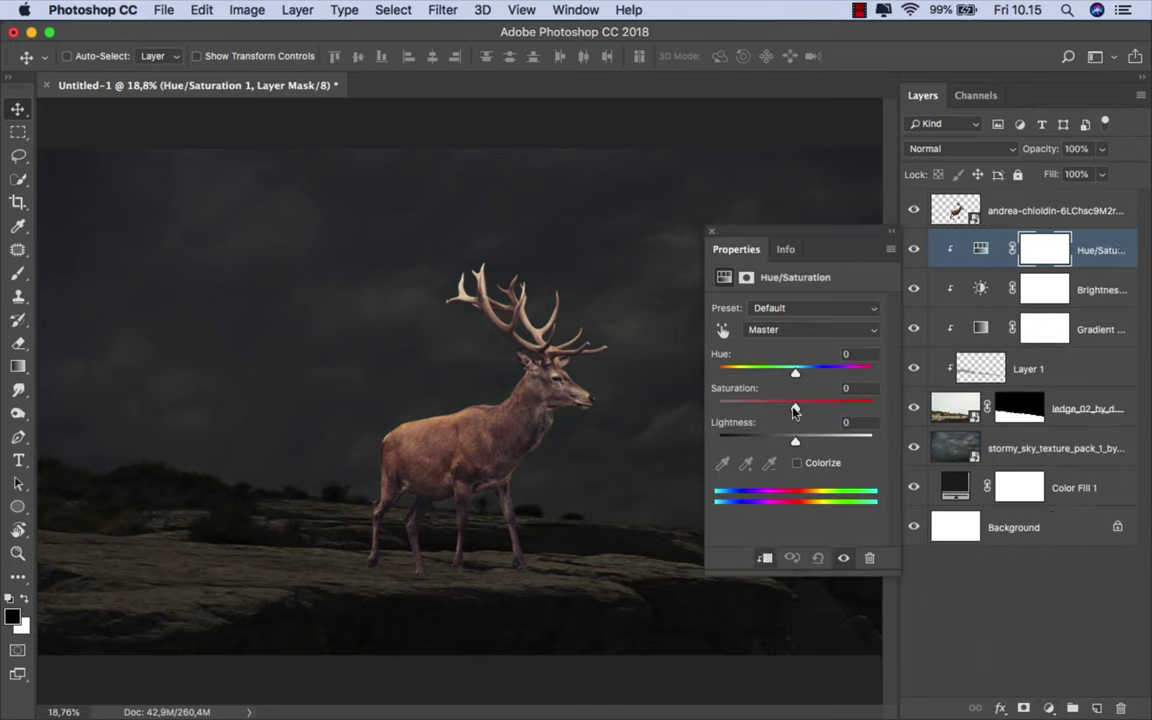
{"action": "left_click_drag", "start_coordinate": [795, 410], "coordinate": [758, 410]}
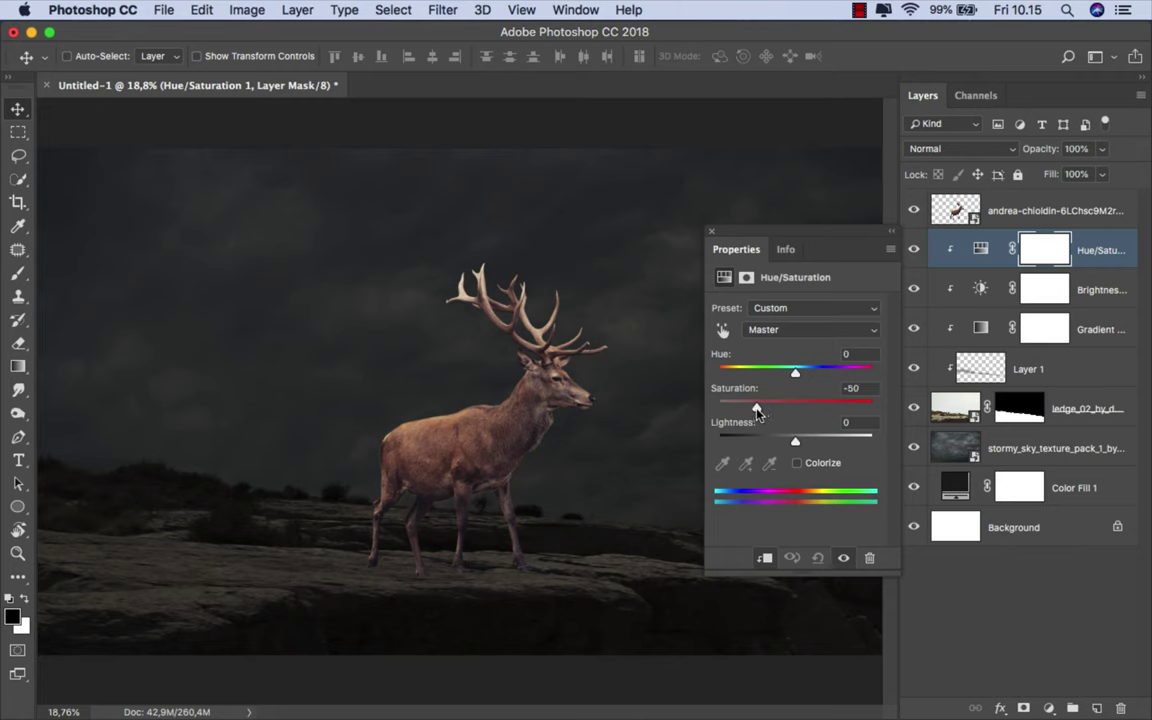
{"action": "left_click", "coordinate": [712, 234]}
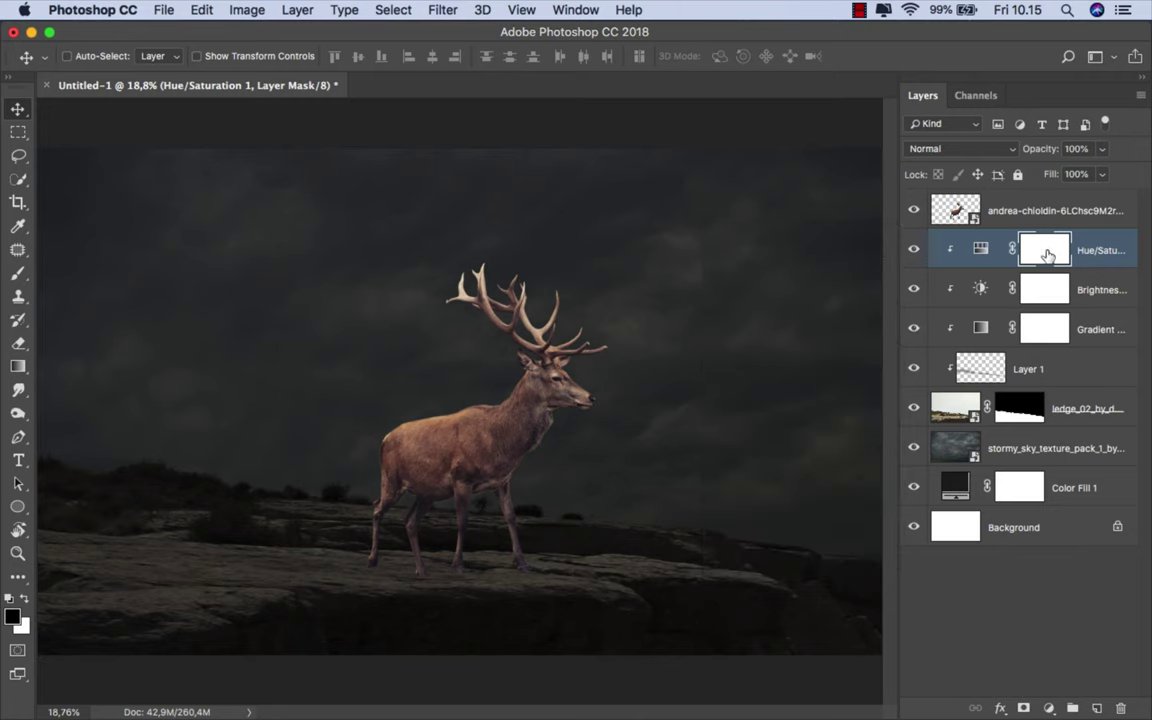
{"action": "left_click", "coordinate": [1095, 254]}
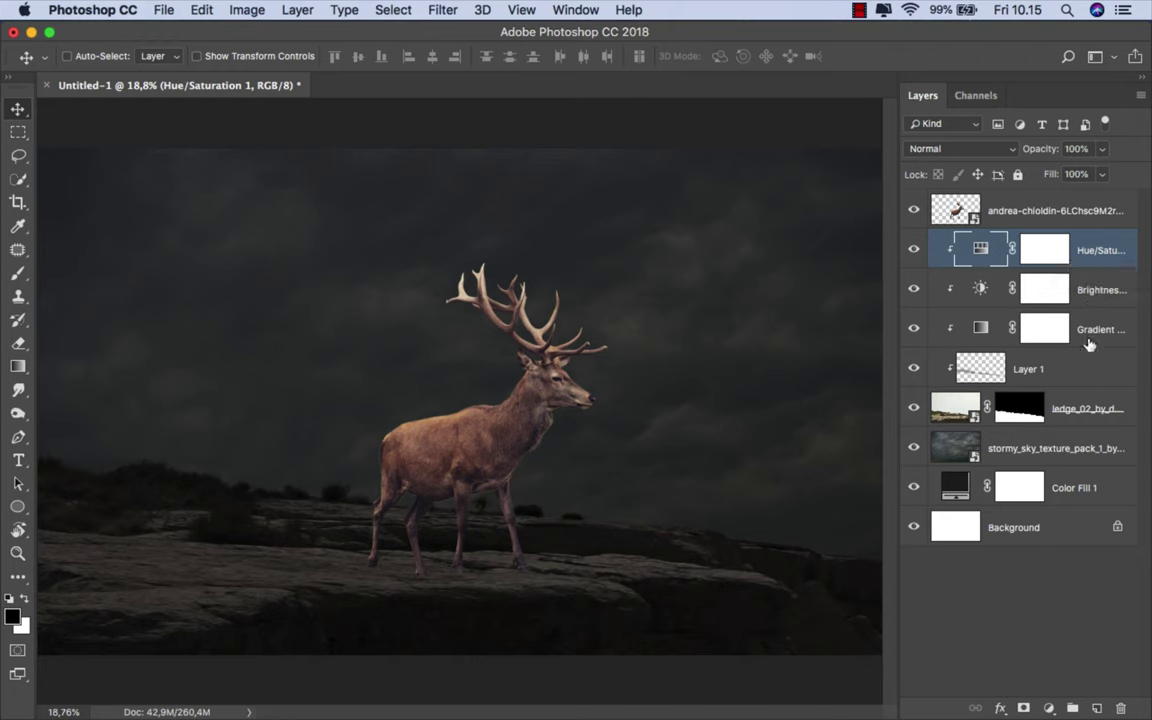
{"action": "left_click", "coordinate": [1066, 446]}
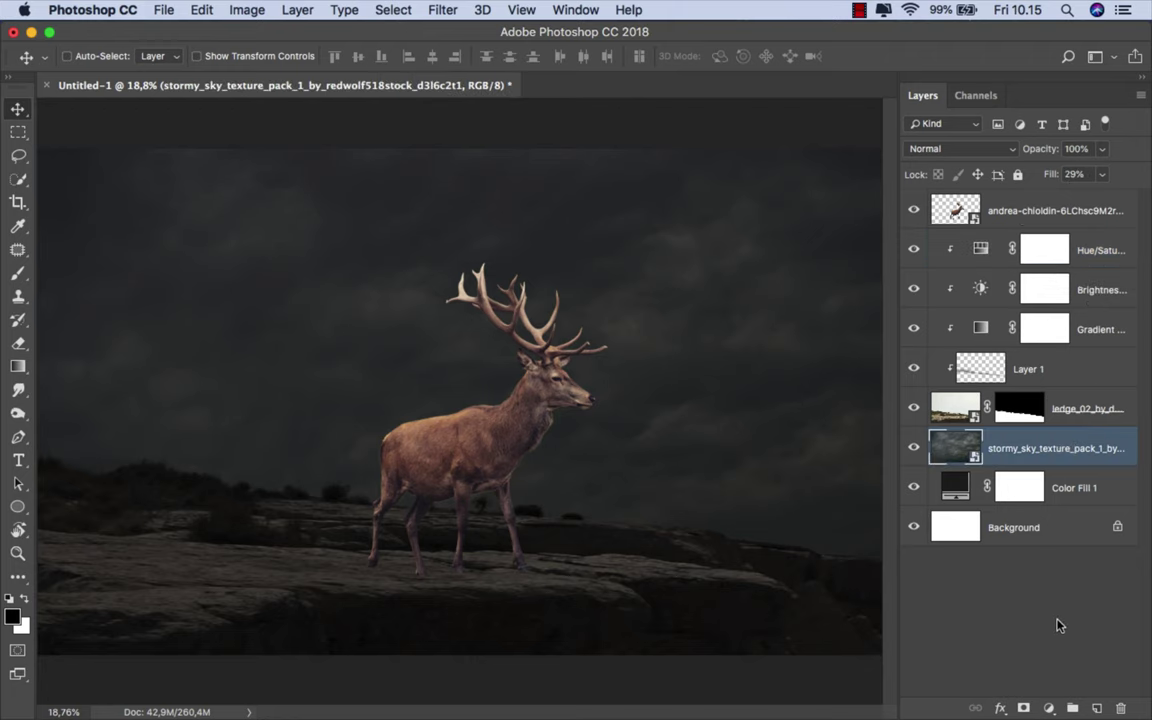
Step: Add a Gradient Map clipped to the stormy sky and lower its opacity to 58%
{"action": "left_click", "coordinate": [1047, 707]}
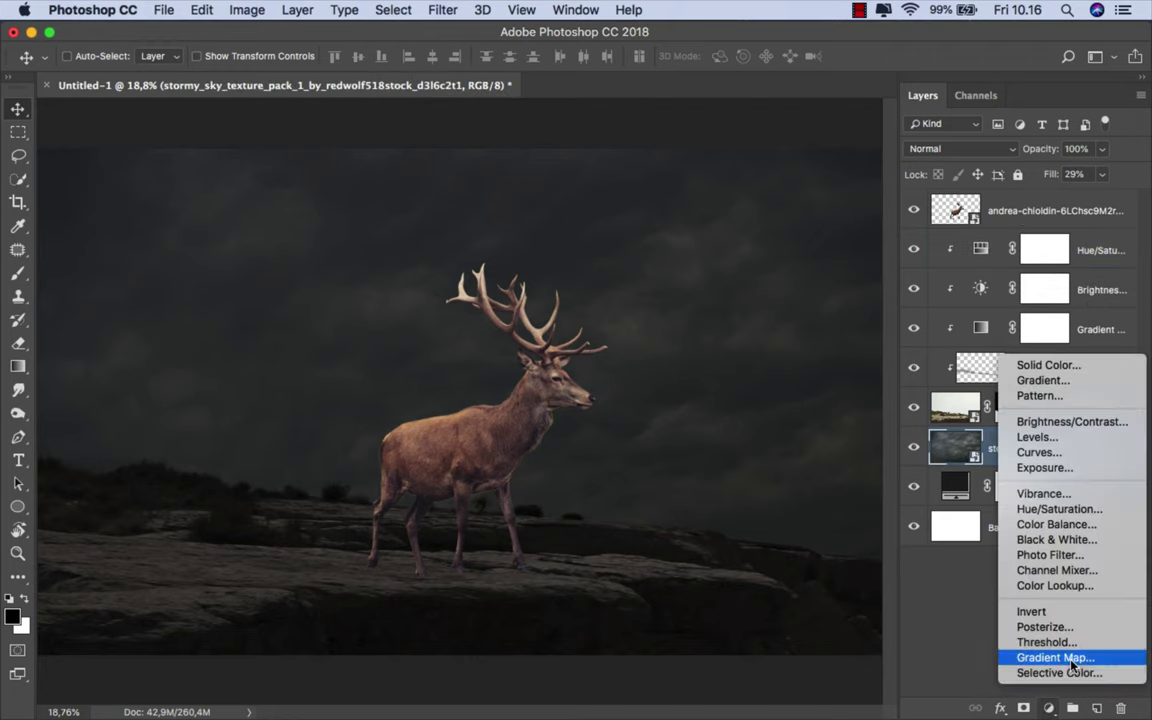
{"action": "left_click", "coordinate": [1045, 654]}
{"action": "left_click", "coordinate": [766, 557]}
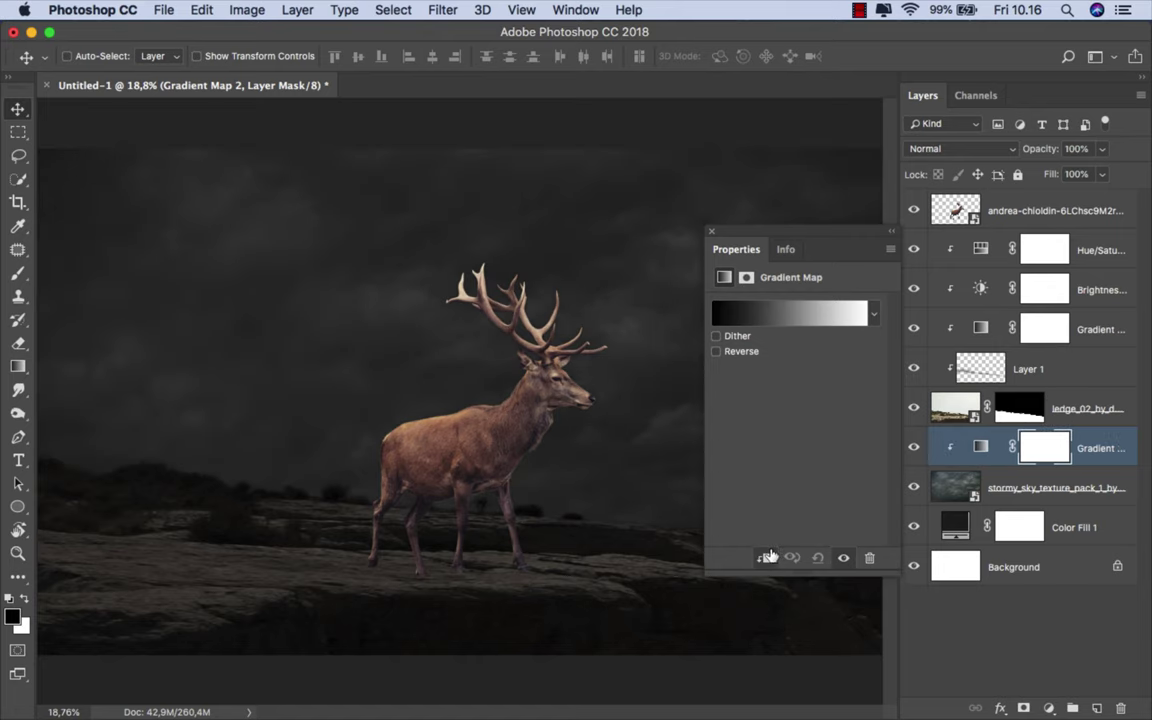
{"action": "left_click", "coordinate": [872, 317]}
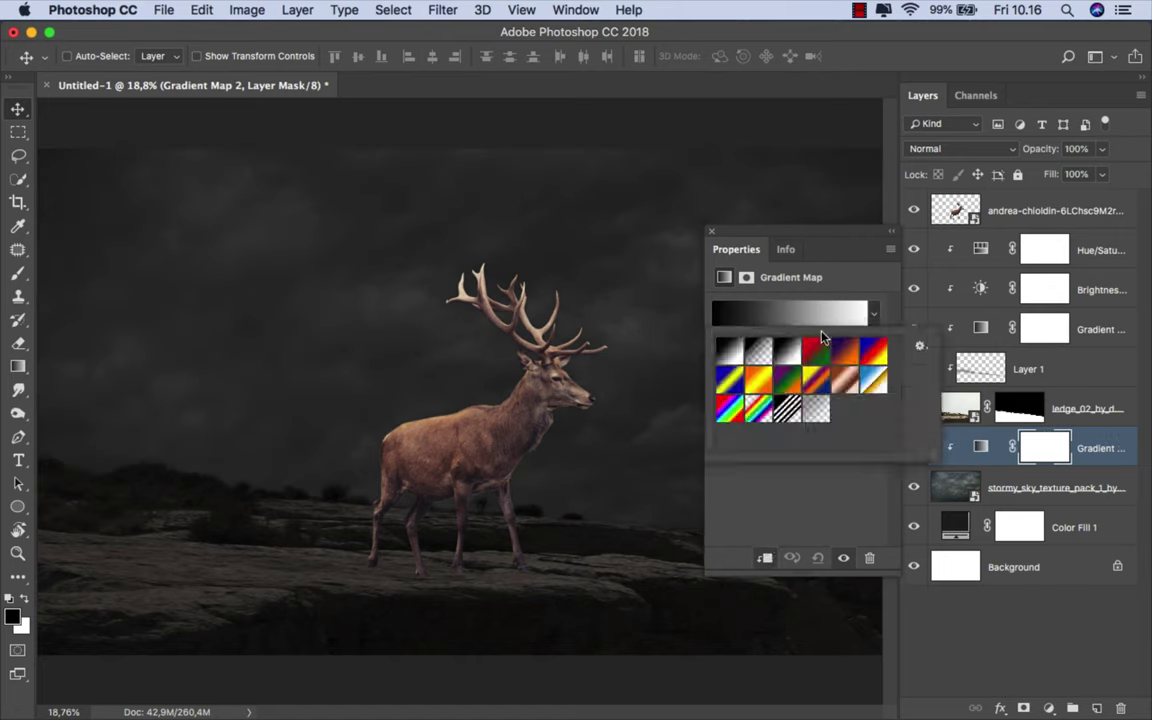
{"action": "left_click", "coordinate": [710, 231]}
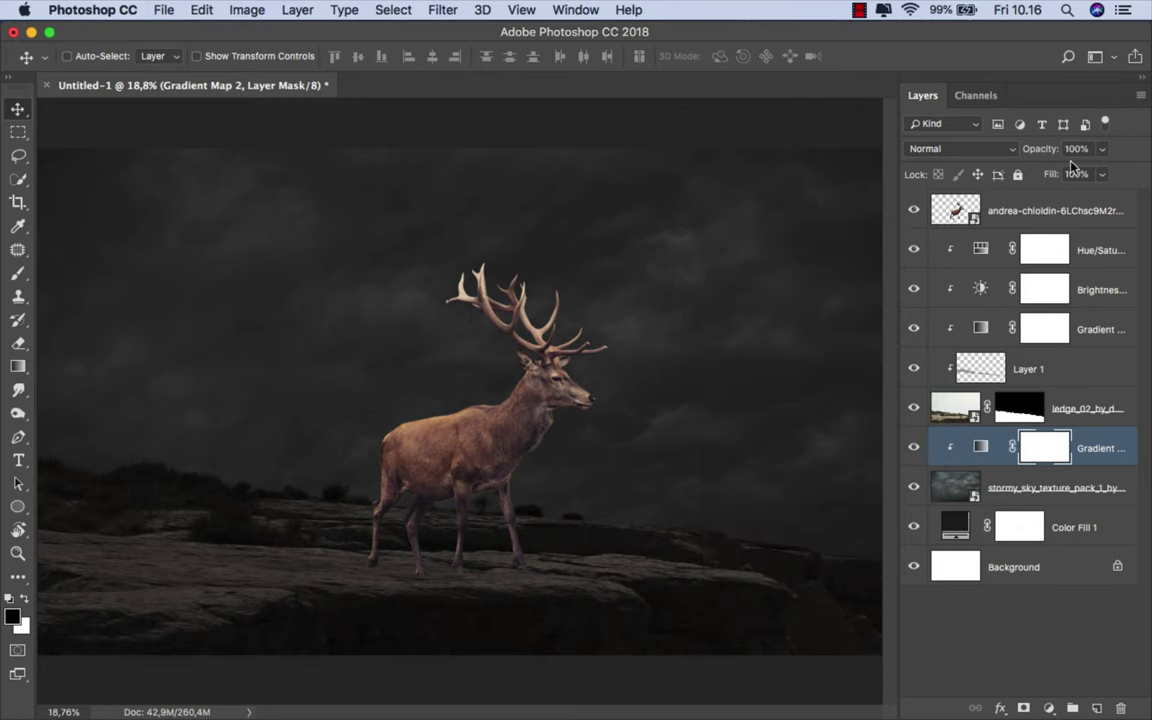
{"action": "left_click", "coordinate": [1102, 149]}
{"action": "left_click", "coordinate": [981, 447]}
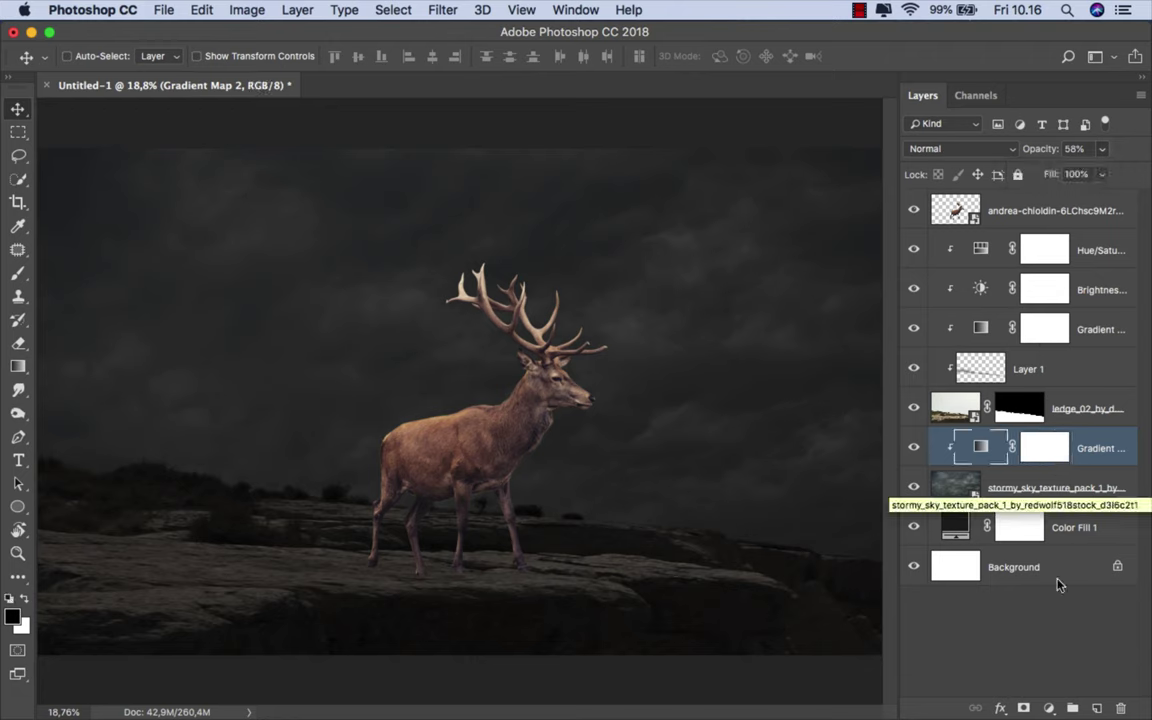
Step: Add a Cyan Photo Filter clipped to the sky with slightly reduced density
{"action": "left_click", "coordinate": [1048, 708]}
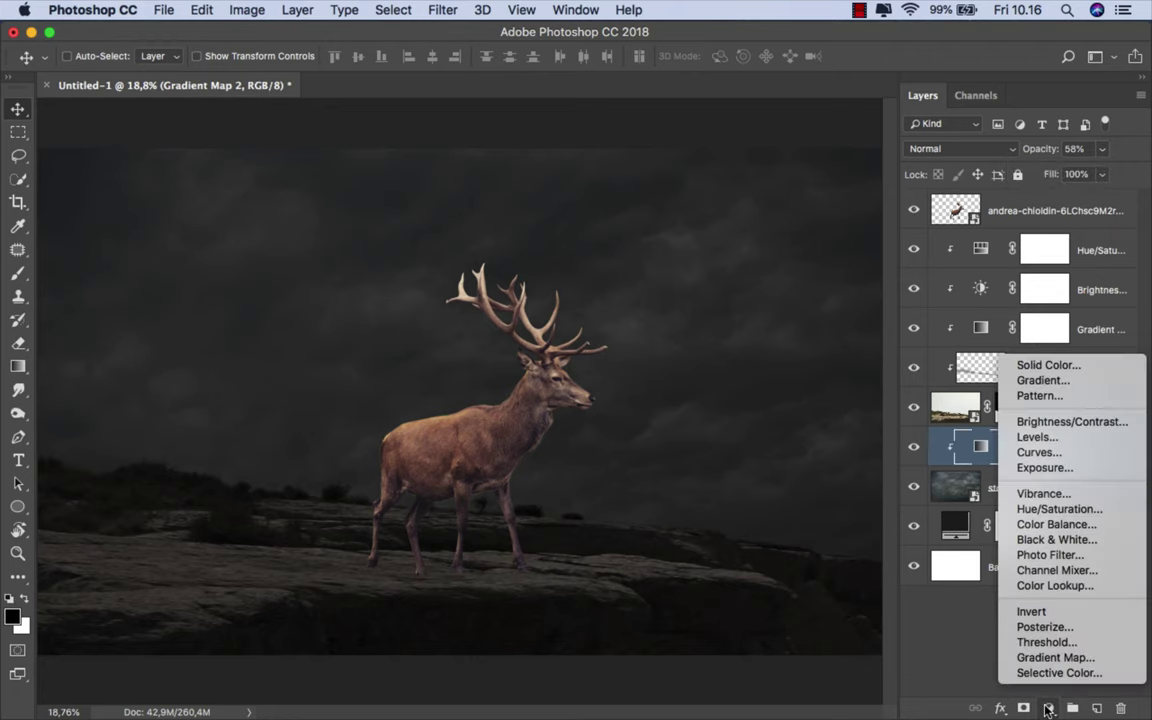
{"action": "left_click", "coordinate": [1048, 555]}
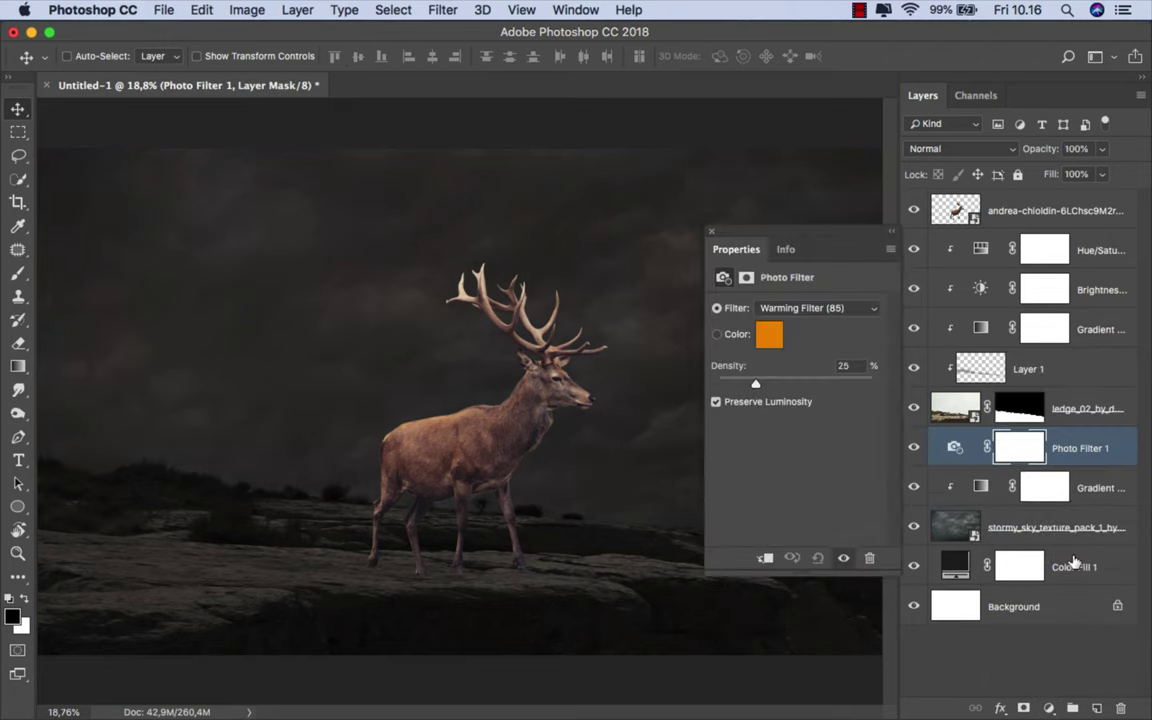
{"action": "left_click", "coordinate": [767, 558]}
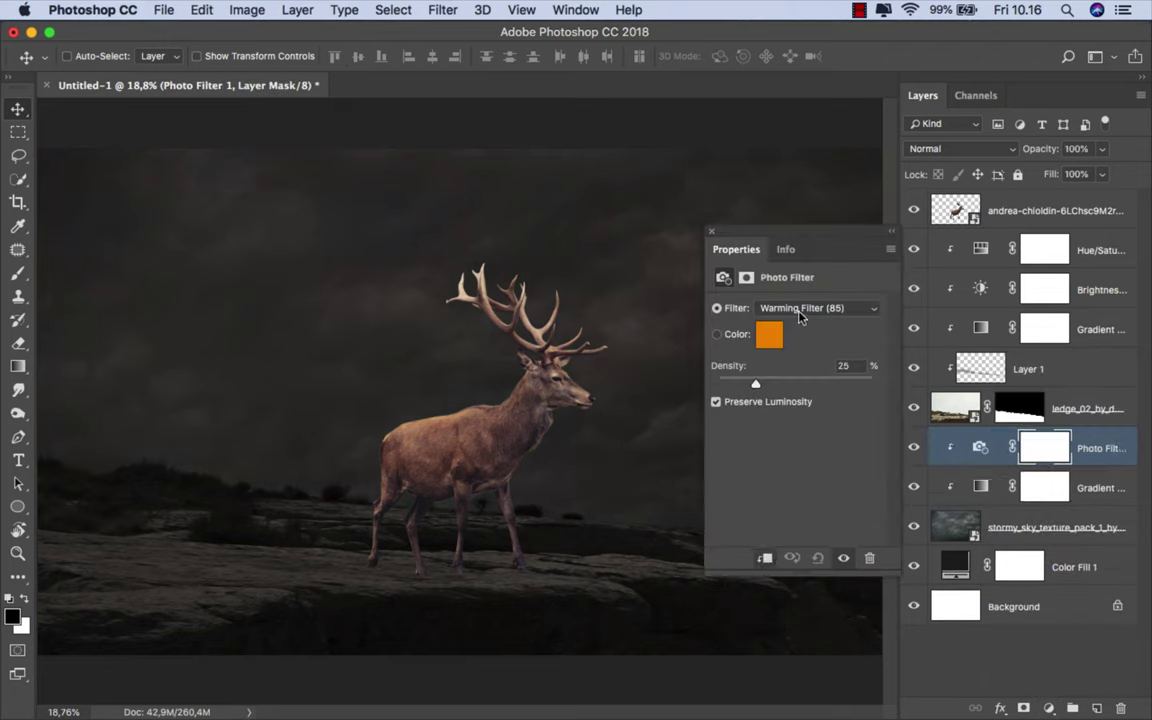
{"action": "left_click", "coordinate": [800, 312]}
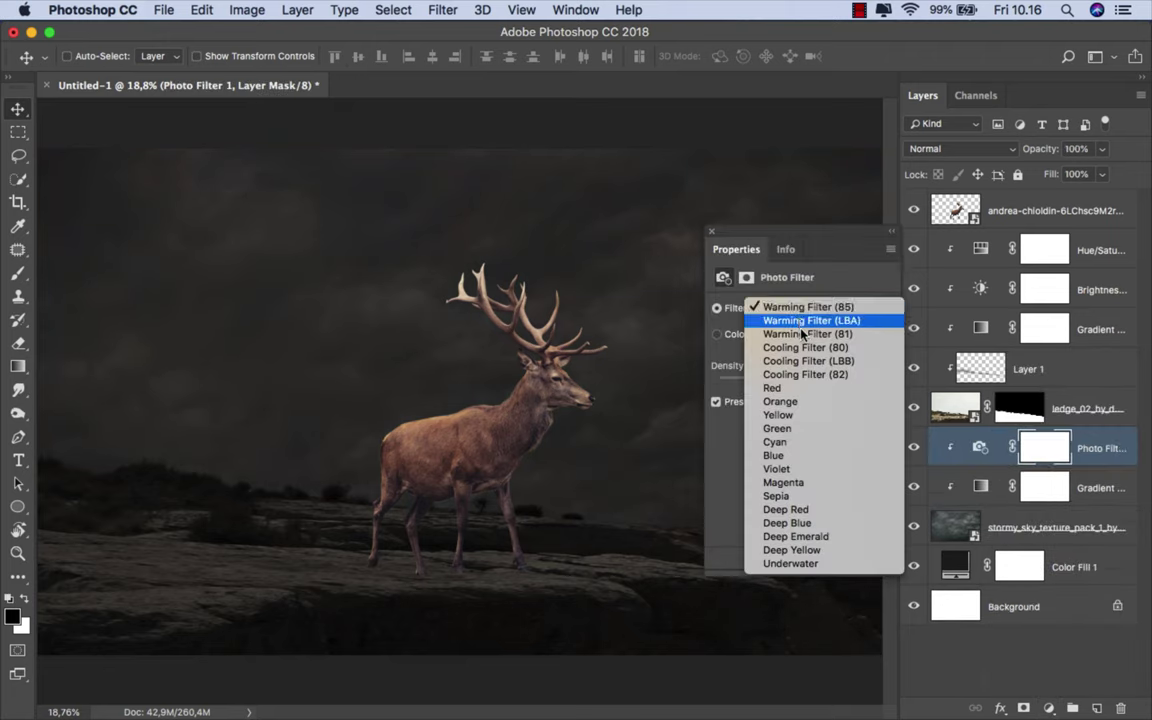
{"action": "left_click", "coordinate": [812, 442]}
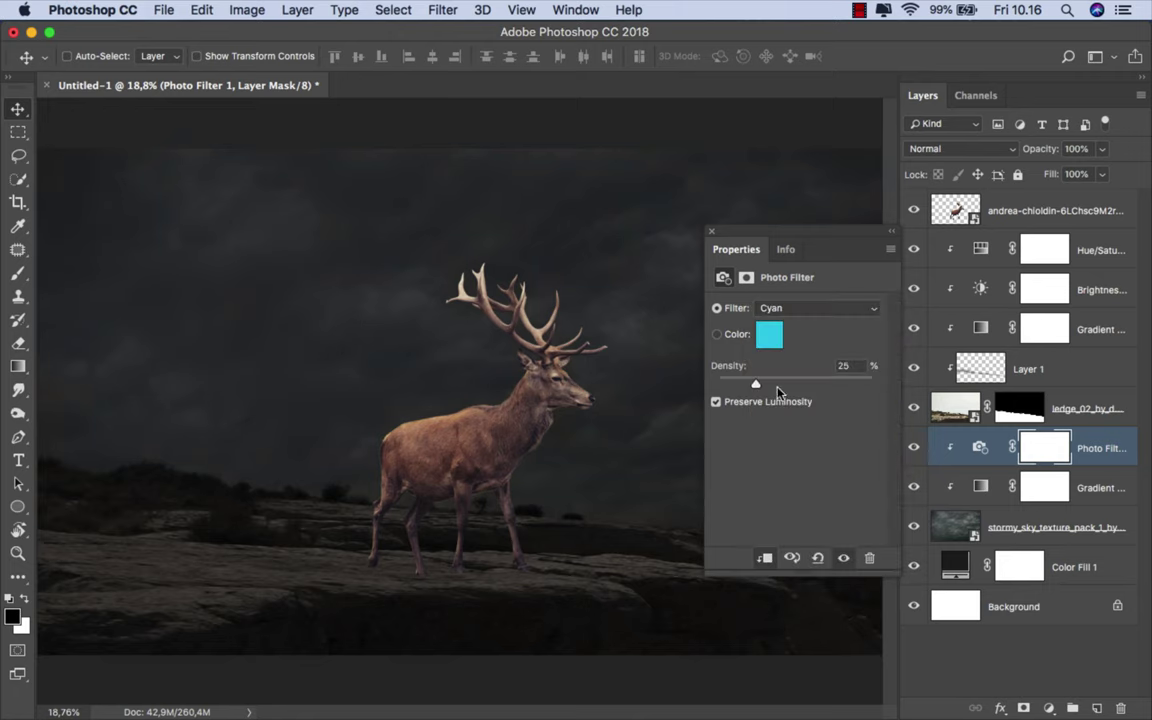
{"action": "left_click_drag", "start_coordinate": [774, 384], "coordinate": [772, 383]}
{"action": "left_click", "coordinate": [711, 231]}
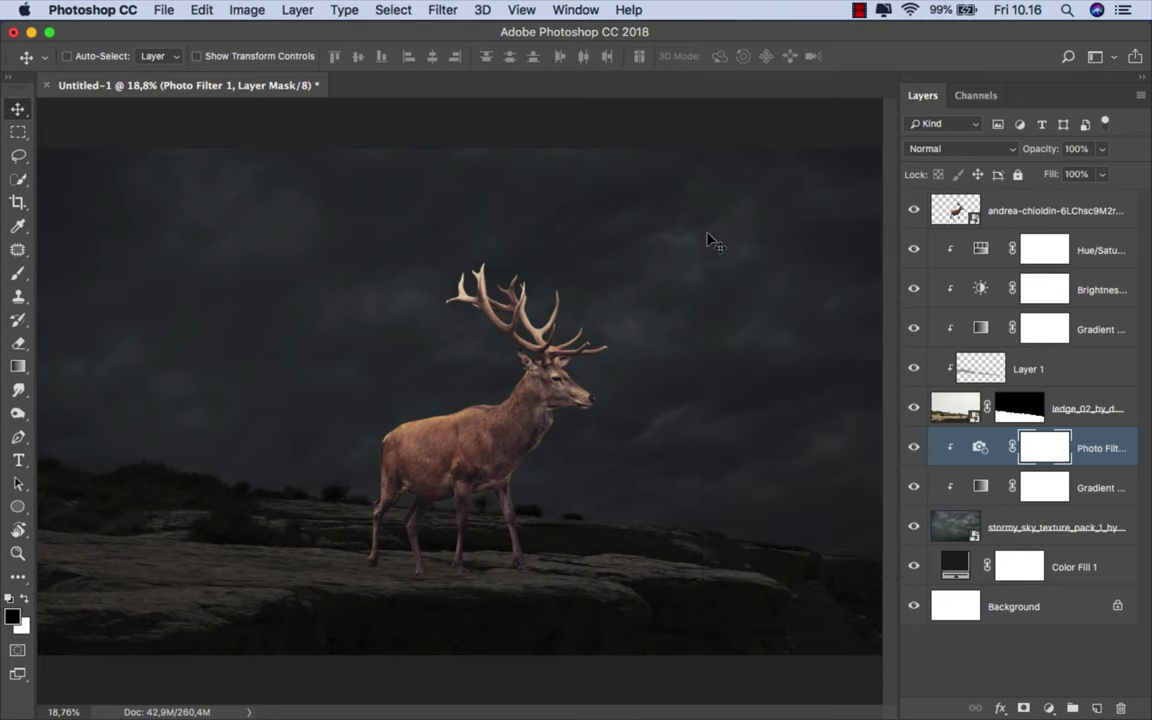
{"action": "left_click", "coordinate": [980, 447]}
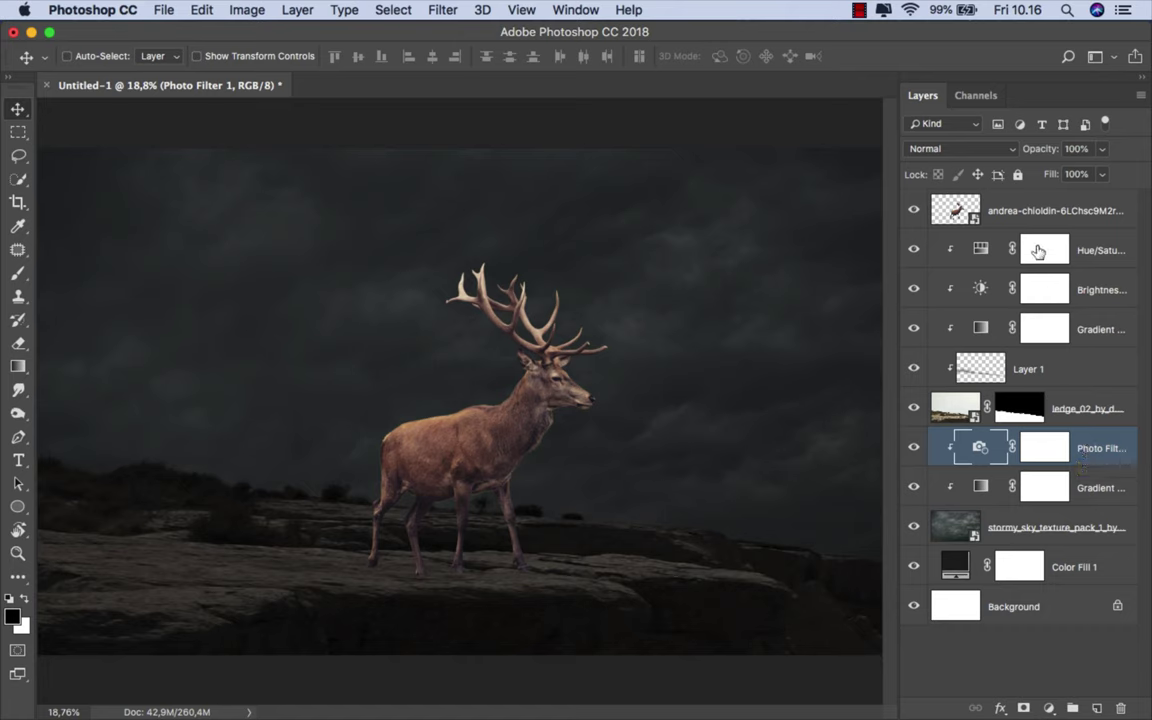
{"action": "left_click", "coordinate": [1027, 212]}
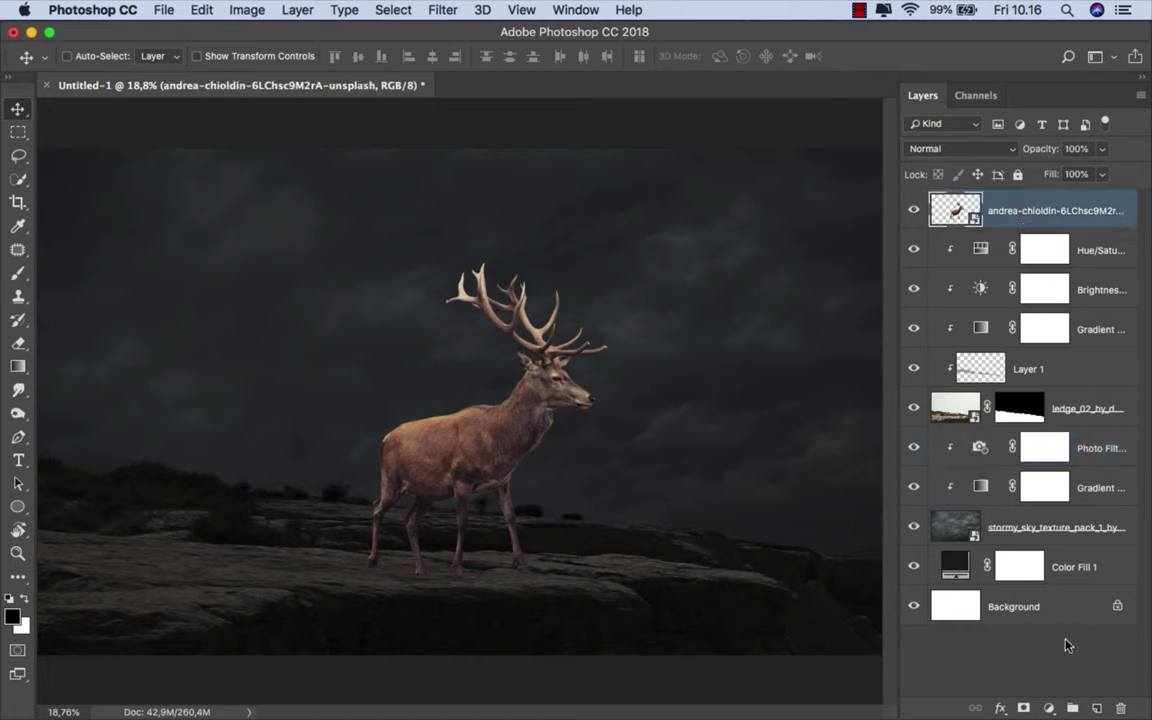
Step: Add a Gradient Map clipped to the stag in Color blend mode with Fill at 49%
{"action": "left_click", "coordinate": [1048, 708]}
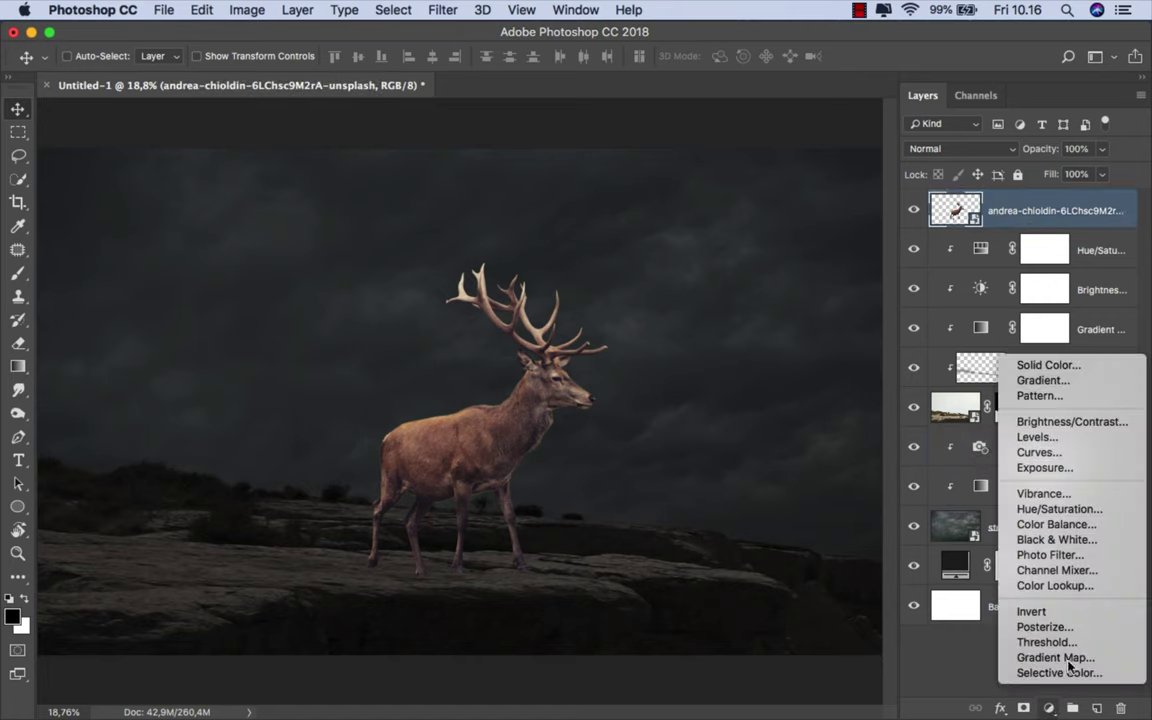
{"action": "left_click", "coordinate": [1060, 658]}
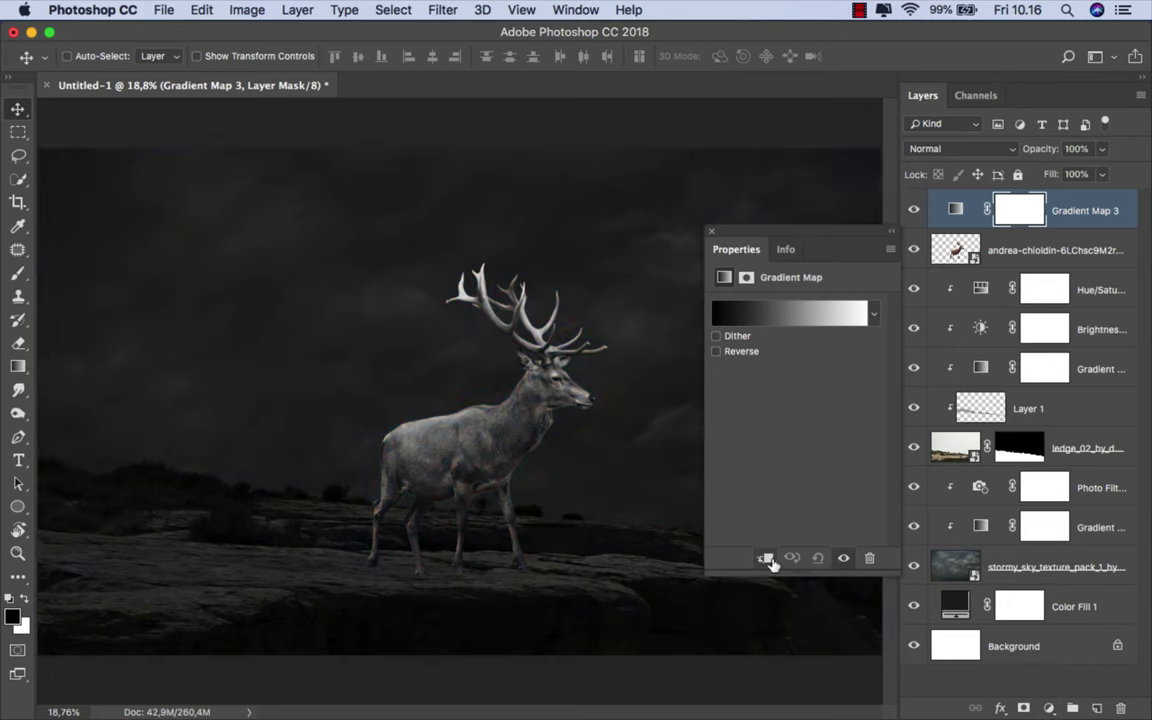
{"action": "left_click", "coordinate": [766, 559]}
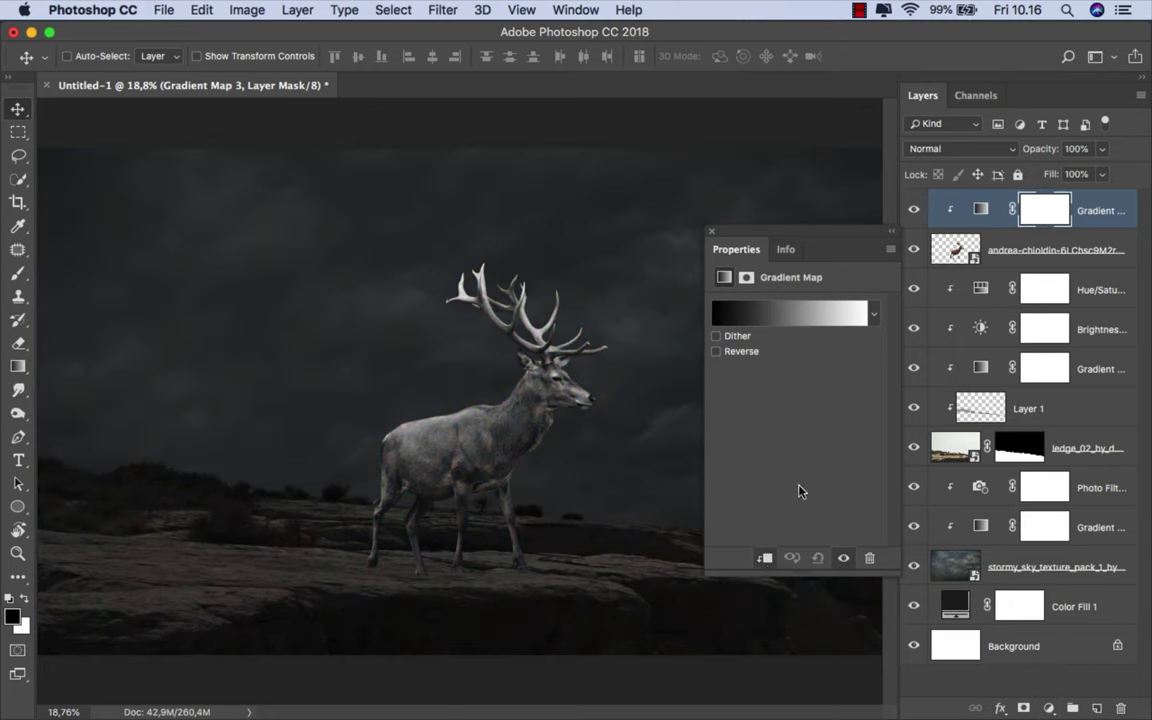
{"action": "left_click", "coordinate": [945, 150]}
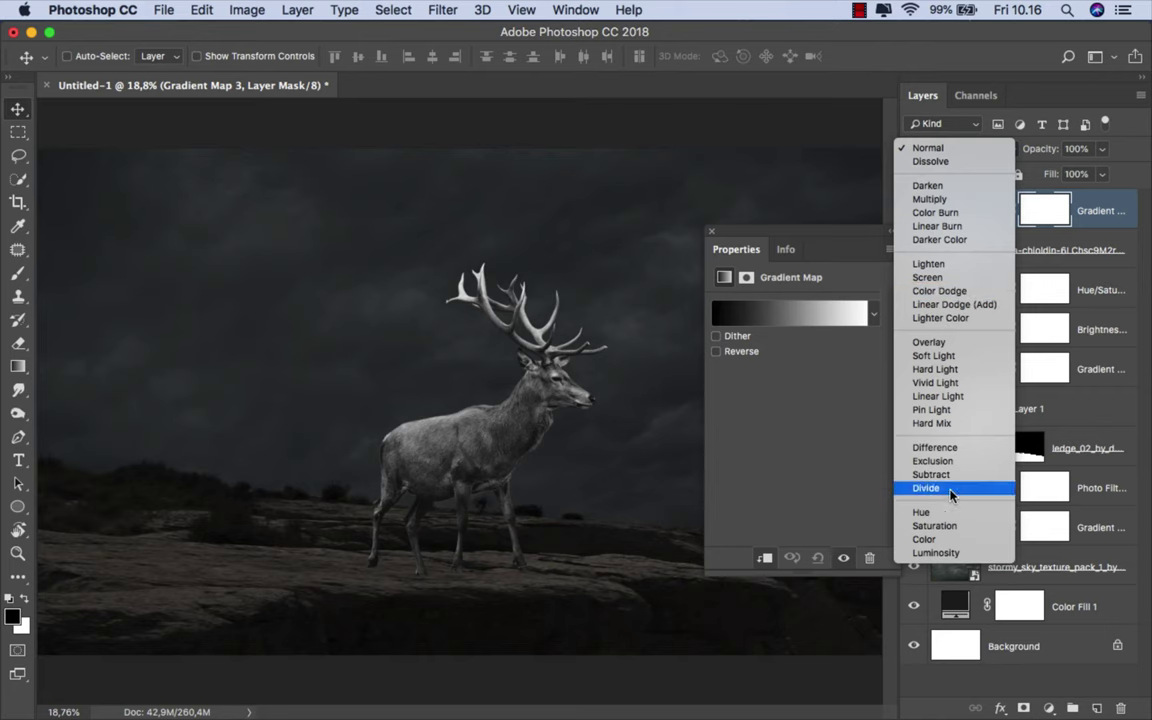
{"action": "left_click", "coordinate": [950, 541]}
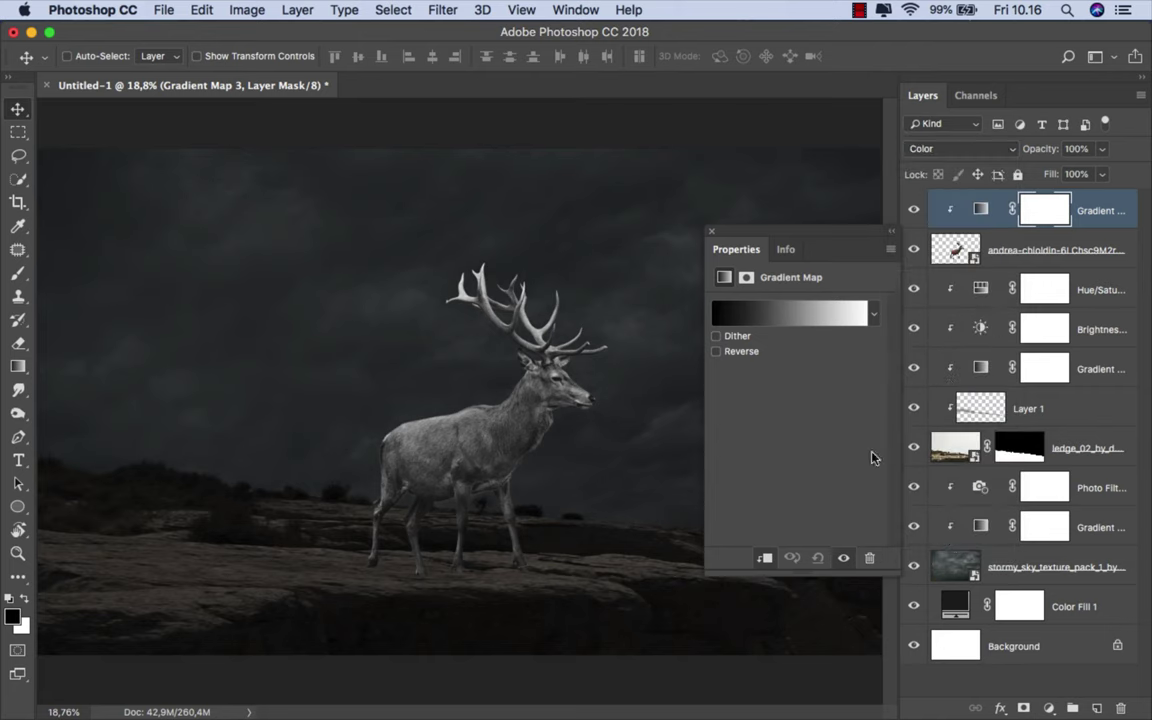
{"action": "left_click", "coordinate": [712, 231]}
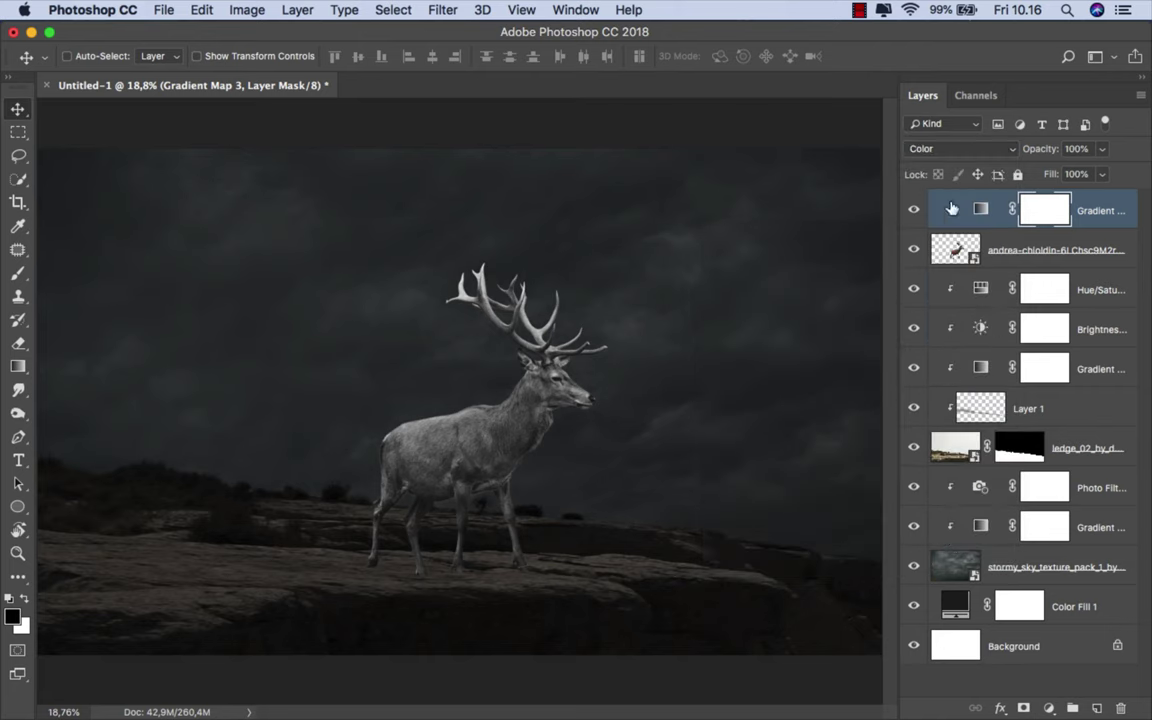
{"action": "left_click", "coordinate": [1100, 176]}
{"action": "left_click", "coordinate": [1060, 199]}
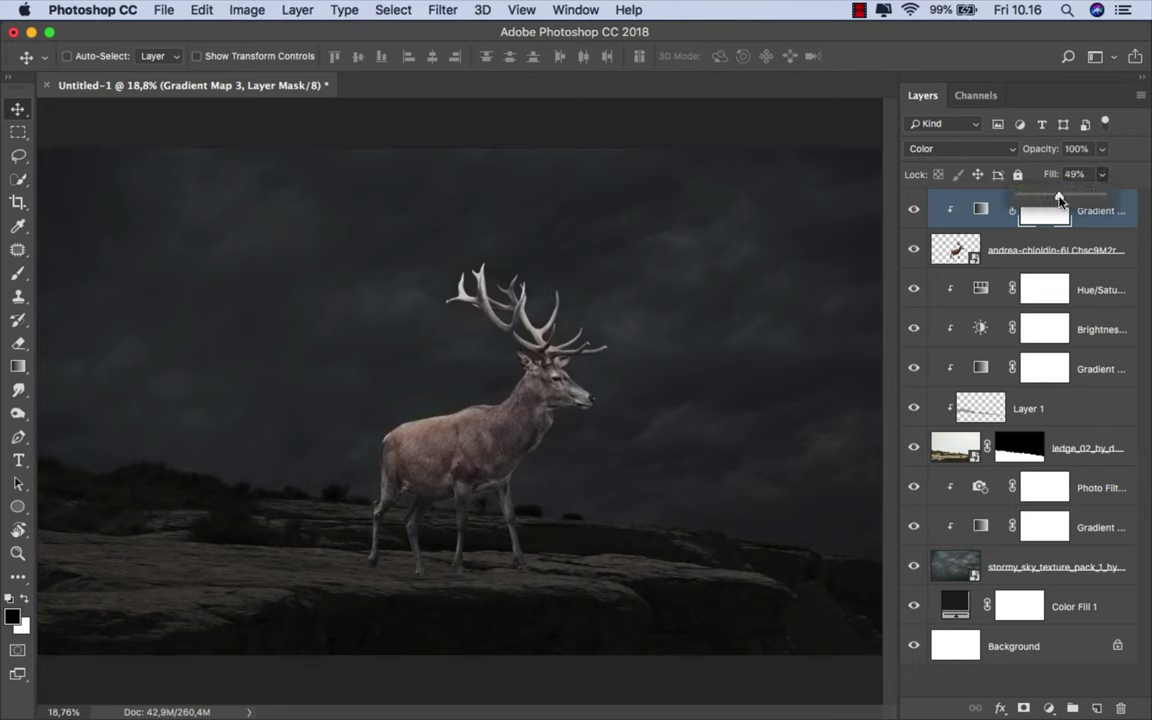
{"action": "left_click", "coordinate": [1085, 225]}
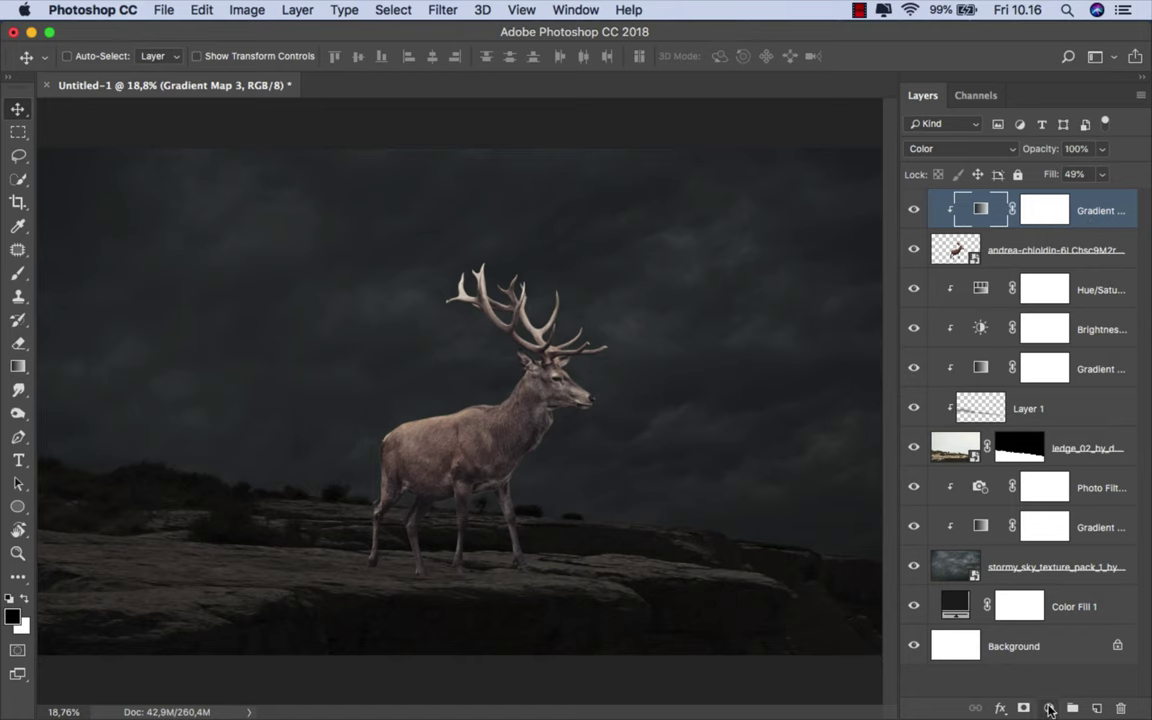
Step: Add a Brightness/Contrast layer clipped to the stag with Brightness -150 and Contrast 20
{"action": "left_click", "coordinate": [1048, 708]}
{"action": "left_click", "coordinate": [1058, 422]}
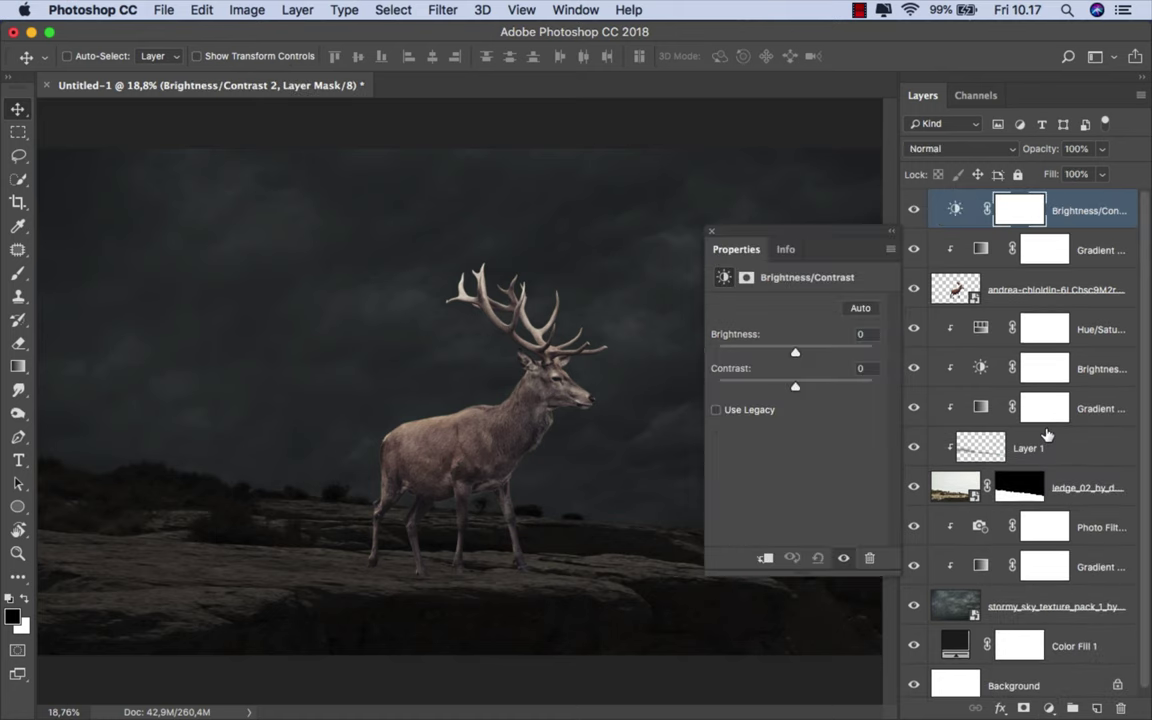
{"action": "left_click", "coordinate": [765, 557]}
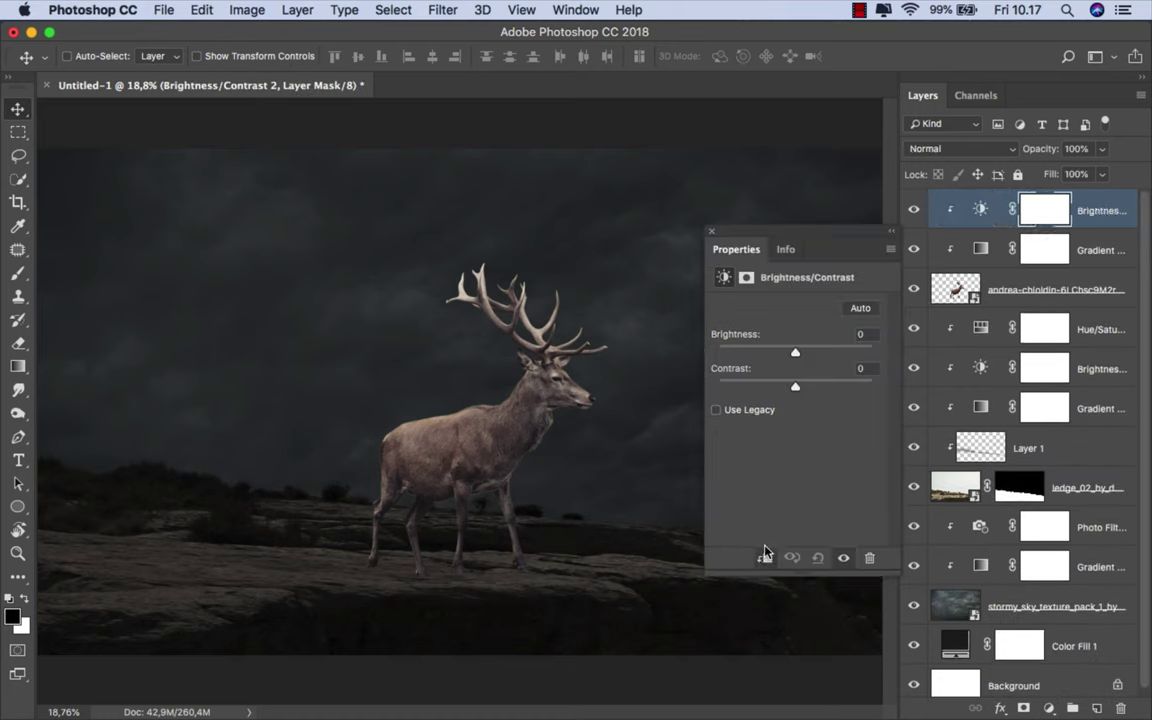
{"action": "left_click_drag", "start_coordinate": [757, 355], "coordinate": [689, 358]}
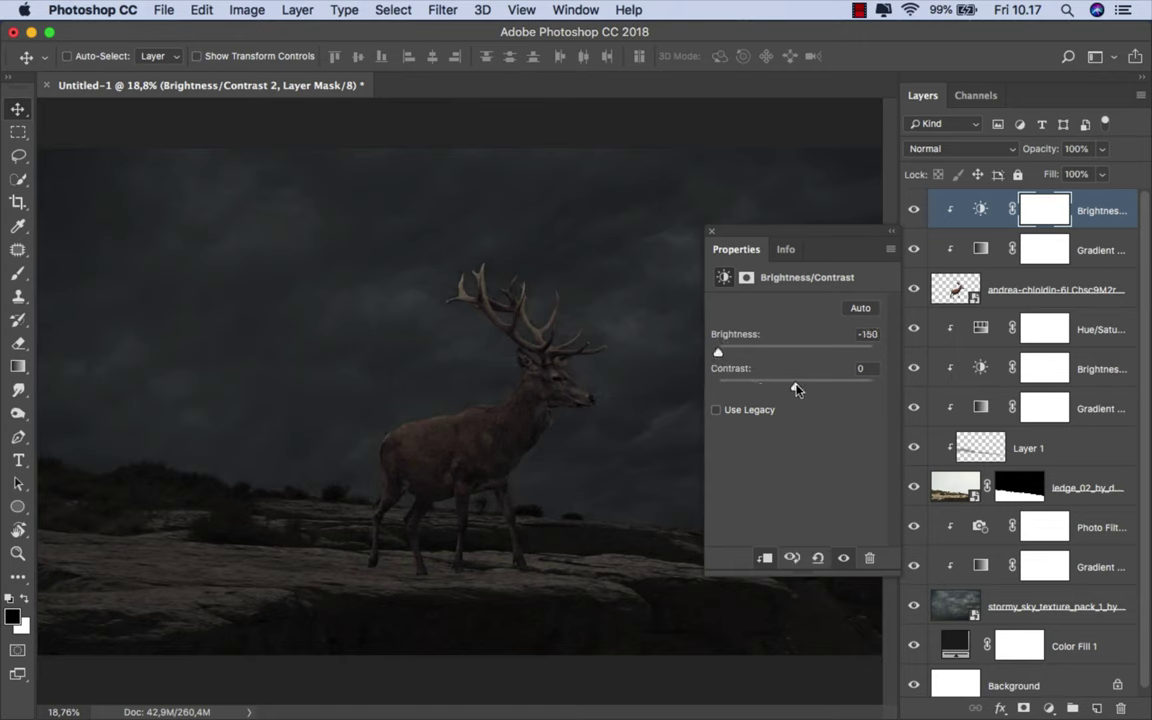
{"action": "left_click_drag", "start_coordinate": [806, 390], "coordinate": [810, 388]}
{"action": "left_click", "coordinate": [891, 231]}
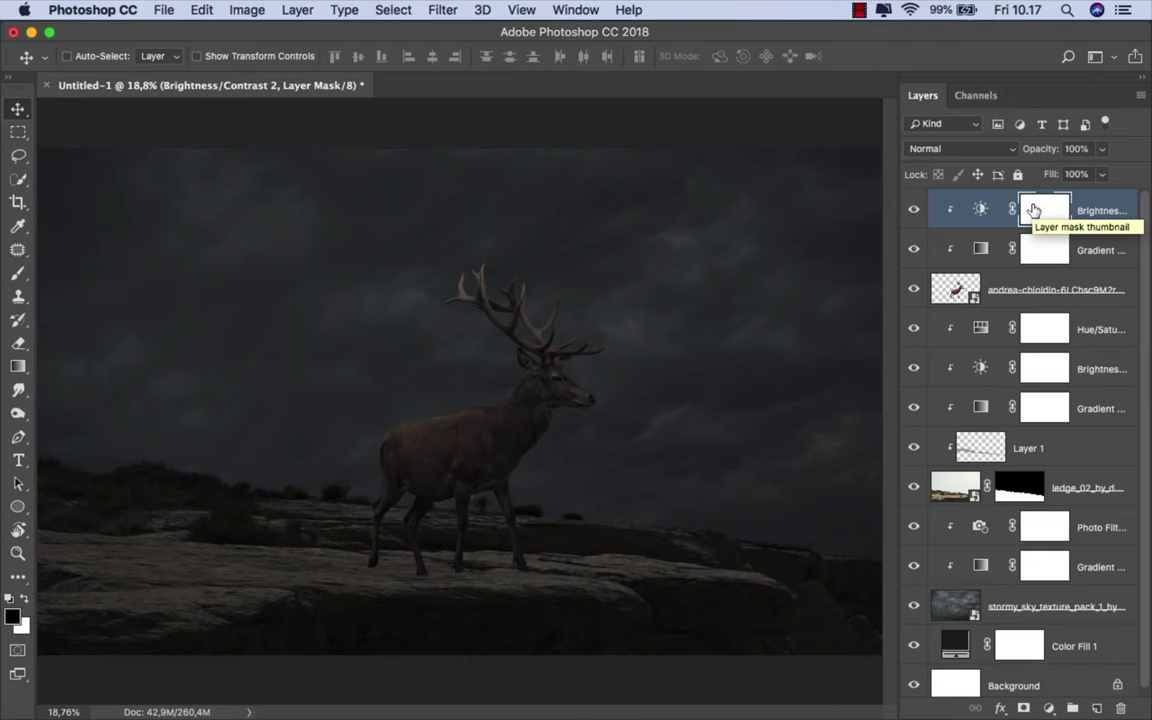
Step: Invert the darkening mask and brush the darkening back onto the stag's hind legs in white
{"action": "key", "text": "super+i"}
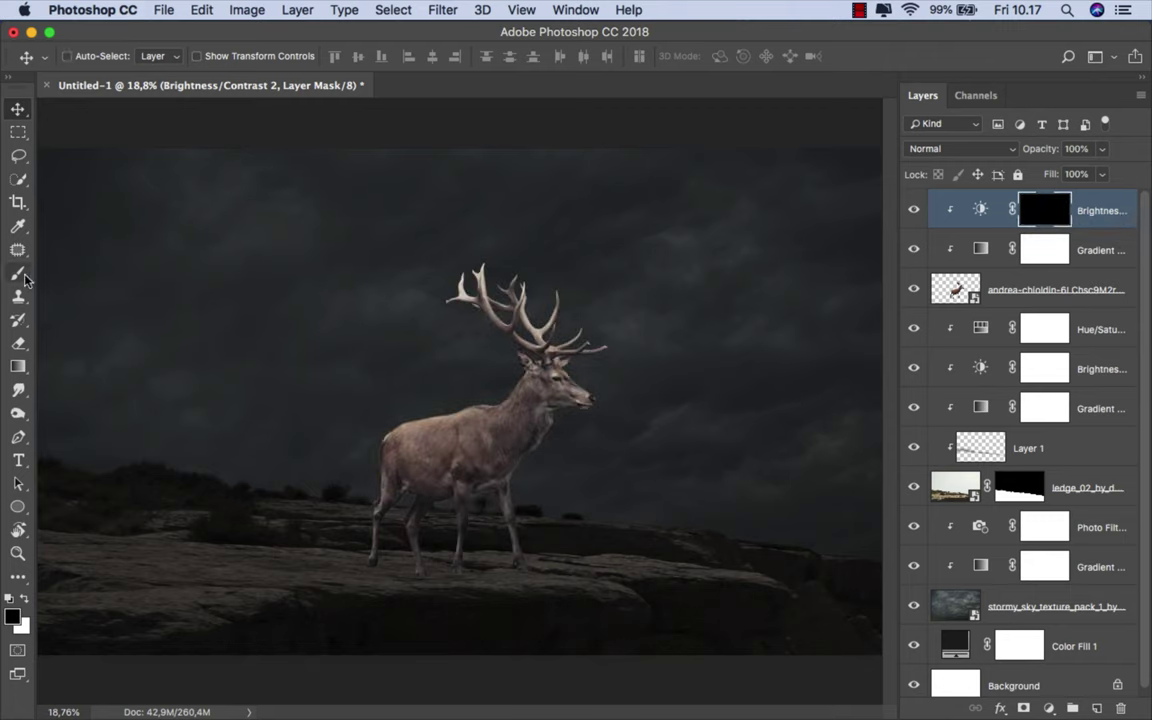
{"action": "left_click_drag", "start_coordinate": [25, 278], "coordinate": [77, 276]}
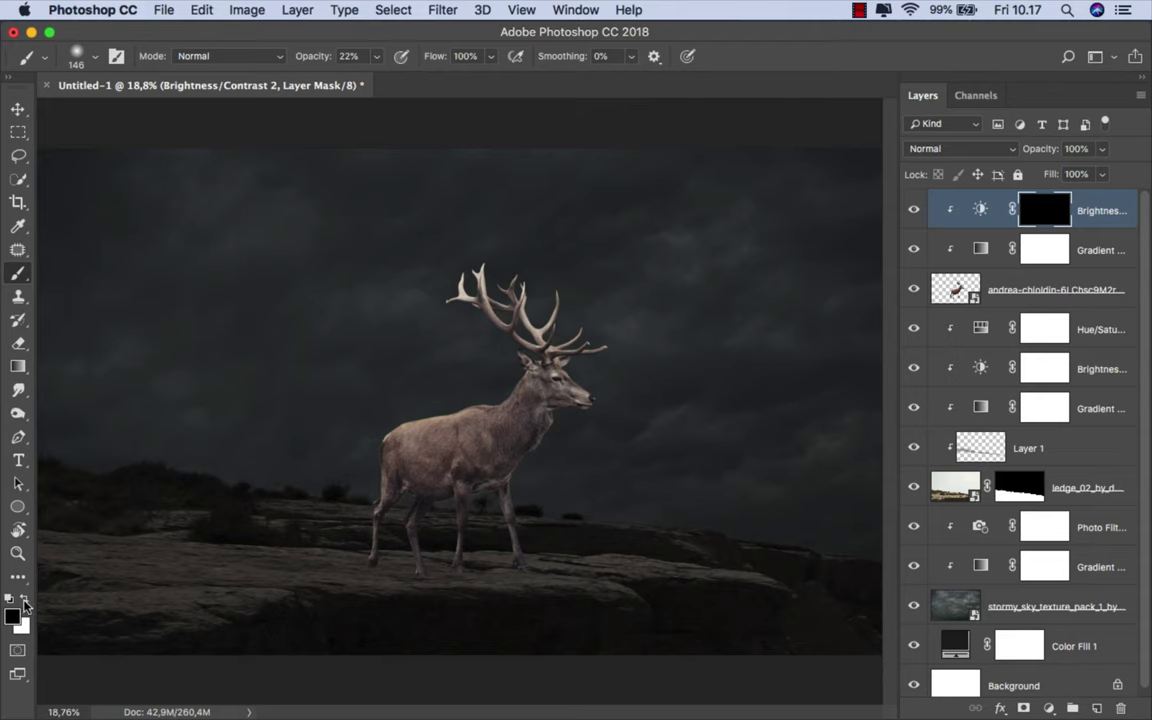
{"action": "scroll", "coordinate": [465, 480], "scroll_direction": "up", "scroll_amount": 3}
{"action": "right_click", "coordinate": [460, 497]}
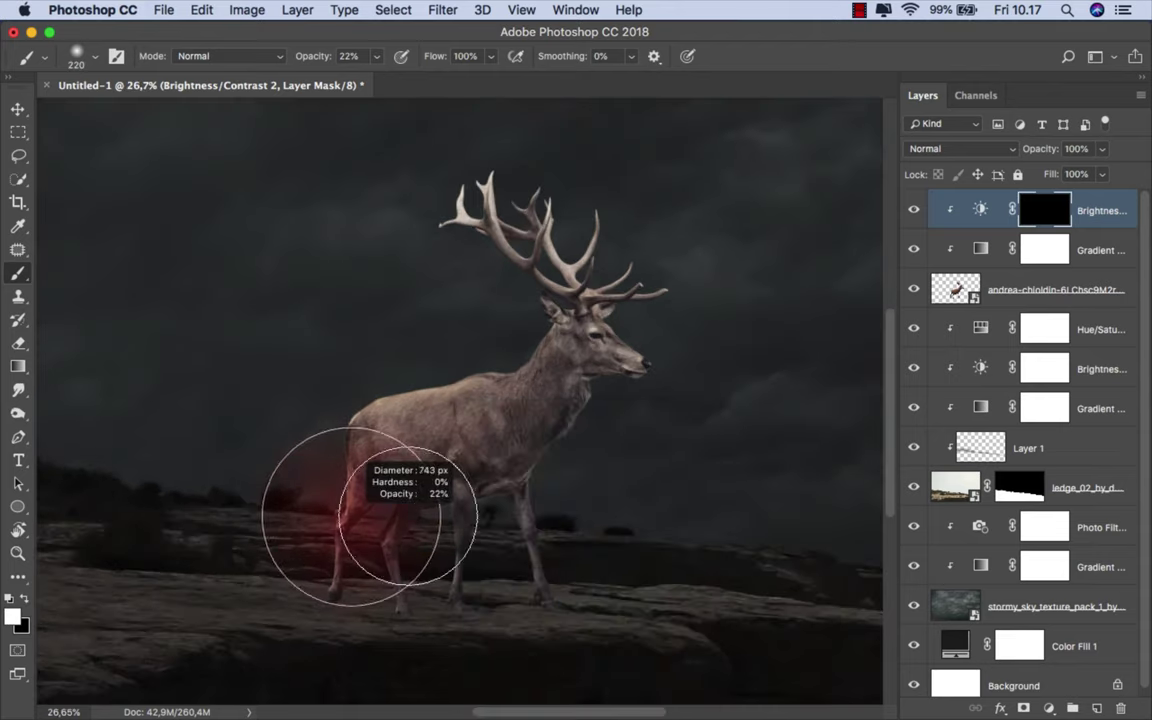
{"action": "mouse_move", "coordinate": [334, 514]}
{"action": "left_mouse_down"}
{"action": "mouse_move", "coordinate": [329, 571]}
{"action": "mouse_move", "coordinate": [386, 604]}
{"action": "mouse_move", "coordinate": [438, 612]}
{"action": "mouse_move", "coordinate": [540, 540]}
{"action": "mouse_move", "coordinate": [548, 604]}
{"action": "mouse_move", "coordinate": [321, 633]}
{"action": "mouse_move", "coordinate": [347, 481]}
{"action": "mouse_move", "coordinate": [418, 486]}
{"action": "mouse_move", "coordinate": [478, 442]}
{"action": "mouse_move", "coordinate": [594, 436]}
{"action": "mouse_move", "coordinate": [527, 348]}
{"action": "left_mouse_up"}
Step: Lower the brush opacity to 11% and shade the antlers with a smaller brush
{"action": "scroll", "coordinate": [660, 430], "scroll_direction": "up", "scroll_amount": 3}
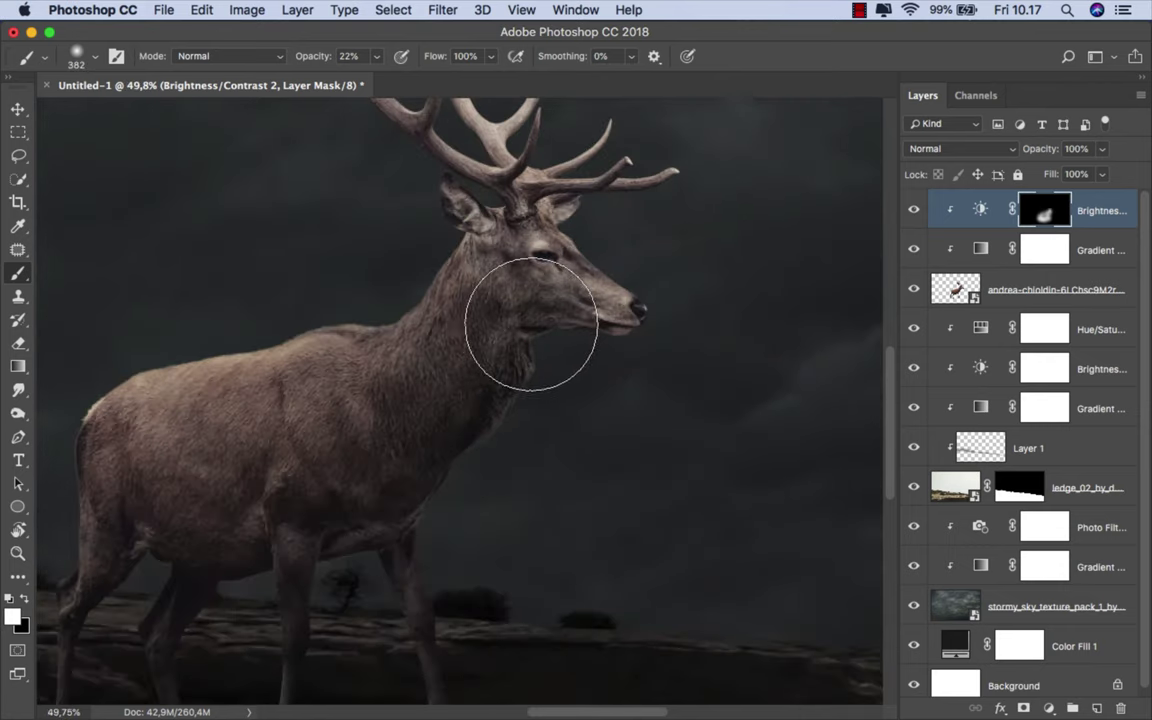
{"action": "left_click", "coordinate": [376, 56]}
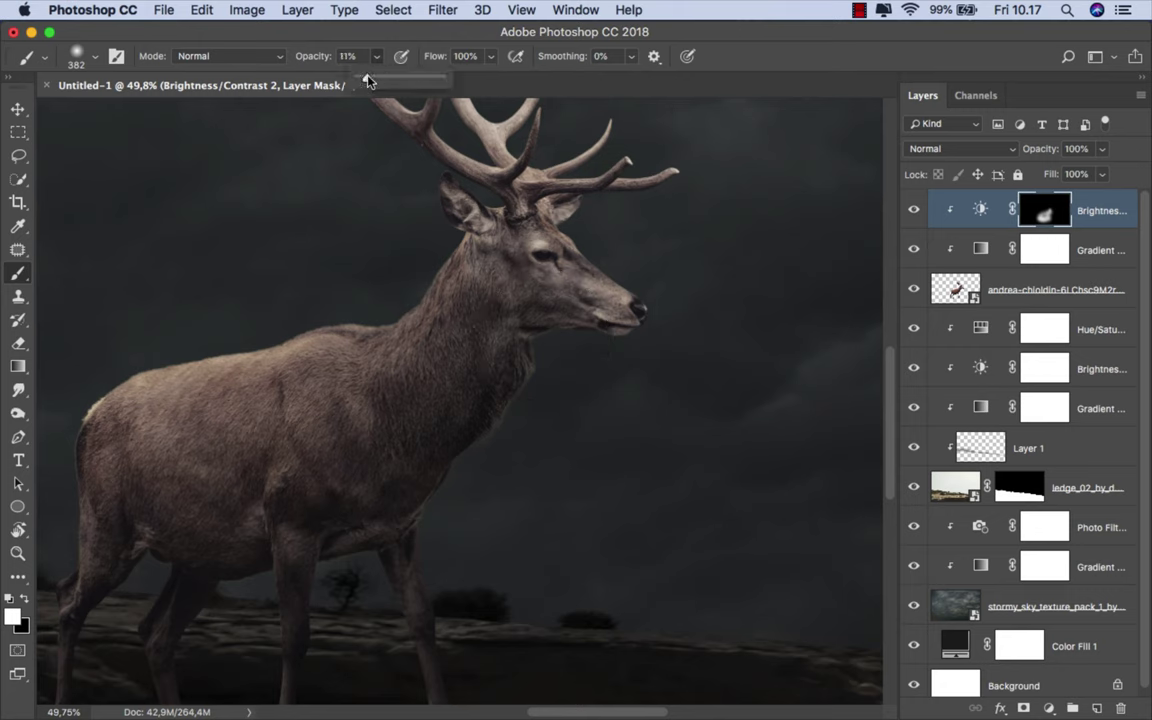
{"action": "mouse_move", "coordinate": [532, 290]}
{"action": "left_mouse_down"}
{"action": "mouse_move", "coordinate": [571, 362]}
{"action": "mouse_move", "coordinate": [607, 360]}
{"action": "mouse_move", "coordinate": [533, 340]}
{"action": "left_mouse_up"}
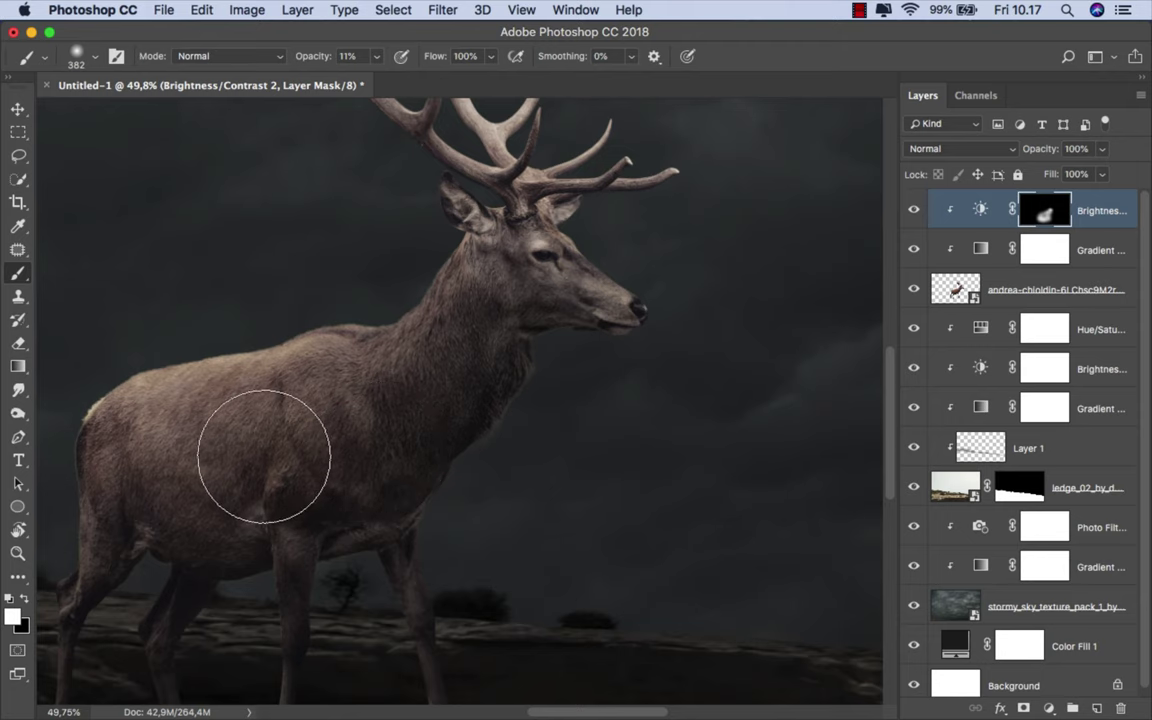
{"action": "scroll", "coordinate": [275, 440], "scroll_direction": "down", "scroll_amount": 5}
{"action": "scroll", "coordinate": [275, 440], "scroll_direction": "left", "scroll_amount": 3}
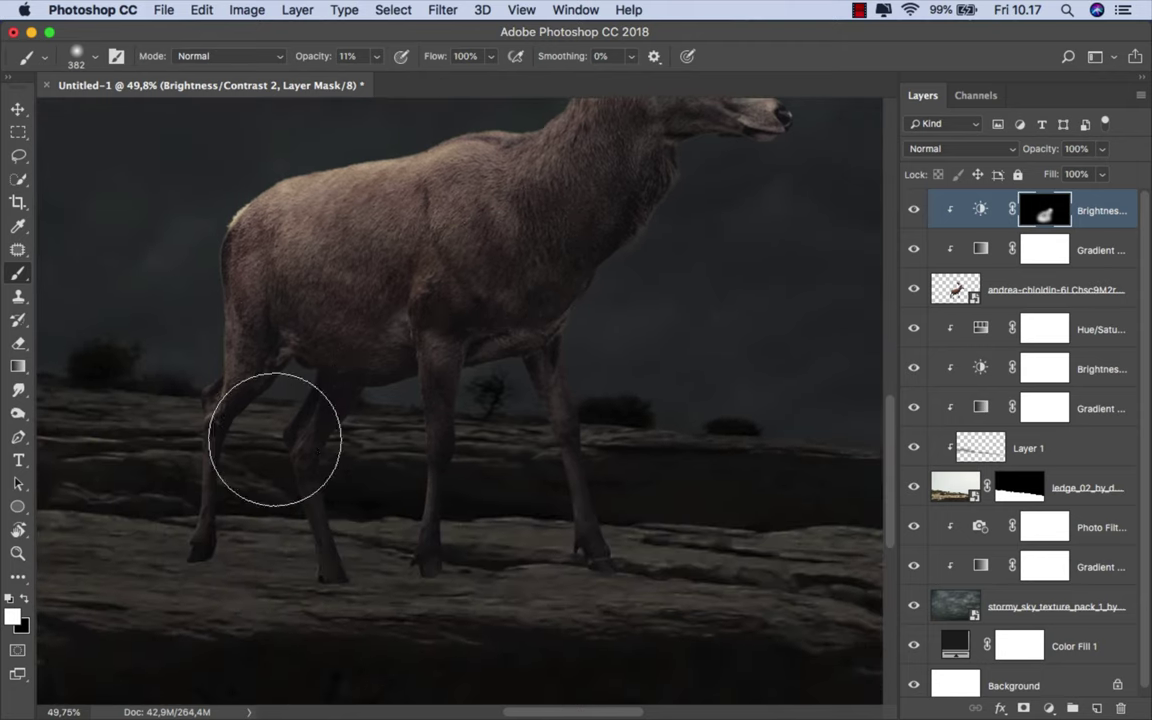
{"action": "scroll", "coordinate": [563, 451], "scroll_direction": "down", "scroll_amount": 2}
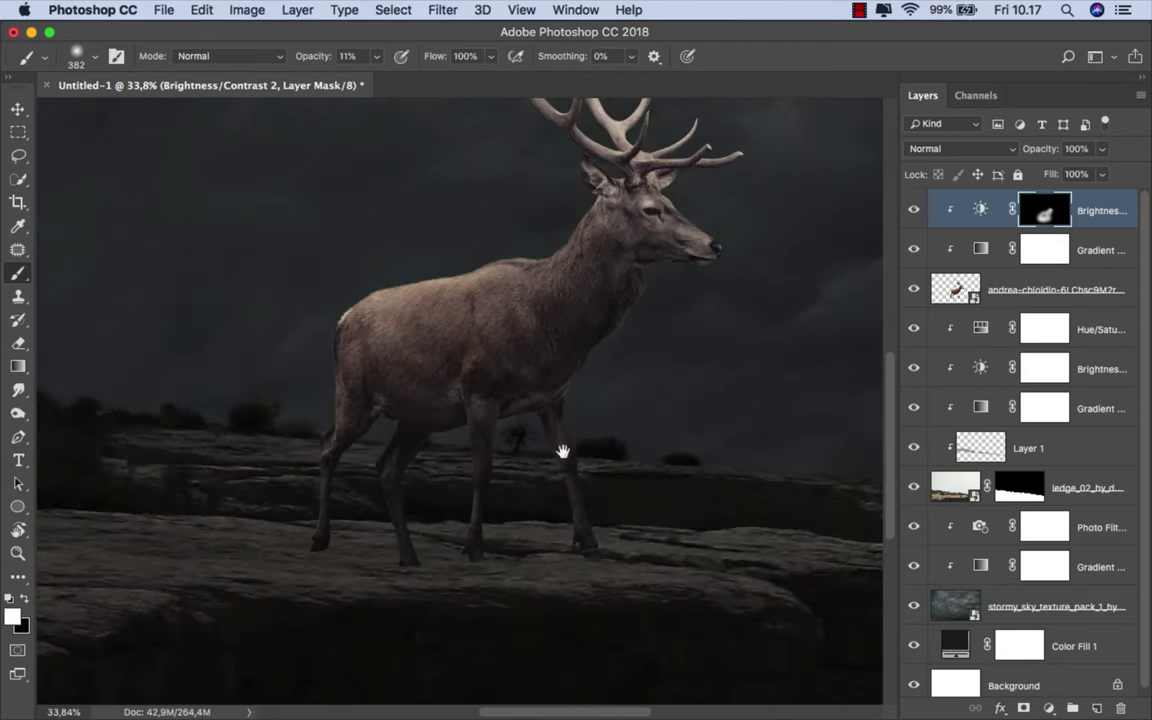
{"action": "mouse_move", "coordinate": [563, 451]}
{"action": "left_mouse_down"}
{"action": "mouse_move", "coordinate": [504, 584]}
{"action": "mouse_move", "coordinate": [504, 488]}
{"action": "left_mouse_up"}
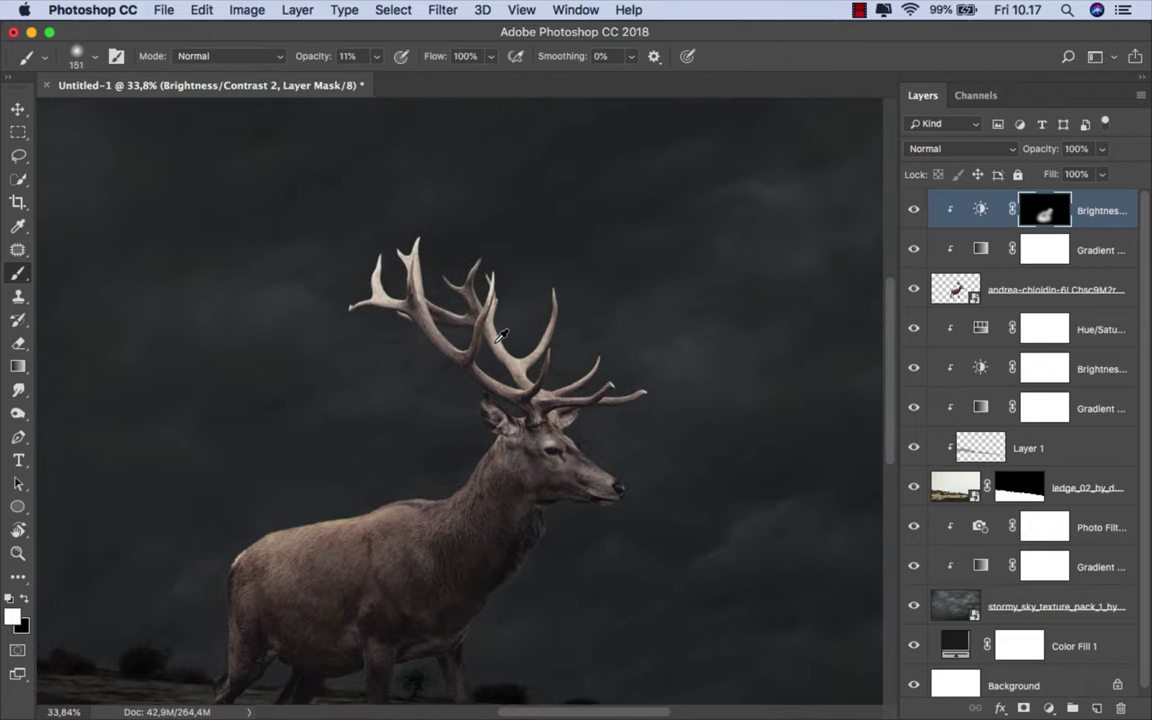
{"action": "scroll", "coordinate": [502, 335], "scroll_direction": "up", "scroll_amount": 2}
{"action": "left_click_drag", "start_coordinate": [502, 335], "coordinate": [476, 290]}
{"action": "scroll", "coordinate": [491, 341], "scroll_direction": "up", "scroll_amount": 1}
{"action": "scroll", "coordinate": [491, 341], "scroll_direction": "up", "scroll_amount": 3}
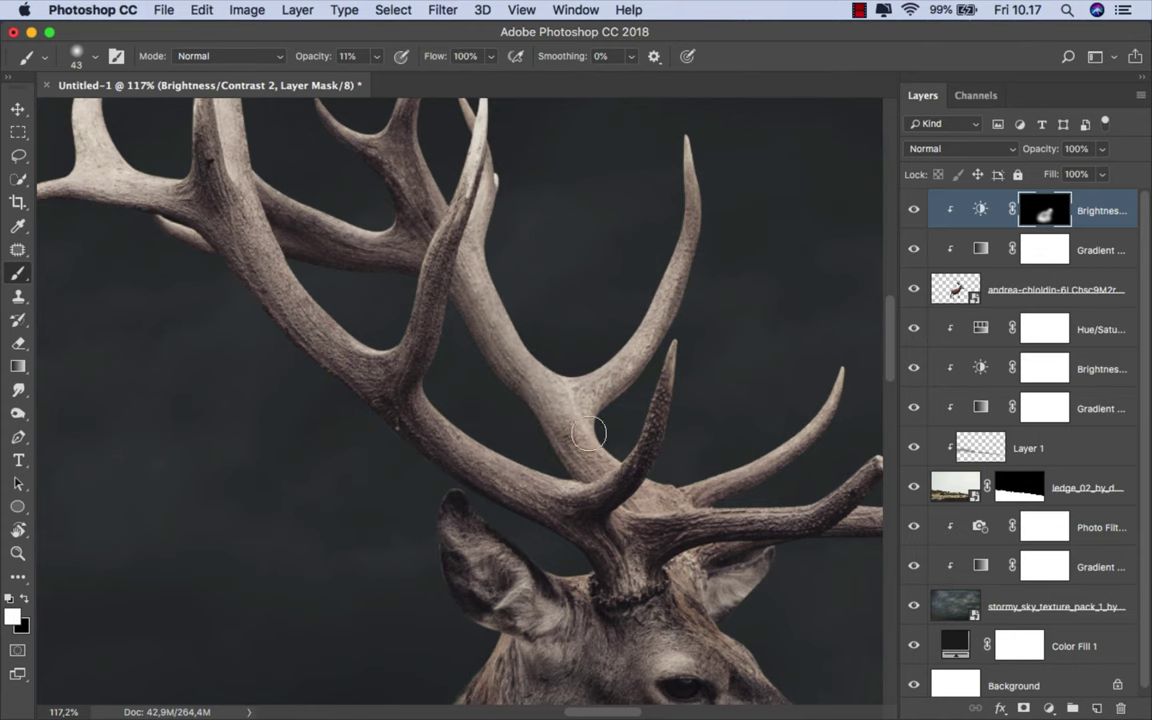
{"action": "scroll", "coordinate": [524, 436], "scroll_direction": "down", "scroll_amount": 1}
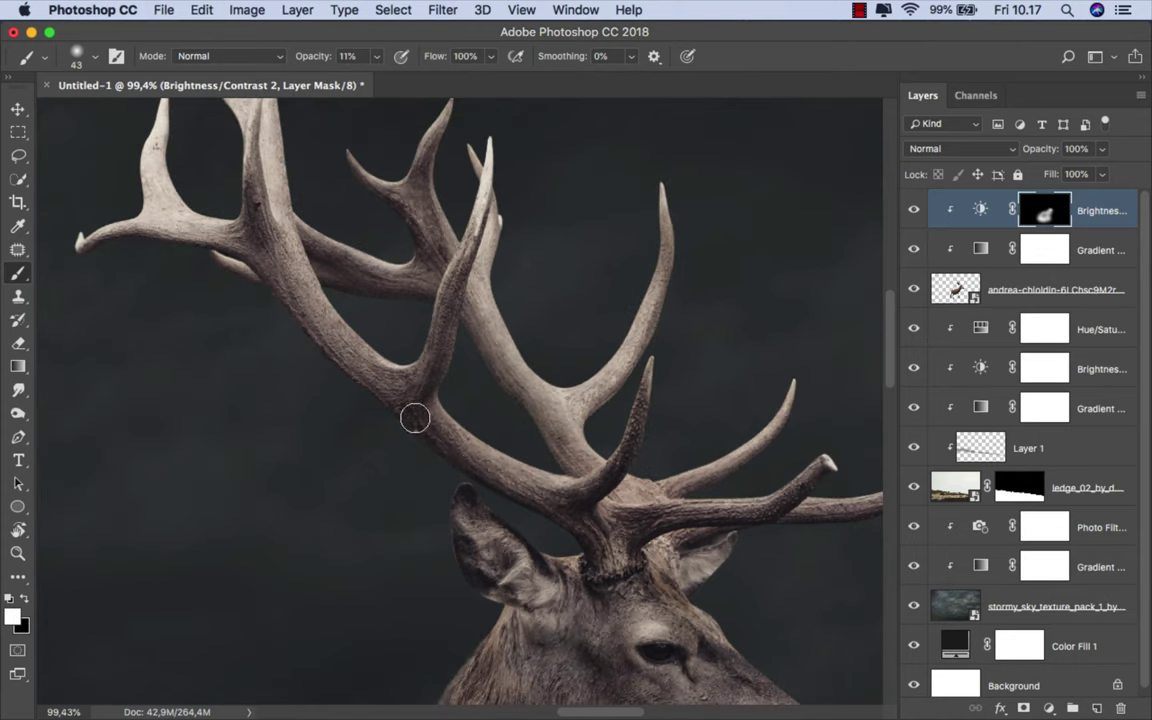
Step: Shade the neck and belly with a larger soft brush, then compare with the darkening hidden
{"action": "left_click_drag", "start_coordinate": [316, 334], "coordinate": [470, 507]}
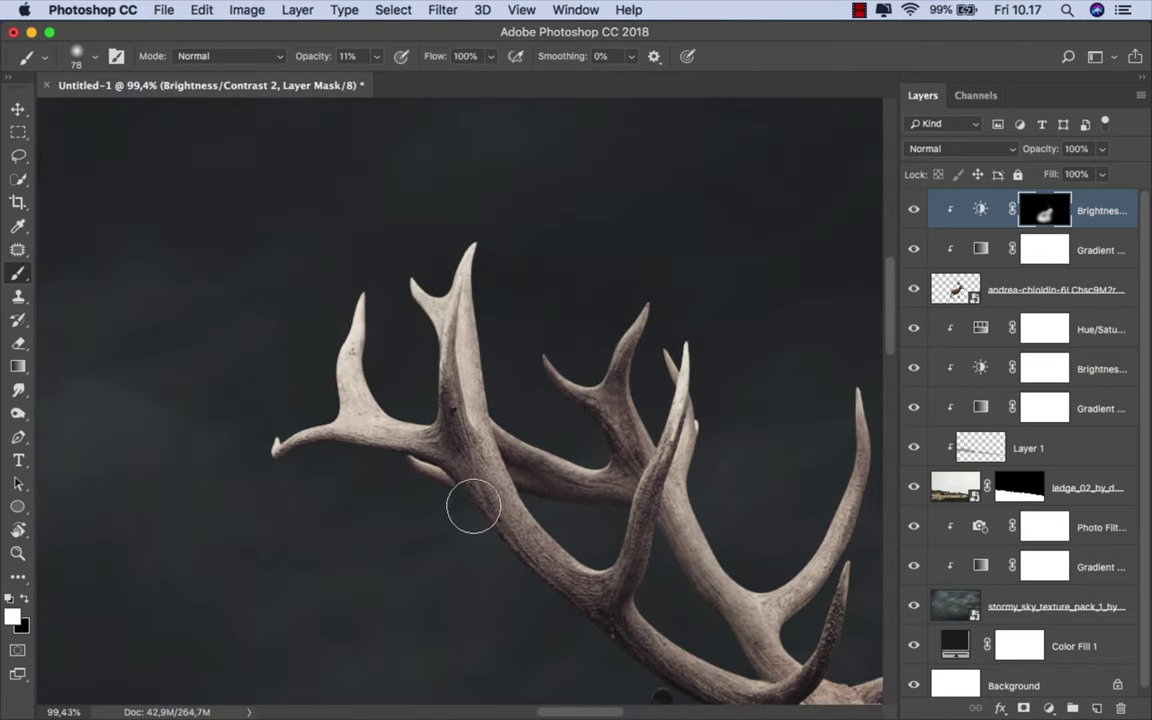
{"action": "left_click_drag", "start_coordinate": [322, 421], "coordinate": [360, 432]}
{"action": "scroll", "coordinate": [350, 320], "scroll_direction": "down", "scroll_amount": 3}
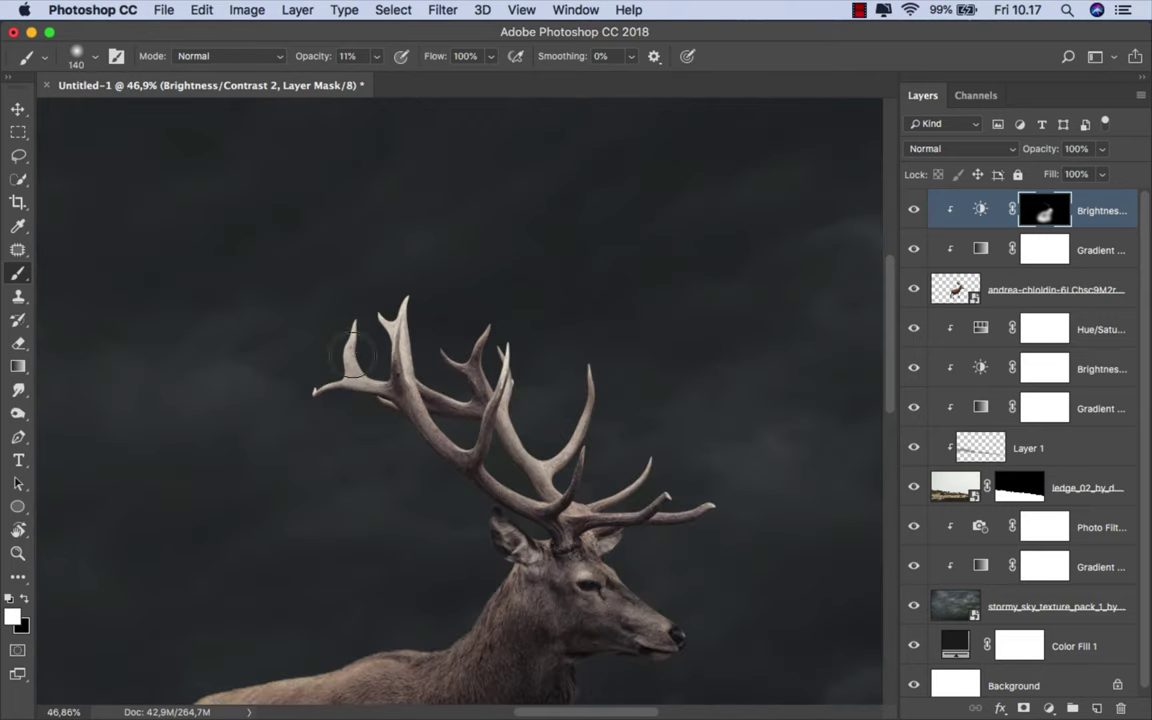
{"action": "left_click_drag", "start_coordinate": [406, 378], "coordinate": [470, 303]}
{"action": "scroll", "coordinate": [470, 303], "scroll_direction": "down", "scroll_amount": 2}
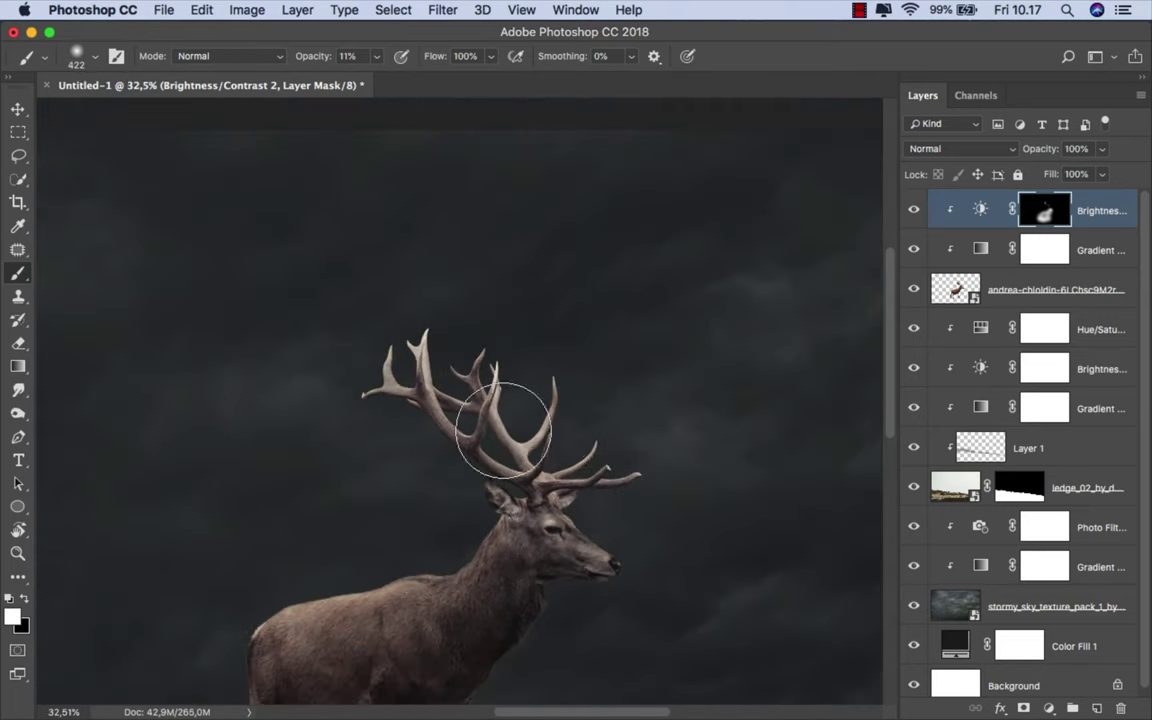
{"action": "scroll", "coordinate": [518, 390], "scroll_direction": "down", "scroll_amount": 3}
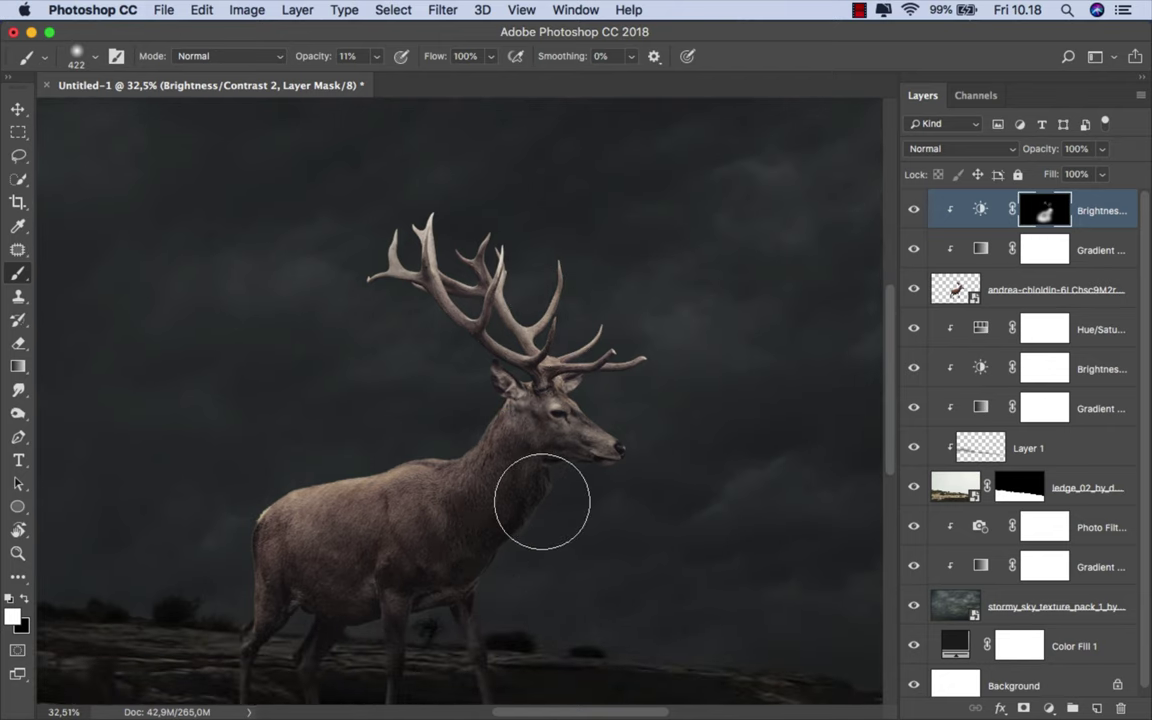
{"action": "left_click_drag", "start_coordinate": [531, 522], "coordinate": [545, 368]}
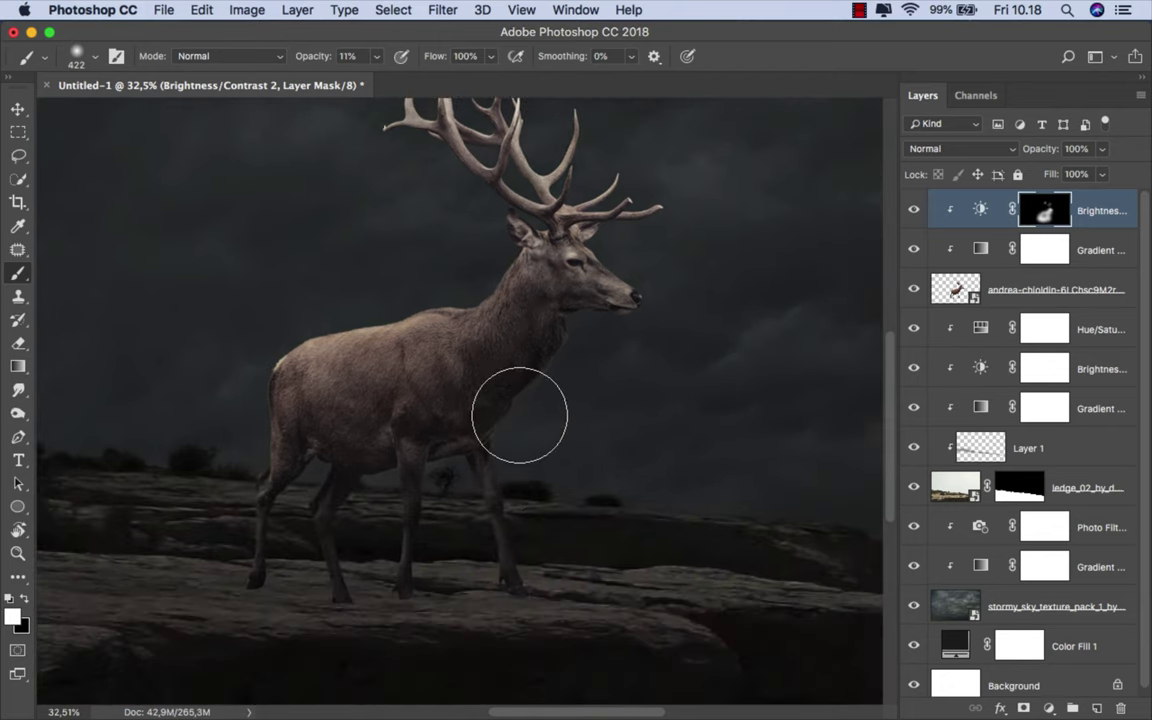
{"action": "scroll", "coordinate": [519, 415], "scroll_direction": "down", "scroll_amount": 3}
{"action": "left_click", "coordinate": [915, 210]}
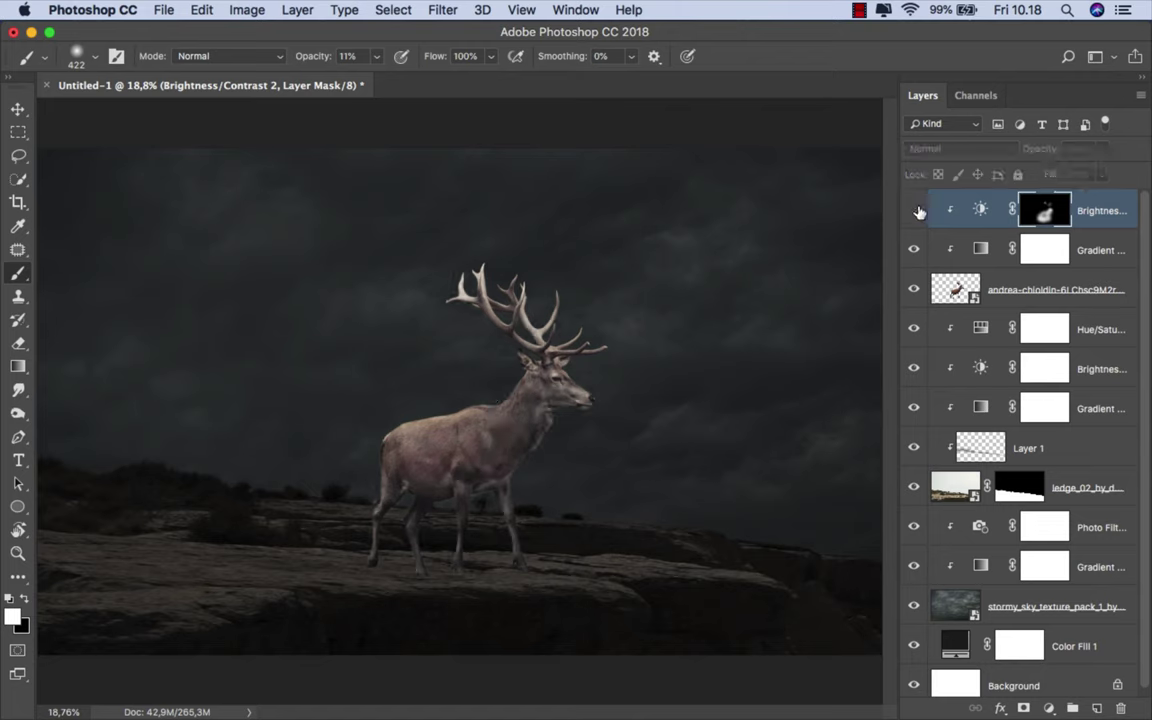
{"action": "left_click", "coordinate": [915, 210]}
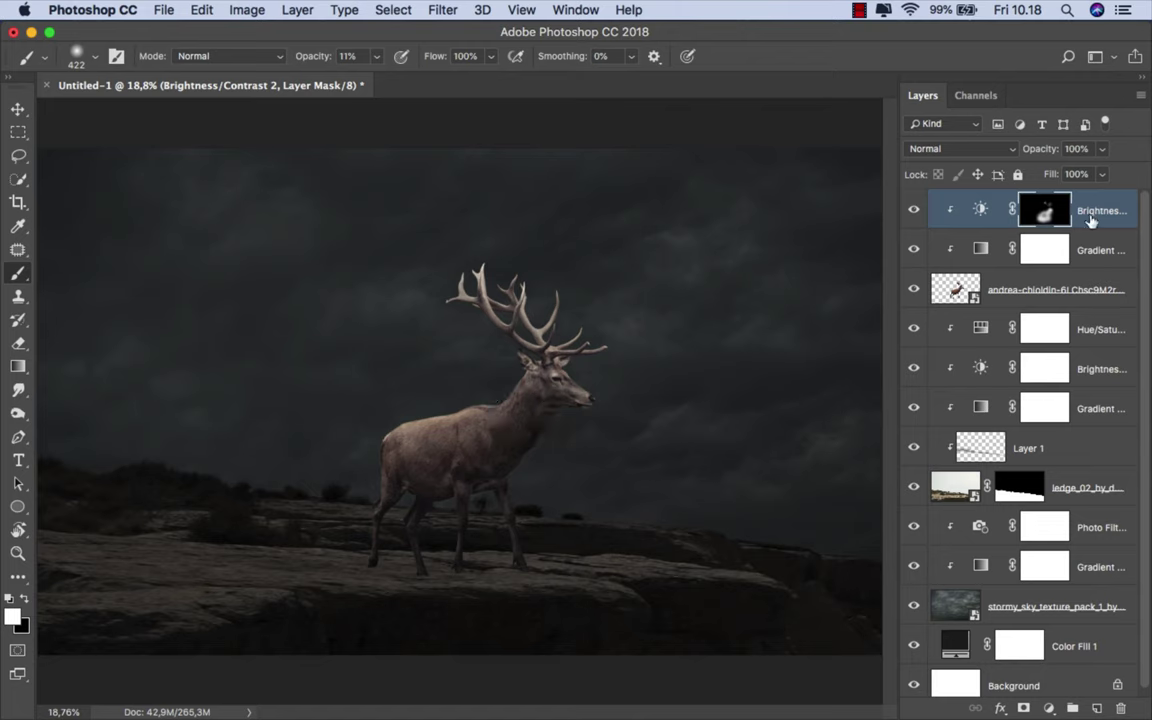
Step: Select the Brightness/Contrast 1 mask and set a soft black brush at 100% opacity, 693 px
{"action": "key", "text": "super+2"}
{"action": "key", "text": "x"}
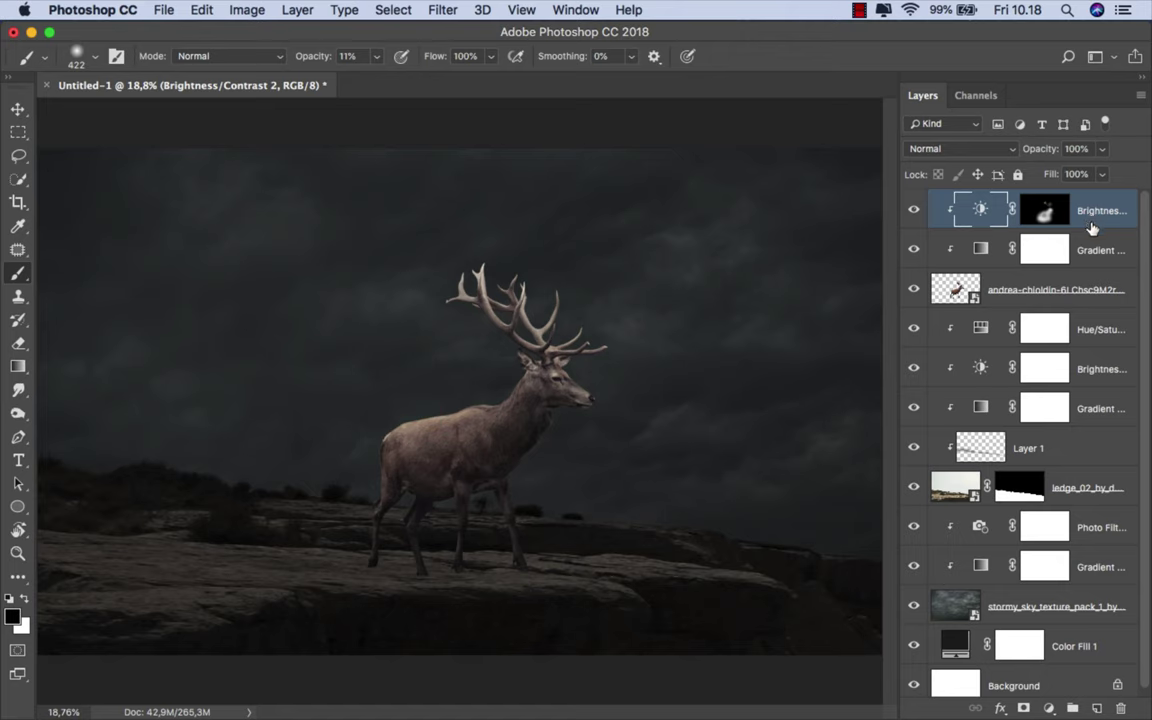
{"action": "left_click", "coordinate": [1080, 375]}
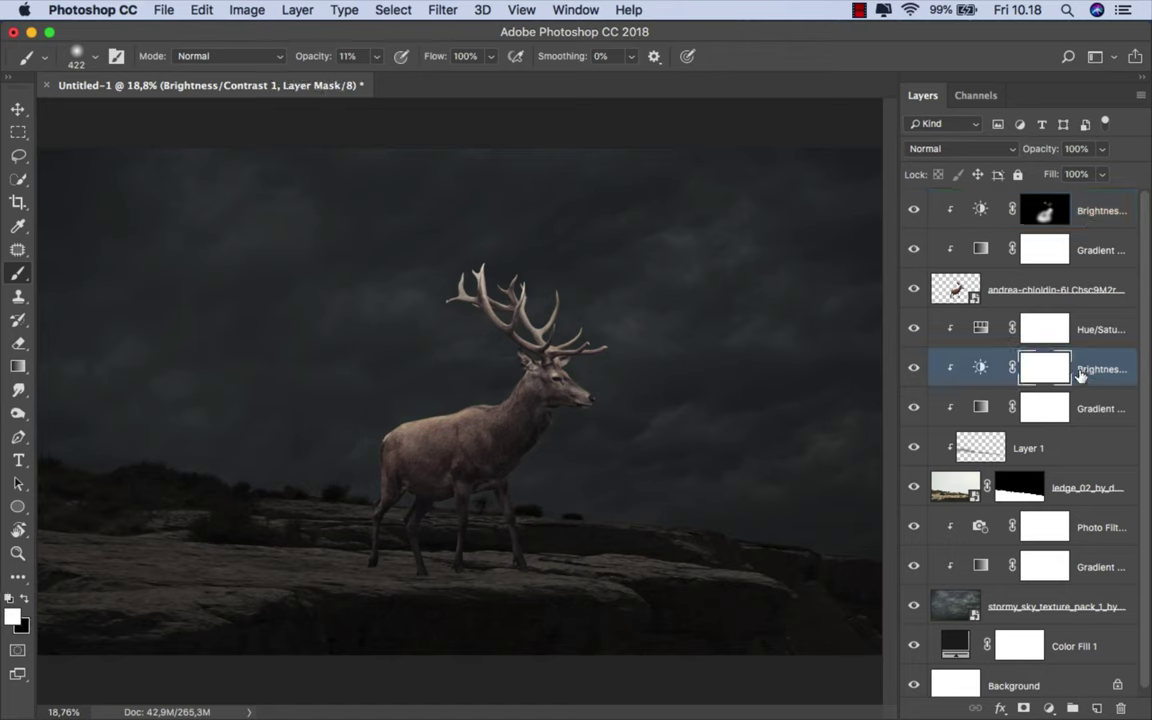
{"action": "left_click", "coordinate": [913, 369]}
{"action": "right_click", "coordinate": [436, 368]}
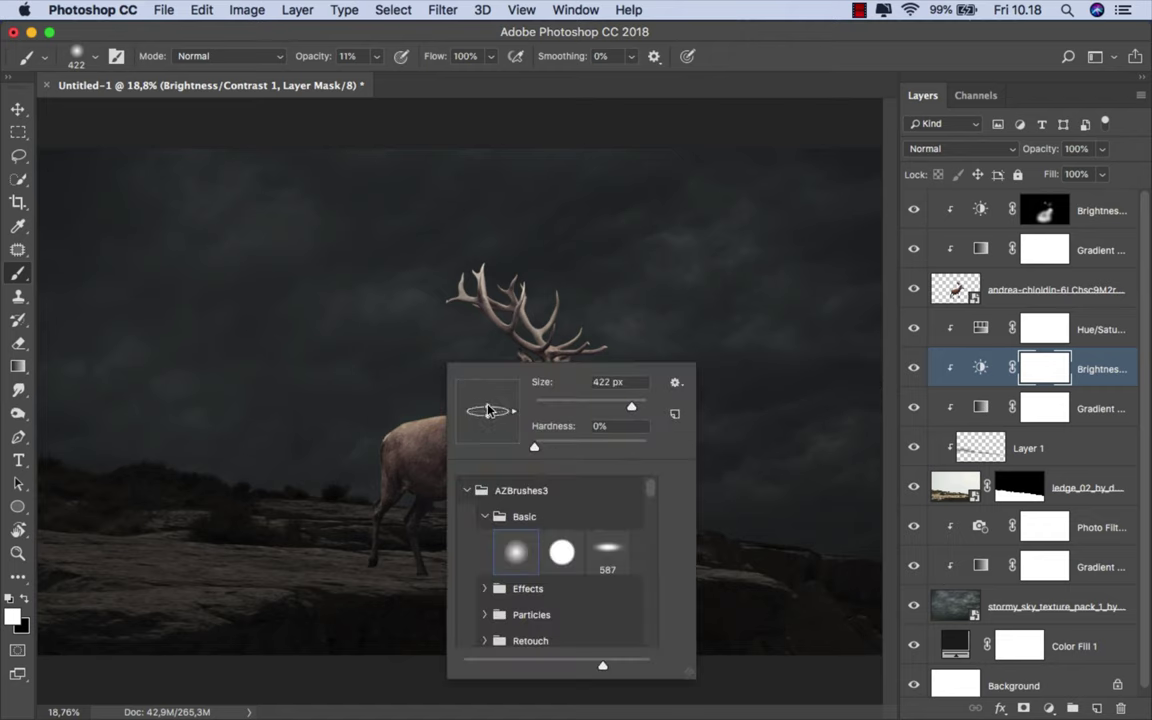
{"action": "left_click", "coordinate": [24, 600]}
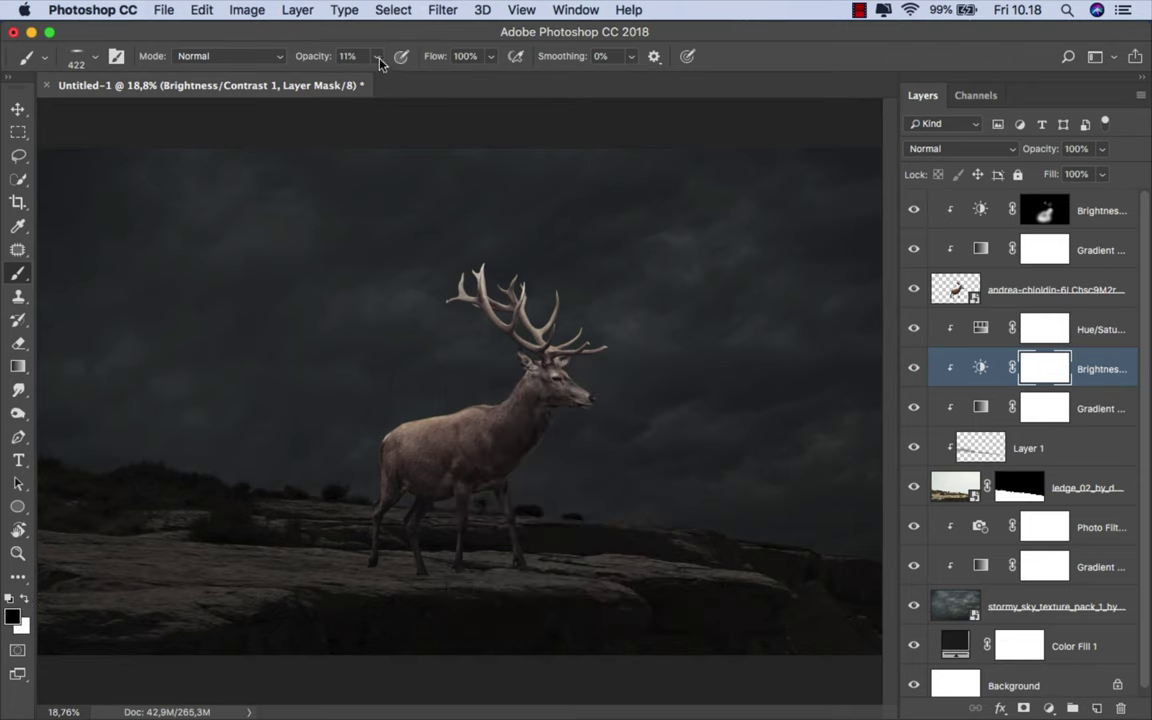
{"action": "left_click_drag", "start_coordinate": [533, 70], "coordinate": [753, 66]}
{"action": "mouse_move", "coordinate": [460, 546]}
{"action": "left_mouse_down"}
{"action": "mouse_move", "coordinate": [455, 565]}
{"action": "mouse_move", "coordinate": [423, 567]}
{"action": "mouse_move", "coordinate": [586, 571]}
{"action": "left_mouse_up"}
Step: Paint a soft pool of light on the ground under and beside the stag's hooves
{"action": "right_click", "coordinate": [560, 562]}
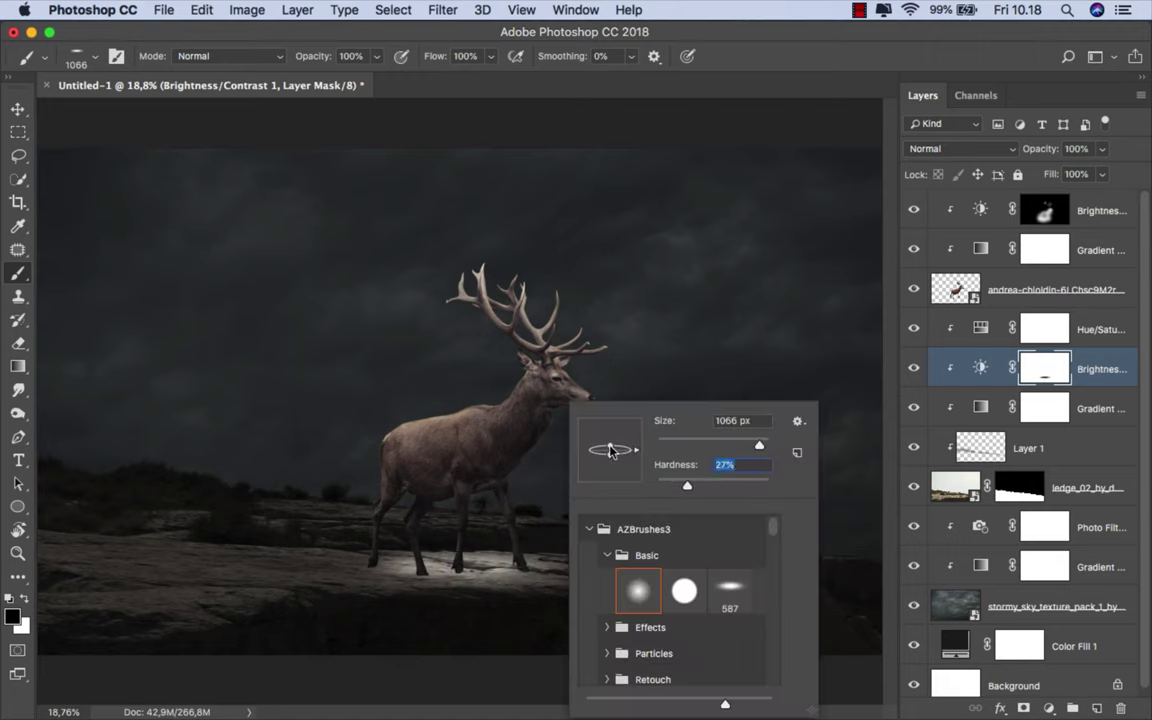
{"action": "left_click_drag", "start_coordinate": [458, 571], "coordinate": [420, 571]}
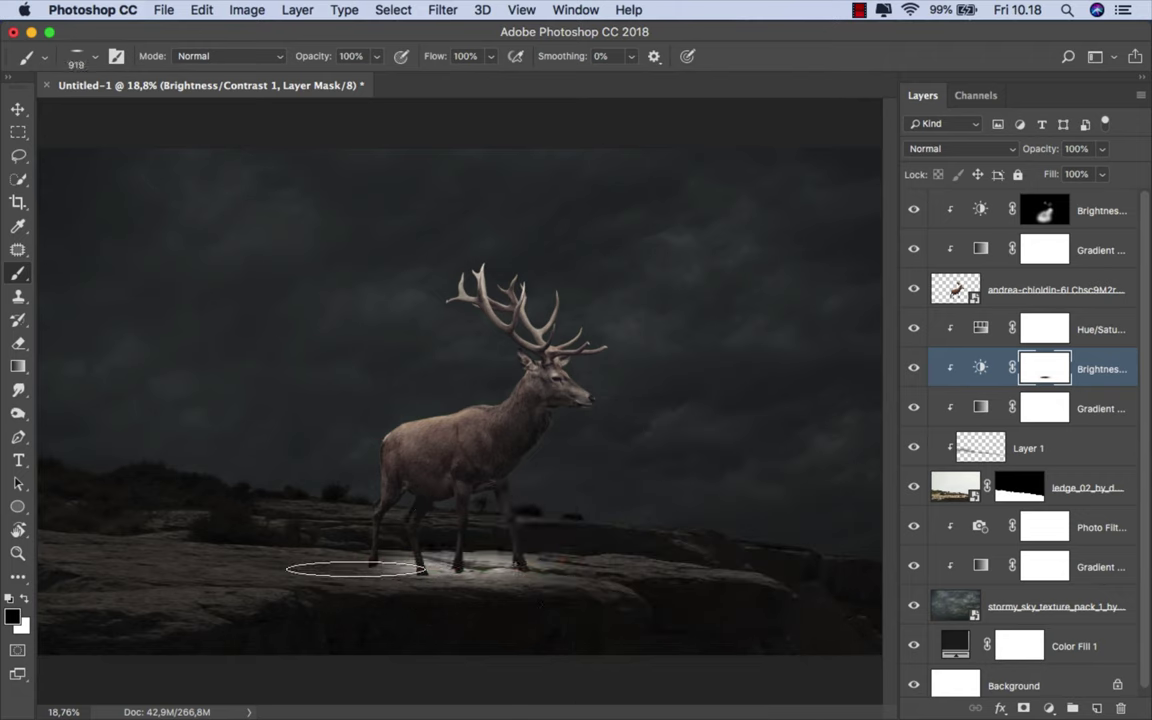
{"action": "mouse_move", "coordinate": [343, 565]}
{"action": "left_mouse_down"}
{"action": "mouse_move", "coordinate": [570, 568]}
{"action": "mouse_move", "coordinate": [314, 563]}
{"action": "left_mouse_up"}
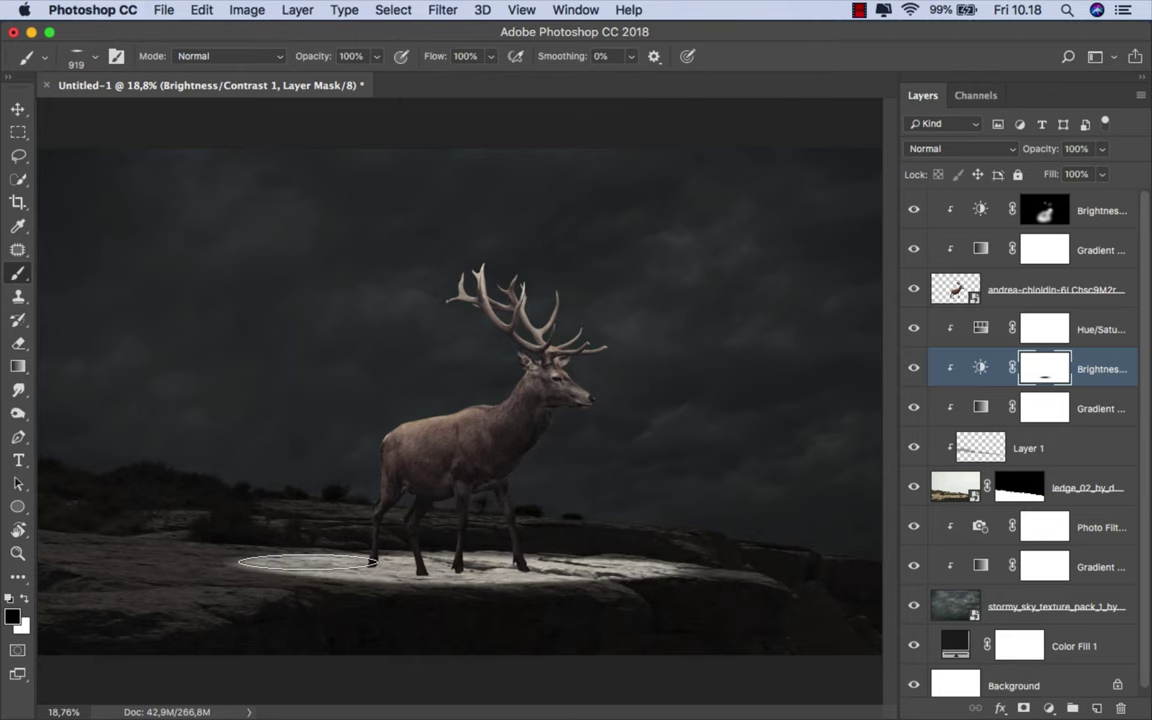
{"action": "scroll", "coordinate": [478, 512], "scroll_direction": "down", "scroll_amount": 2}
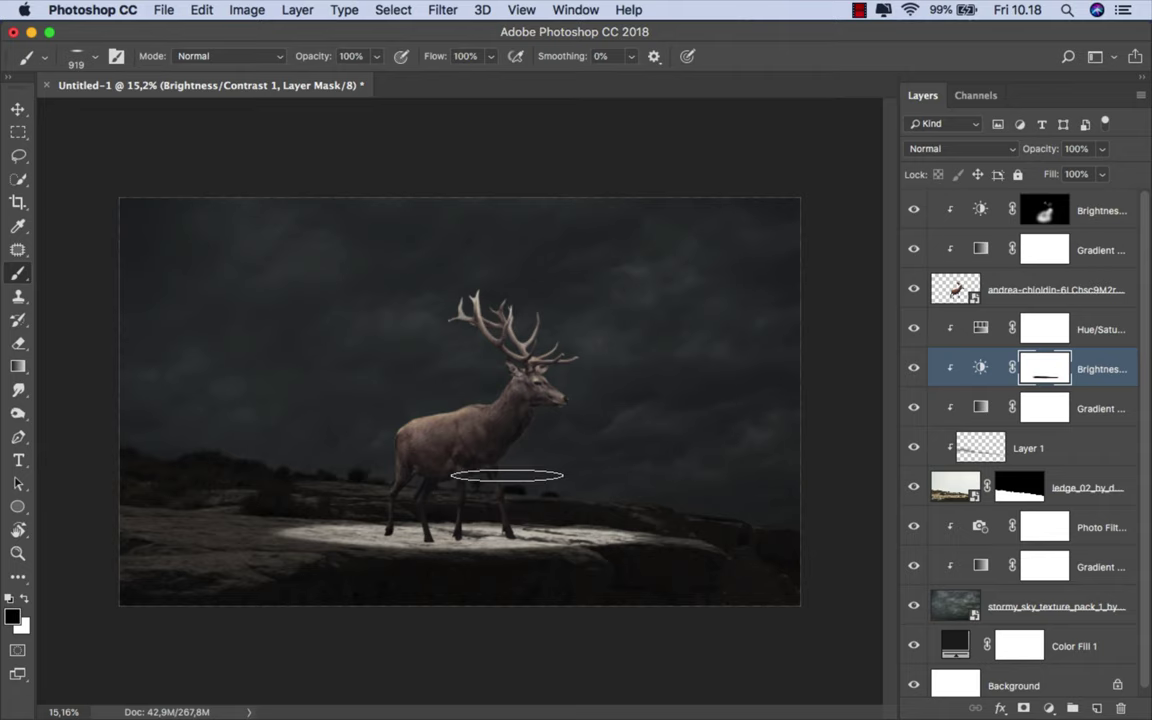
{"action": "scroll", "coordinate": [480, 500], "scroll_direction": "up", "scroll_amount": 1}
{"action": "scroll", "coordinate": [293, 557], "scroll_direction": "up", "scroll_amount": 1}
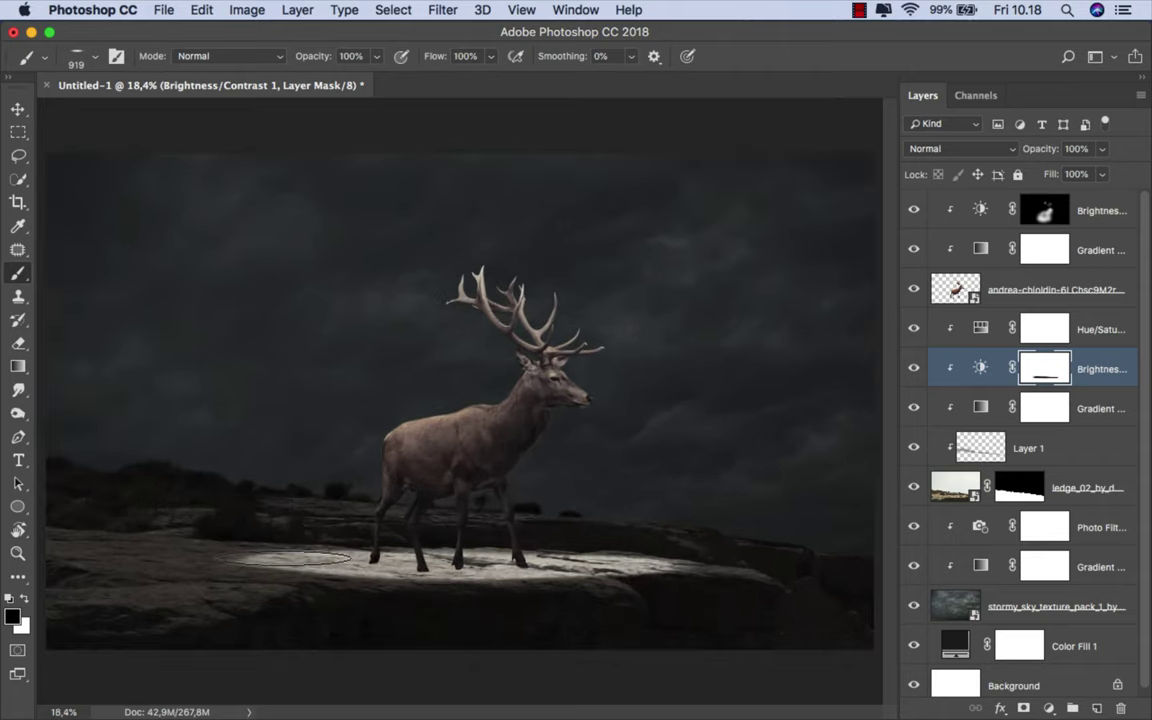
{"action": "right_click", "coordinate": [293, 557]}
{"action": "key", "text": "Return"}
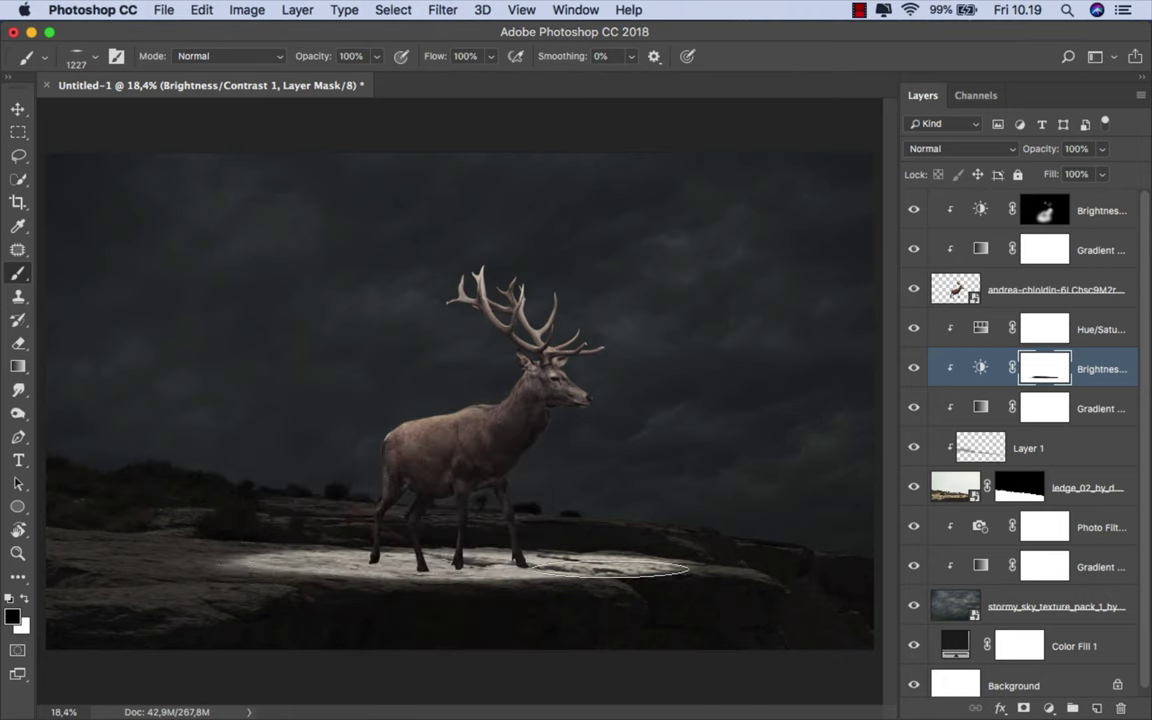
{"action": "left_click_drag", "start_coordinate": [507, 567], "coordinate": [434, 559]}
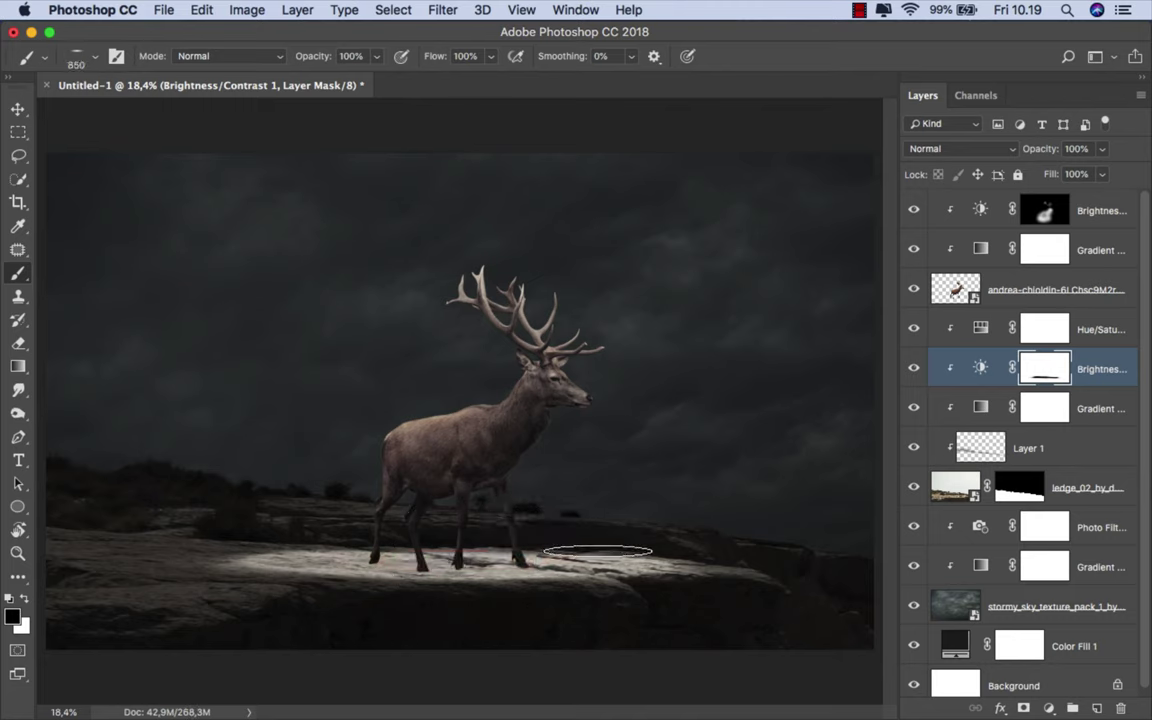
Step: Switch to white and set the brush to about 250 px at 31% opacity
{"action": "left_click", "coordinate": [26, 597]}
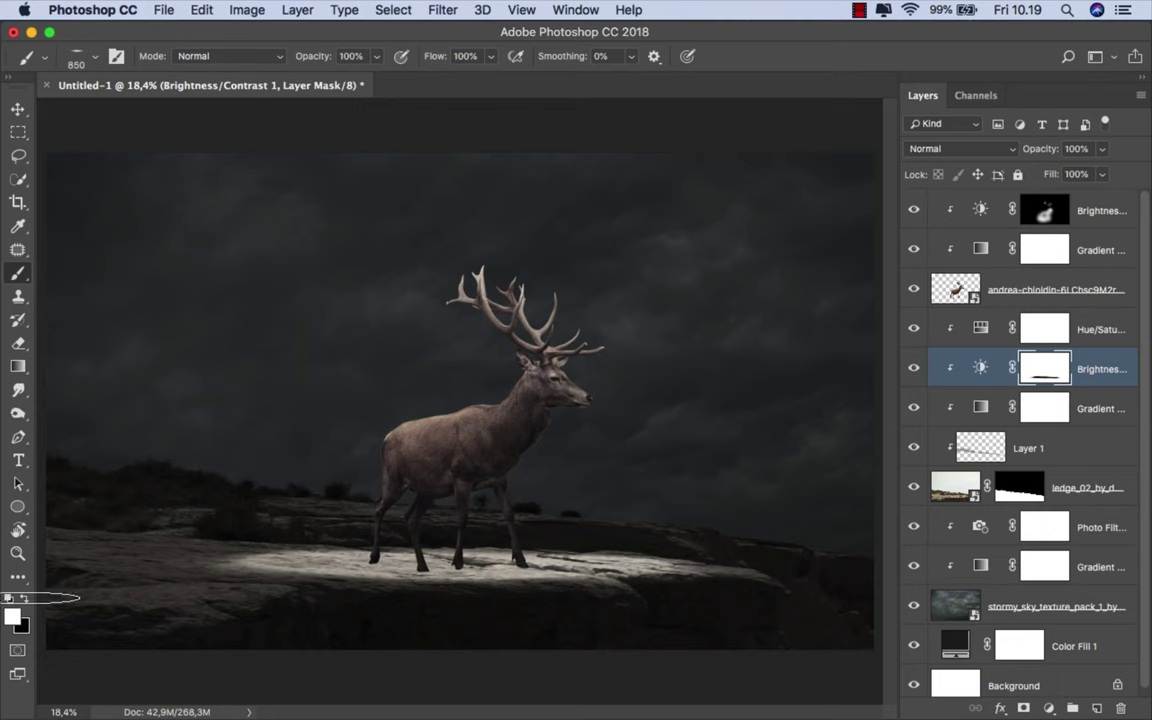
{"action": "scroll", "coordinate": [301, 586], "scroll_direction": "up", "scroll_amount": 2}
{"action": "scroll", "coordinate": [316, 576], "scroll_direction": "up", "scroll_amount": 4}
{"action": "right_click", "coordinate": [316, 576]}
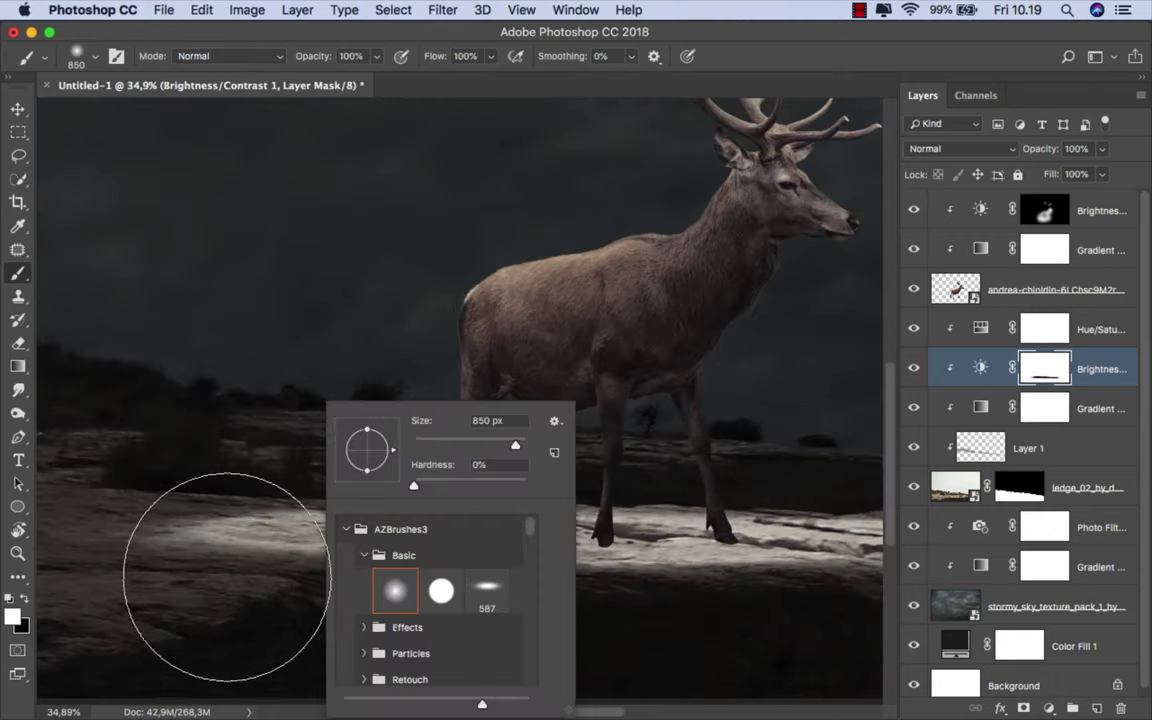
{"action": "left_click_drag", "start_coordinate": [227, 577], "coordinate": [141, 581]}
{"action": "left_click", "coordinate": [375, 57]}
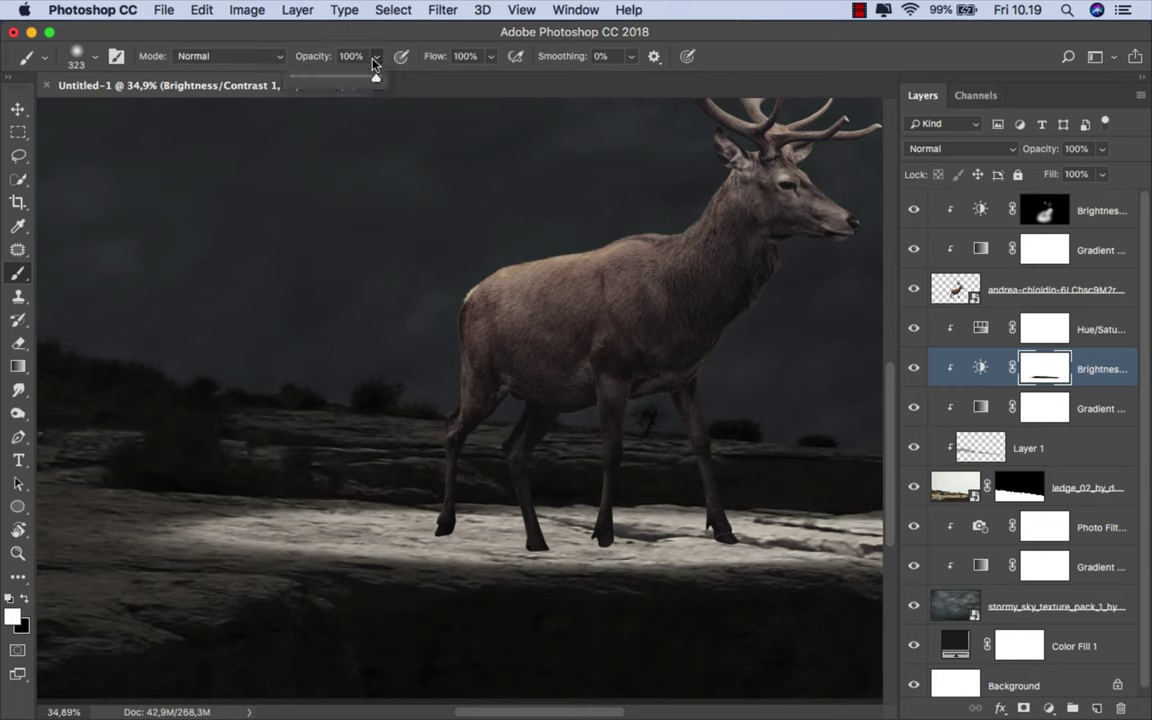
{"action": "left_click_drag", "start_coordinate": [231, 550], "coordinate": [205, 553]}
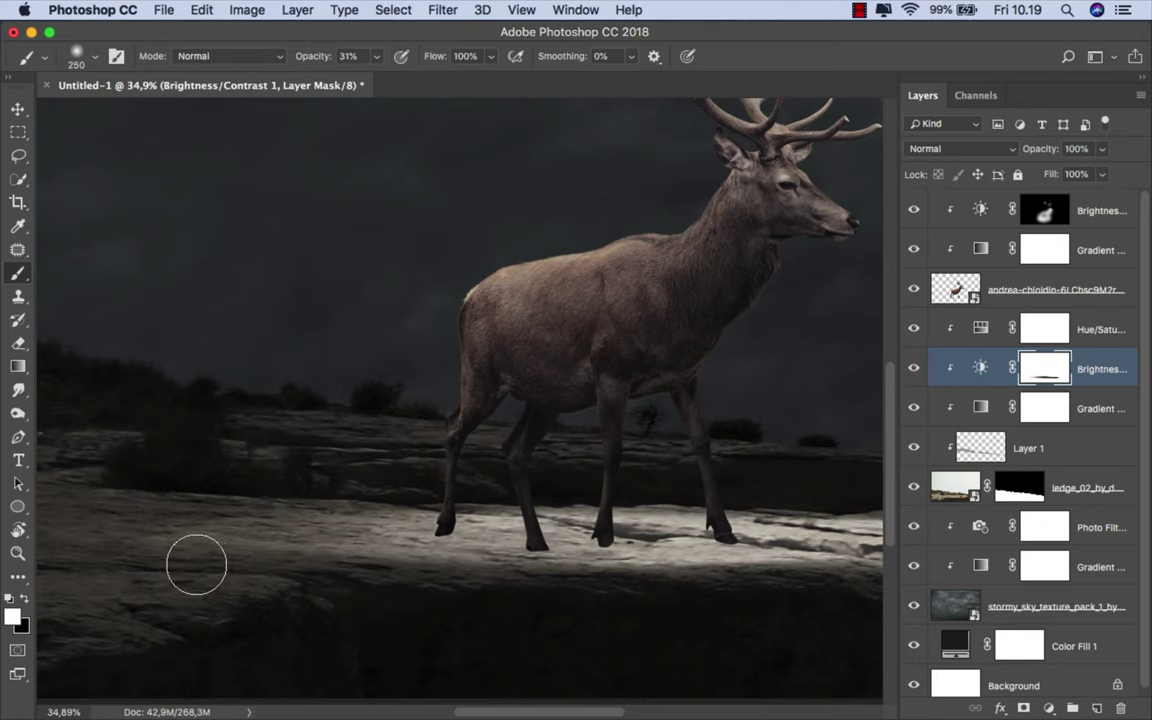
Step: Fade the light pool's outer edges right of the stag and compare before and after
{"action": "left_click_drag", "start_coordinate": [594, 611], "coordinate": [429, 604]}
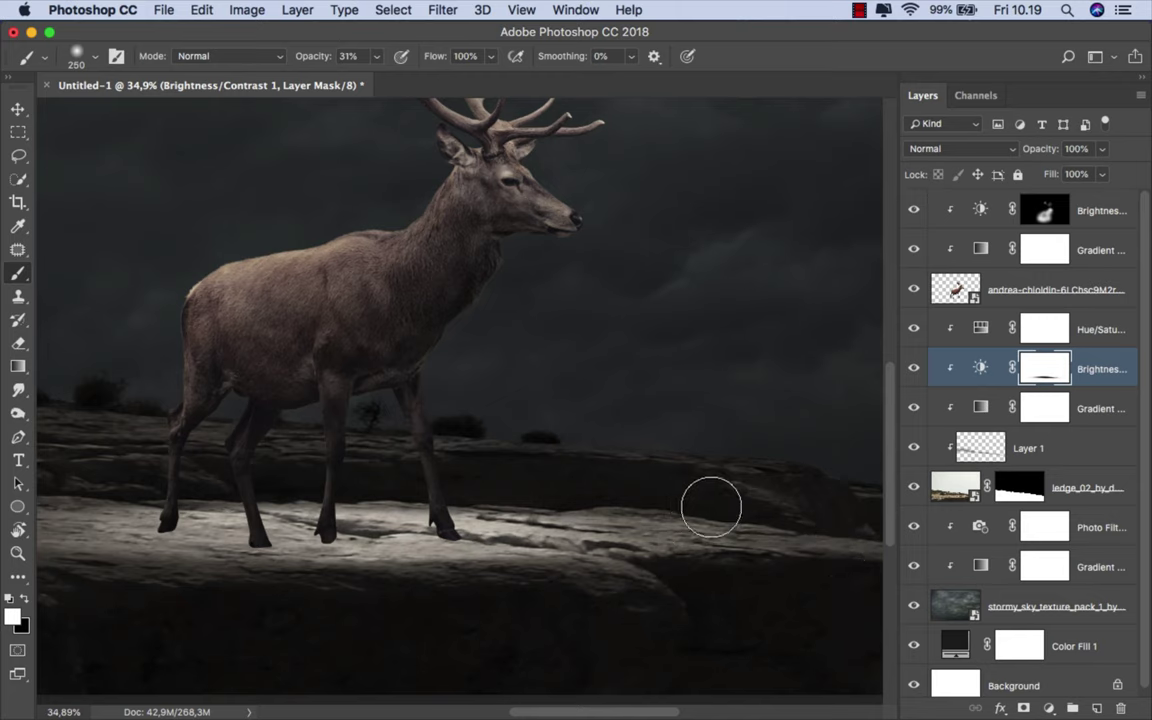
{"action": "scroll", "coordinate": [514, 470], "scroll_direction": "down", "scroll_amount": 2}
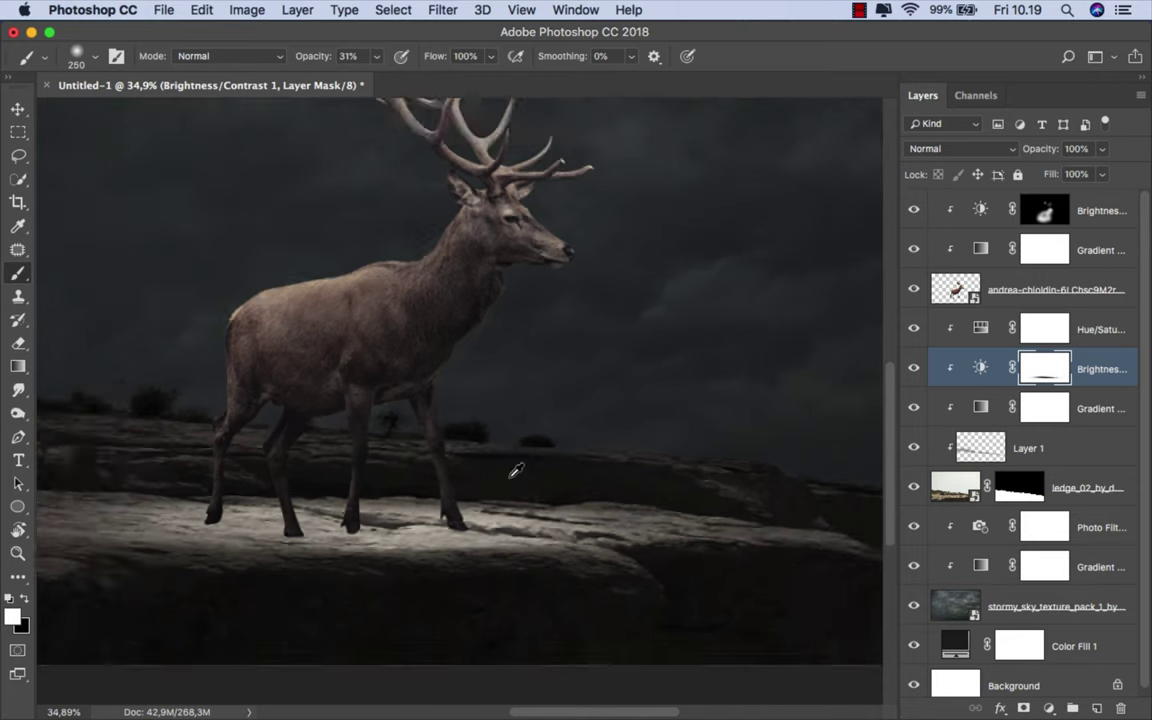
{"action": "scroll", "coordinate": [514, 470], "scroll_direction": "down", "scroll_amount": 3}
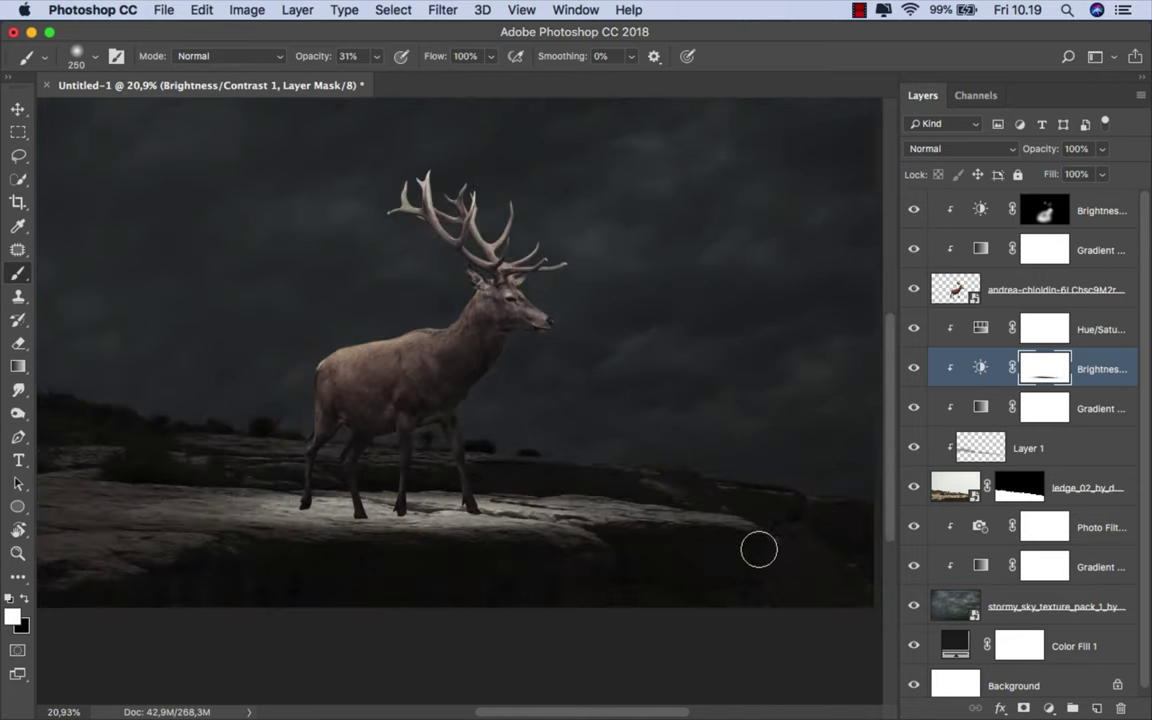
{"action": "scroll", "coordinate": [726, 487], "scroll_direction": "down", "scroll_amount": 1}
{"action": "scroll", "coordinate": [719, 494], "scroll_direction": "up", "scroll_amount": 1}
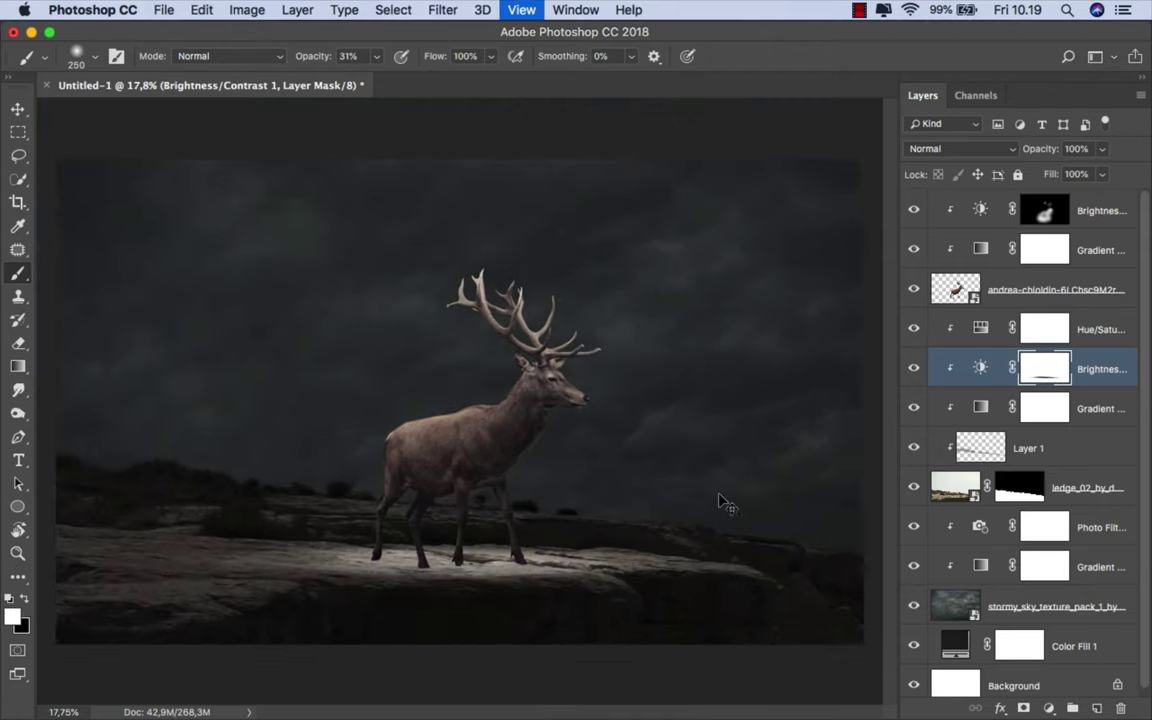
{"action": "left_click", "coordinate": [913, 367]}
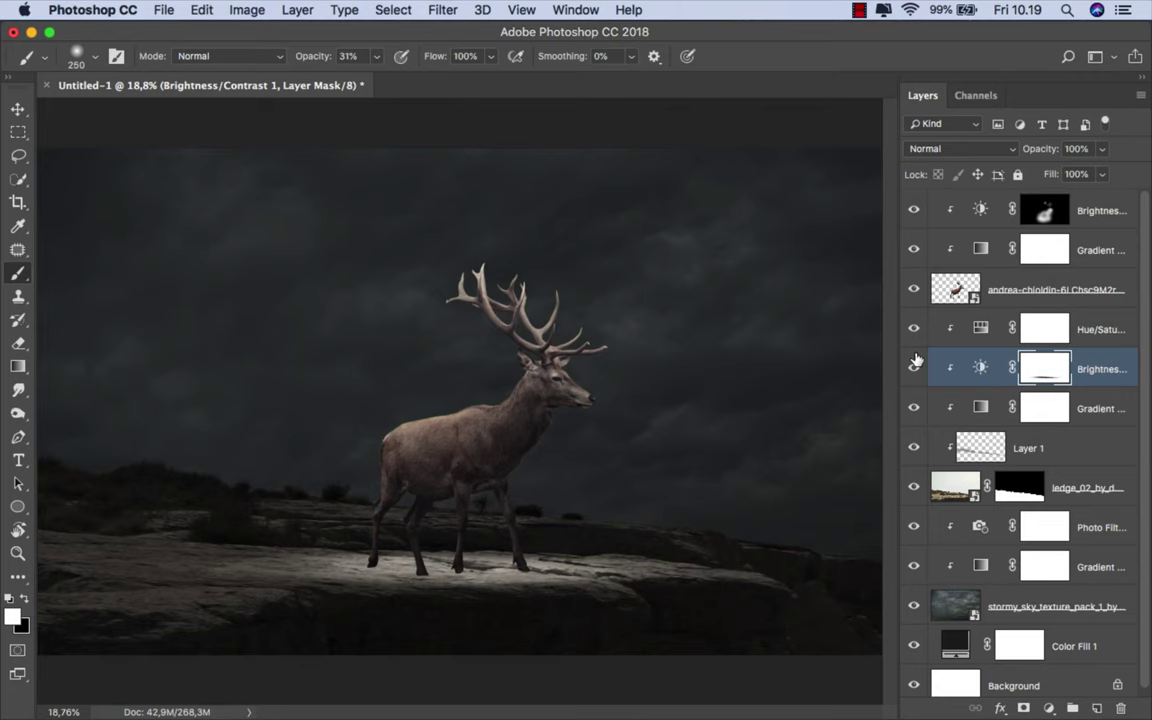
{"action": "left_click", "coordinate": [1095, 370]}
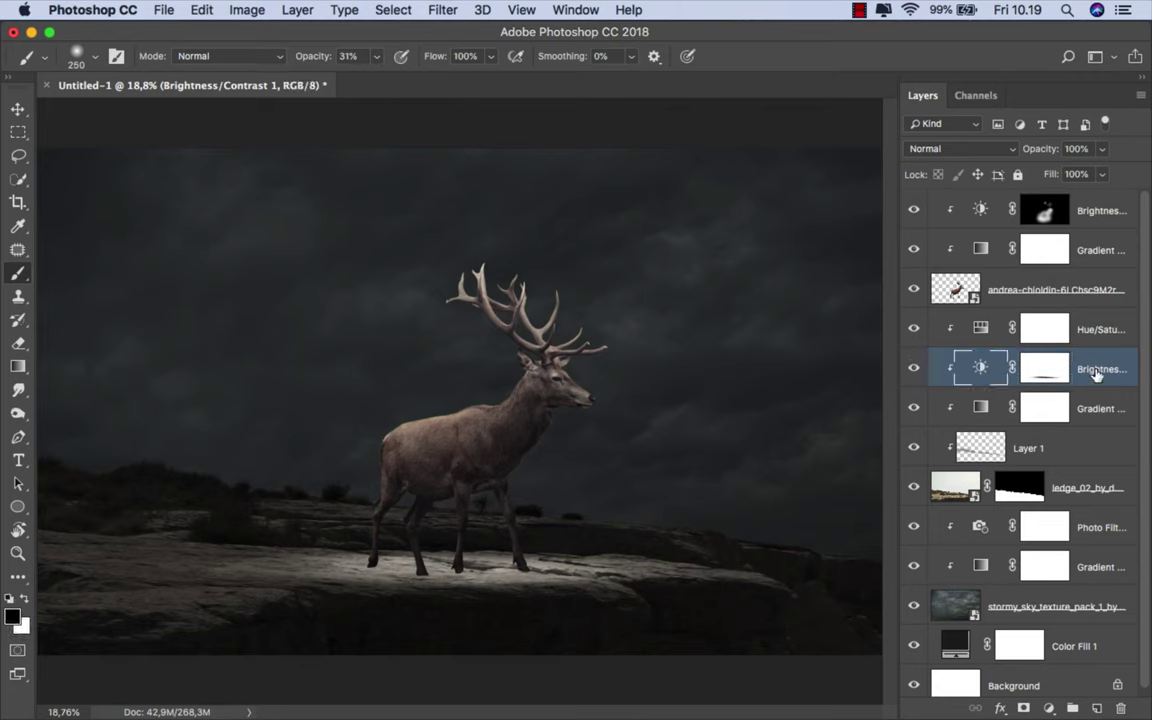
{"action": "left_click", "coordinate": [1098, 331]}
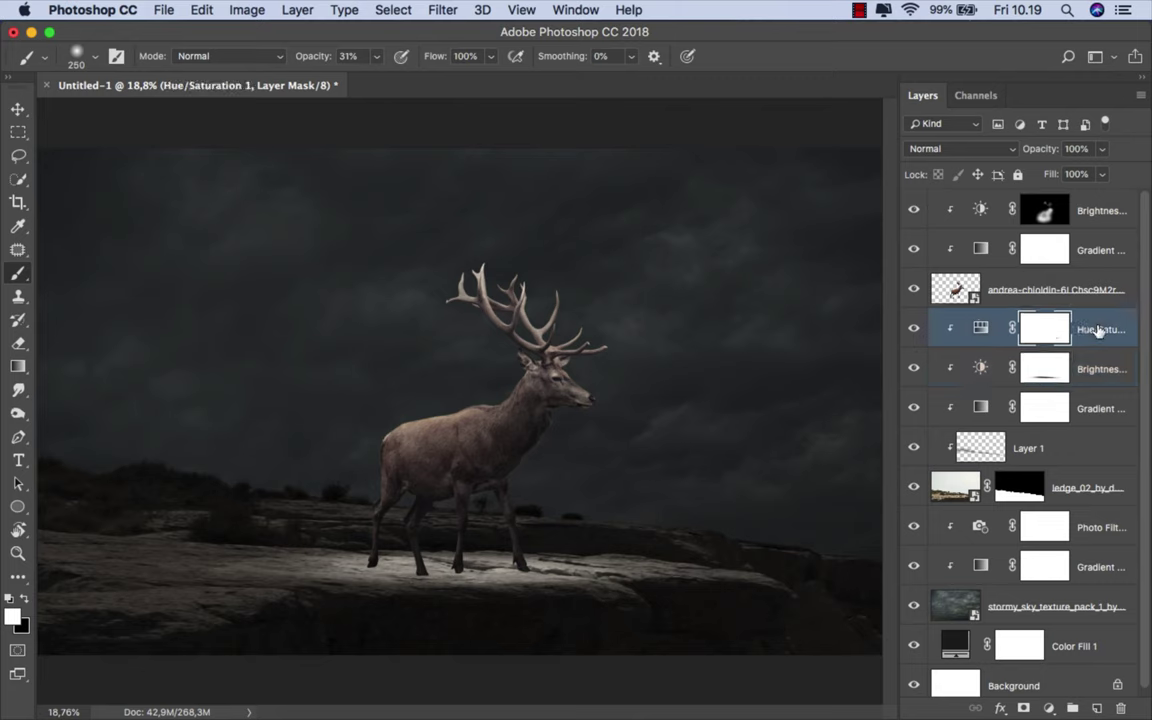
Step: On a new layer, paint a black contact shadow under the stag's hooves at 100% opacity
{"action": "left_click", "coordinate": [1092, 708]}
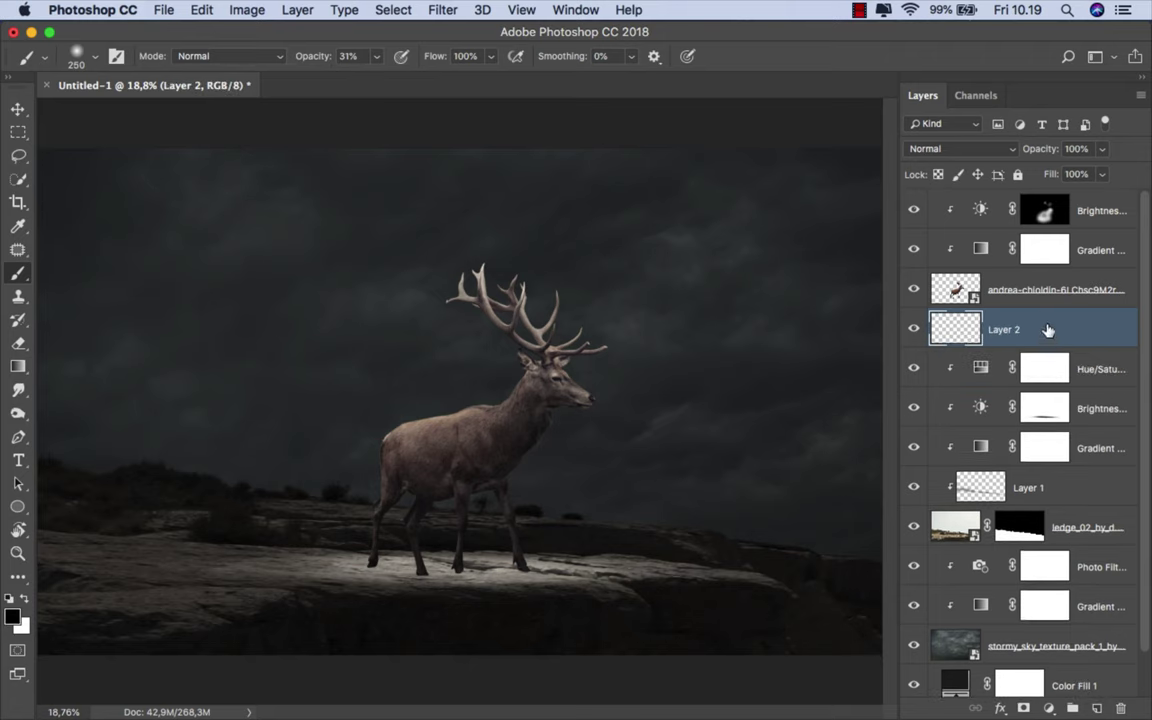
{"action": "right_click", "coordinate": [361, 414]}
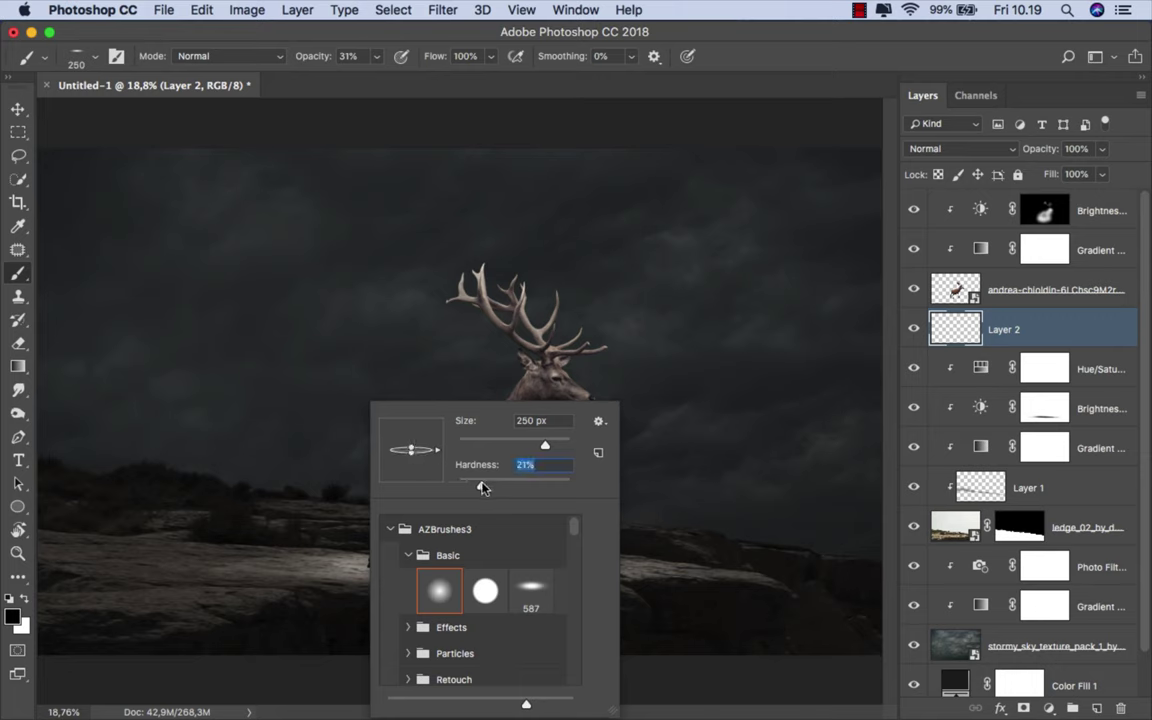
{"action": "left_click", "coordinate": [376, 56]}
{"action": "left_click_drag", "start_coordinate": [350, 68], "coordinate": [447, 80]}
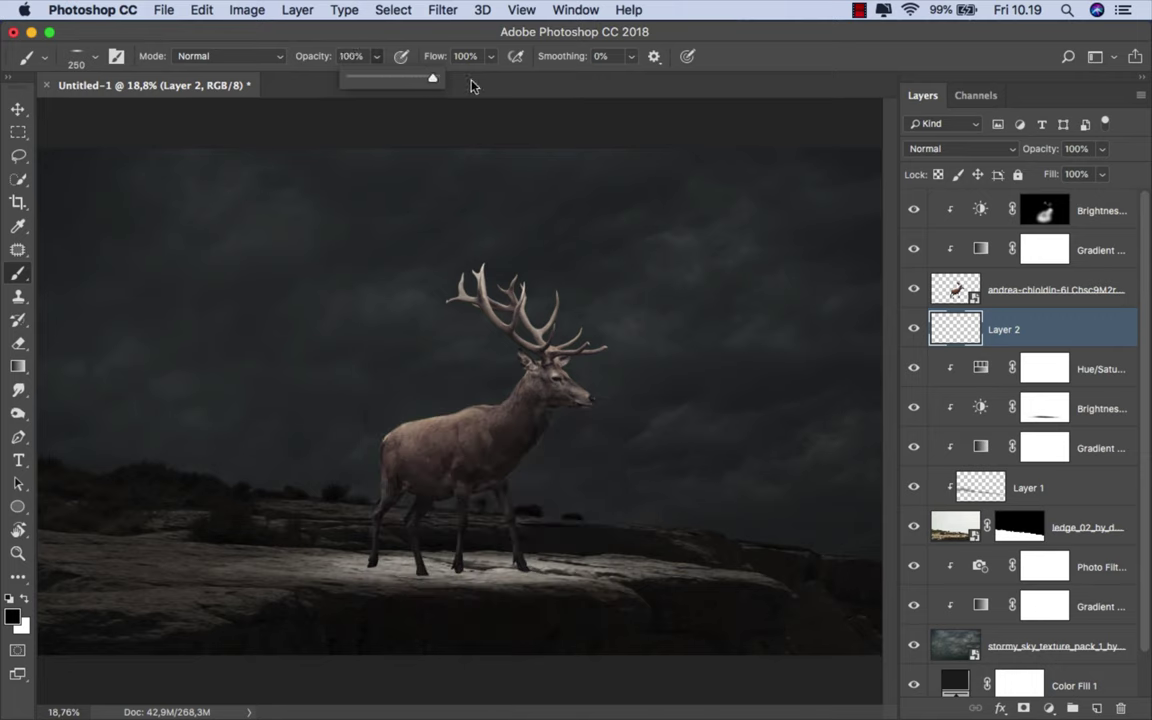
{"action": "scroll", "coordinate": [458, 599], "scroll_direction": "up", "scroll_amount": 3}
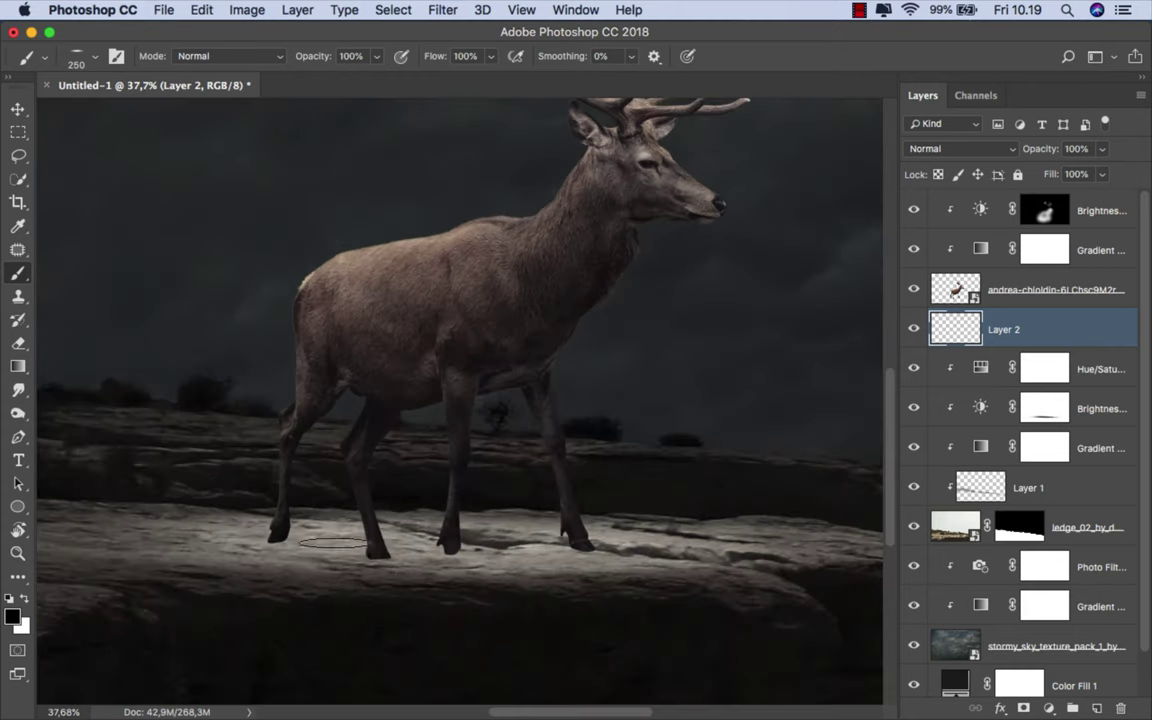
{"action": "mouse_move", "coordinate": [330, 543]}
{"action": "left_mouse_down"}
{"action": "mouse_move", "coordinate": [358, 543]}
{"action": "mouse_move", "coordinate": [318, 542]}
{"action": "mouse_move", "coordinate": [560, 550]}
{"action": "left_mouse_up"}
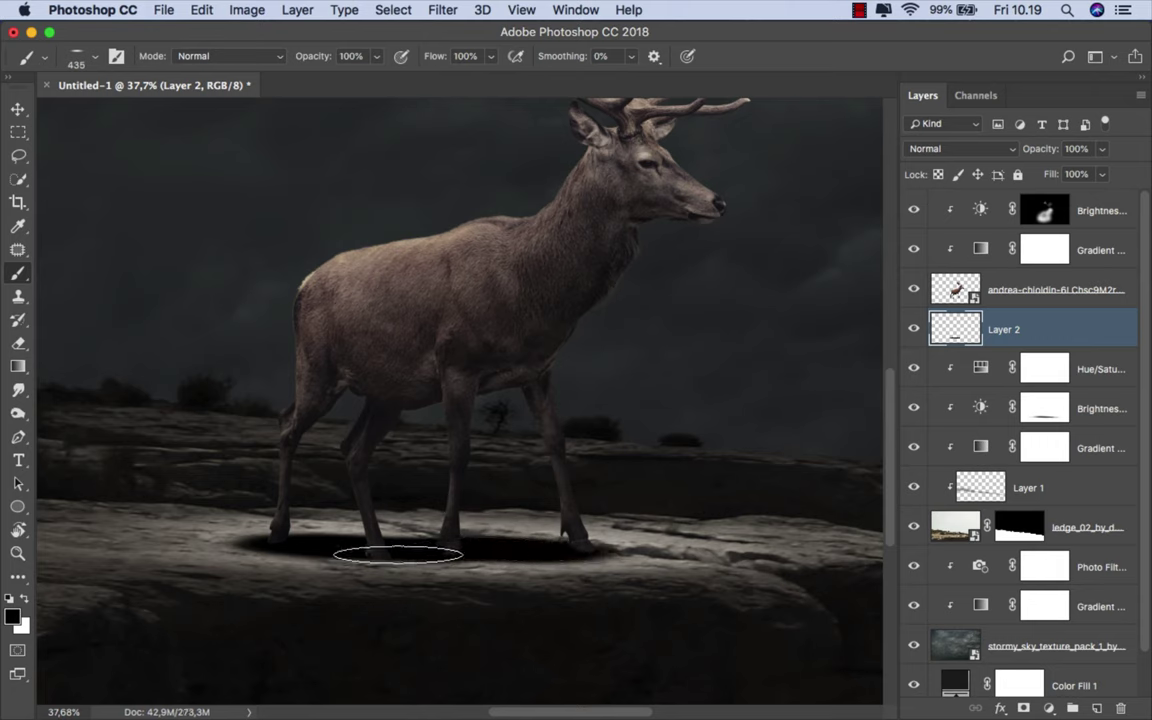
{"action": "left_click_drag", "start_coordinate": [475, 542], "coordinate": [571, 547]}
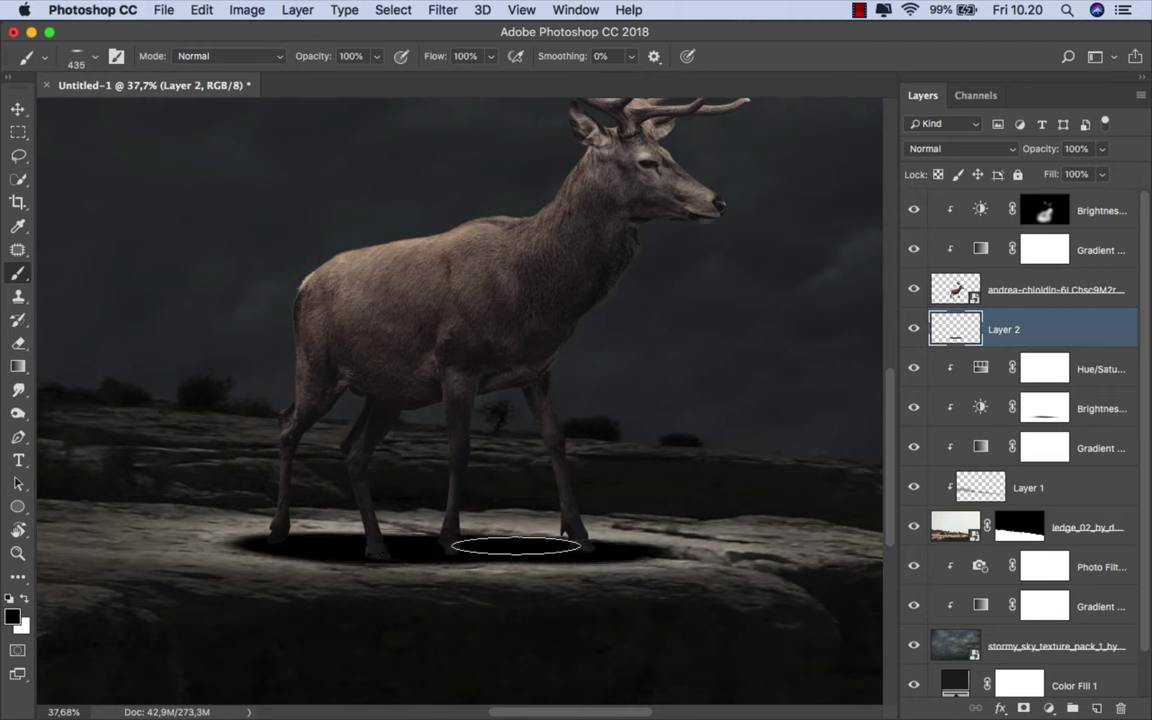
Step: Lower the shadow layer's Fill to 90% and select the Brightness/Contrast 2 layer
{"action": "scroll", "coordinate": [433, 541], "scroll_direction": "down", "scroll_amount": 5}
{"action": "scroll", "coordinate": [434, 541], "scroll_direction": "up", "scroll_amount": 3}
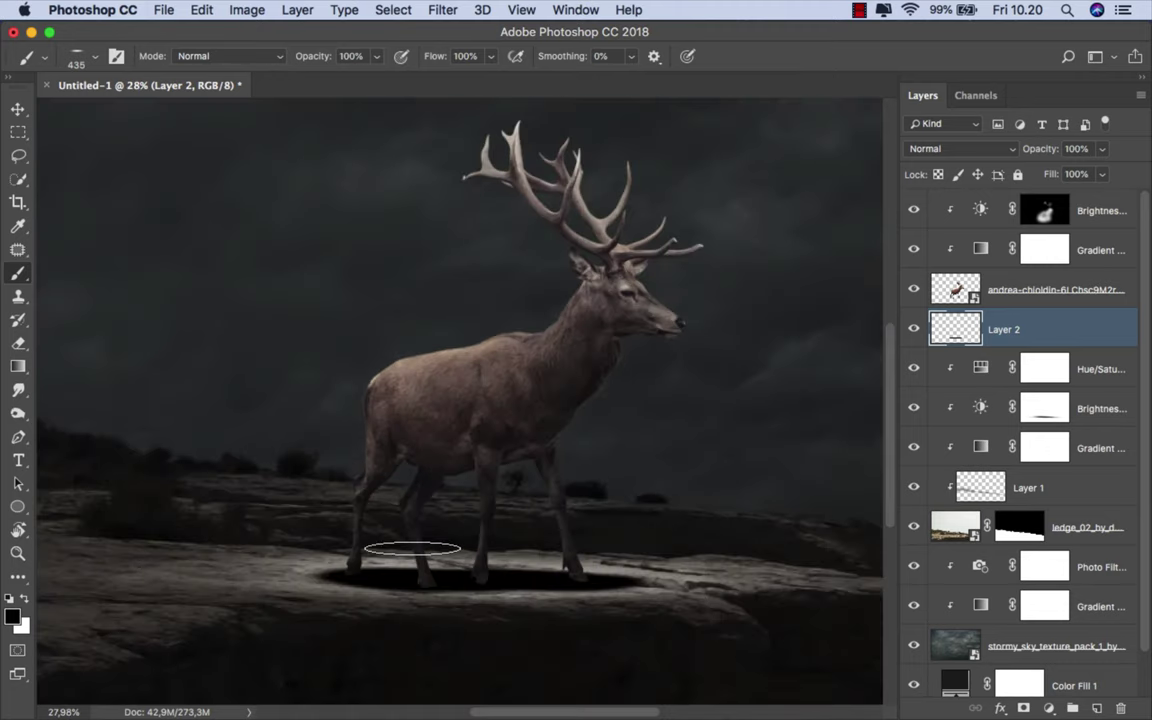
{"action": "left_click", "coordinate": [1104, 176]}
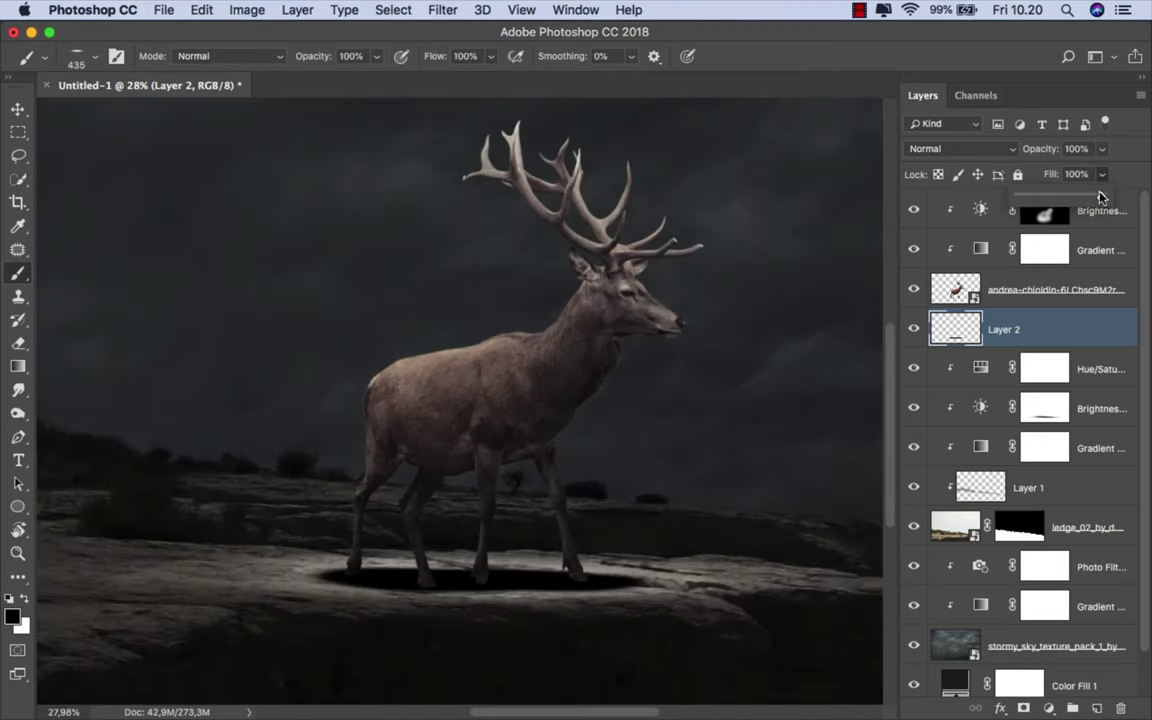
{"action": "left_click_drag", "start_coordinate": [1093, 199], "coordinate": [1091, 199]}
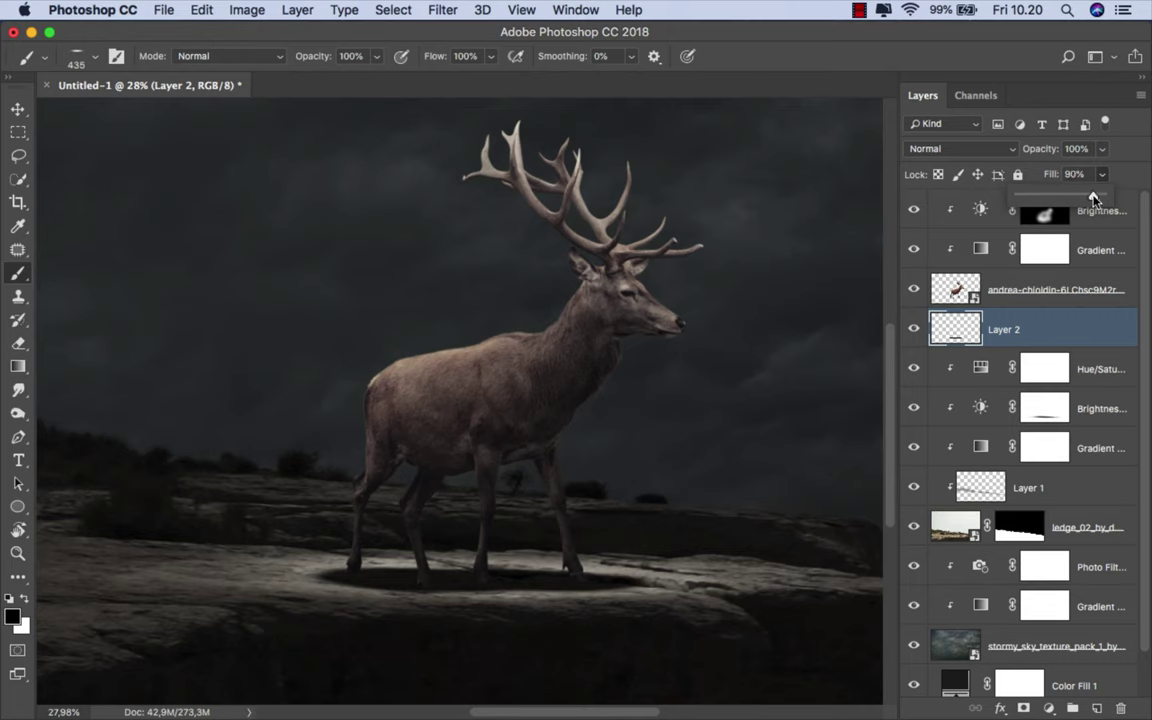
{"action": "key", "text": "v"}
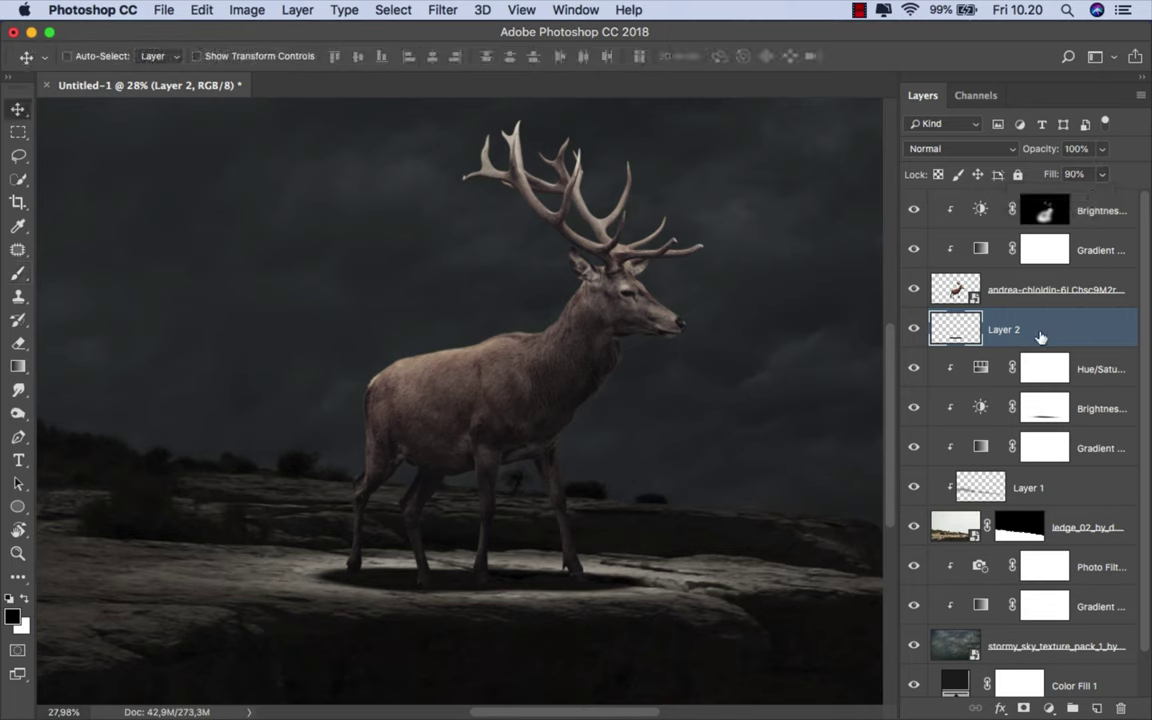
{"action": "left_click", "coordinate": [1108, 212]}
Step: Drag the ember particle image from the deer image folder into the composition
{"action": "key", "text": "ctrl+minus"}
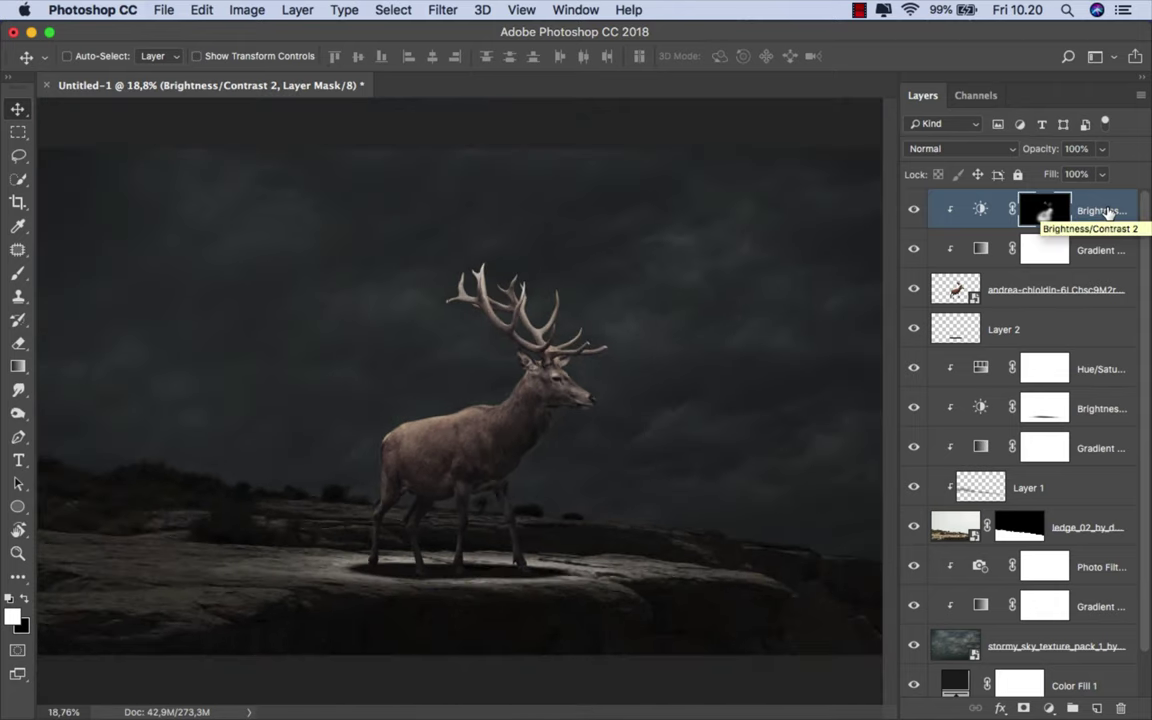
{"action": "key", "text": "ctrl+2"}
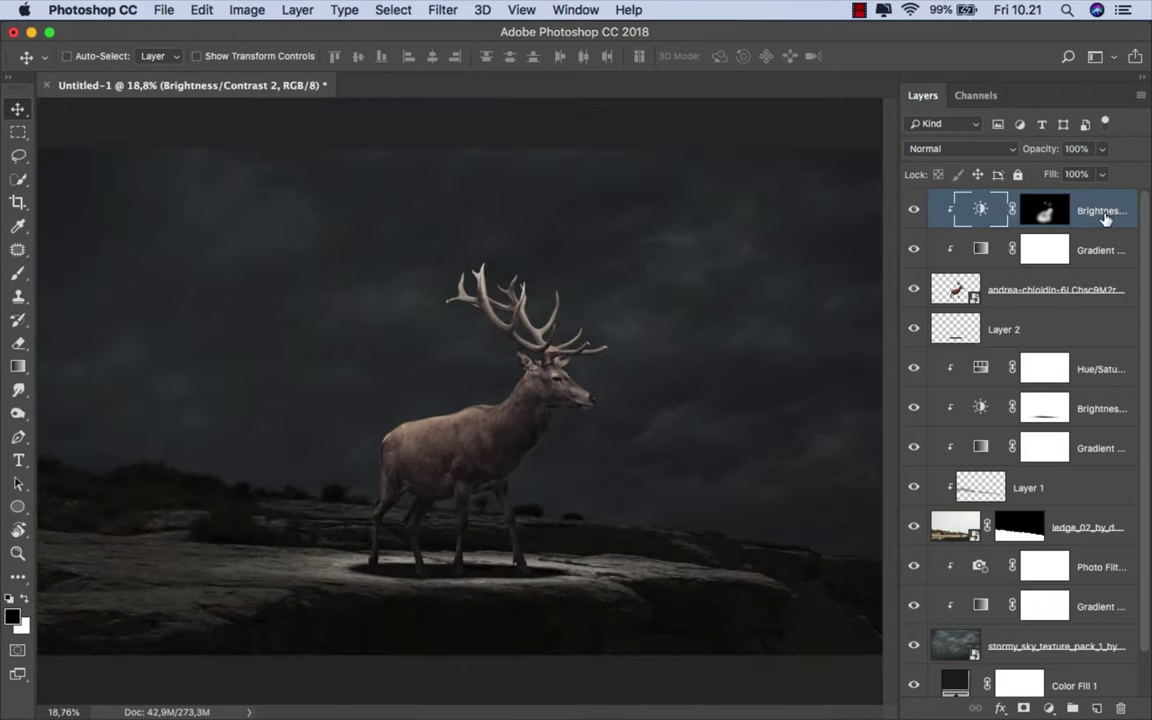
{"action": "mouse_move", "coordinate": [560, 716]}
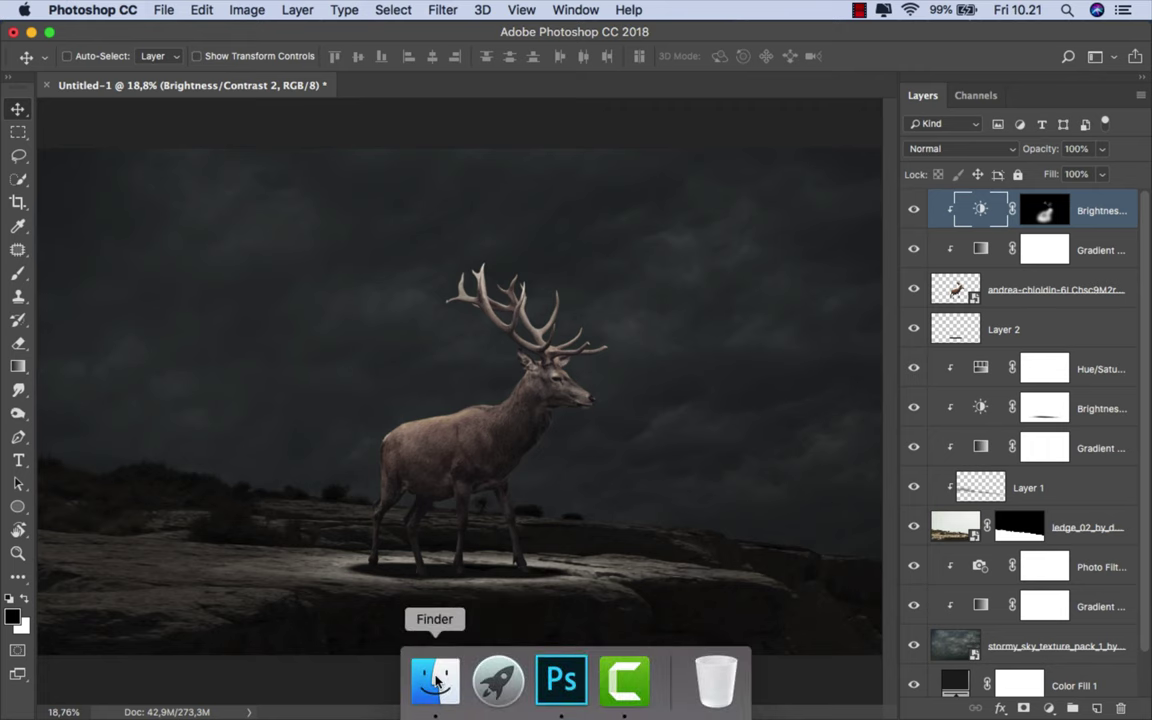
{"action": "left_click", "coordinate": [447, 680]}
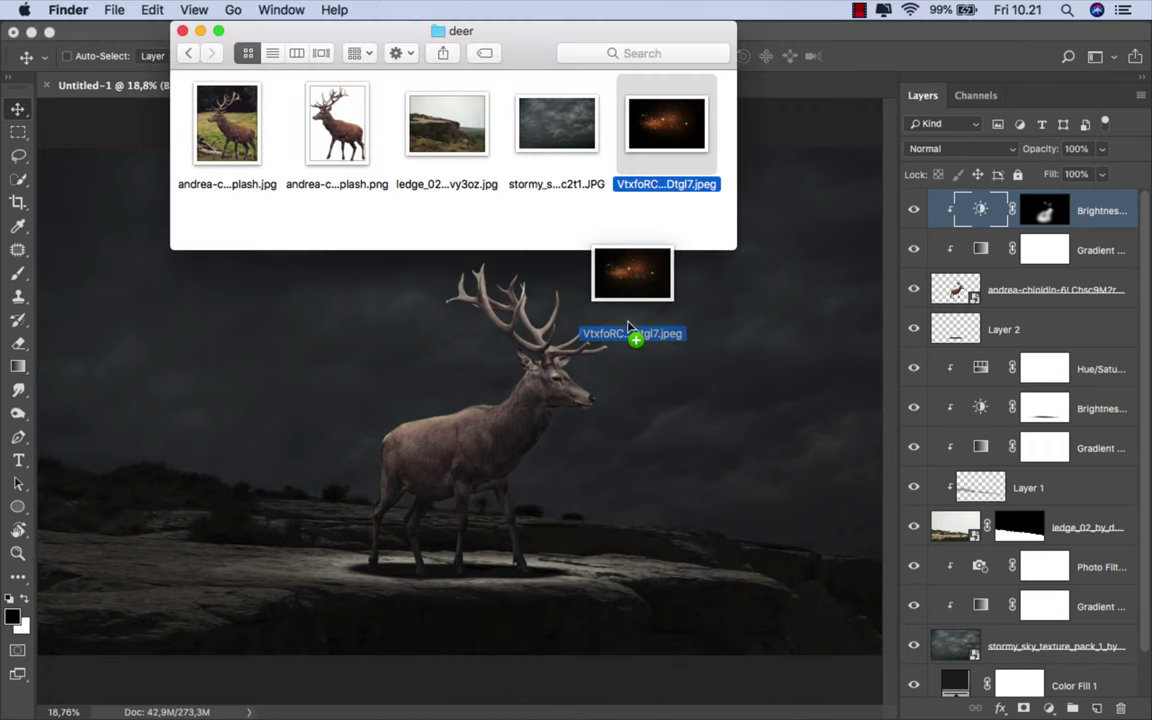
{"action": "left_click_drag", "start_coordinate": [676, 137], "coordinate": [587, 320]}
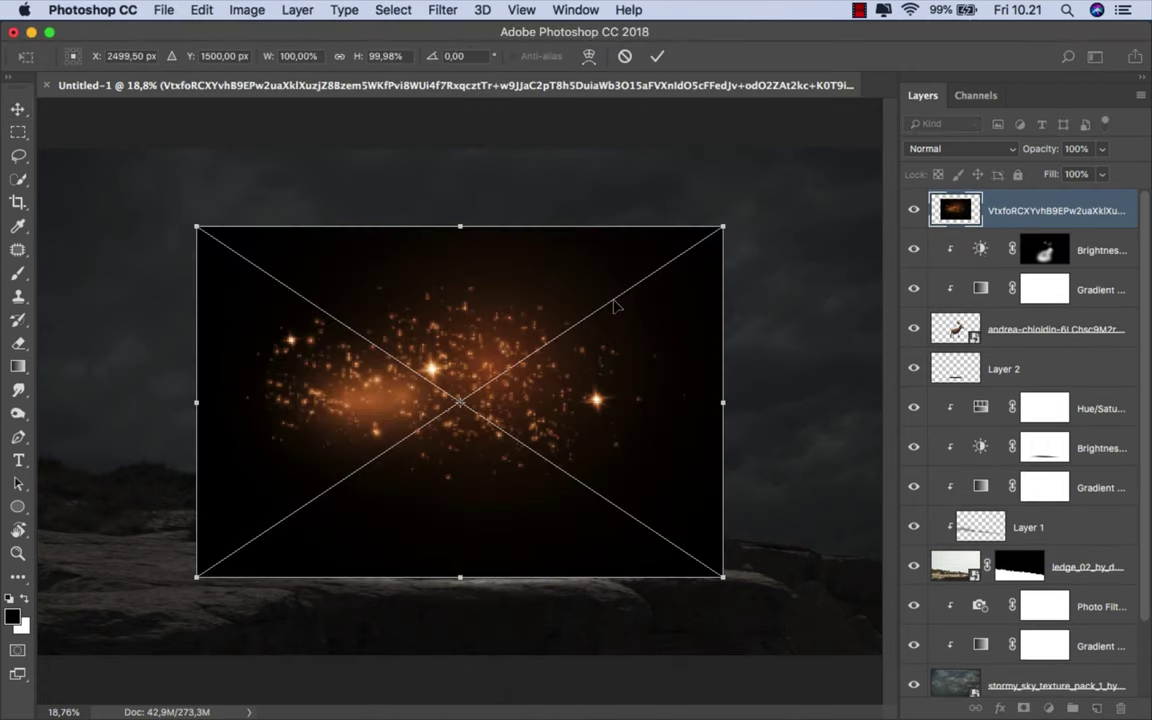
Step: Set the particle layer to Color Dodge and transform it rotated and stretched over the antlers
{"action": "left_click", "coordinate": [948, 148]}
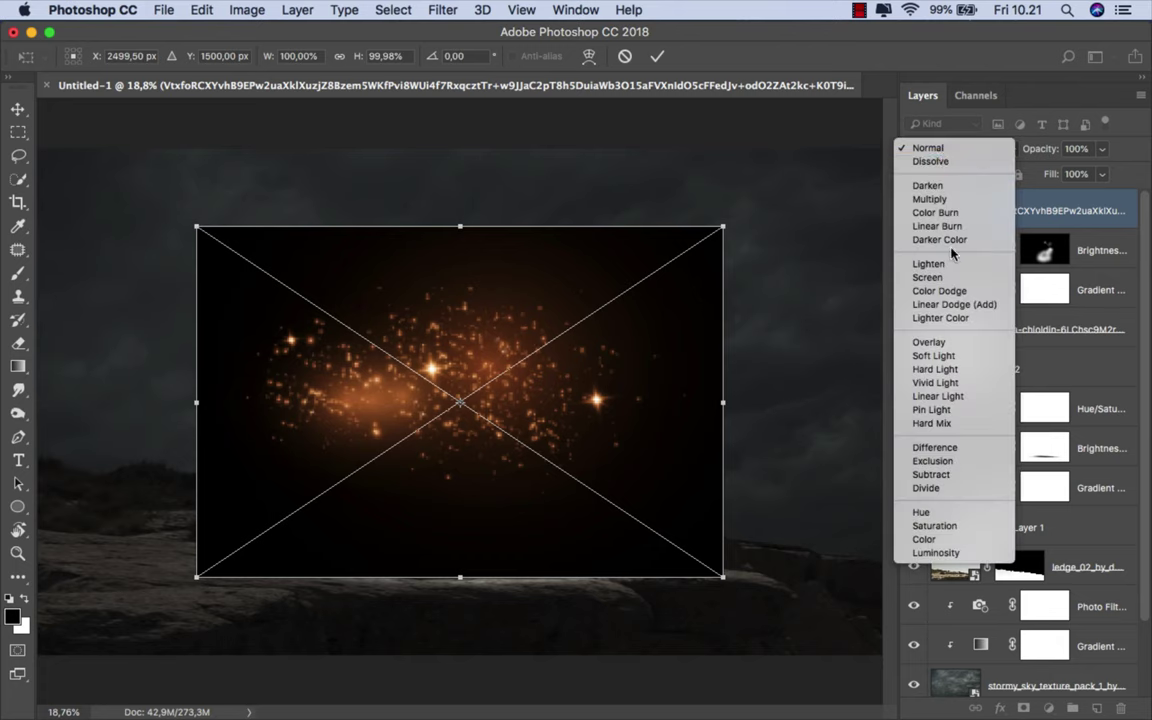
{"action": "left_click", "coordinate": [952, 291]}
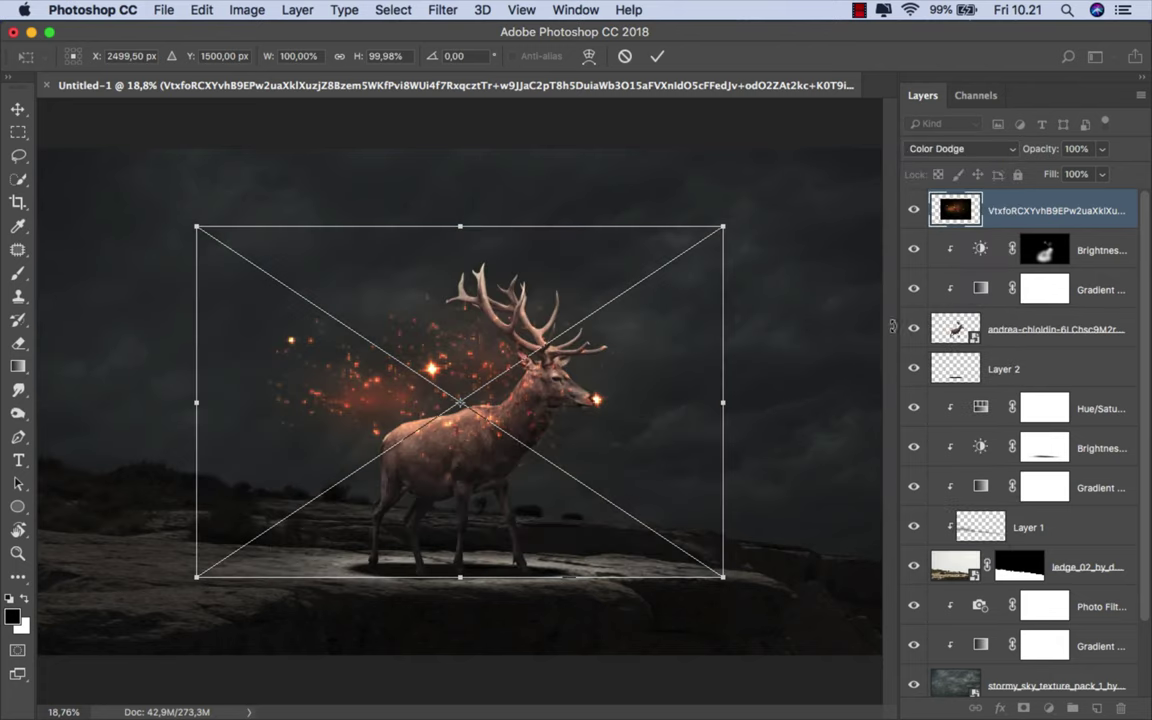
{"action": "left_click_drag", "start_coordinate": [773, 352], "coordinate": [406, 219]}
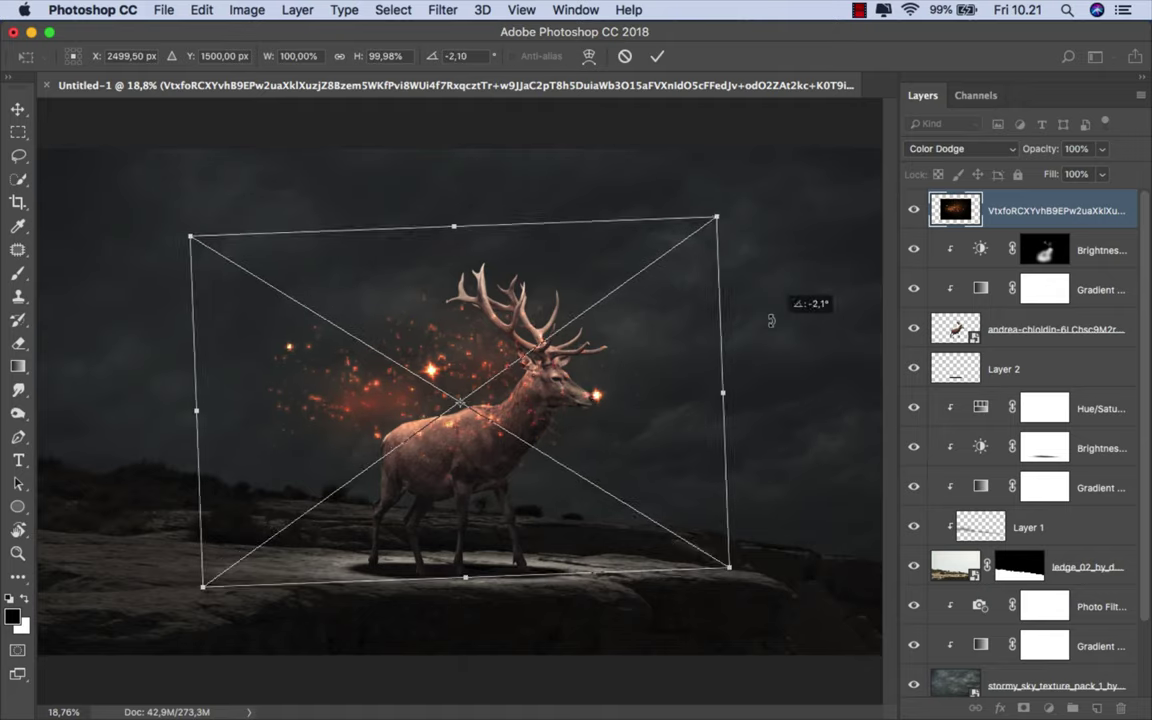
{"action": "left_click_drag", "start_coordinate": [327, 227], "coordinate": [268, 243]}
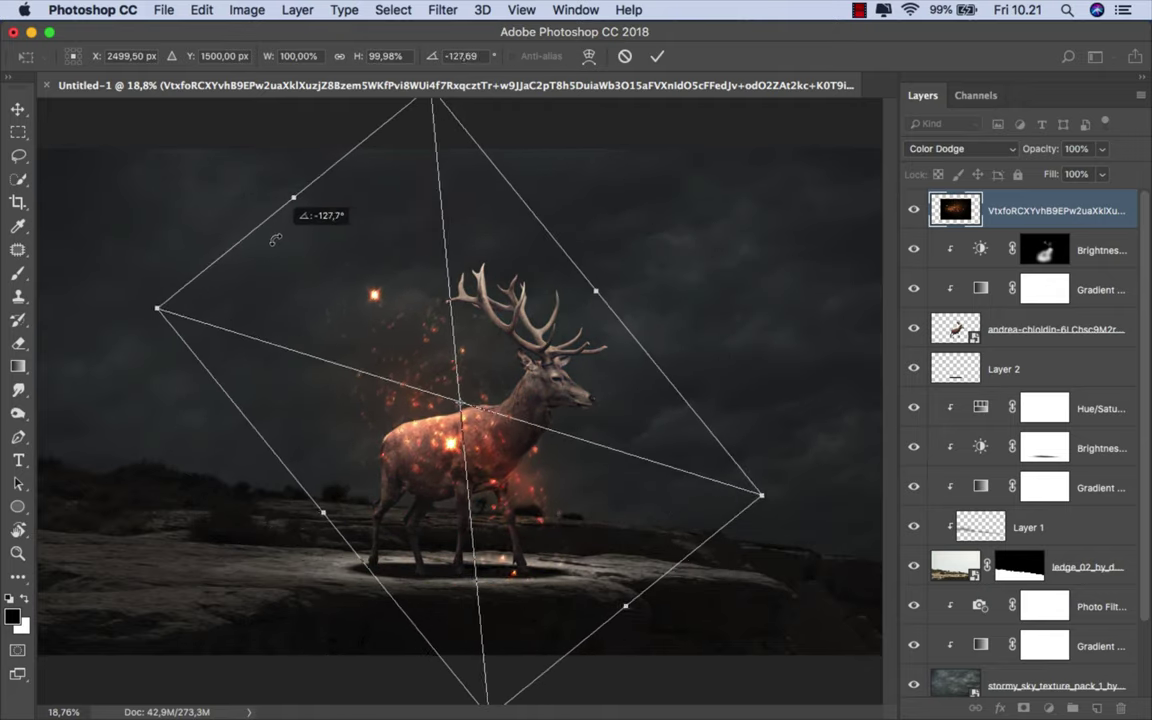
{"action": "mouse_move", "coordinate": [500, 317]}
{"action": "left_mouse_down"}
{"action": "mouse_move", "coordinate": [520, 207]}
{"action": "mouse_move", "coordinate": [515, 131]}
{"action": "left_mouse_up"}
{"action": "left_click_drag", "start_coordinate": [783, 346], "coordinate": [756, 398]}
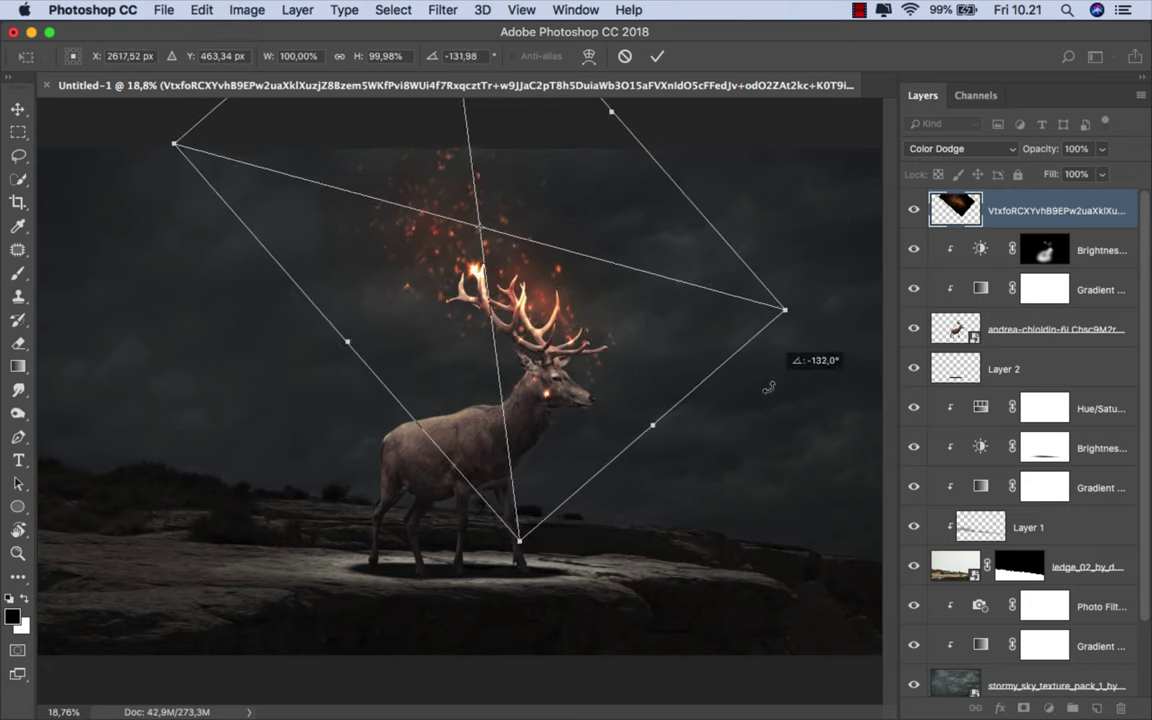
{"action": "scroll", "coordinate": [514, 361], "scroll_direction": "down", "scroll_amount": 3}
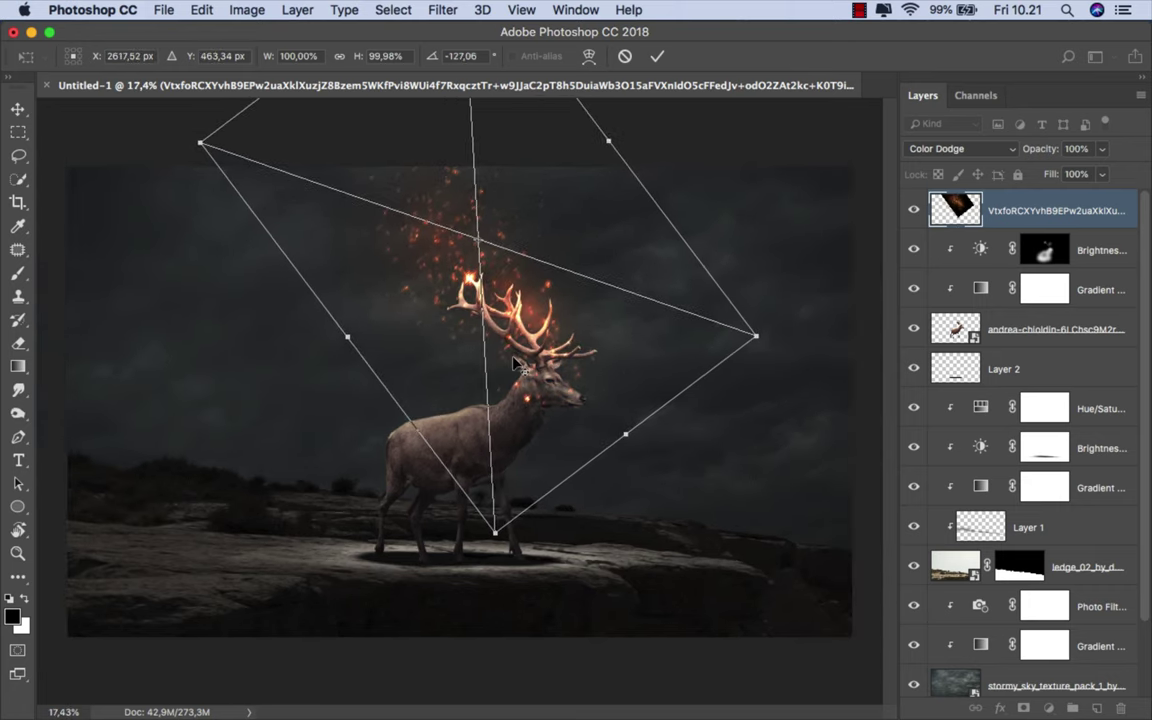
{"action": "left_click_drag", "start_coordinate": [596, 162], "coordinate": [597, 158]}
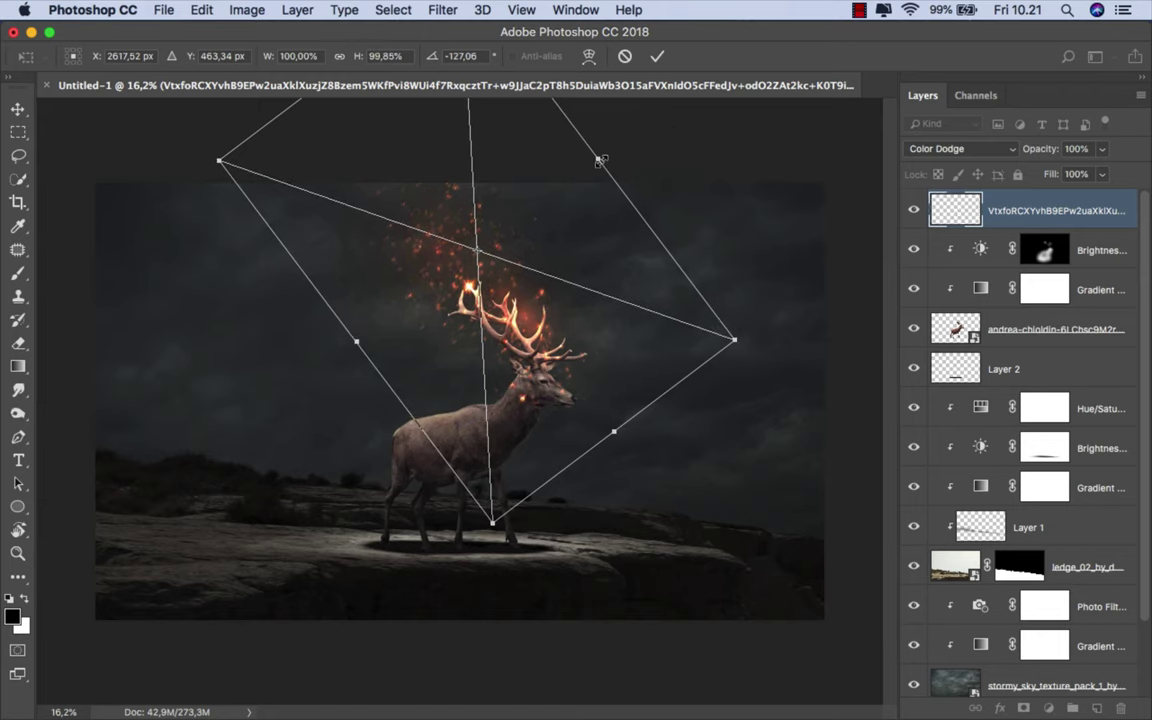
{"action": "left_click", "coordinate": [659, 57]}
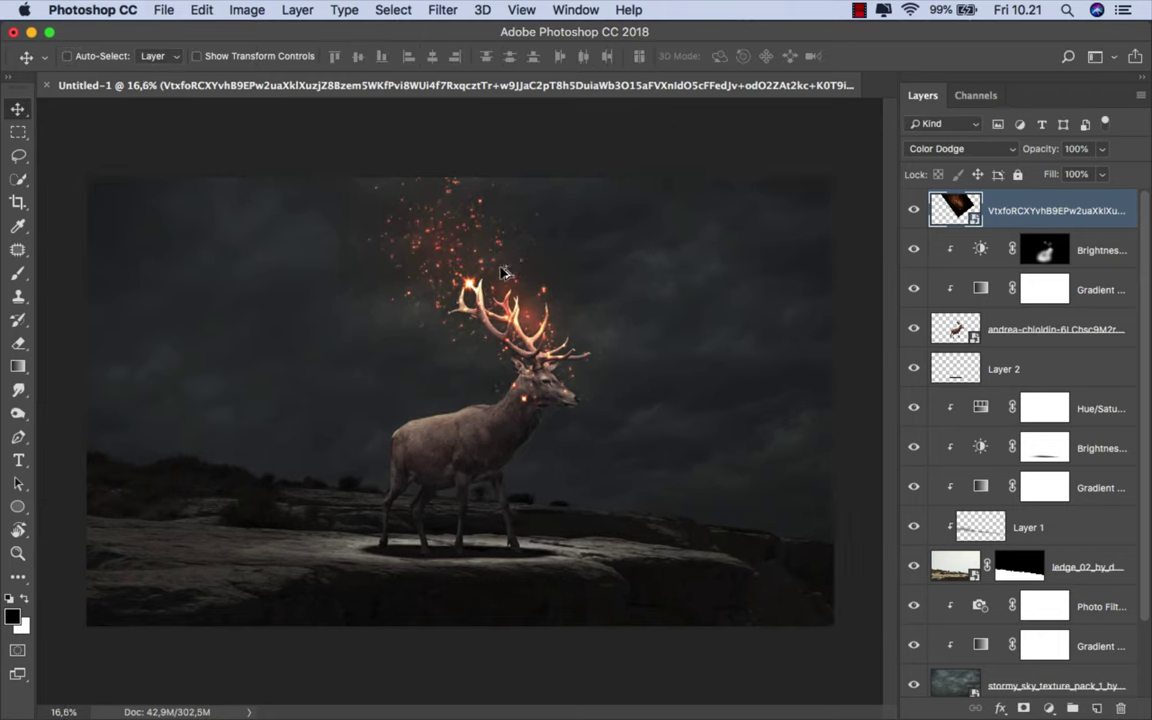
Step: Nudge the ember glow slightly right and add a layer mask to it
{"action": "scroll", "coordinate": [488, 289], "scroll_direction": "up", "scroll_amount": 3}
{"action": "left_click_drag", "start_coordinate": [499, 276], "coordinate": [517, 276]}
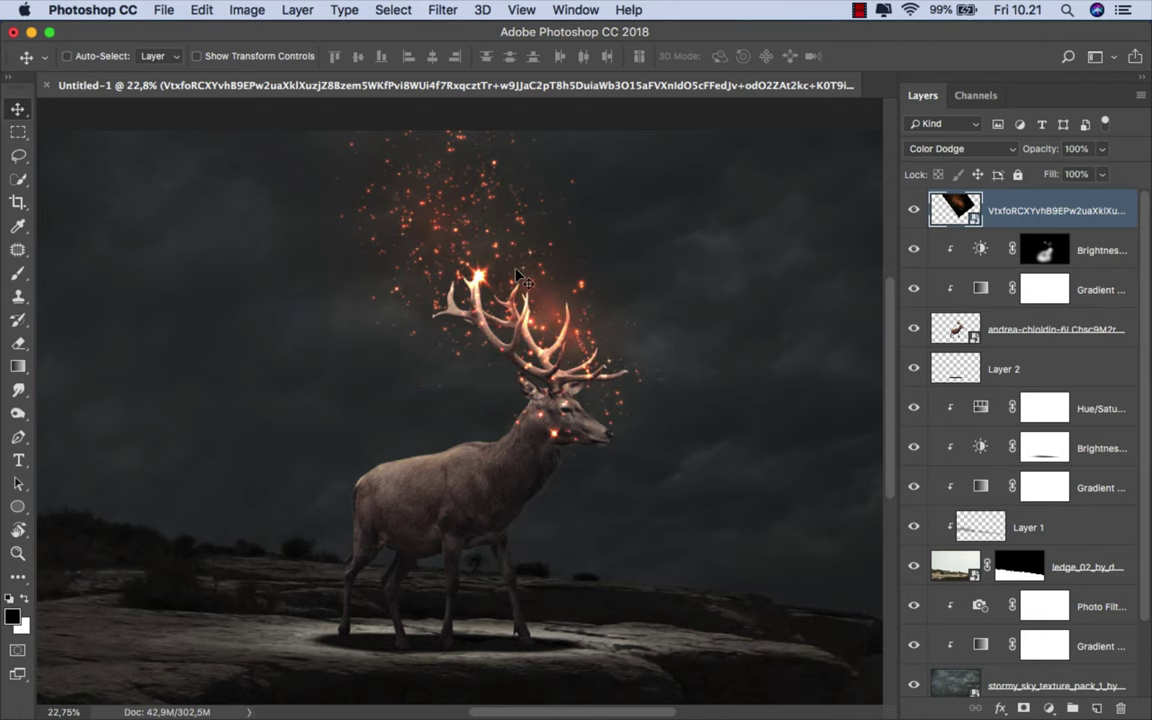
{"action": "scroll", "coordinate": [517, 276], "scroll_direction": "down", "scroll_amount": 3}
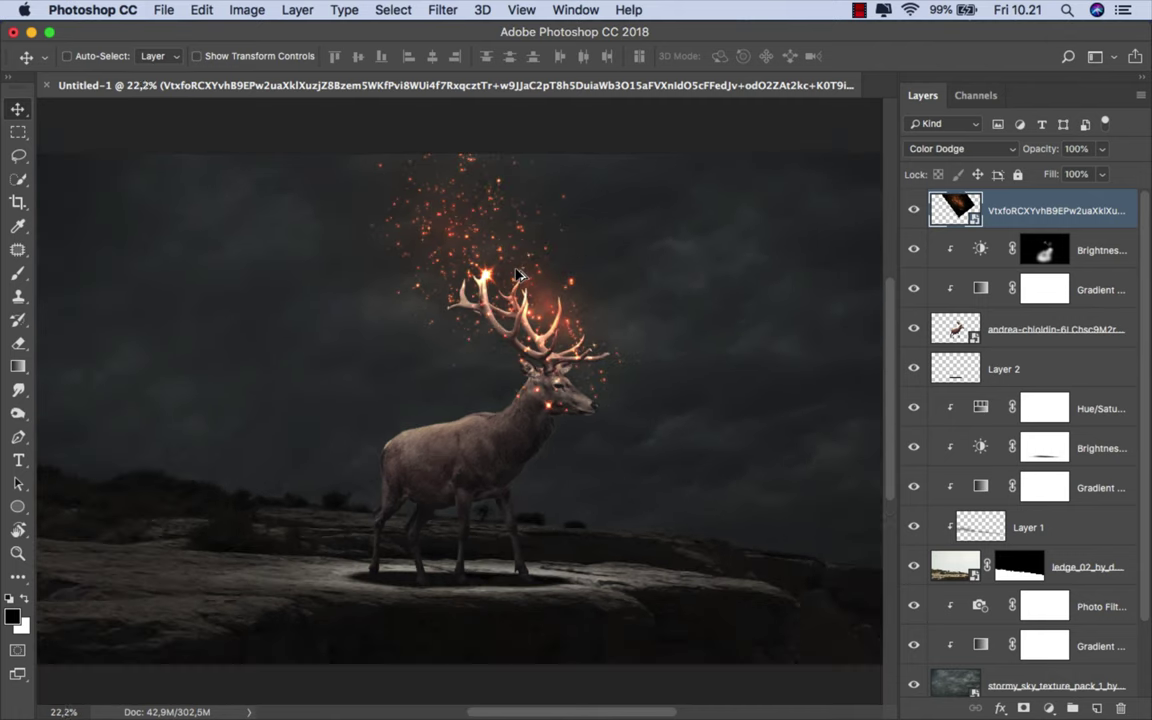
{"action": "scroll", "coordinate": [517, 276], "scroll_direction": "up", "scroll_amount": 2}
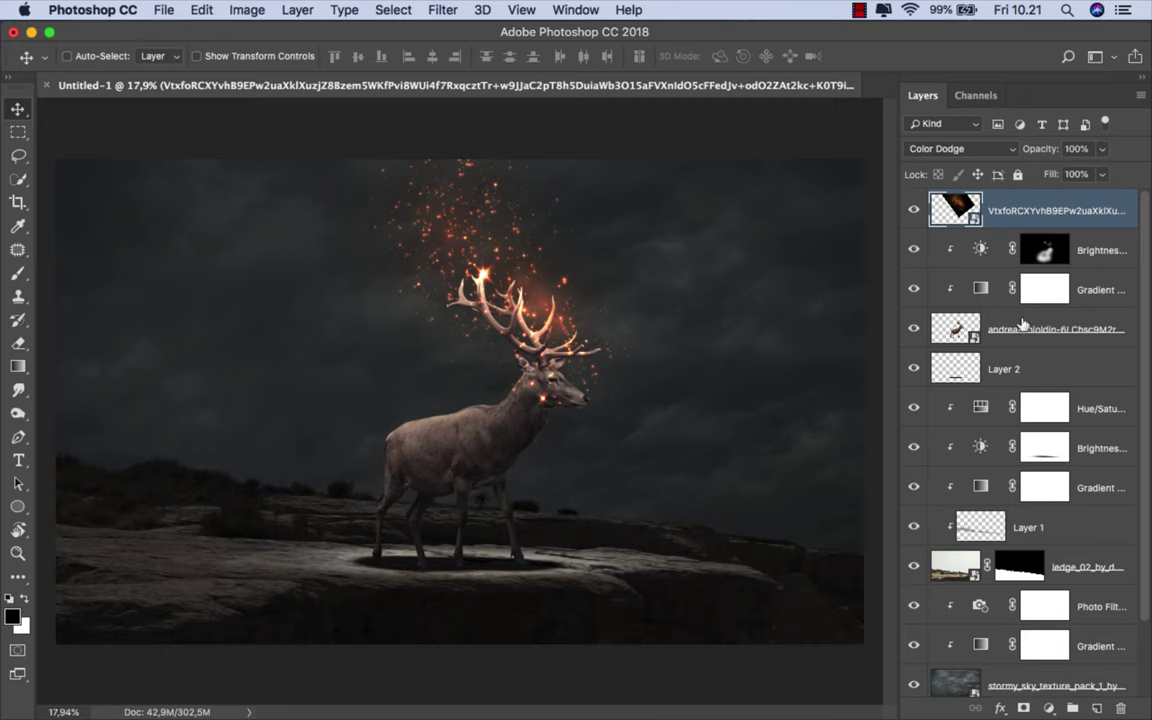
{"action": "left_click", "coordinate": [1024, 708]}
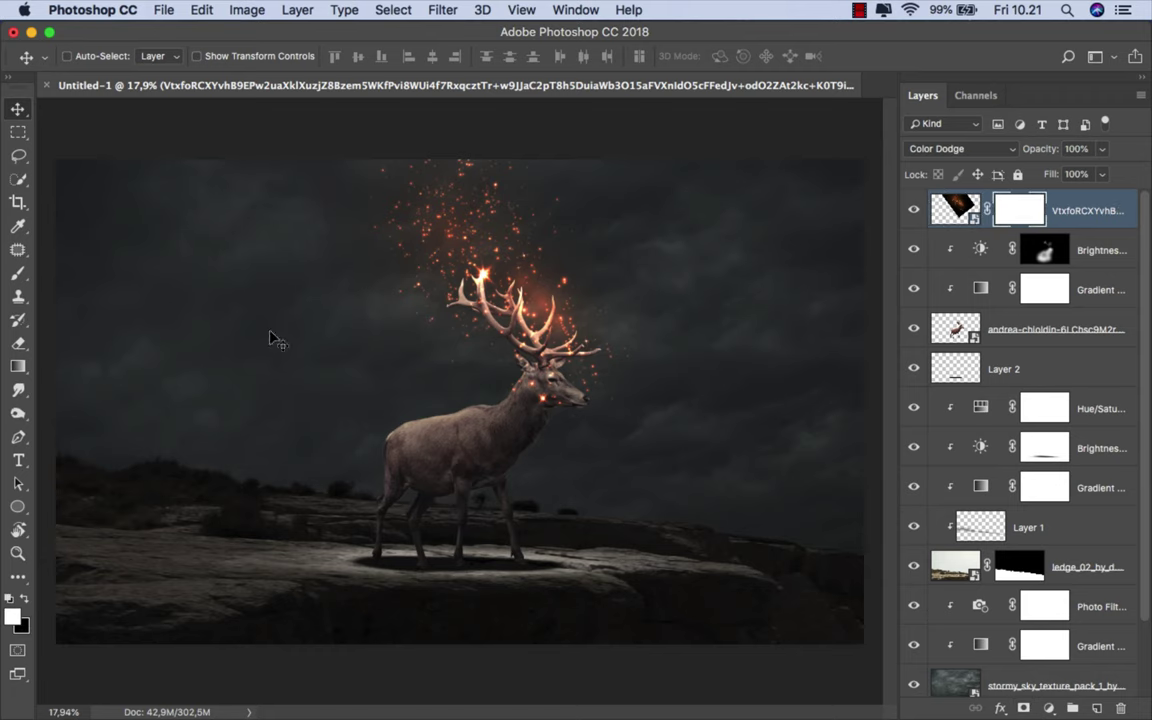
Step: Switch to the Brush tool with an 82 px brush size
{"action": "left_click", "coordinate": [18, 274]}
{"action": "left_click", "coordinate": [100, 270]}
{"action": "scroll", "coordinate": [545, 400], "scroll_direction": "up", "scroll_amount": 5}
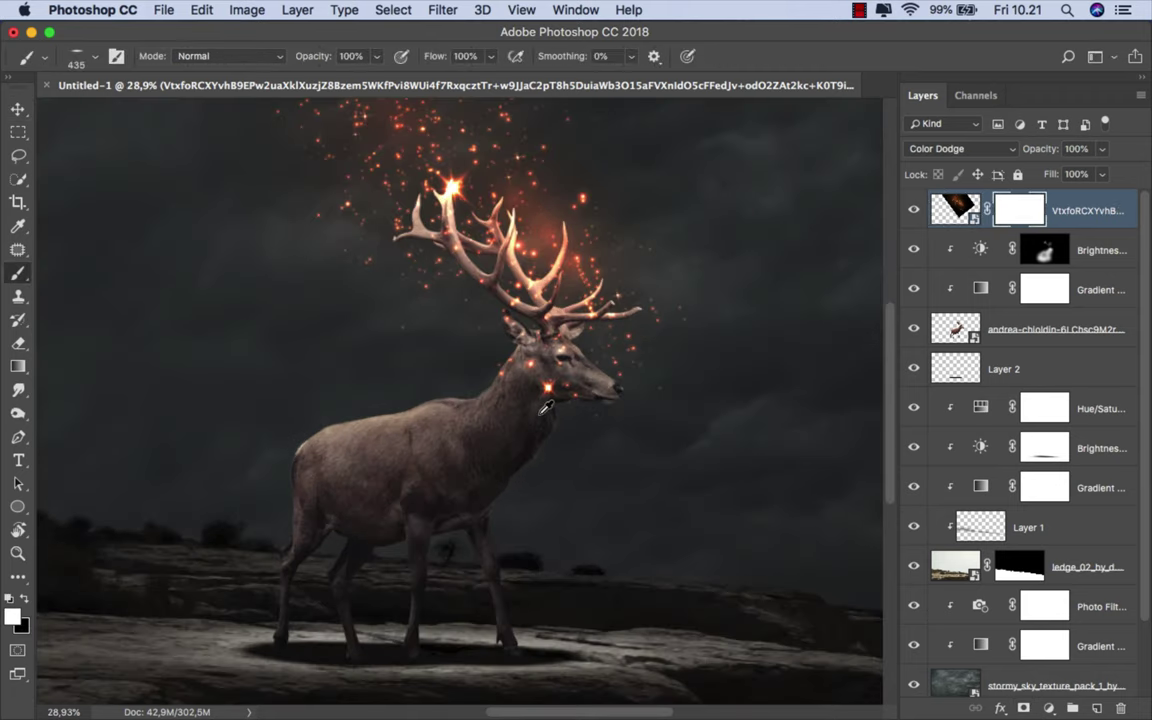
{"action": "scroll", "coordinate": [545, 405], "scroll_direction": "up", "scroll_amount": 5}
{"action": "right_click", "coordinate": [570, 390]}
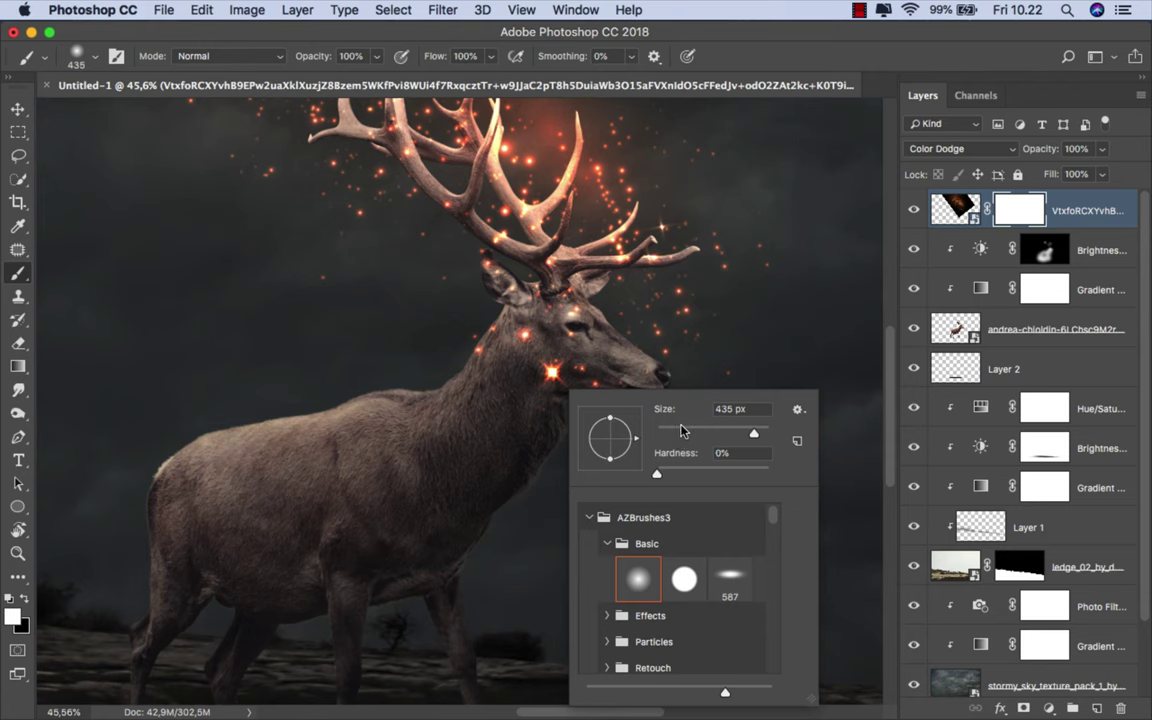
{"action": "left_click", "coordinate": [681, 430]}
{"action": "type", "text": "82"}
{"action": "key", "text": "Return"}
Step: Paint black on the mask to hide the spark on the deer's neck, then fit the image to the window
{"action": "scroll", "coordinate": [545, 373], "scroll_direction": "up", "scroll_amount": 4}
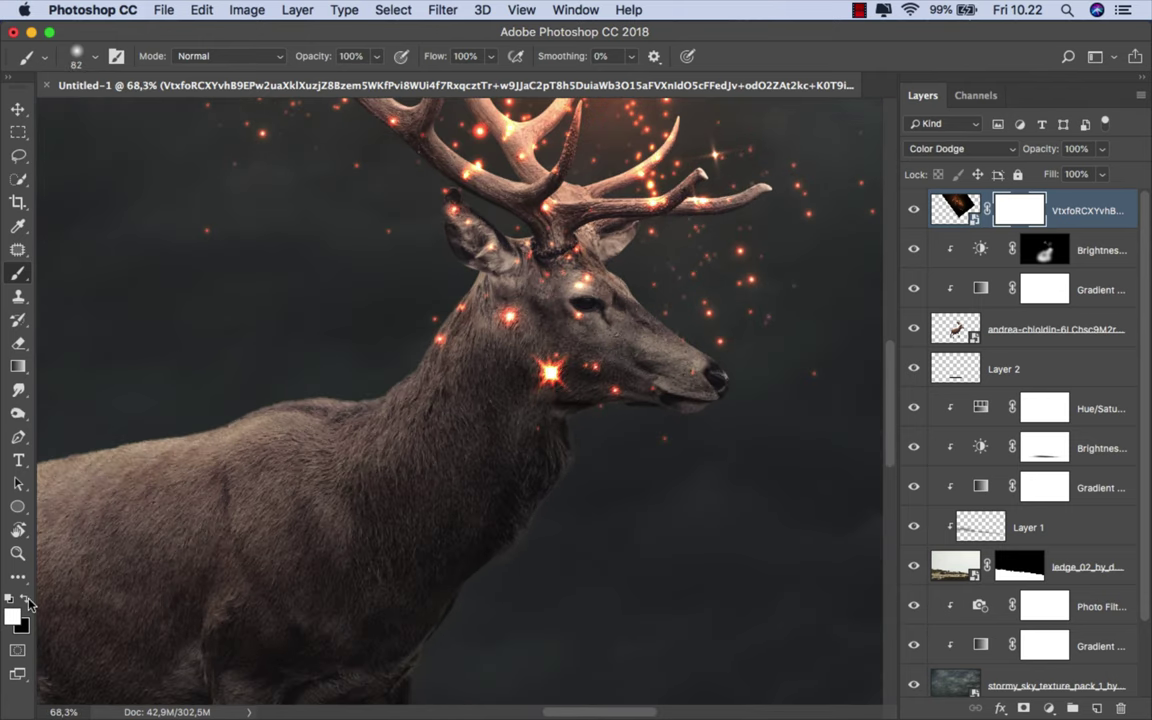
{"action": "left_click", "coordinate": [26, 599]}
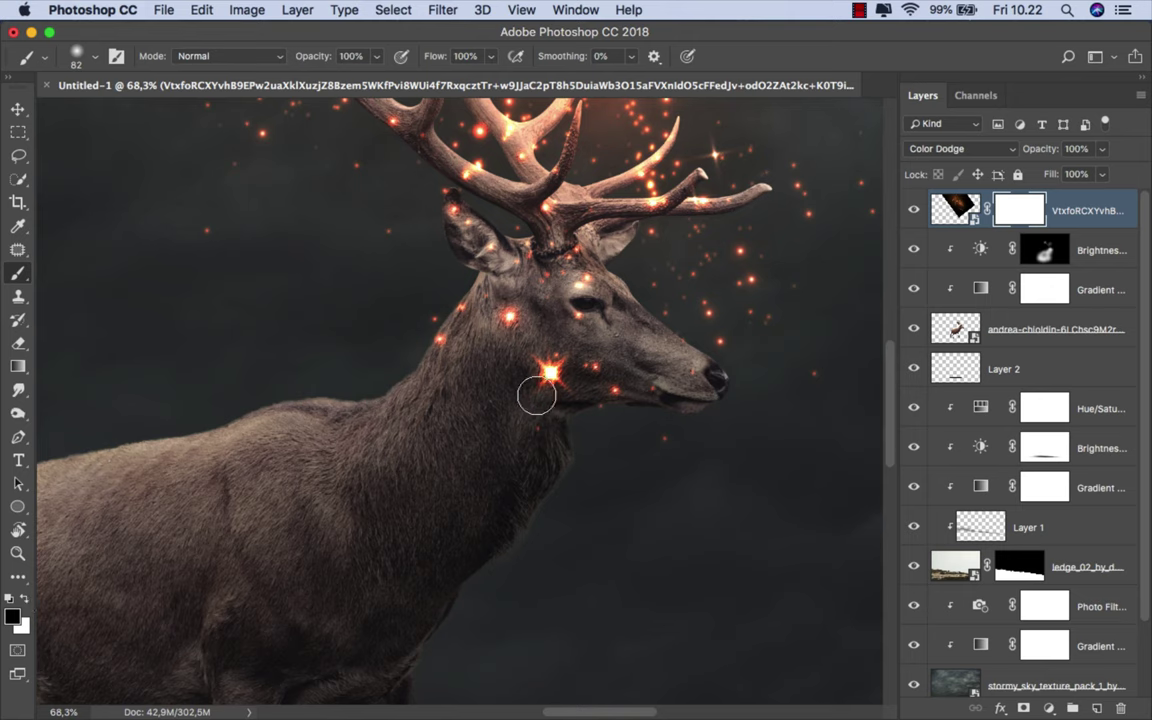
{"action": "left_click_drag", "start_coordinate": [535, 391], "coordinate": [549, 361]}
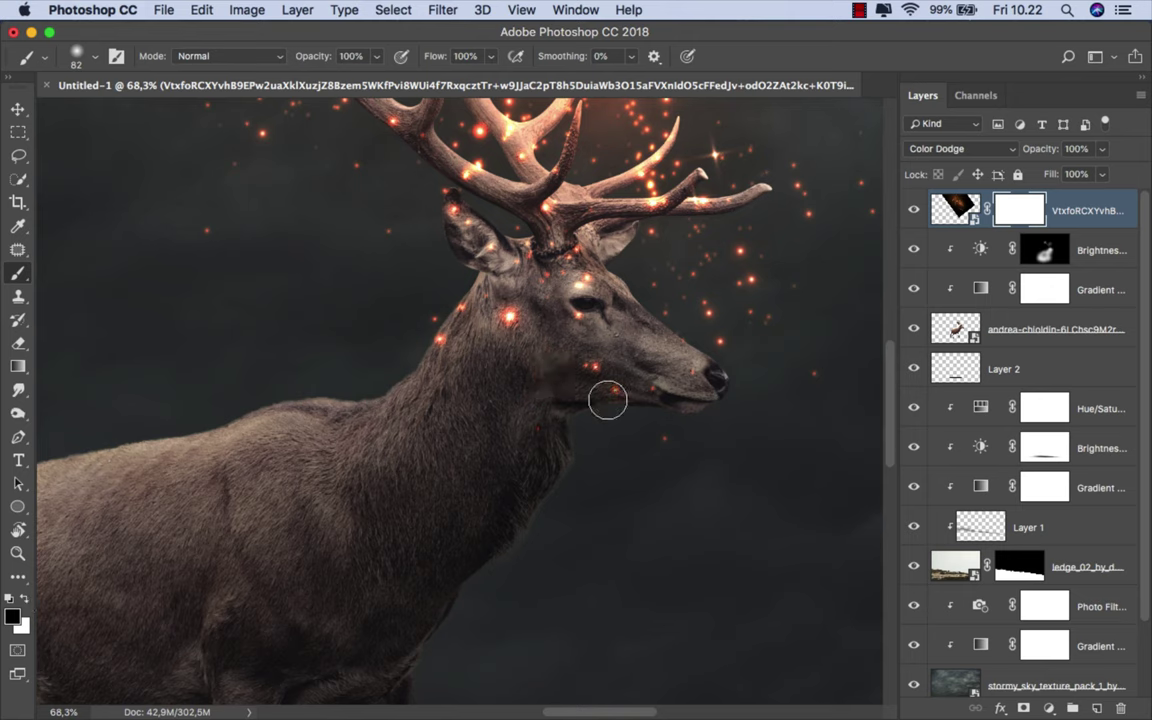
{"action": "scroll", "coordinate": [673, 452], "scroll_direction": "down", "scroll_amount": 2}
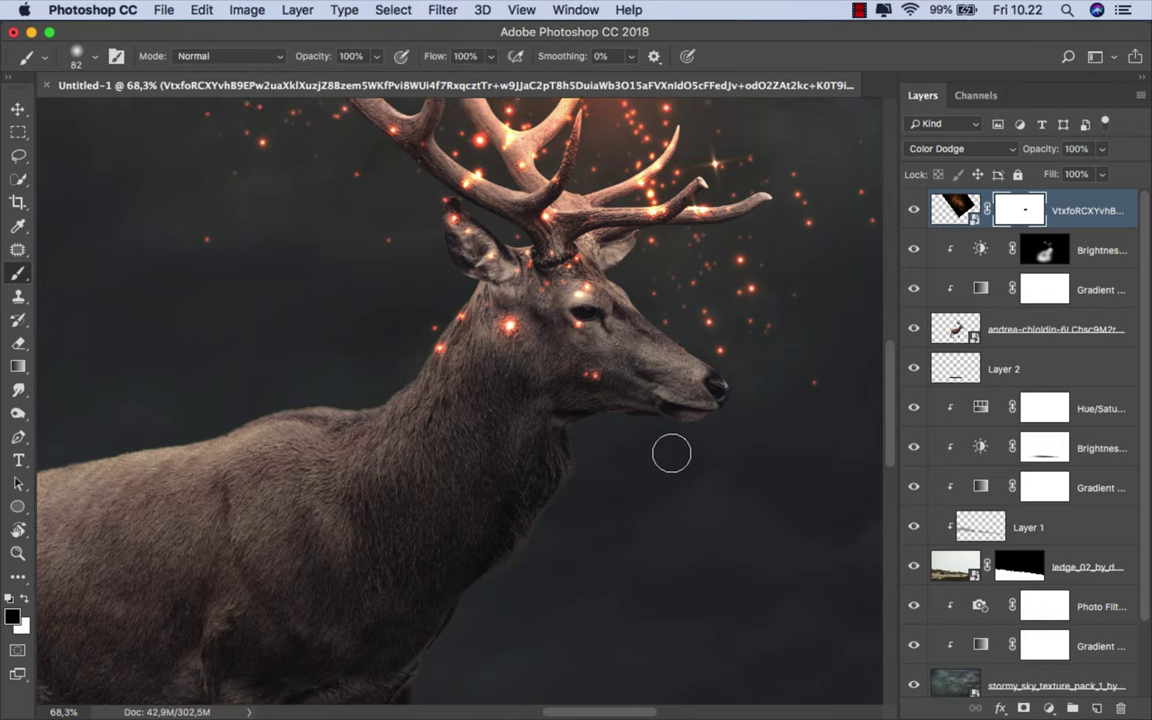
{"action": "scroll", "coordinate": [505, 465], "scroll_direction": "down", "scroll_amount": 3}
{"action": "scroll", "coordinate": [470, 455], "scroll_direction": "up", "scroll_amount": 6}
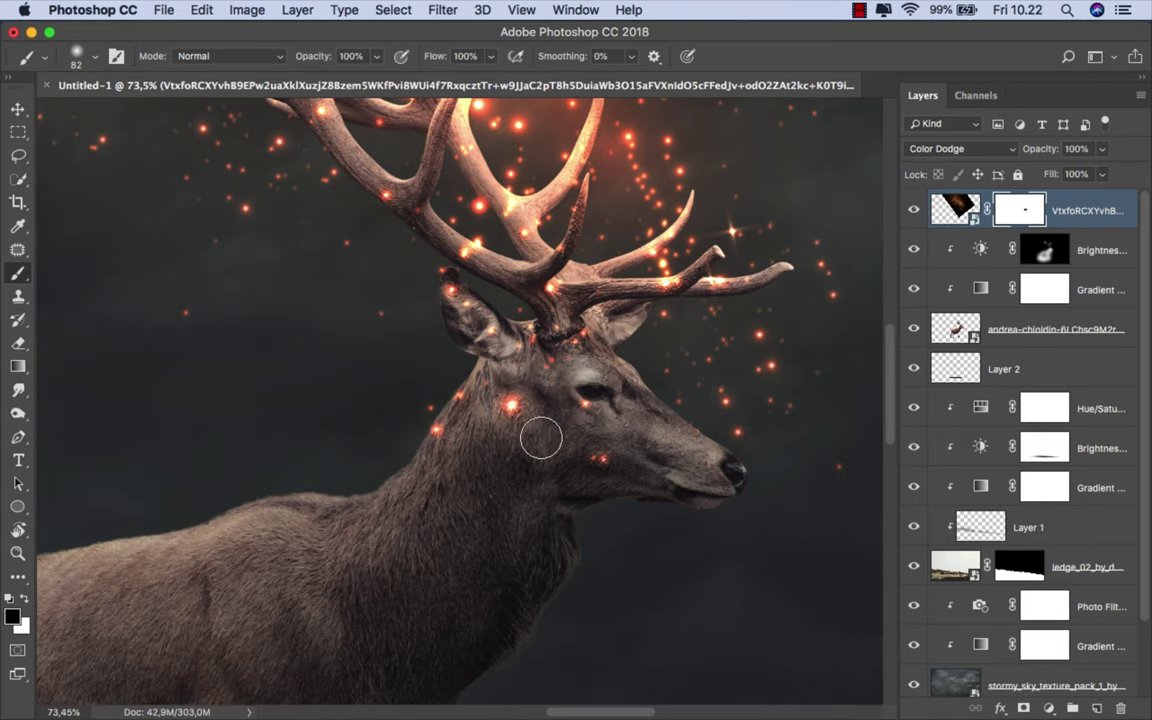
{"action": "key", "text": "super+0"}
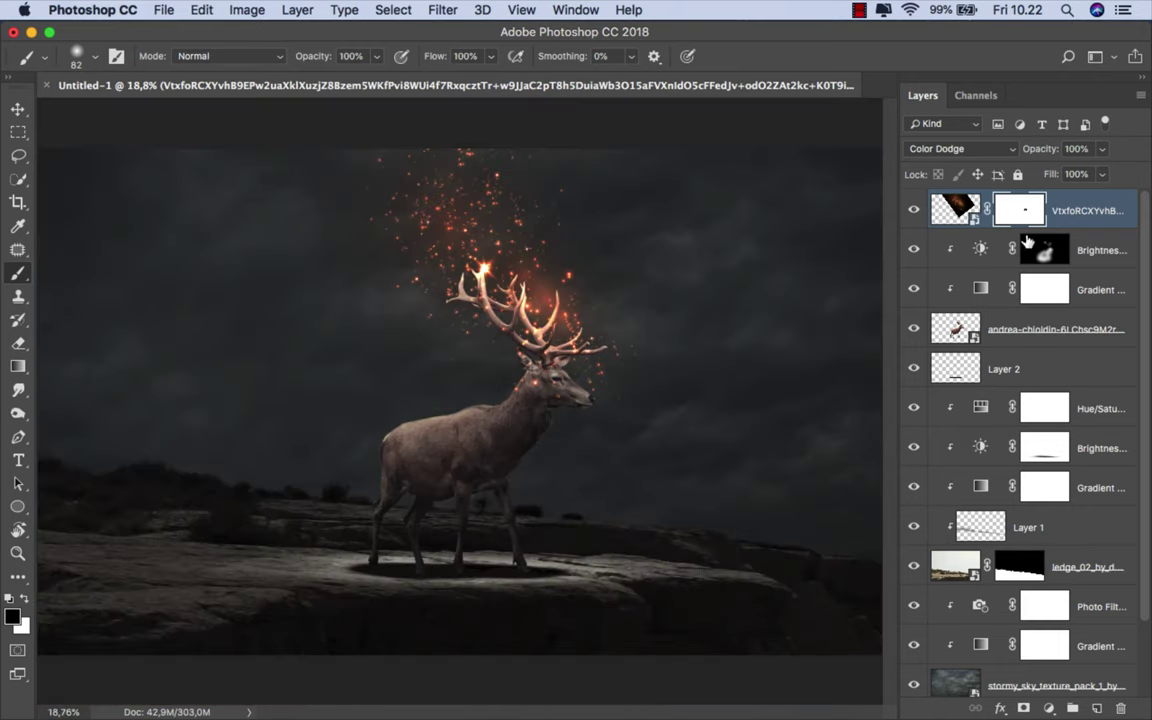
{"action": "key", "text": "v"}
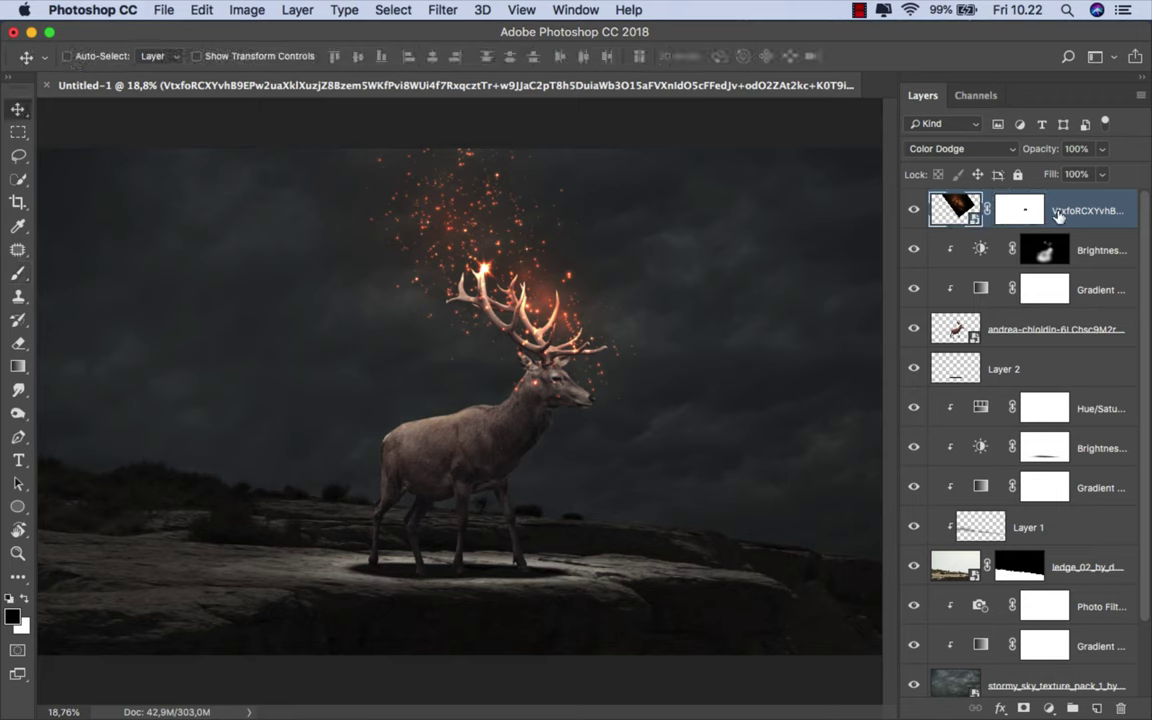
Step: Add a new layer above Hue/Saturation 1 and set the foreground colour to orange #ffa071
{"action": "left_click", "coordinate": [1090, 406]}
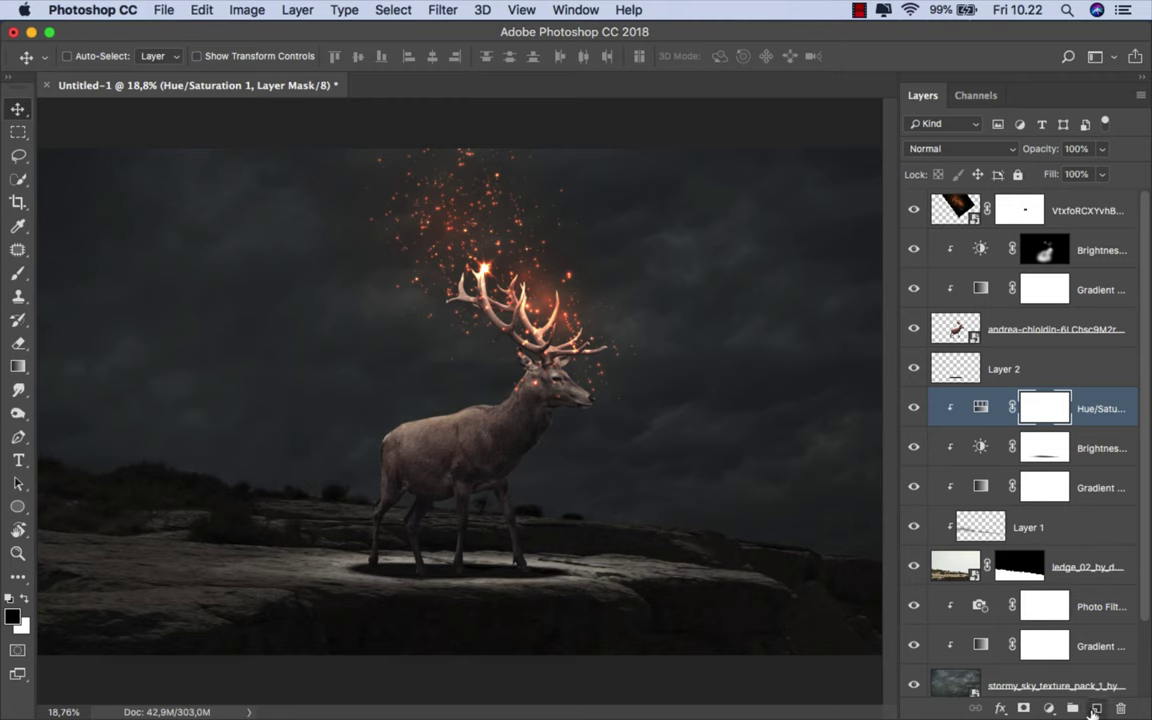
{"action": "left_click", "coordinate": [1096, 707]}
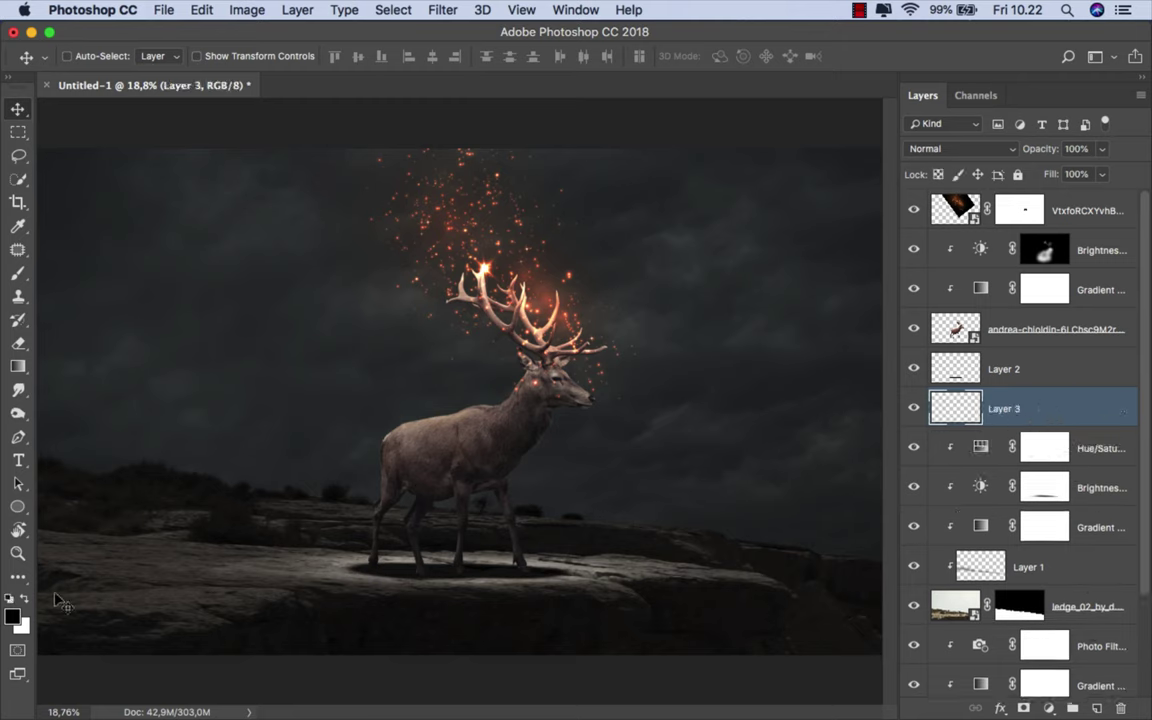
{"action": "left_click", "coordinate": [12, 614]}
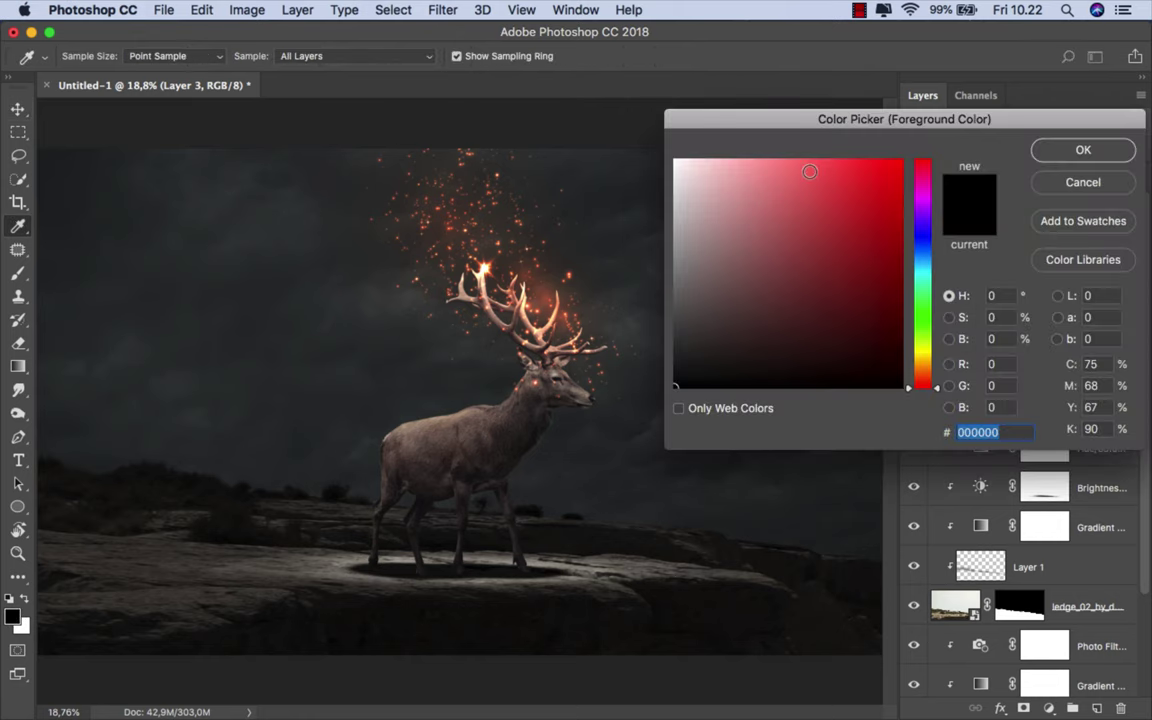
{"action": "left_click_drag", "start_coordinate": [810, 171], "coordinate": [801, 146]}
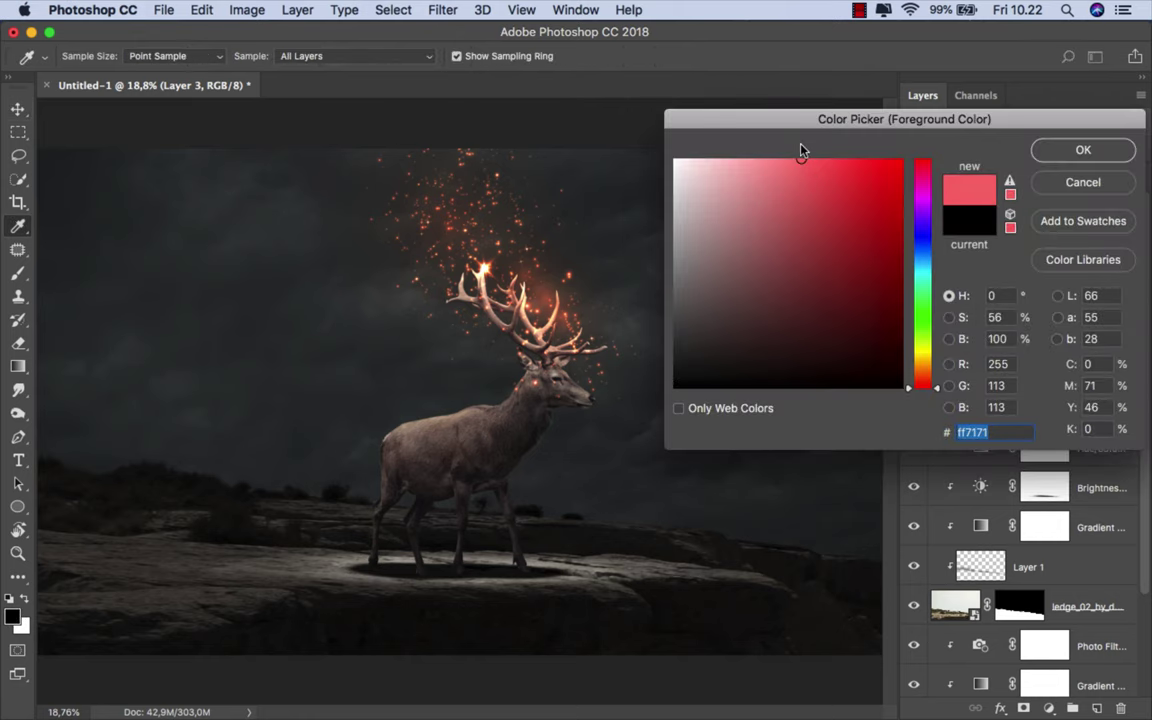
{"action": "left_click_drag", "start_coordinate": [929, 373], "coordinate": [926, 378]}
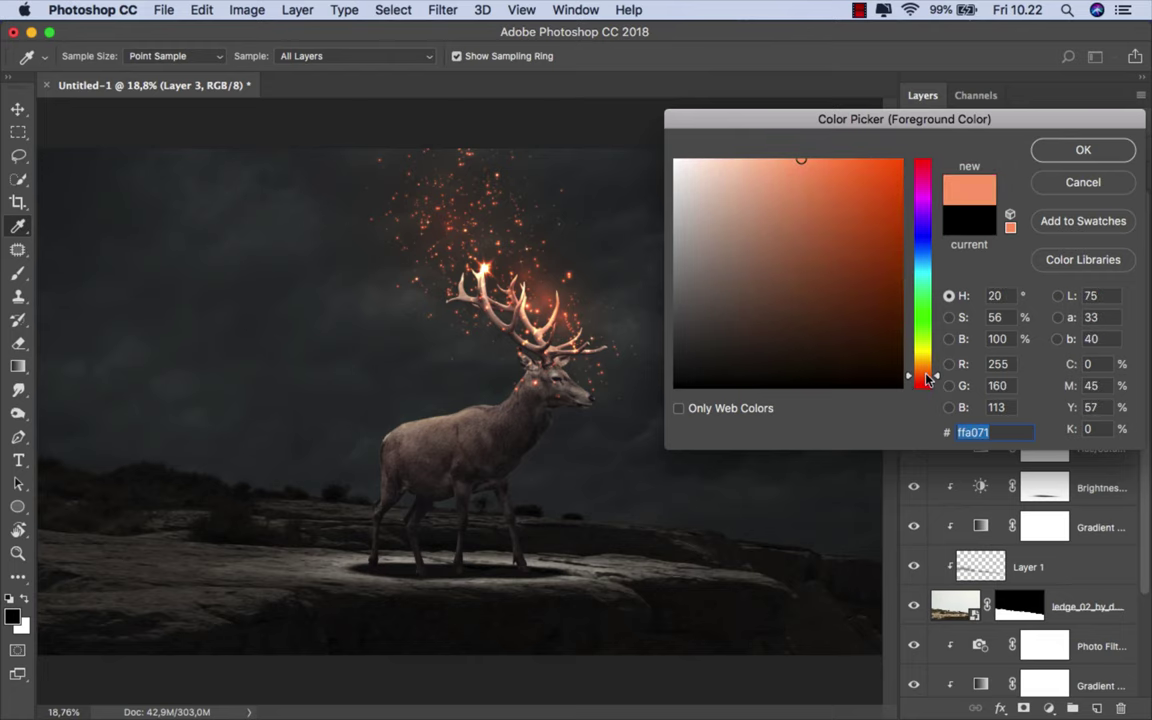
{"action": "left_click", "coordinate": [1070, 150]}
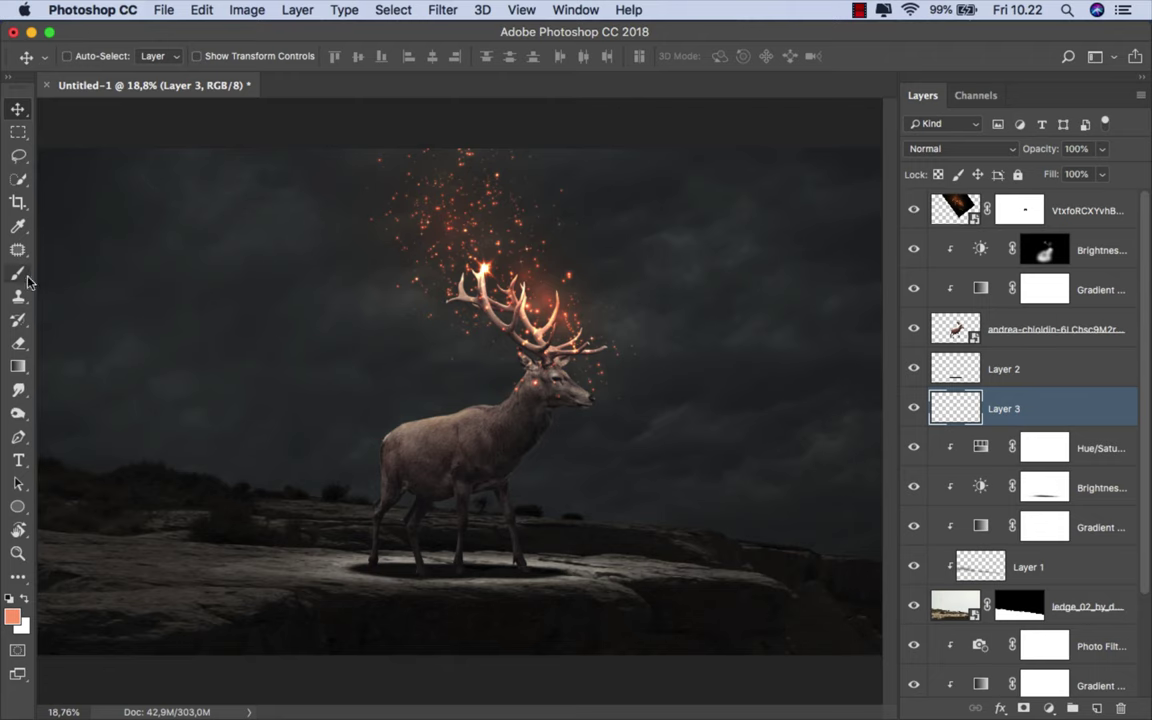
{"action": "left_click_drag", "start_coordinate": [18, 273], "coordinate": [75, 272]}
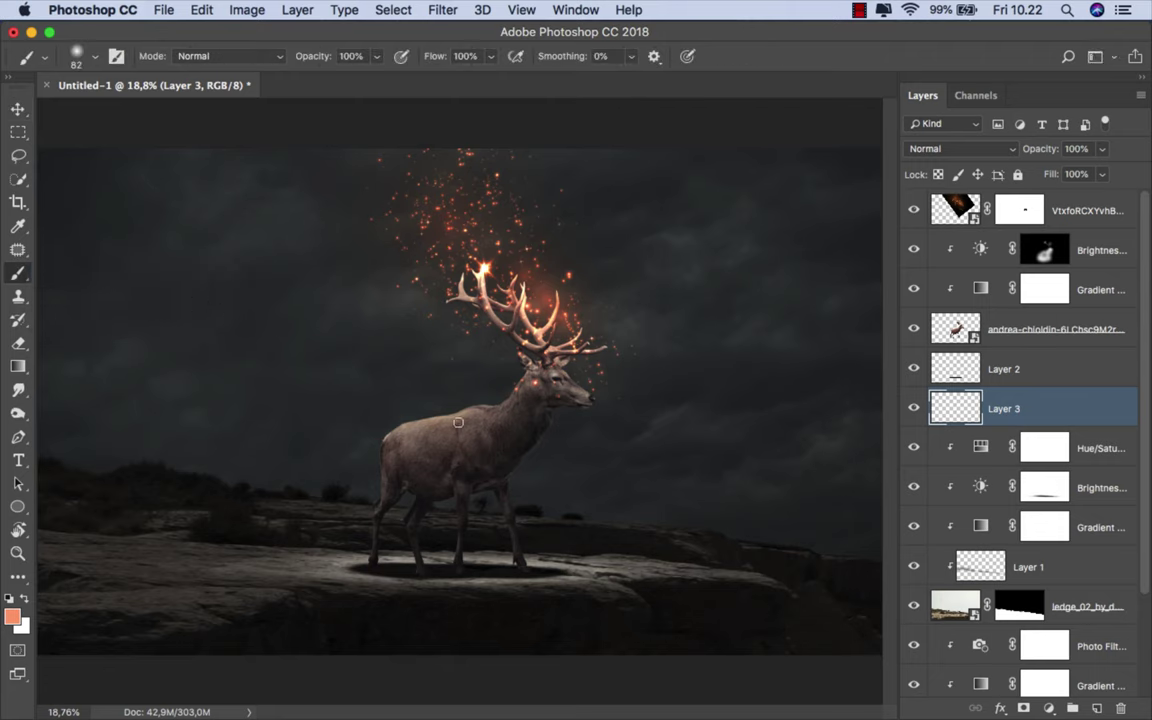
Step: Paint an orange glow under the stag's hooves with a huge, soft, flattened brush
{"action": "right_click", "coordinate": [472, 428]}
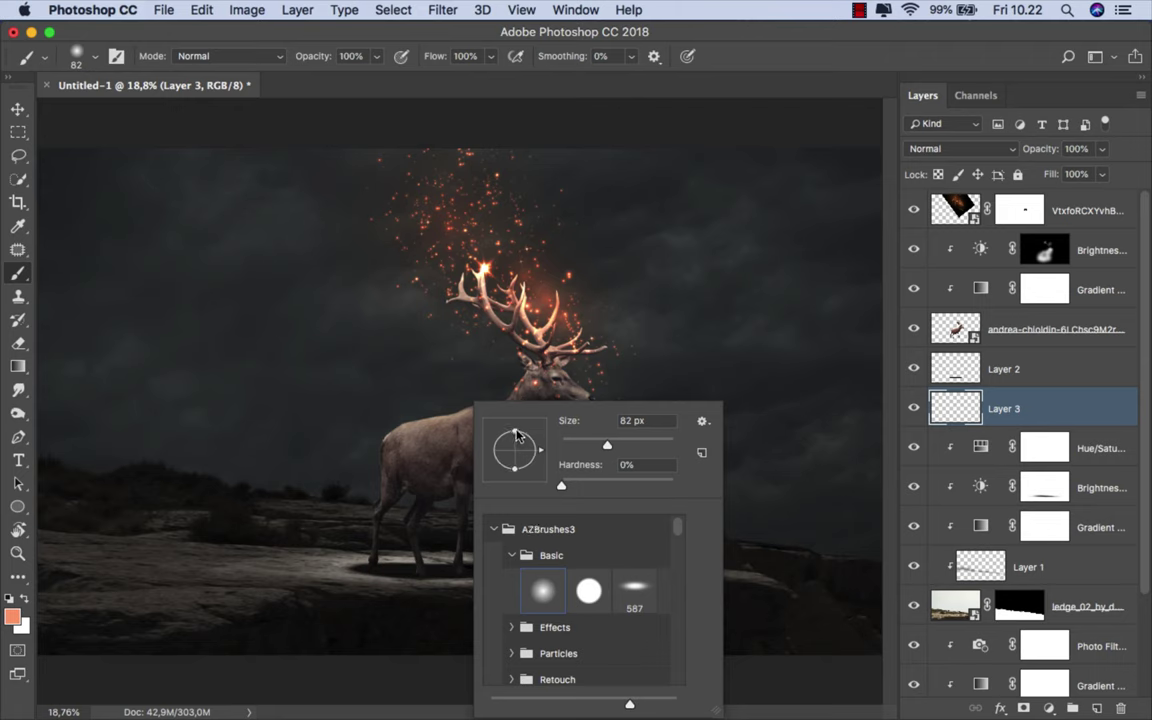
{"action": "left_click_drag", "start_coordinate": [514, 469], "coordinate": [518, 450]}
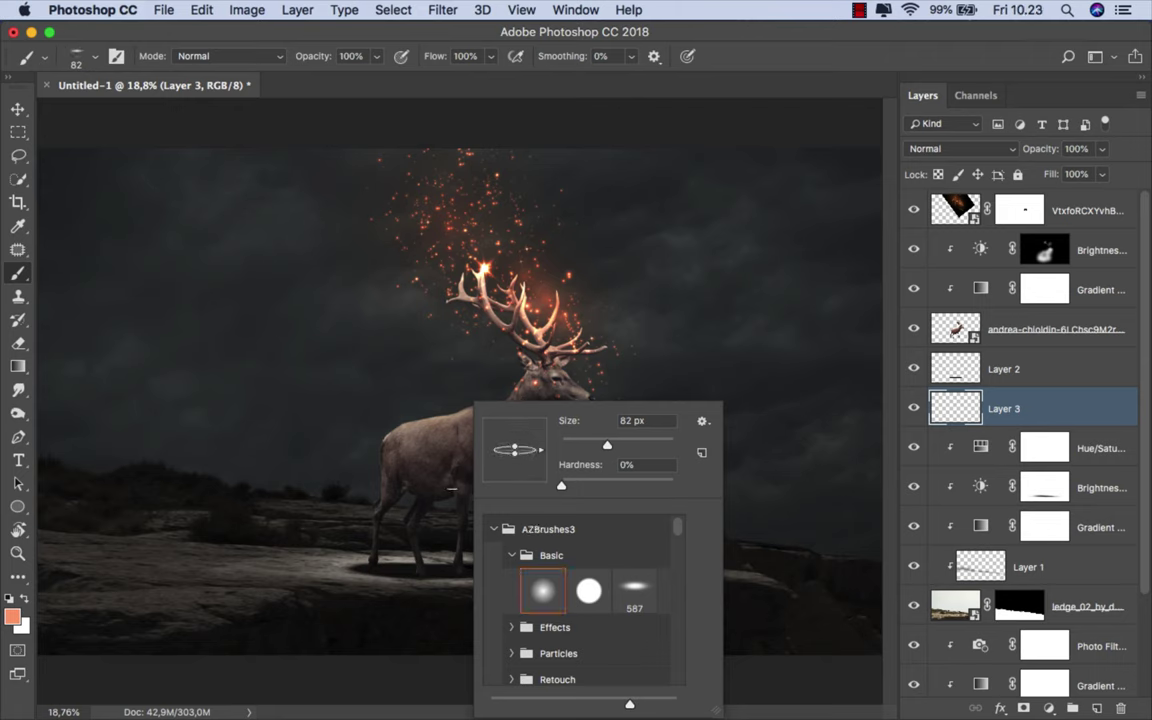
{"action": "left_click_drag", "start_coordinate": [415, 508], "coordinate": [597, 495]}
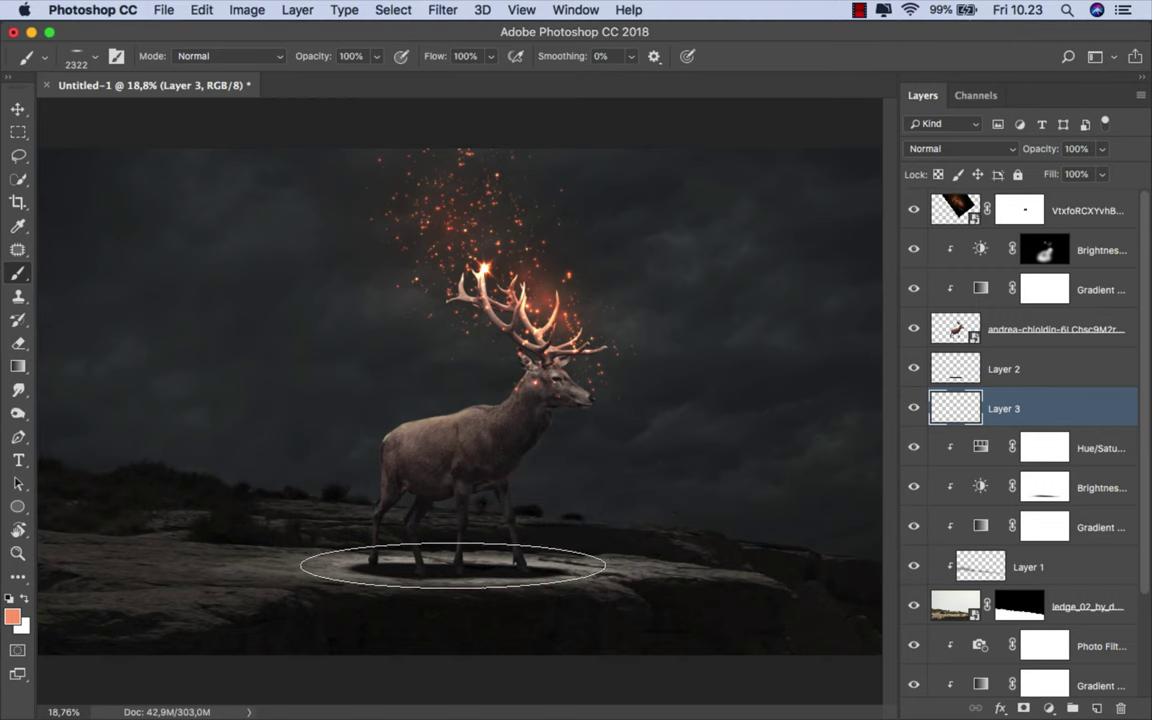
{"action": "left_click", "coordinate": [452, 566]}
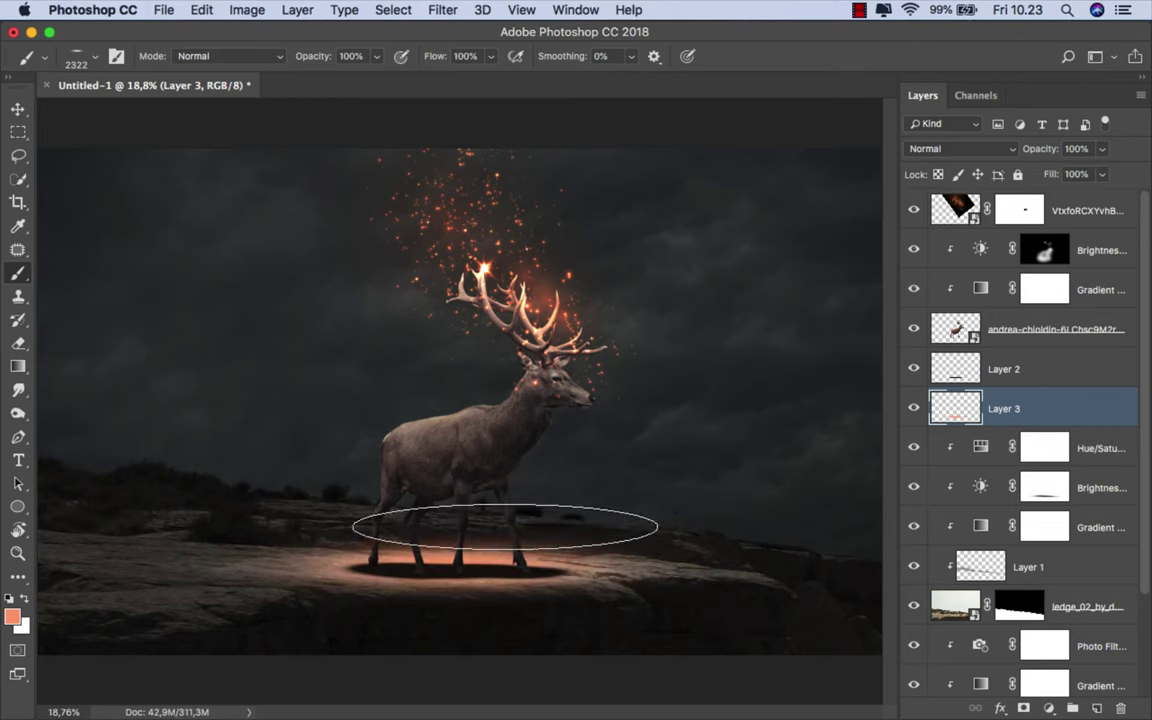
Step: Blend the glow as Overlay and stretch it wider and taller across the ledge
{"action": "left_click", "coordinate": [928, 150]}
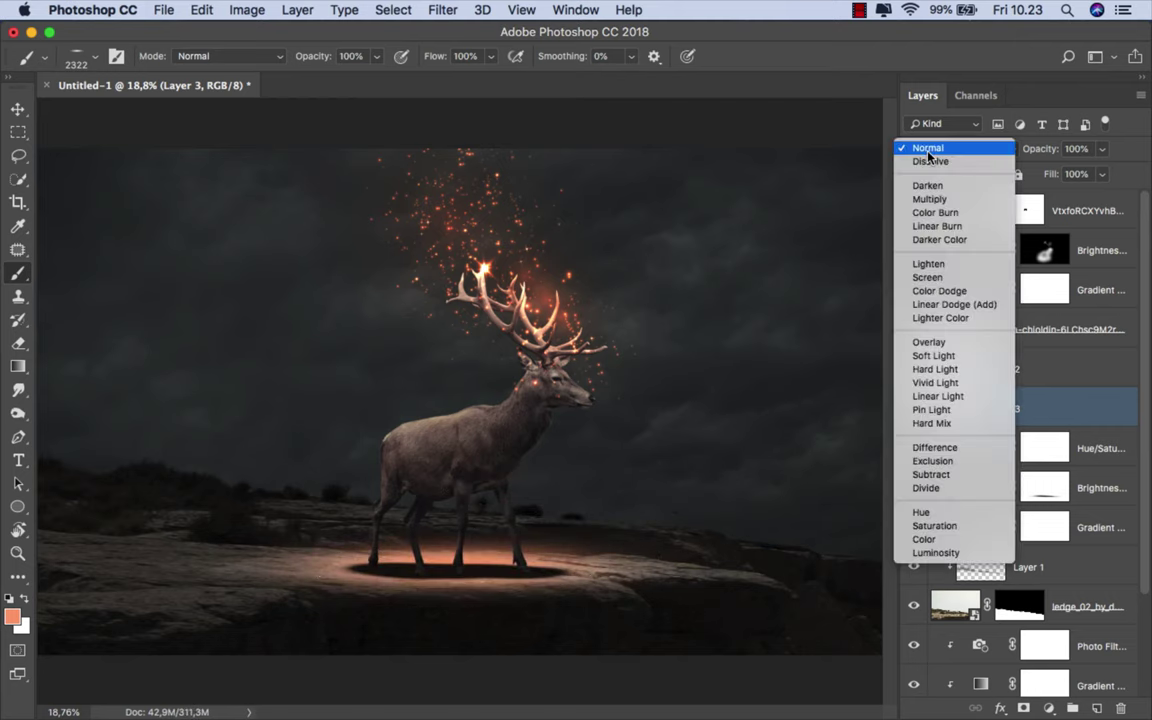
{"action": "left_click", "coordinate": [936, 343]}
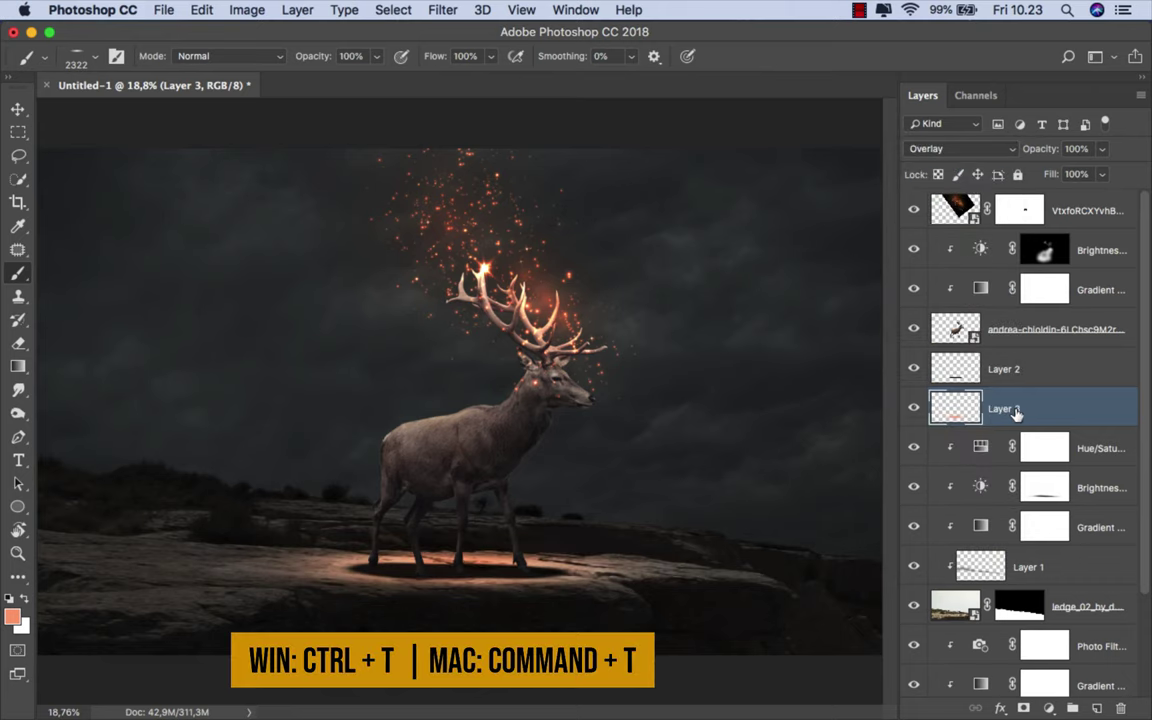
{"action": "key", "text": "super+t"}
{"action": "key", "text": "super+minus"}
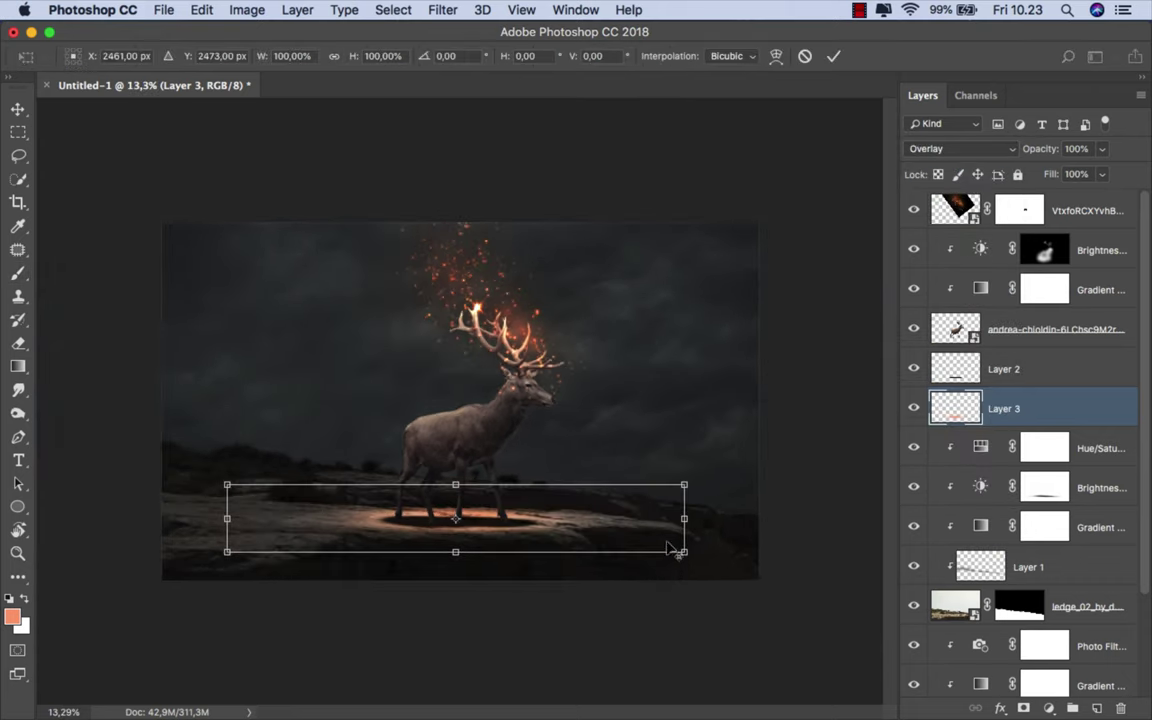
{"action": "left_click_drag", "start_coordinate": [687, 519], "coordinate": [880, 509]}
{"action": "key", "text": "super+plus"}
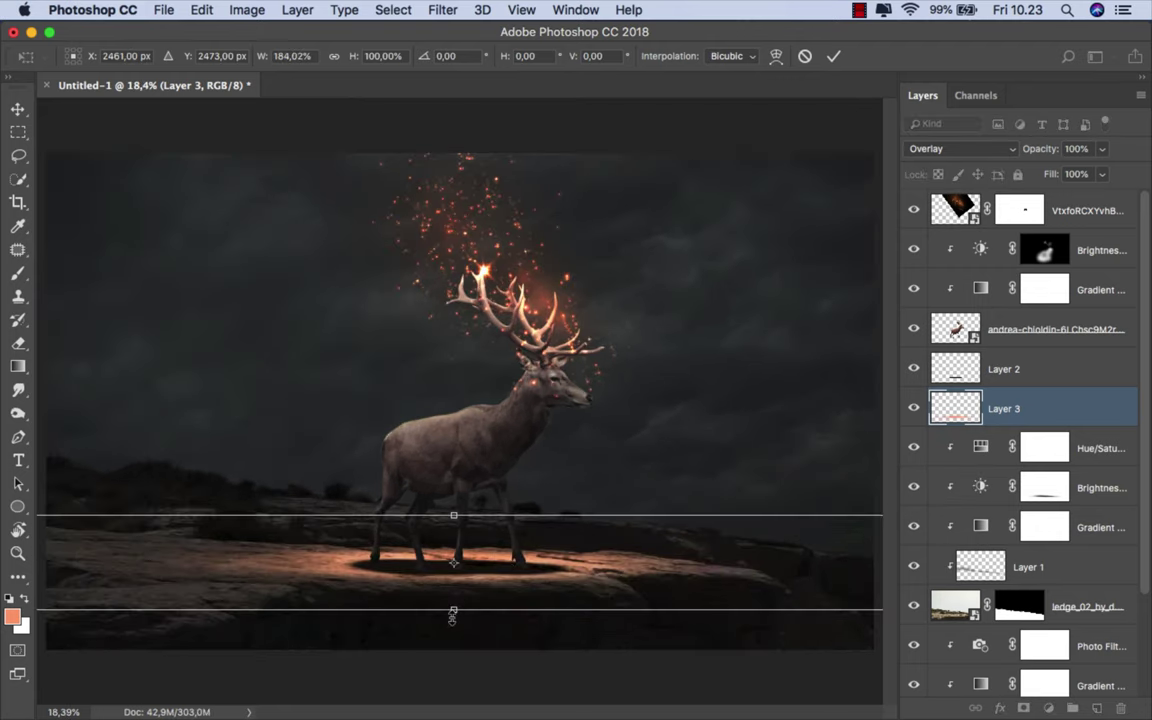
{"action": "left_click_drag", "start_coordinate": [453, 614], "coordinate": [453, 622]}
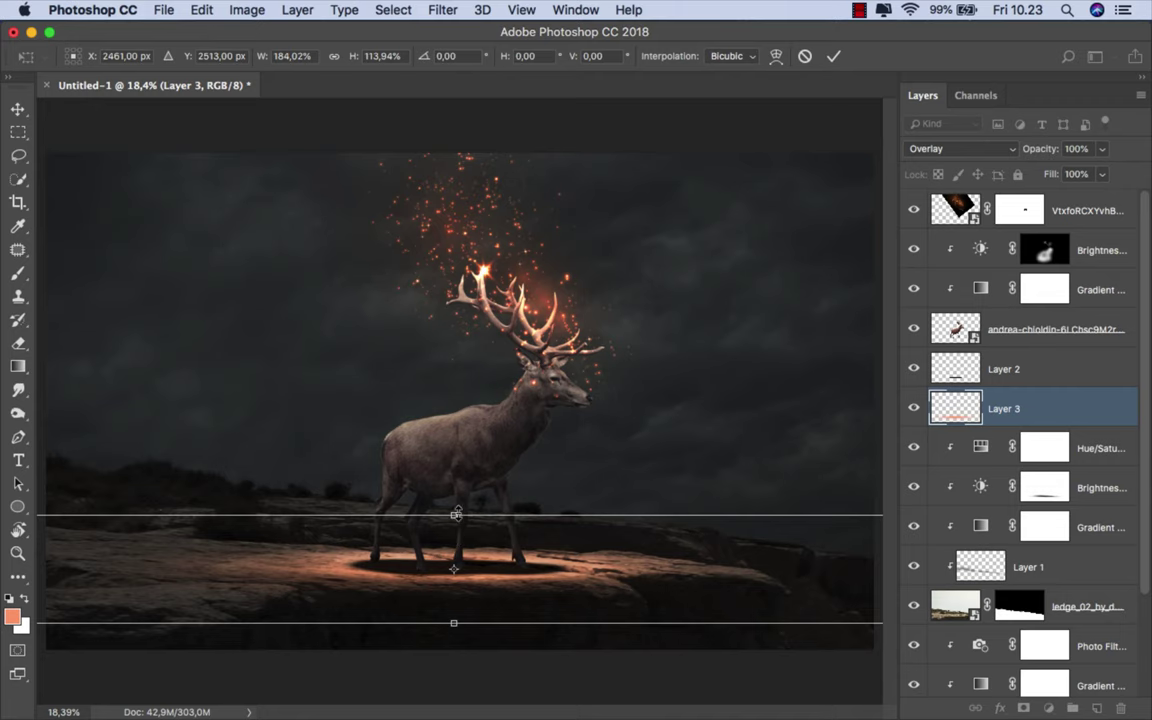
{"action": "left_click_drag", "start_coordinate": [456, 513], "coordinate": [458, 507]}
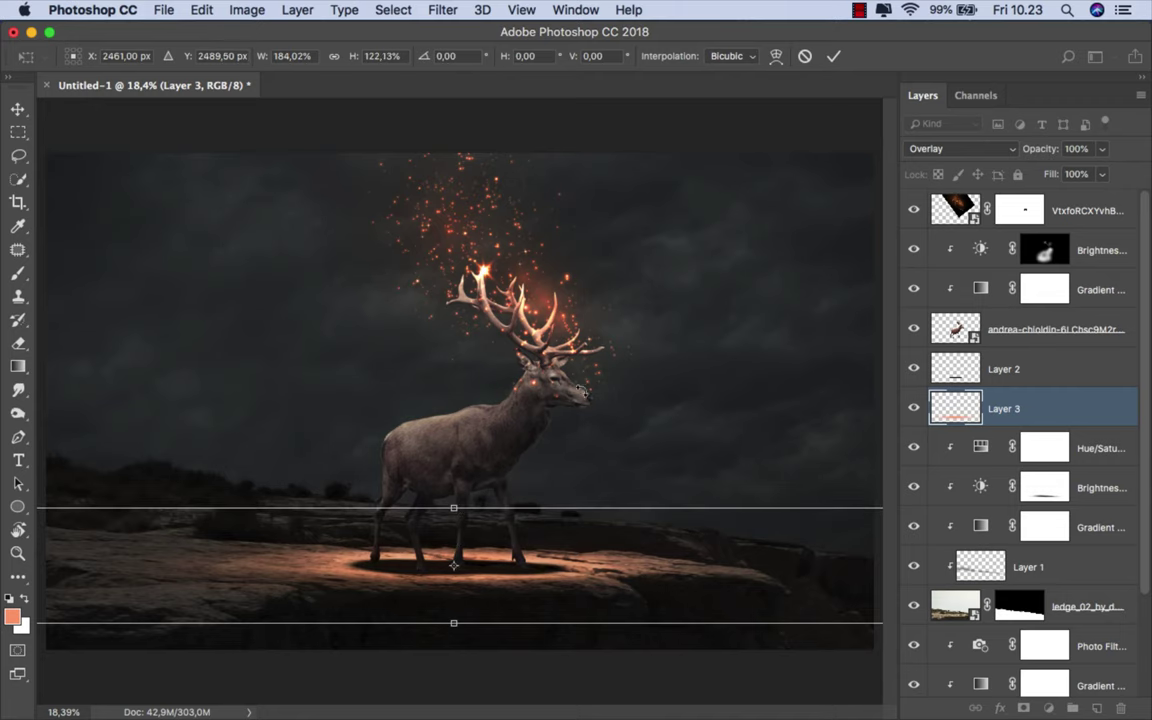
{"action": "left_click", "coordinate": [833, 56]}
{"action": "key", "text": "b"}
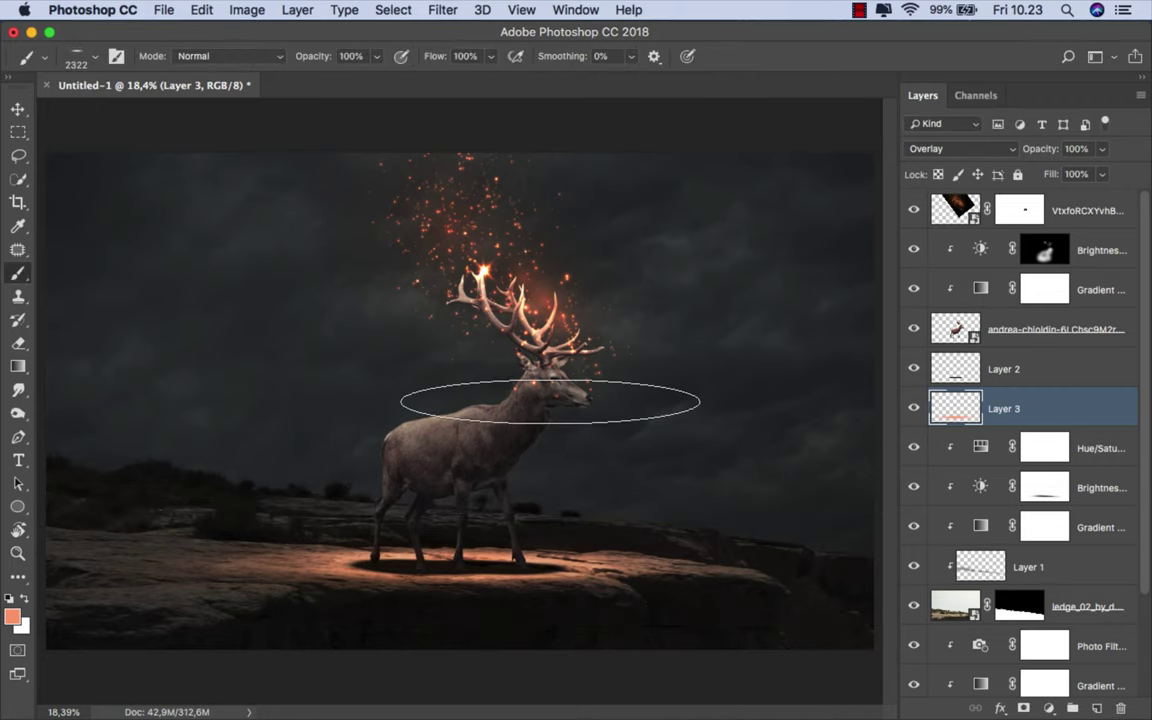
{"action": "scroll", "coordinate": [550, 402], "scroll_direction": "up", "scroll_amount": 1}
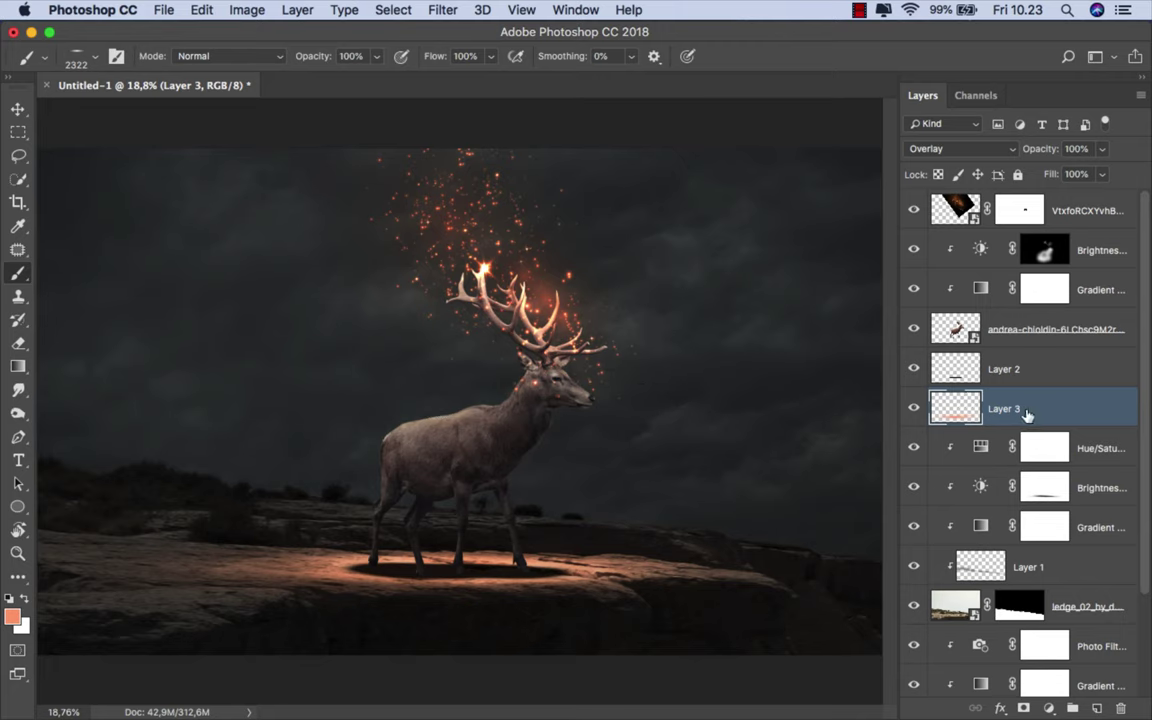
{"action": "key", "text": "v"}
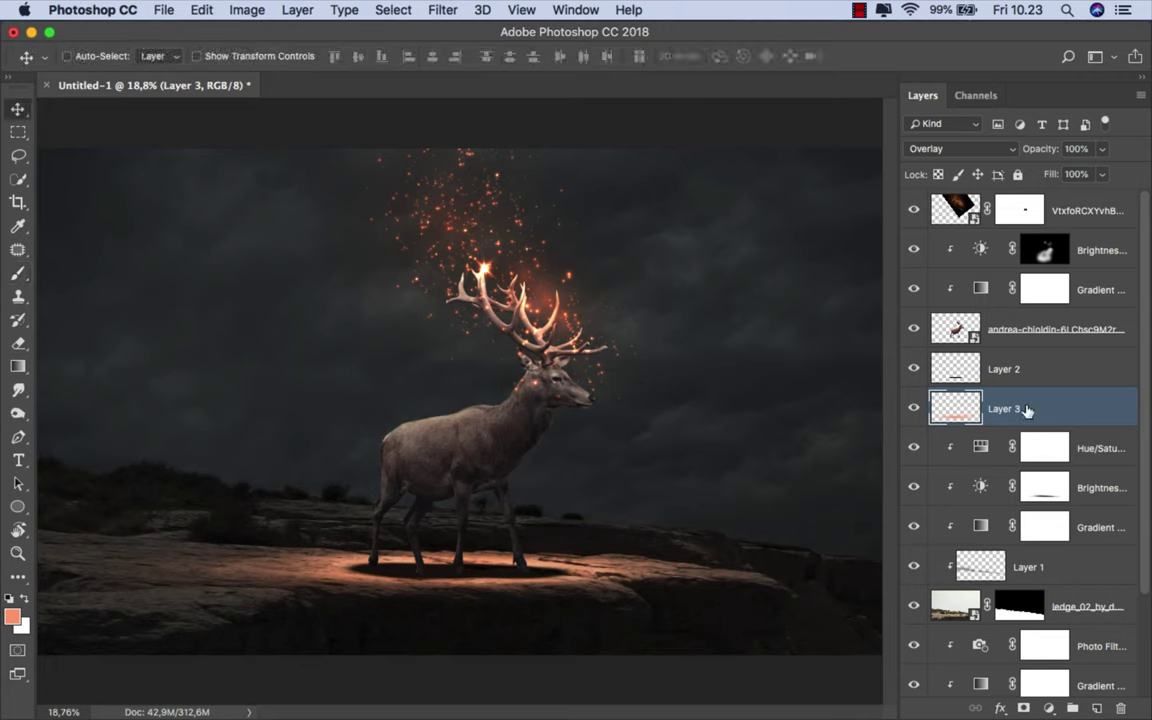
Step: In the stag layer's Blending Options, enable Inner Shadow with Overlay blend mode
{"action": "left_click", "coordinate": [1023, 333]}
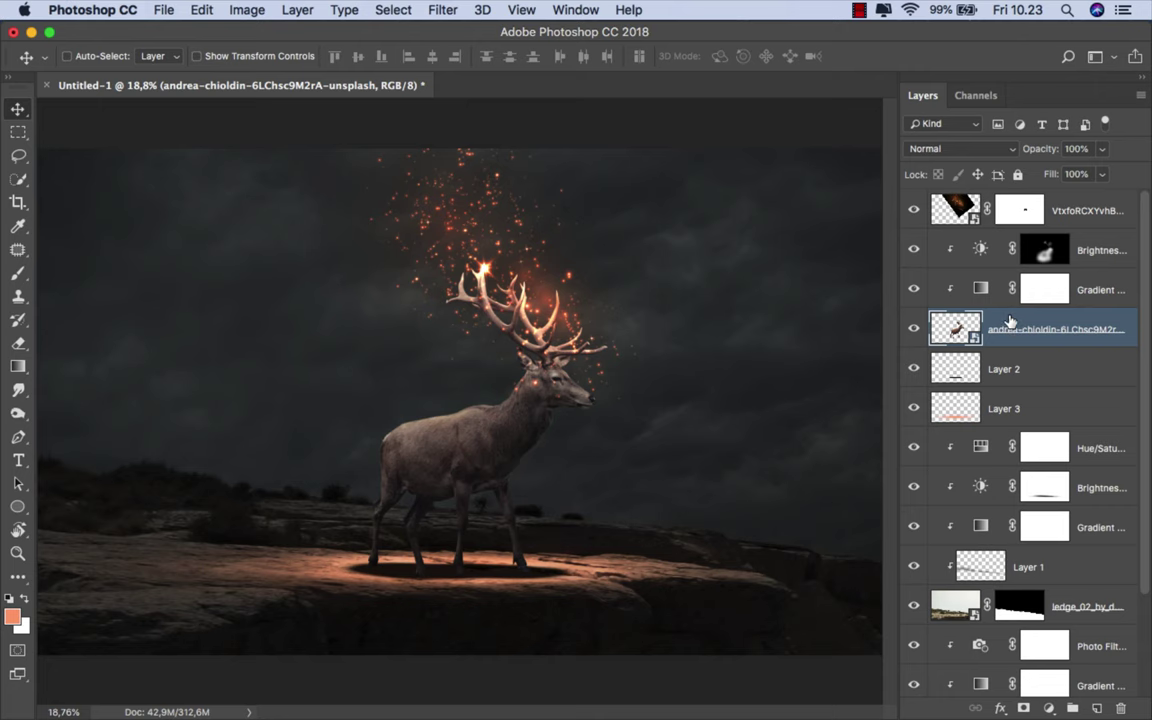
{"action": "right_click", "coordinate": [1010, 321]}
{"action": "left_click", "coordinate": [868, 322]}
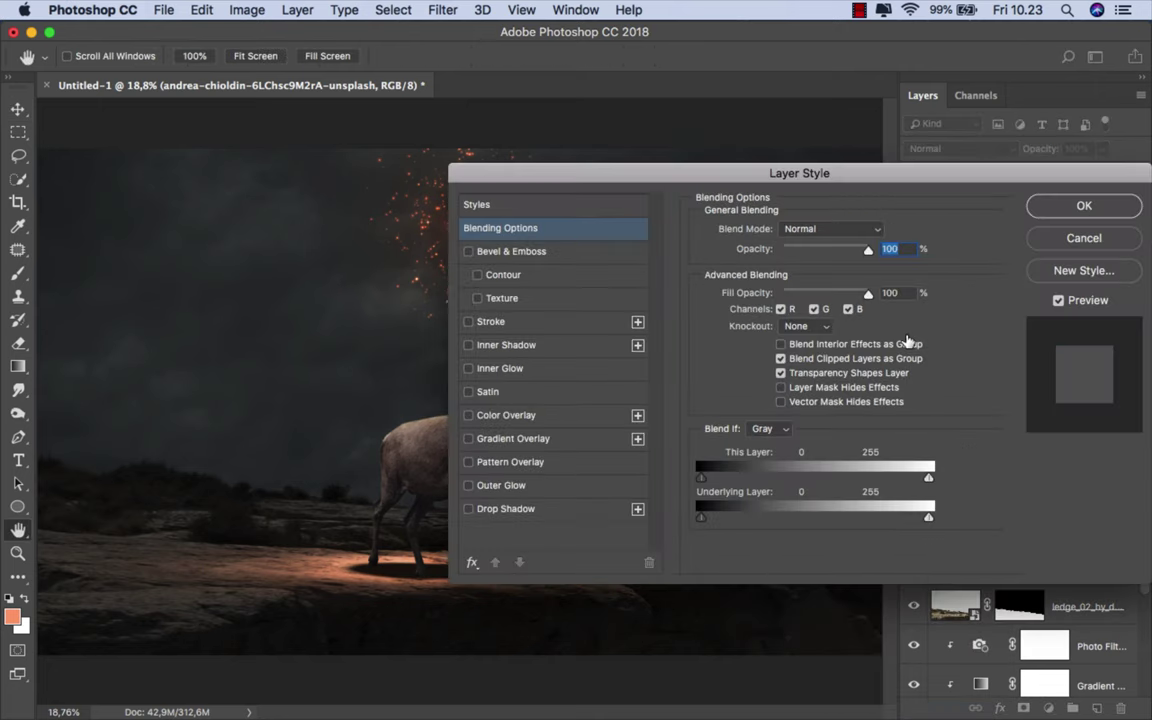
{"action": "left_click_drag", "start_coordinate": [506, 175], "coordinate": [699, 197]}
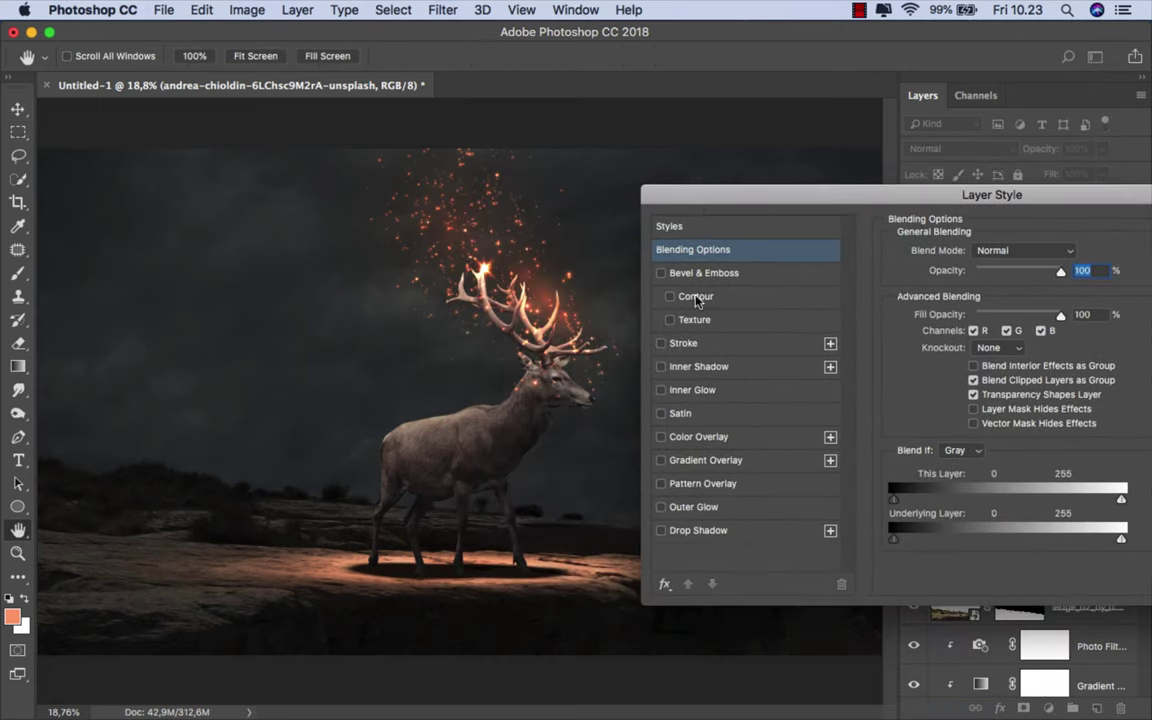
{"action": "left_click", "coordinate": [686, 369]}
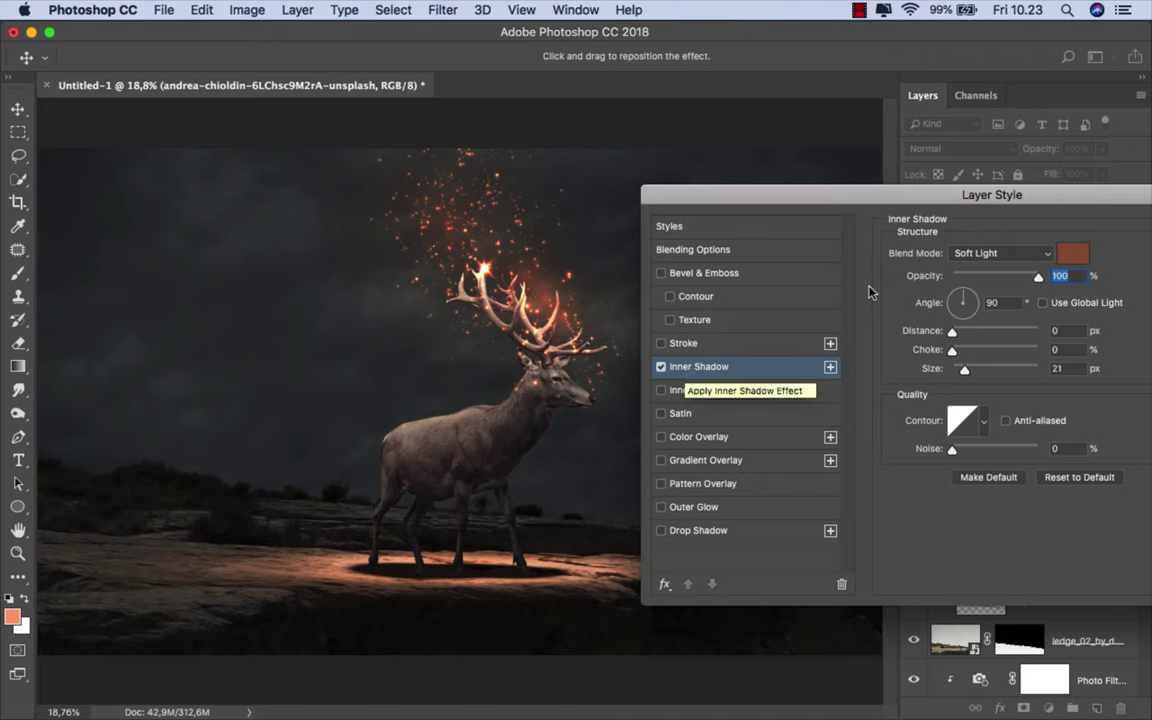
{"action": "left_click", "coordinate": [990, 253]}
{"action": "left_click", "coordinate": [993, 242]}
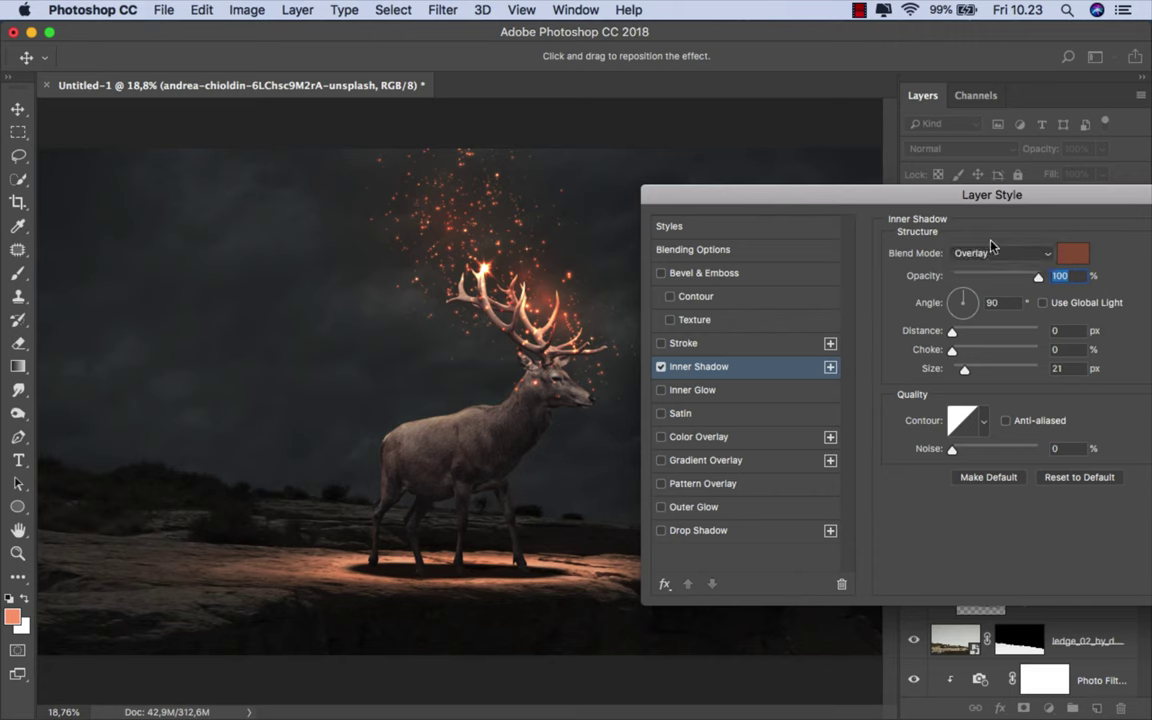
Step: Give the inner shadow a light orange colour, Distance 8 and Size 8, then compare the result
{"action": "left_click", "coordinate": [1061, 262]}
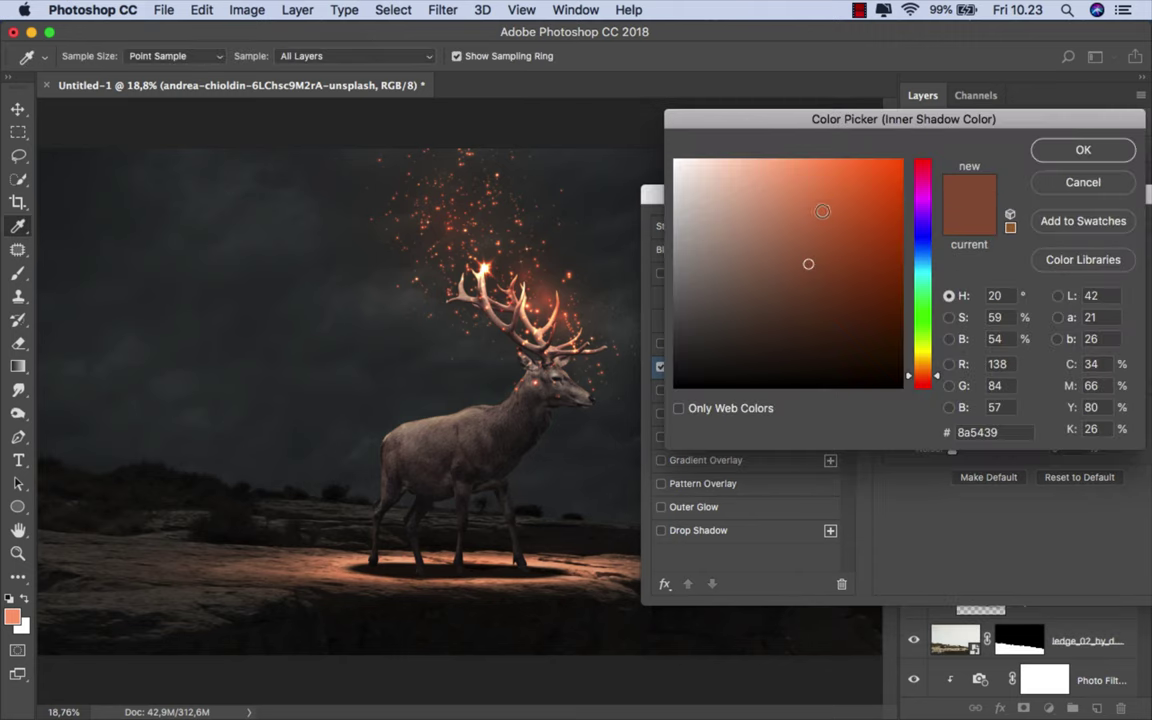
{"action": "left_click_drag", "start_coordinate": [805, 167], "coordinate": [799, 157]}
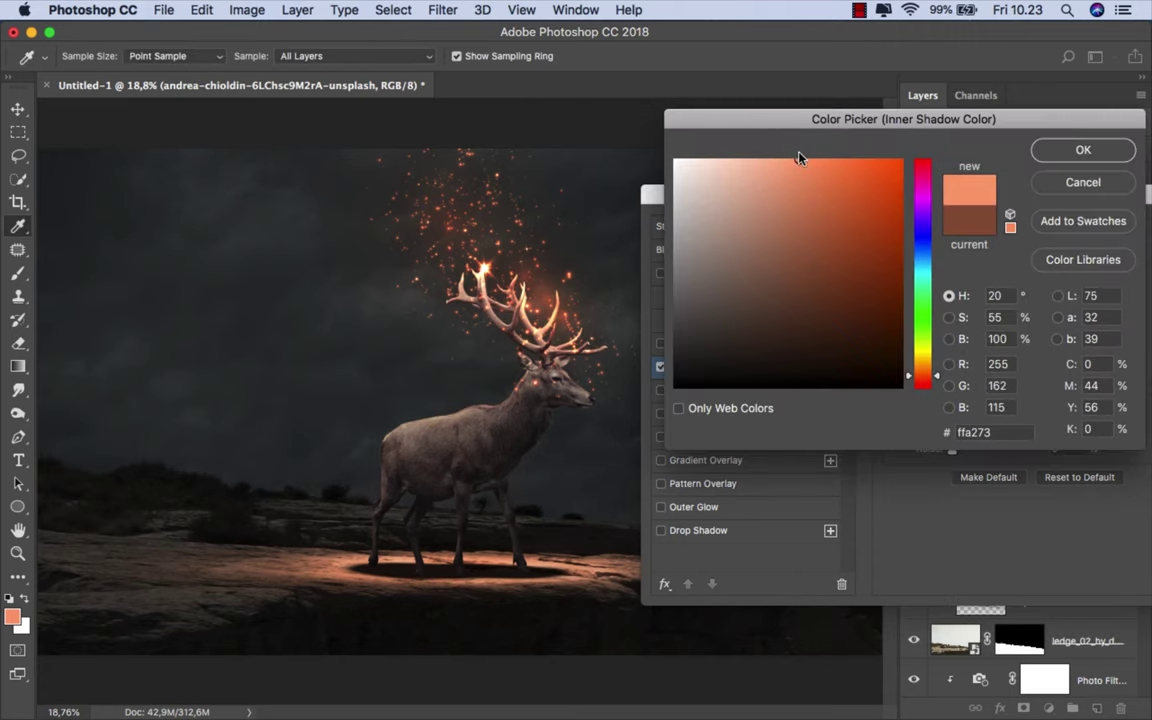
{"action": "left_click", "coordinate": [1068, 155]}
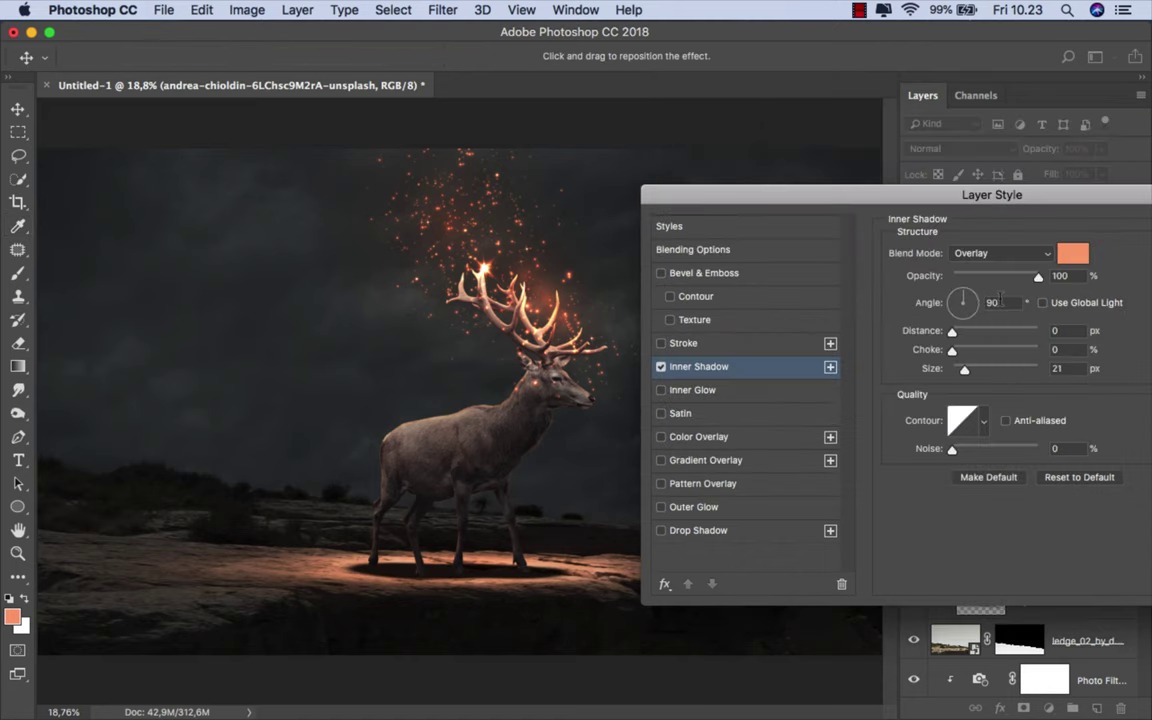
{"action": "left_click_drag", "start_coordinate": [955, 337], "coordinate": [957, 333]}
{"action": "left_click_drag", "start_coordinate": [965, 374], "coordinate": [961, 373]}
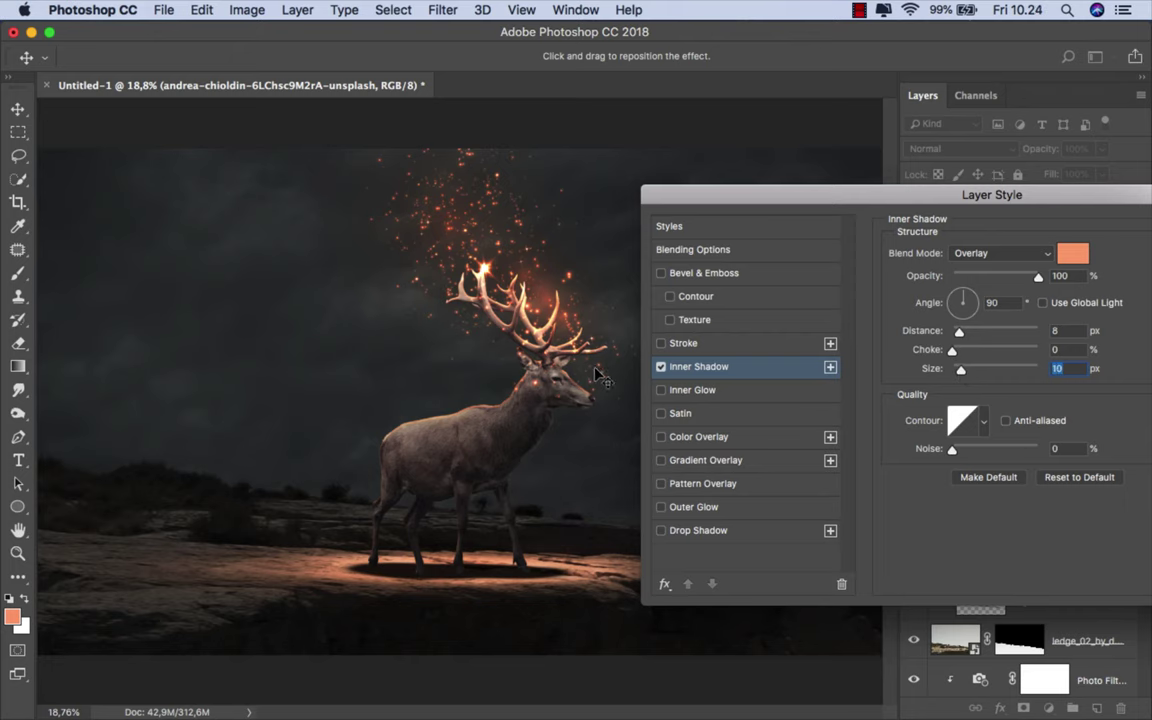
{"action": "scroll", "coordinate": [545, 340], "scroll_direction": "up", "scroll_amount": 2}
{"action": "scroll", "coordinate": [545, 340], "scroll_direction": "up", "scroll_amount": 2}
{"action": "scroll", "coordinate": [545, 340], "scroll_direction": "up", "scroll_amount": 3}
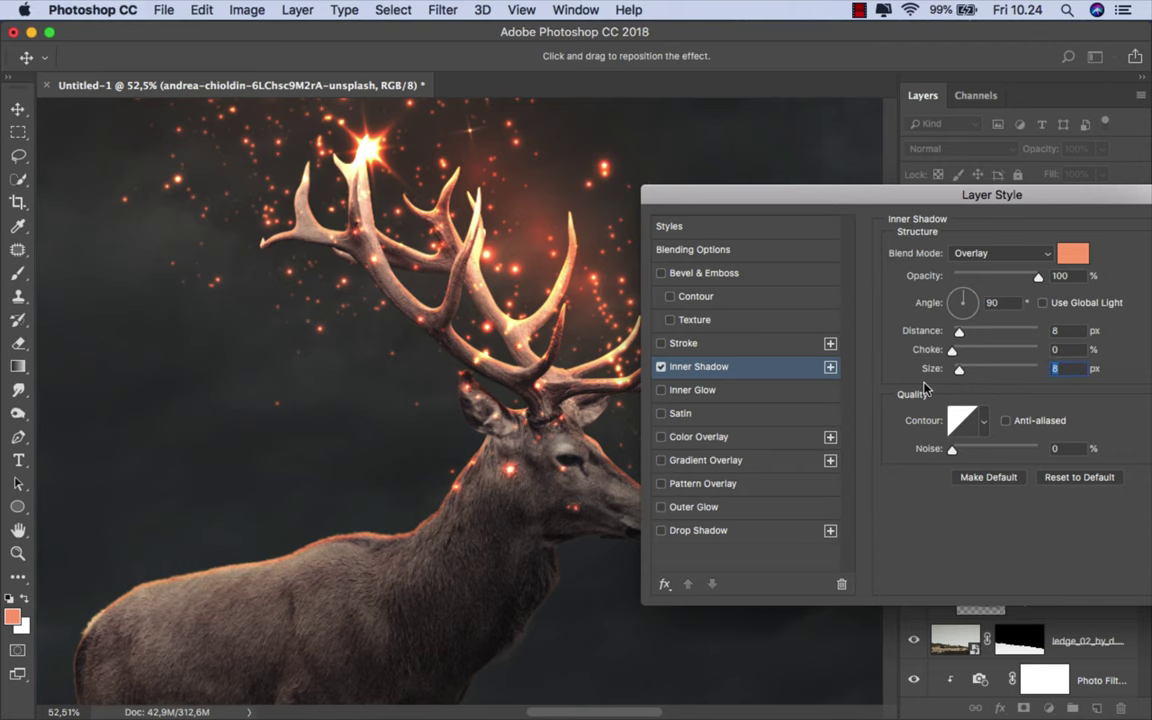
{"action": "left_click", "coordinate": [661, 367]}
{"action": "scroll", "coordinate": [450, 374], "scroll_direction": "down", "scroll_amount": 3}
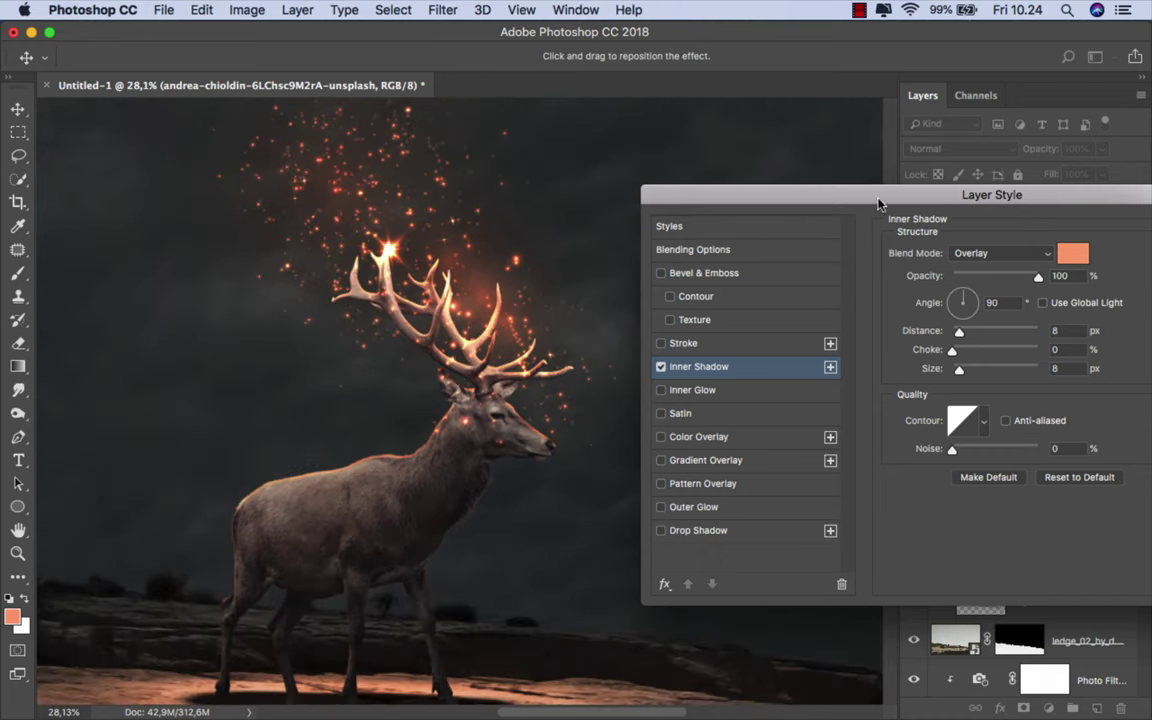
{"action": "left_click_drag", "start_coordinate": [879, 196], "coordinate": [592, 196]}
Step: Convert the stag's Inner Shadow into a clipped layer and move it above the Brightness and Gradient layers
{"action": "left_click", "coordinate": [989, 229]}
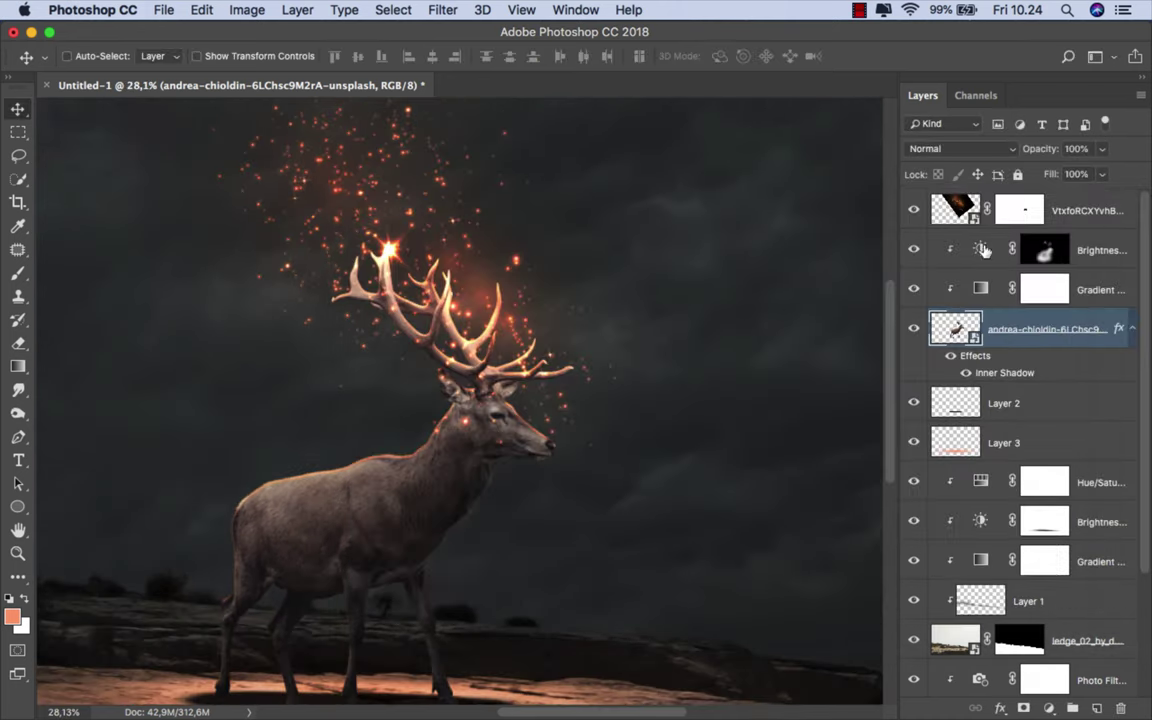
{"action": "mouse_move", "coordinate": [550, 350]}
{"action": "left_mouse_down"}
{"action": "mouse_move", "coordinate": [565, 300]}
{"action": "mouse_move", "coordinate": [540, 335]}
{"action": "left_mouse_up"}
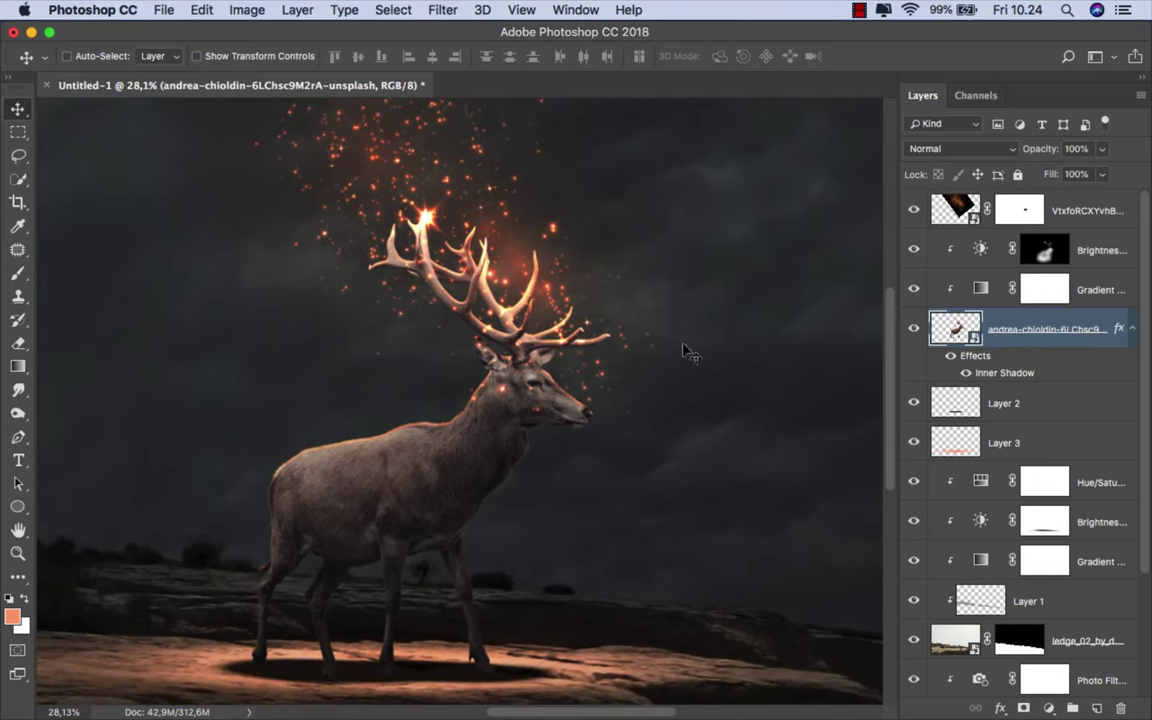
{"action": "right_click", "coordinate": [990, 370]}
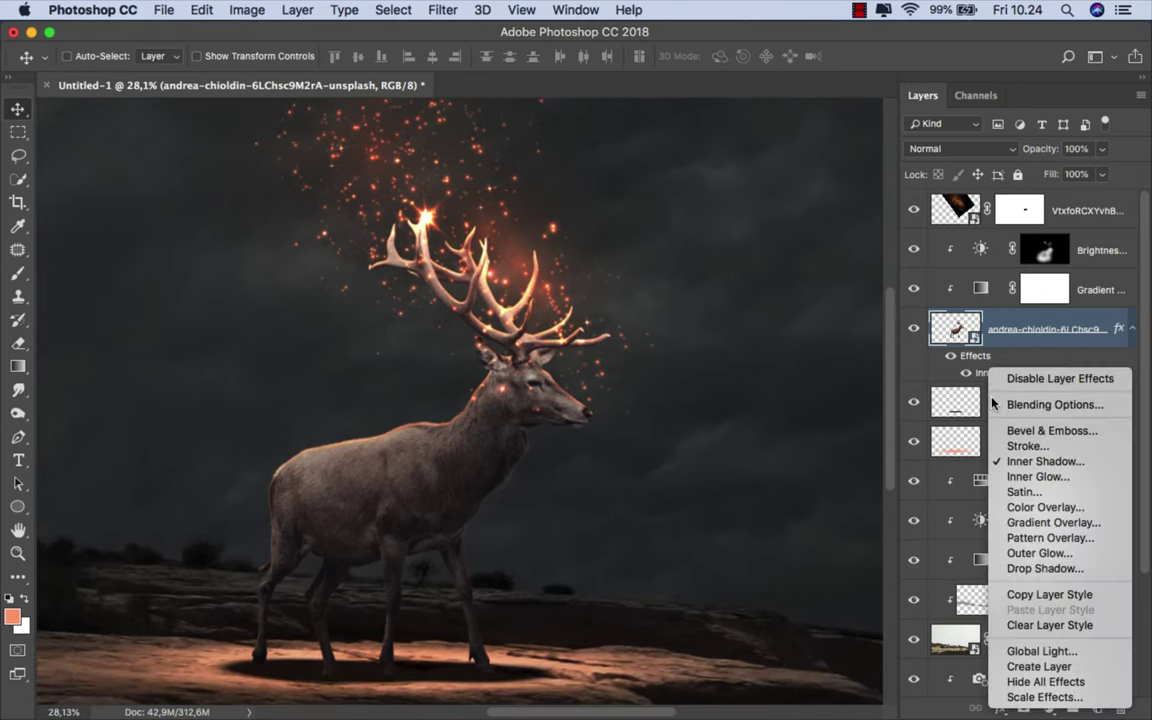
{"action": "left_click", "coordinate": [1030, 666]}
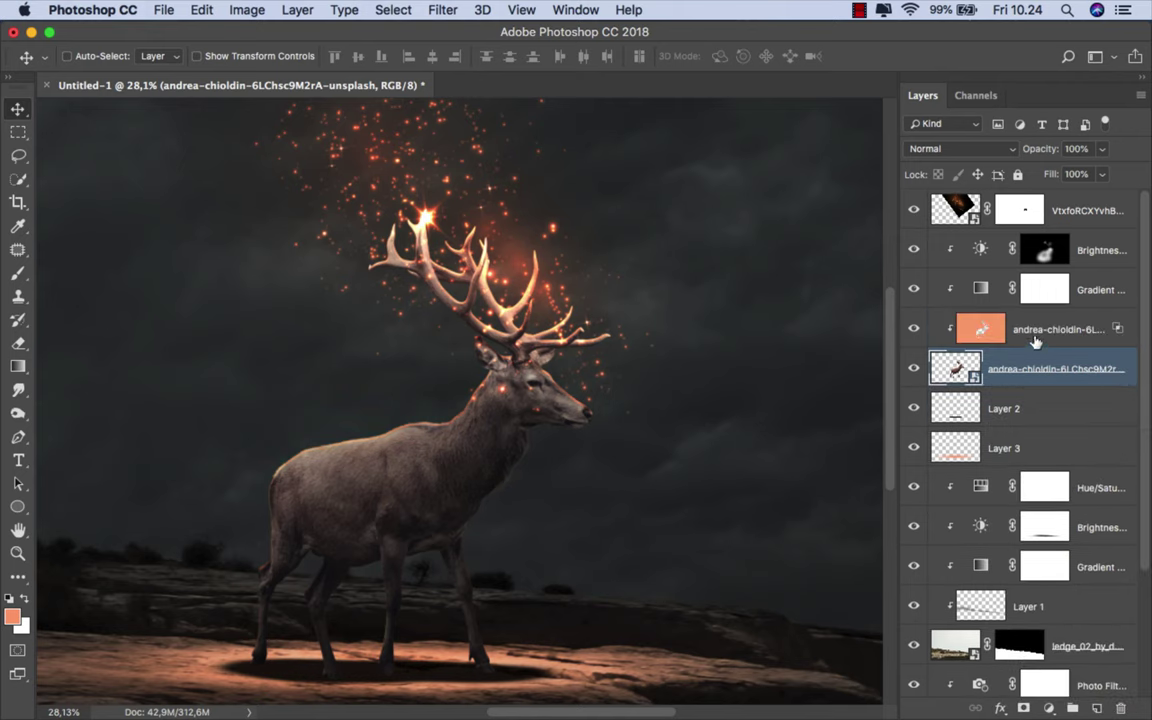
{"action": "left_click_drag", "start_coordinate": [1035, 342], "coordinate": [1008, 252]}
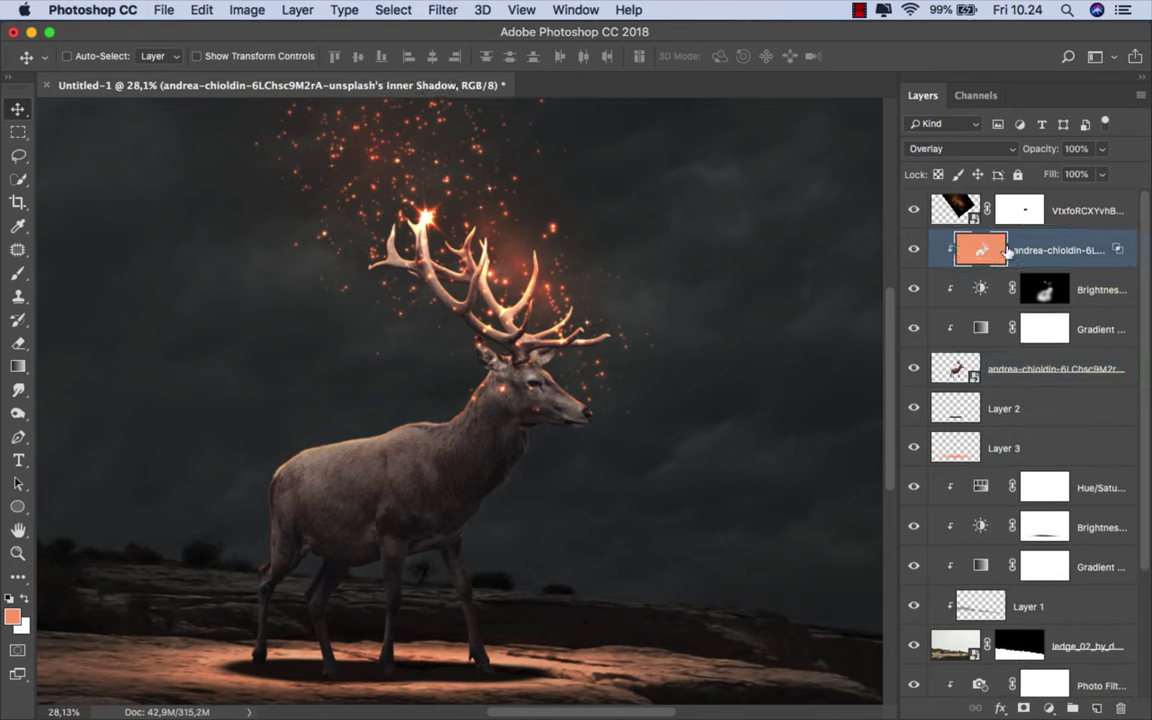
{"action": "left_click", "coordinate": [914, 250]}
{"action": "left_click", "coordinate": [914, 250]}
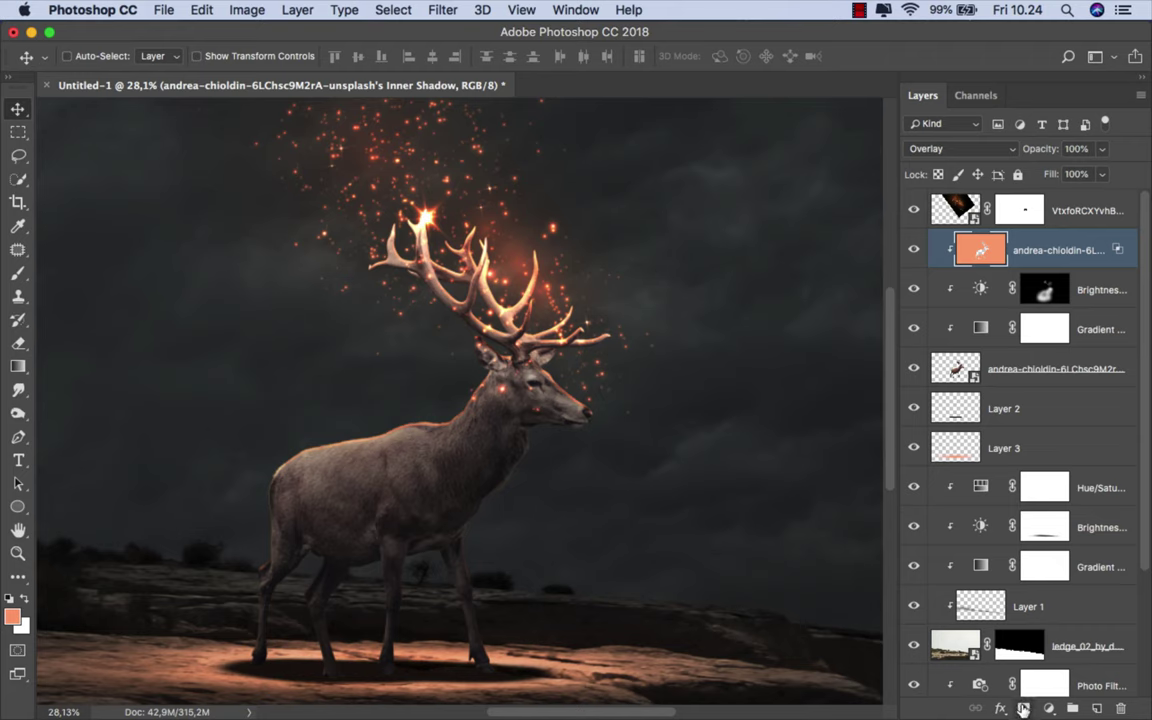
Step: Add a layer mask to the orange overlay layer and pick a soft round black brush
{"action": "left_click", "coordinate": [1023, 708]}
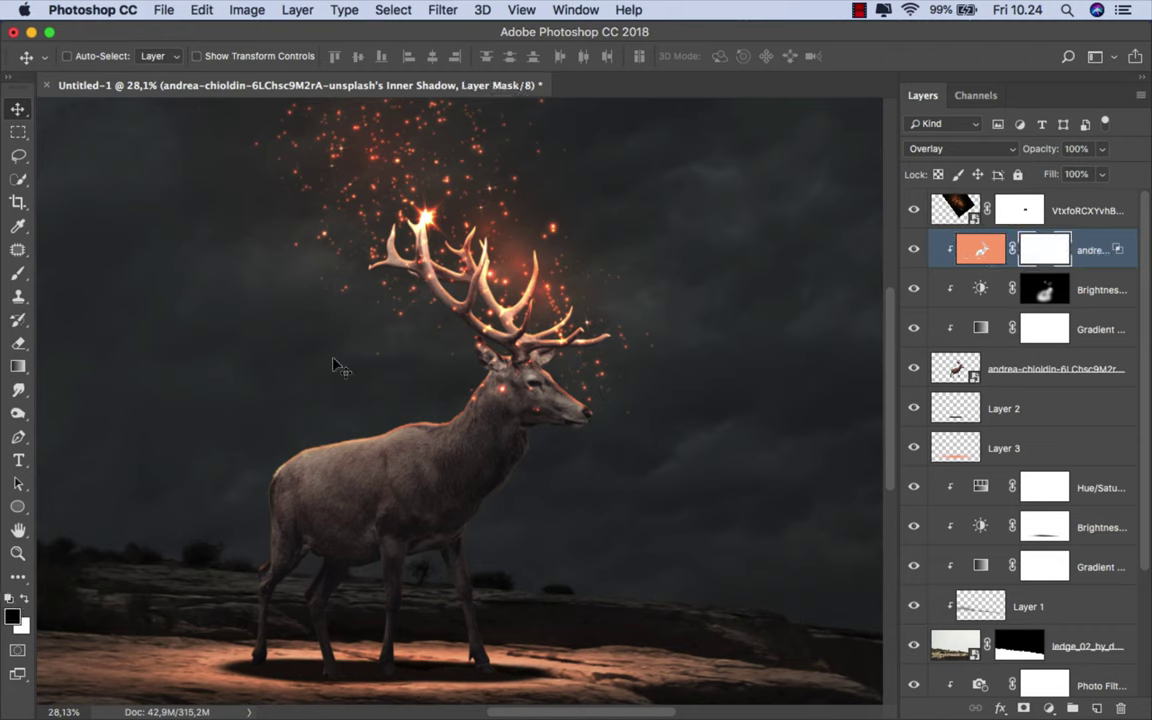
{"action": "left_click", "coordinate": [18, 273]}
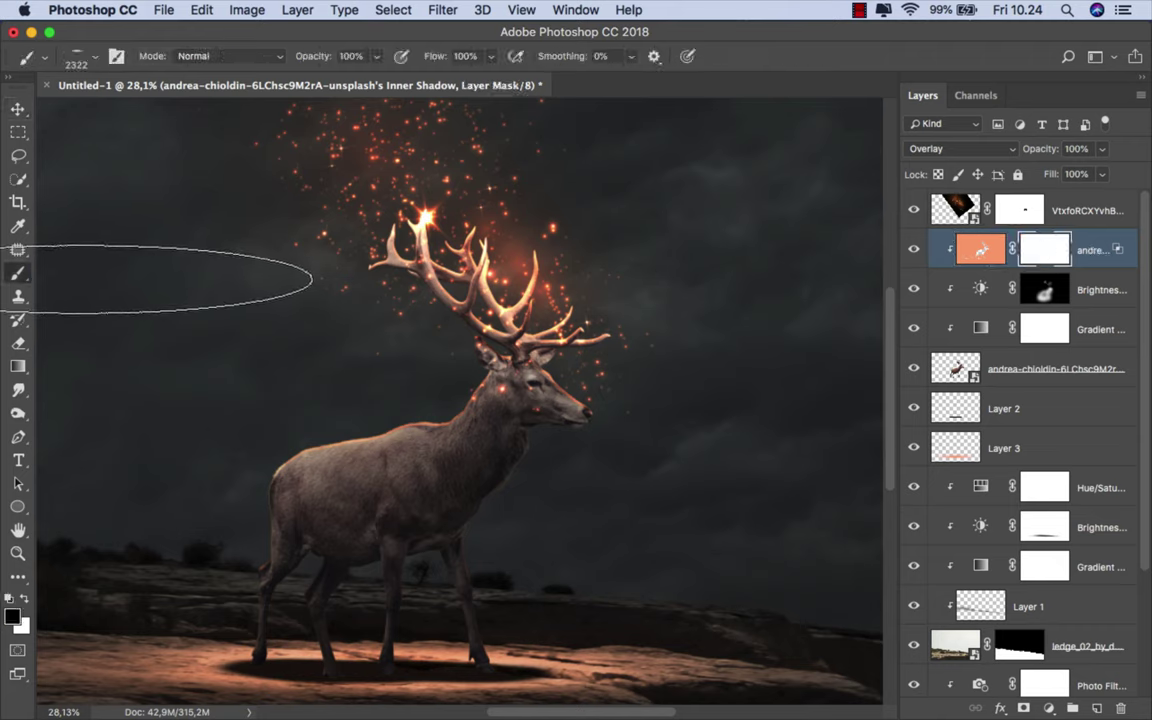
{"action": "right_click", "coordinate": [380, 318]}
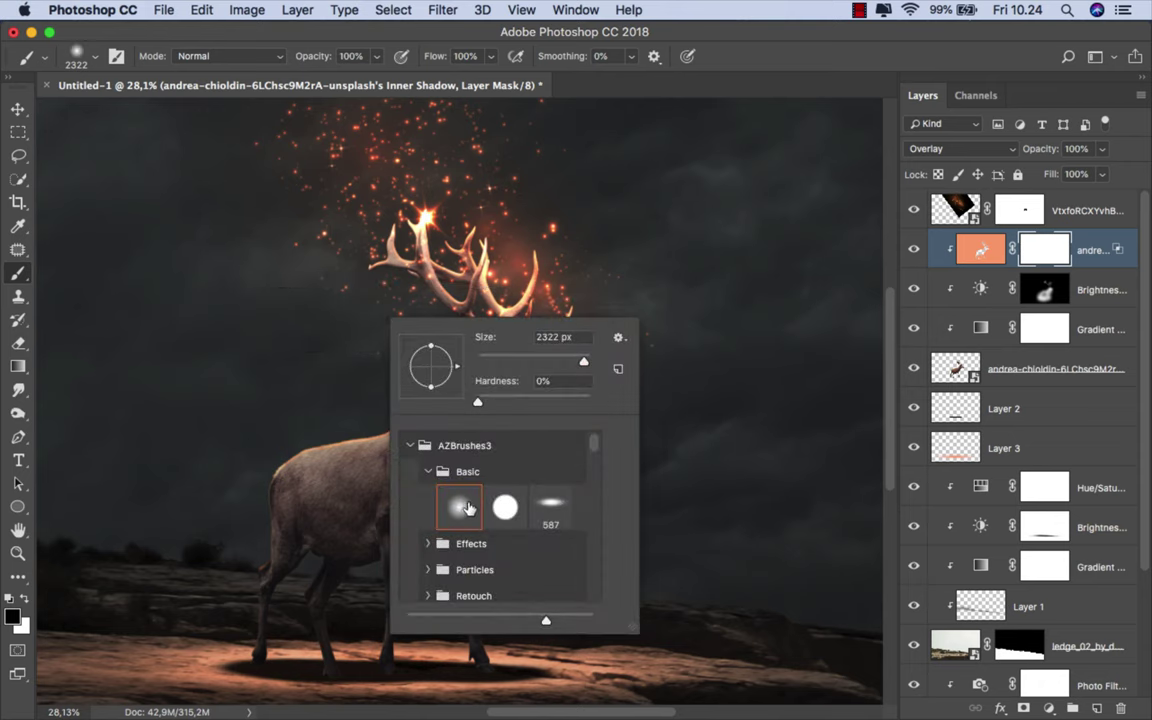
{"action": "left_click", "coordinate": [538, 364]}
{"action": "key", "text": "Return"}
{"action": "scroll", "coordinate": [314, 500], "scroll_direction": "up", "scroll_amount": 3}
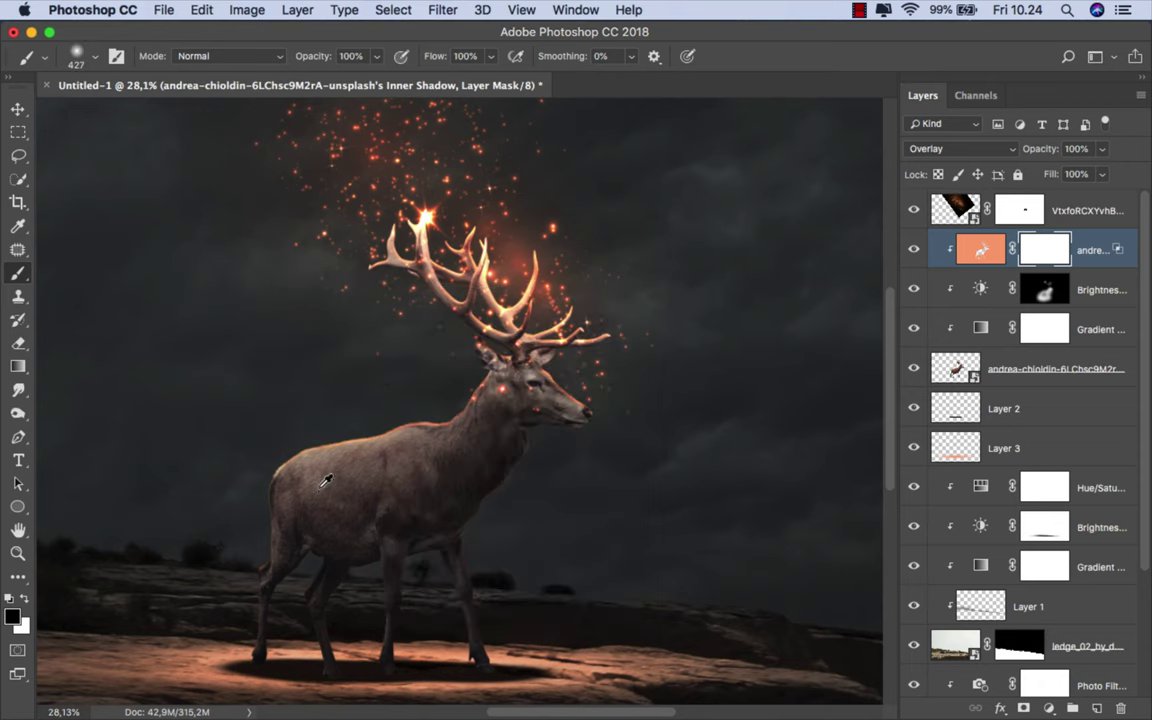
{"action": "scroll", "coordinate": [249, 590], "scroll_direction": "down", "scroll_amount": 2}
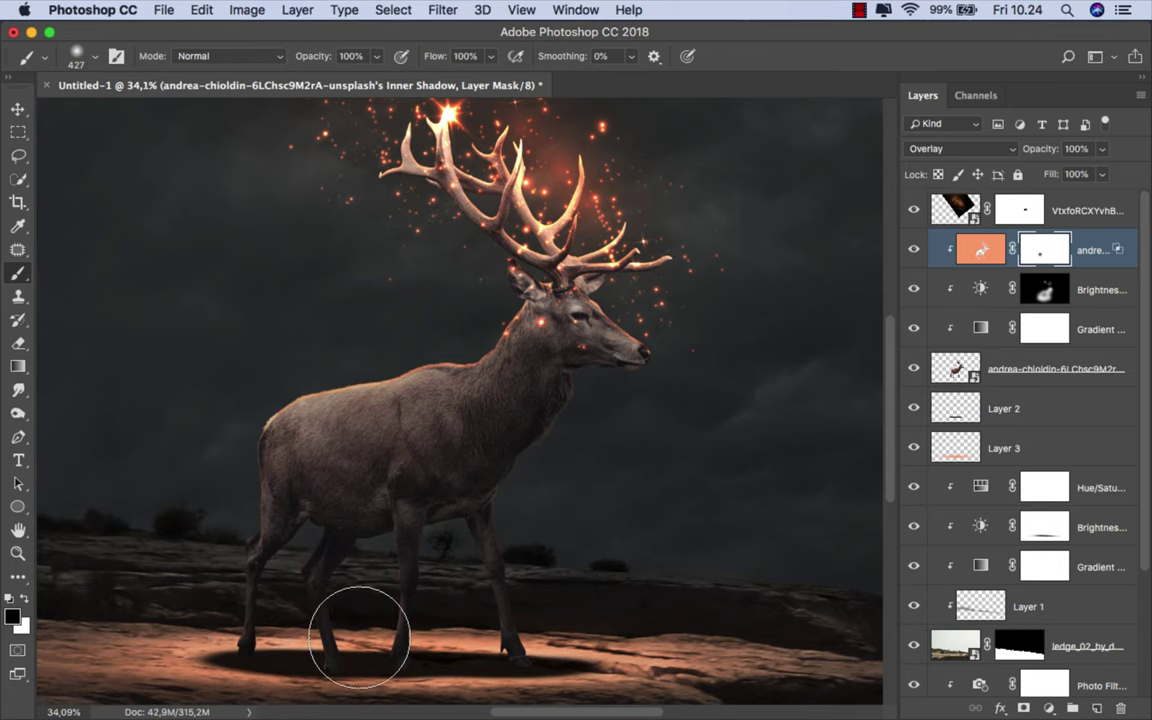
Step: Paint out the glow over the legs and body, then the neck at 27% opacity
{"action": "mouse_move", "coordinate": [501, 566]}
{"action": "left_mouse_down"}
{"action": "mouse_move", "coordinate": [473, 514]}
{"action": "mouse_move", "coordinate": [352, 522]}
{"action": "mouse_move", "coordinate": [375, 478]}
{"action": "left_mouse_up"}
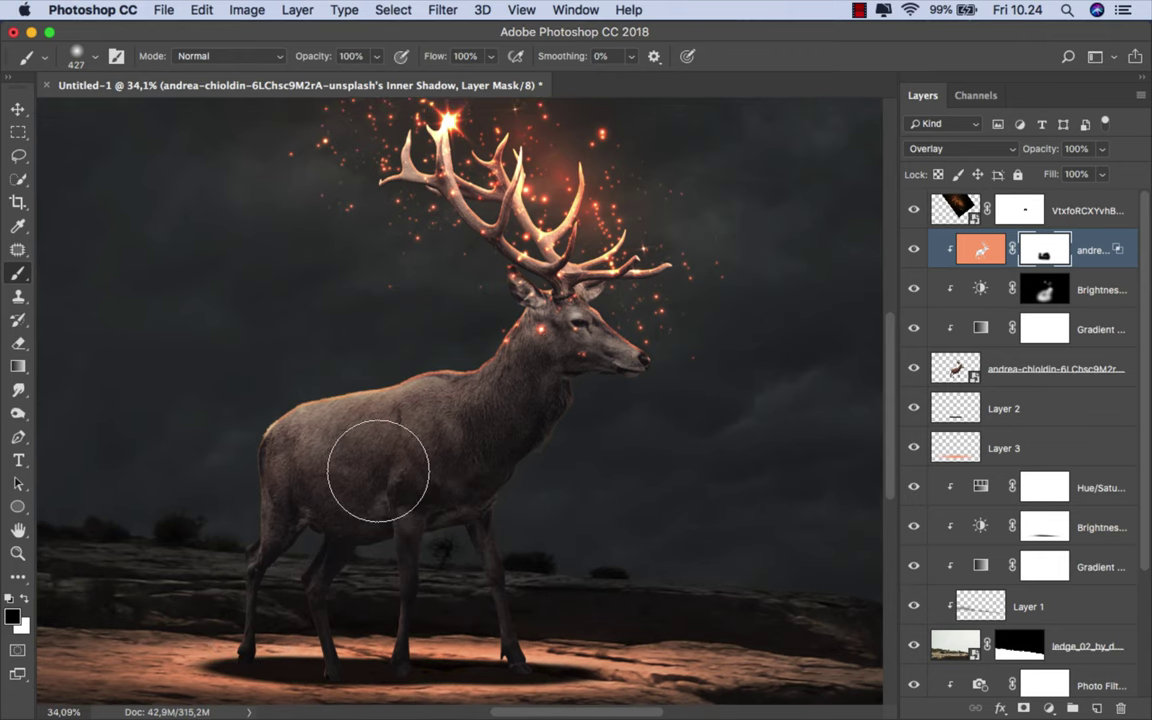
{"action": "left_click", "coordinate": [376, 56]}
{"action": "left_click_drag", "start_coordinate": [381, 77], "coordinate": [315, 77]}
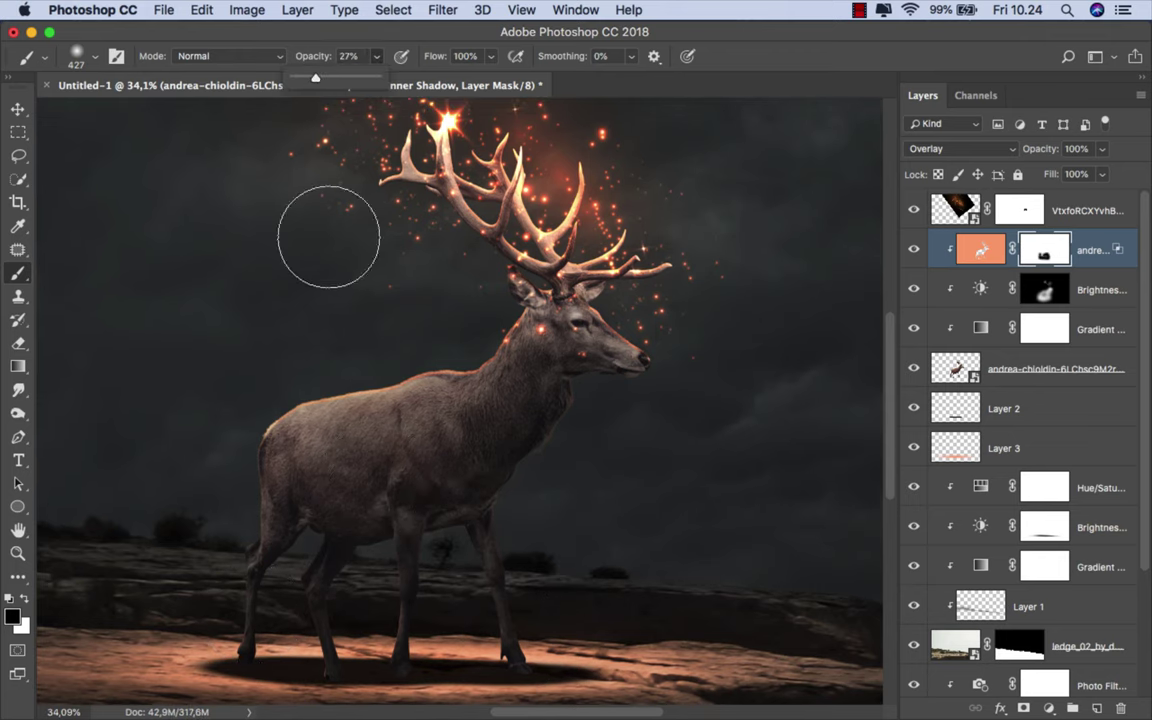
{"action": "scroll", "coordinate": [366, 374], "scroll_direction": "up", "scroll_amount": 2}
{"action": "scroll", "coordinate": [366, 374], "scroll_direction": "up", "scroll_amount": 1}
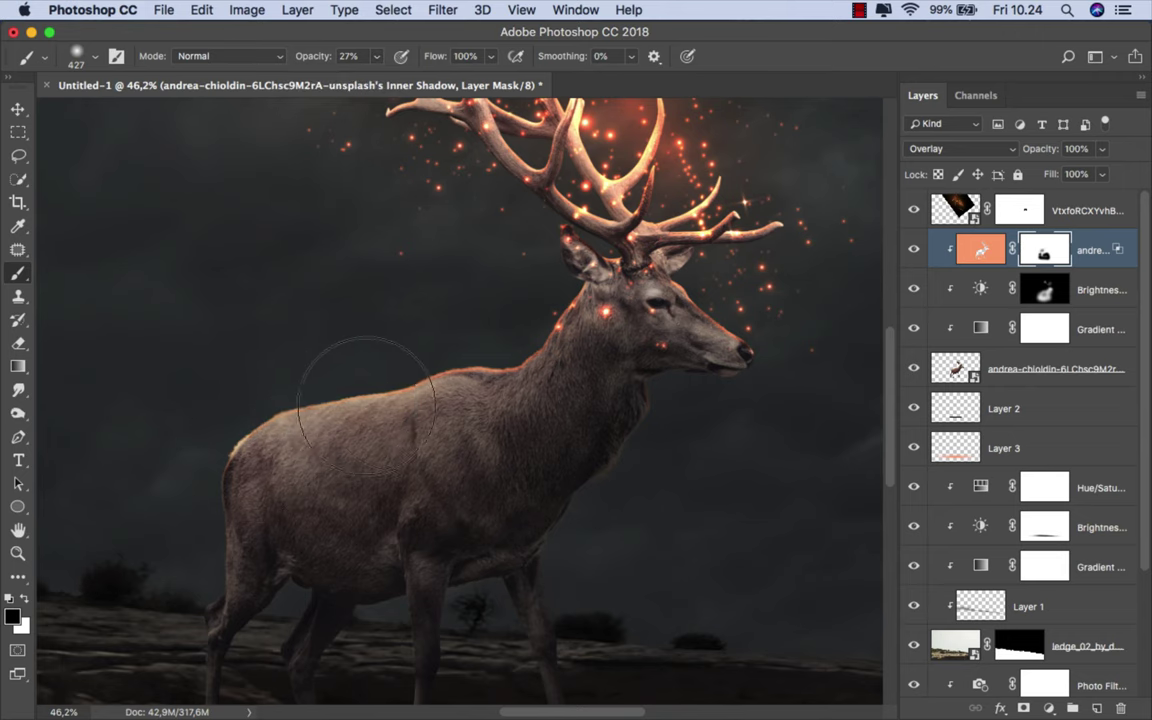
{"action": "mouse_move", "coordinate": [445, 401]}
{"action": "left_mouse_down"}
{"action": "mouse_move", "coordinate": [532, 381]}
{"action": "mouse_move", "coordinate": [563, 347]}
{"action": "mouse_move", "coordinate": [743, 386]}
{"action": "mouse_move", "coordinate": [686, 414]}
{"action": "left_mouse_up"}
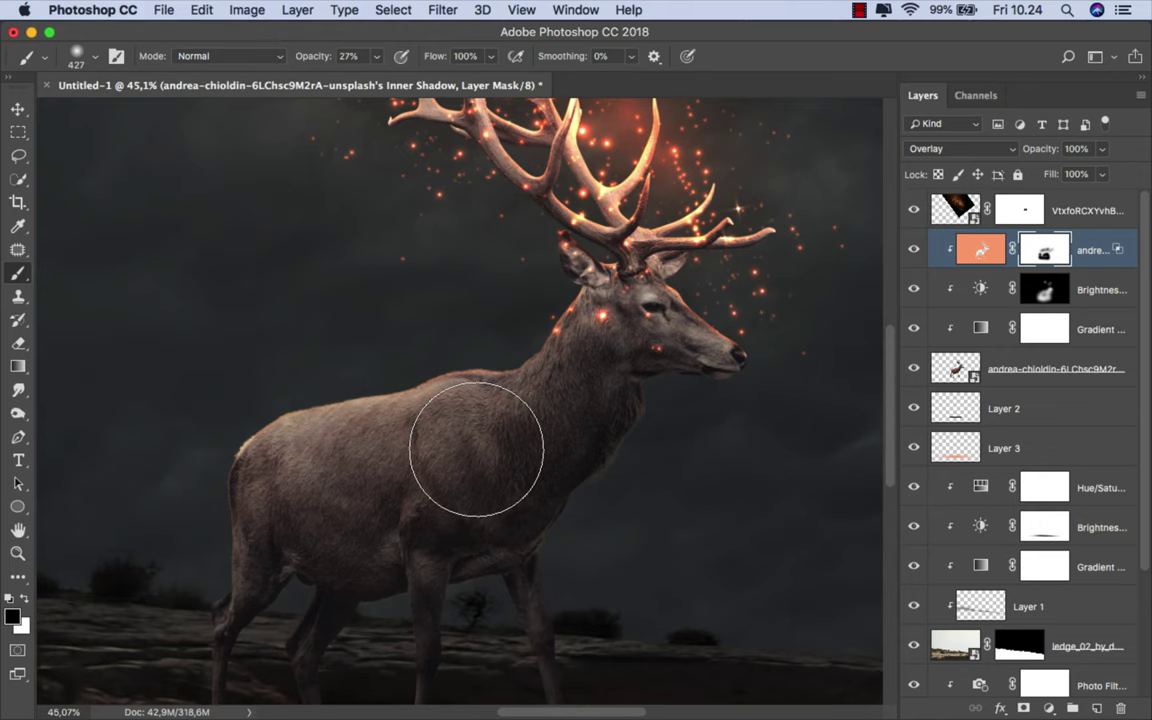
Step: Fit the image in view, leave the mask and select the original stag layer
{"action": "key", "text": "super+0"}
{"action": "scroll", "coordinate": [476, 455], "scroll_direction": "down", "scroll_amount": 2}
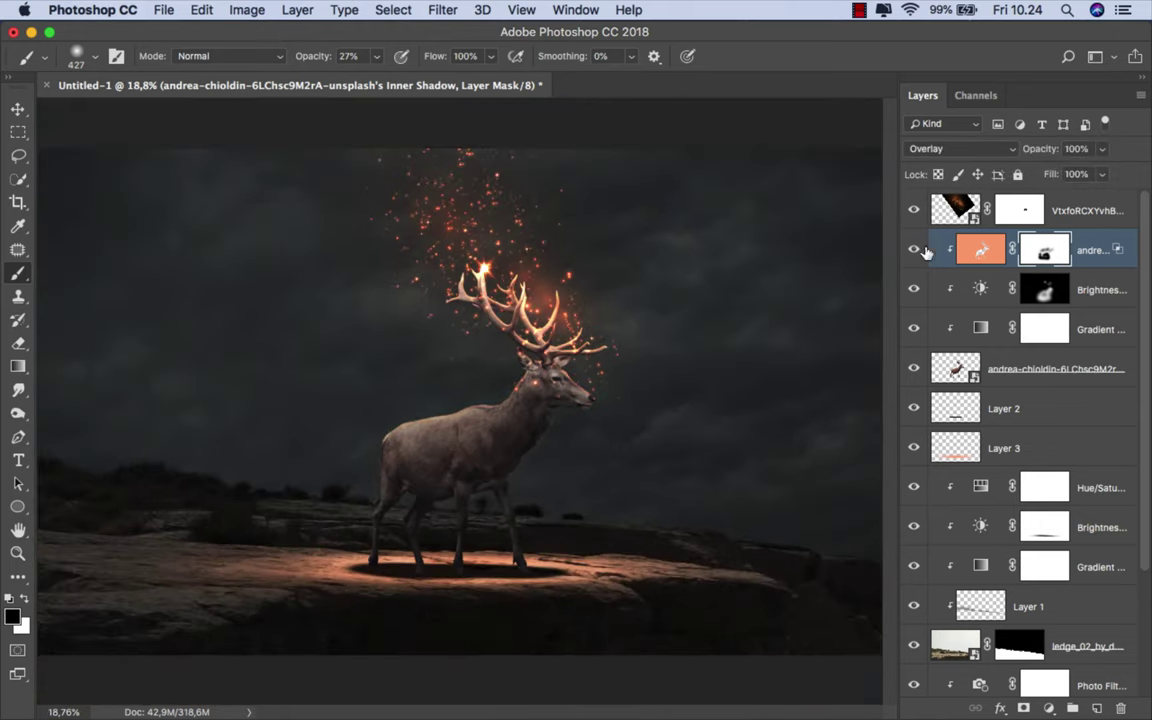
{"action": "left_click", "coordinate": [978, 250]}
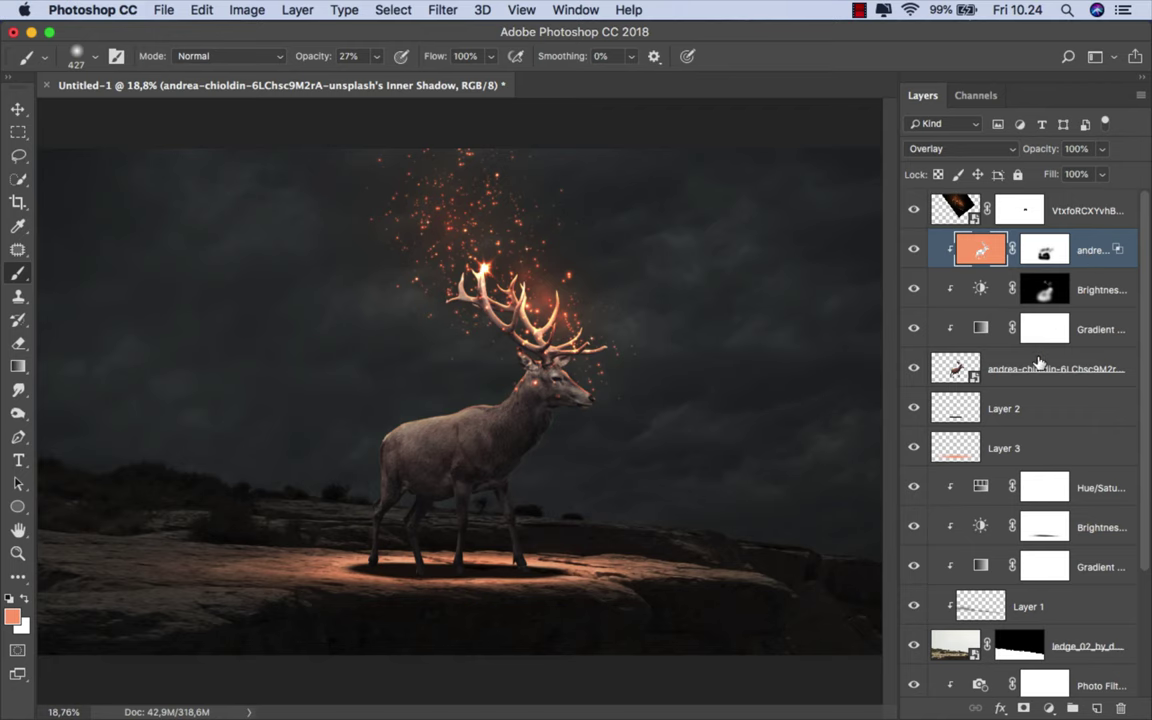
{"action": "left_click", "coordinate": [955, 367]}
{"action": "right_click", "coordinate": [955, 367]}
Step: Give the stag layer an orange Inner Shadow in Linear Dodge (Add) blend mode and confirm
{"action": "left_click", "coordinate": [952, 367]}
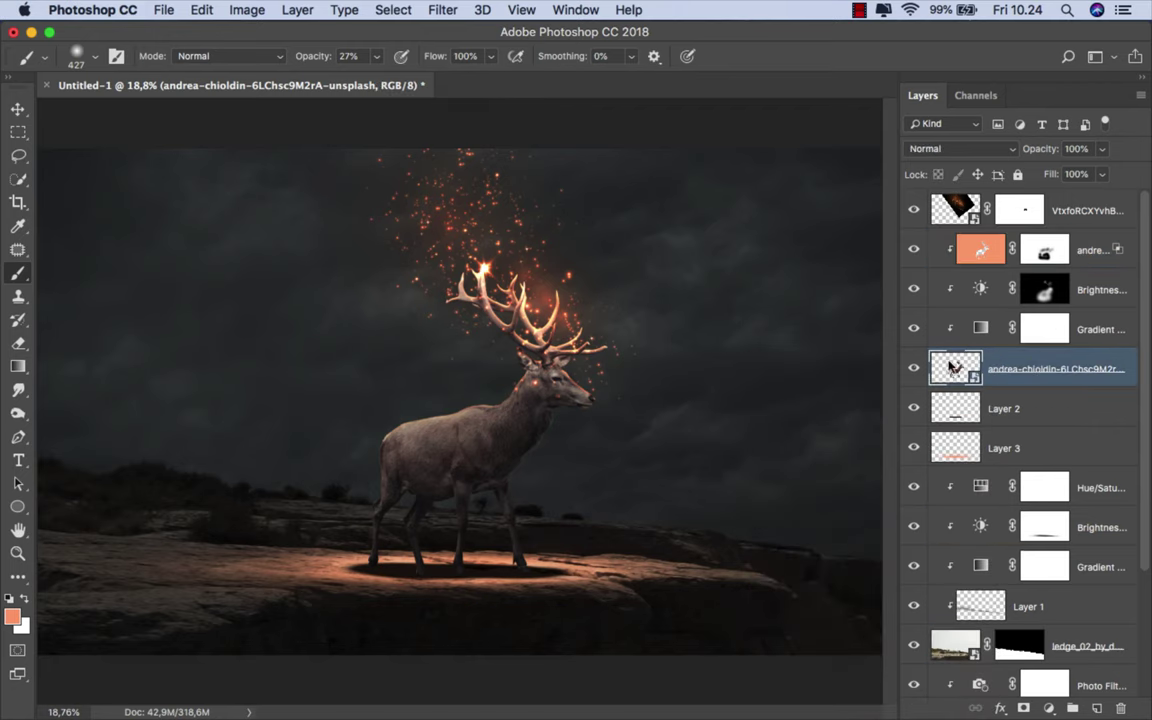
{"action": "double_click", "coordinate": [952, 367]}
{"action": "left_click_drag", "start_coordinate": [430, 188], "coordinate": [720, 190]}
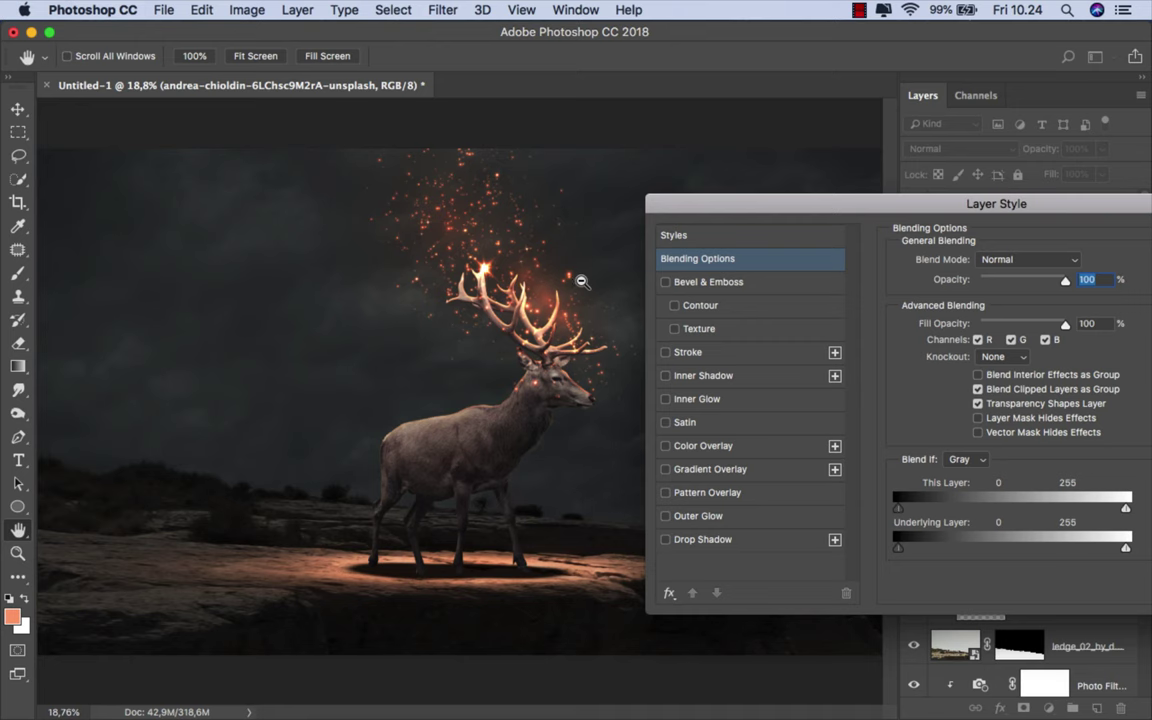
{"action": "left_click_drag", "start_coordinate": [581, 281], "coordinate": [581, 292]}
{"action": "left_click", "coordinate": [690, 377]}
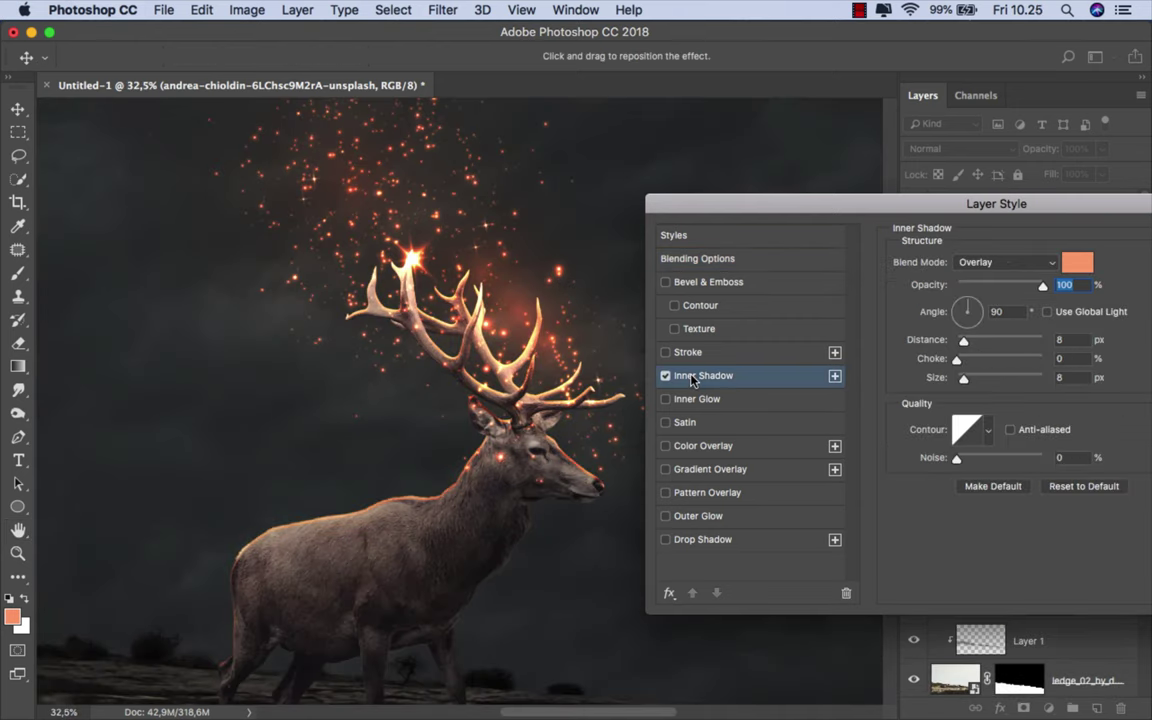
{"action": "left_click", "coordinate": [1005, 262]}
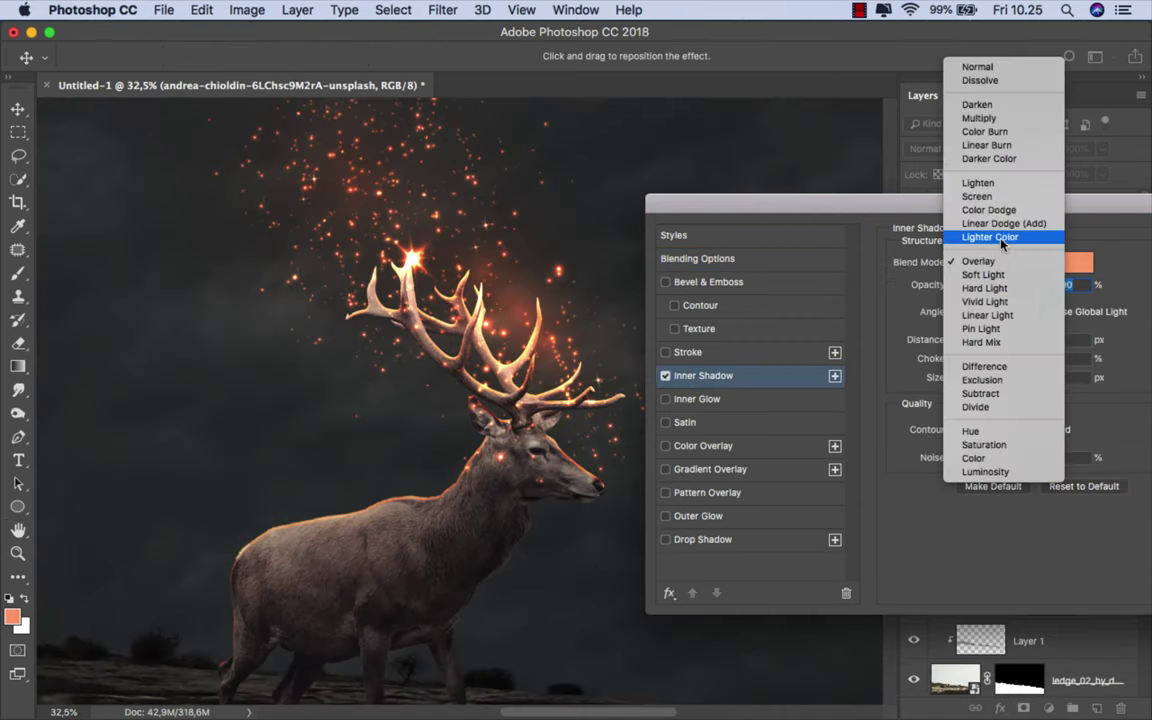
{"action": "left_click", "coordinate": [1007, 232]}
{"action": "left_click_drag", "start_coordinate": [937, 214], "coordinate": [858, 179]}
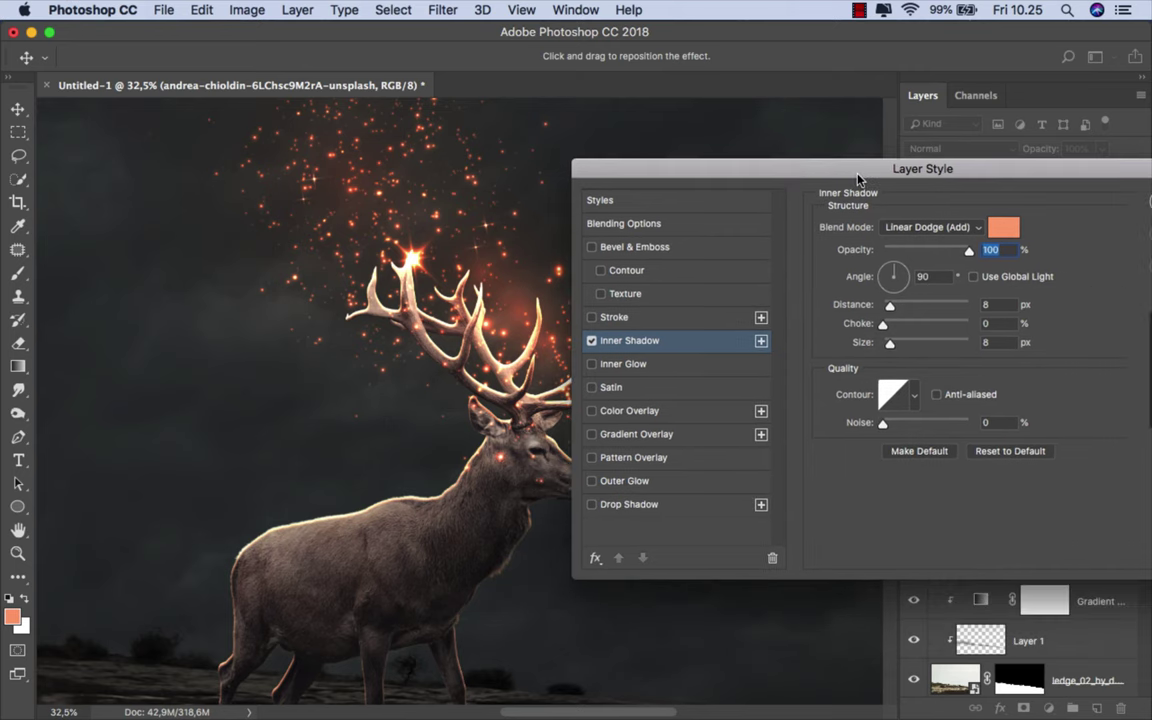
{"action": "scroll", "coordinate": [380, 302], "scroll_direction": "right", "scroll_amount": 5}
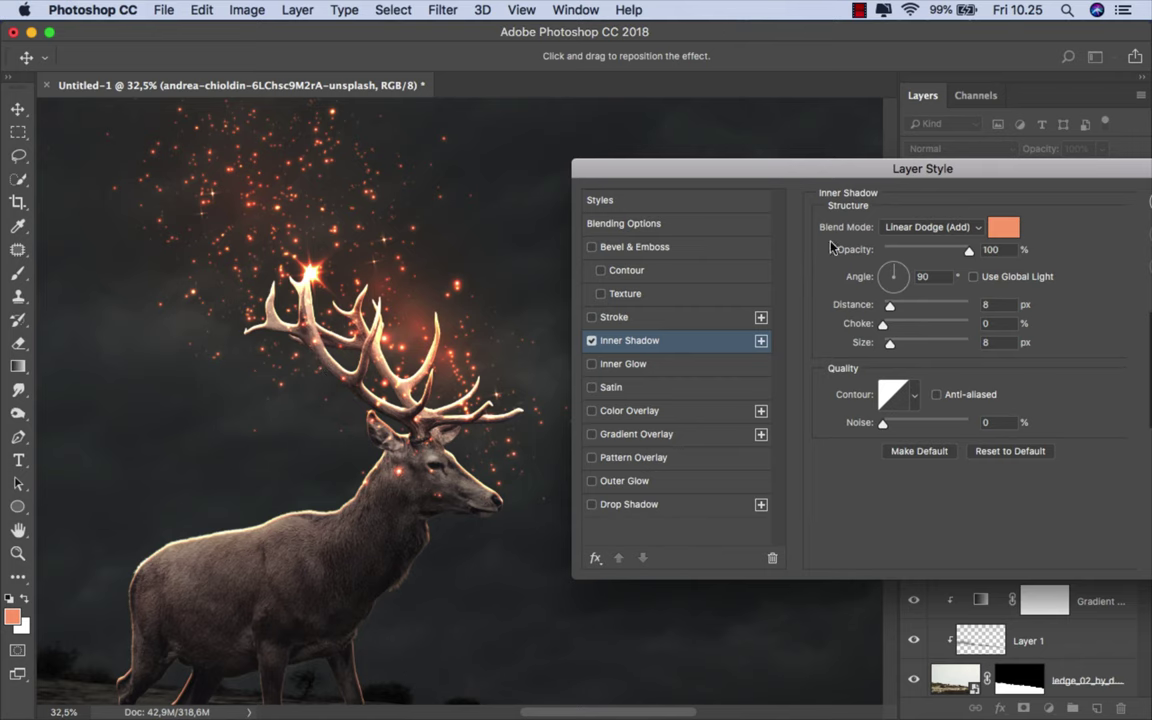
{"action": "left_click_drag", "start_coordinate": [910, 180], "coordinate": [790, 193]}
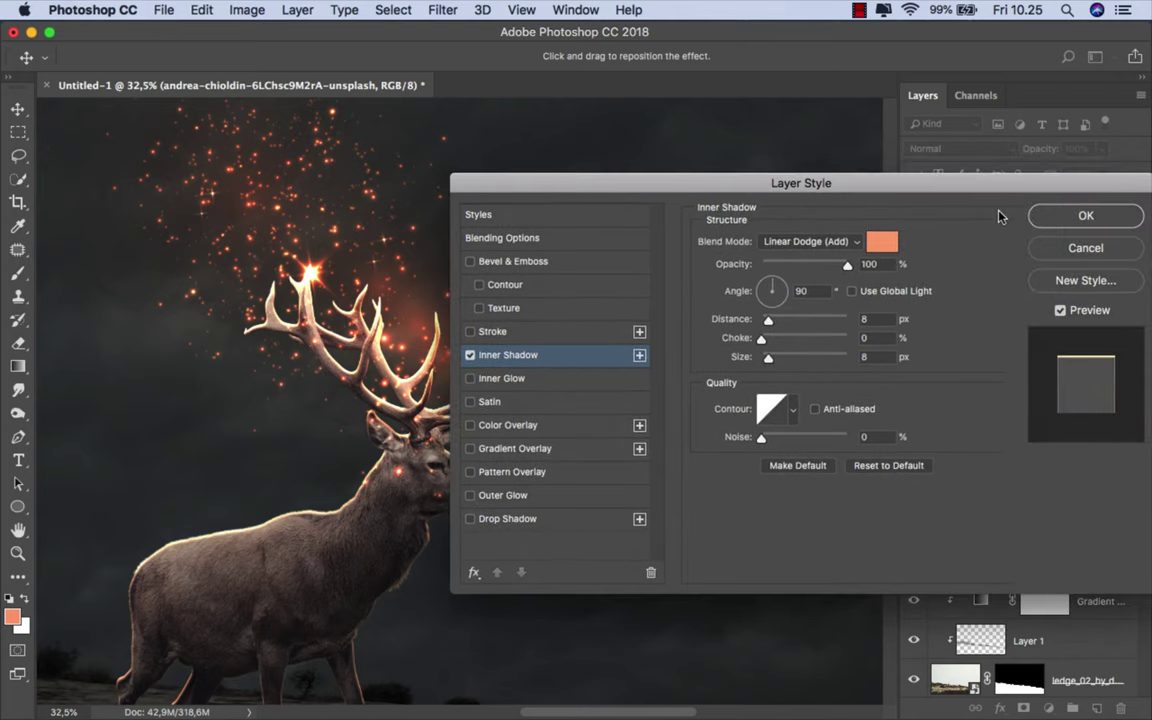
{"action": "left_click", "coordinate": [1062, 218]}
Step: Turn the stag's inner shadow into its own layer and move it near the top
{"action": "right_click", "coordinate": [1118, 368]}
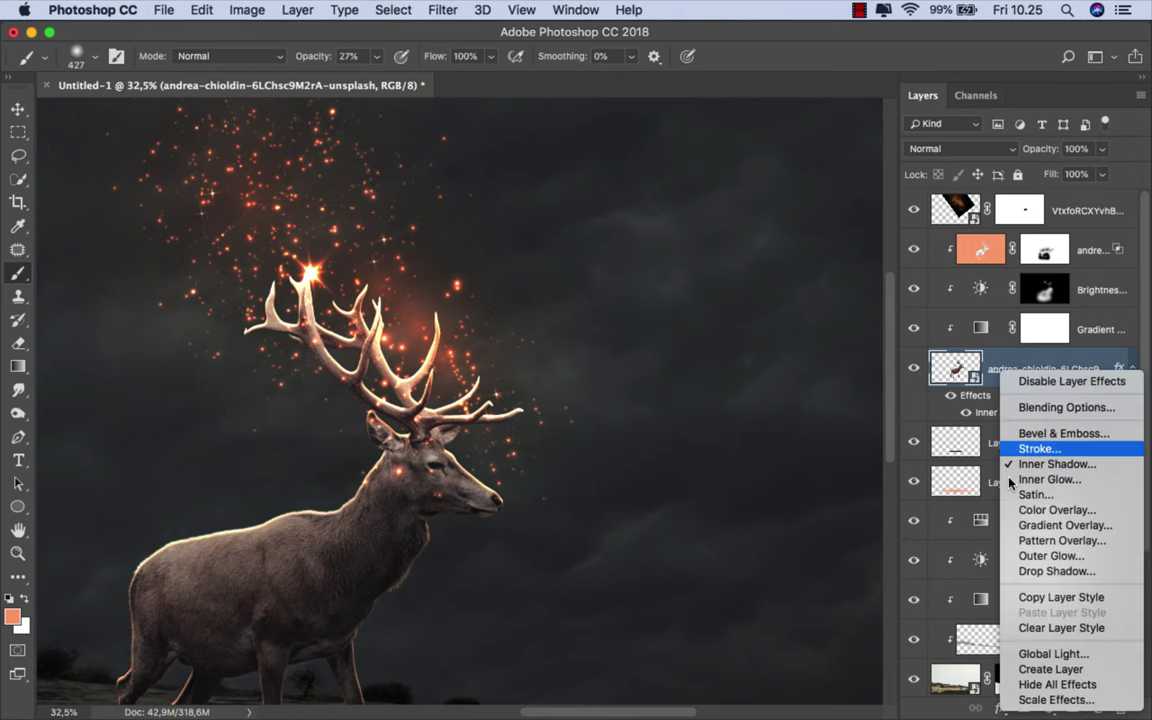
{"action": "left_click", "coordinate": [1040, 669]}
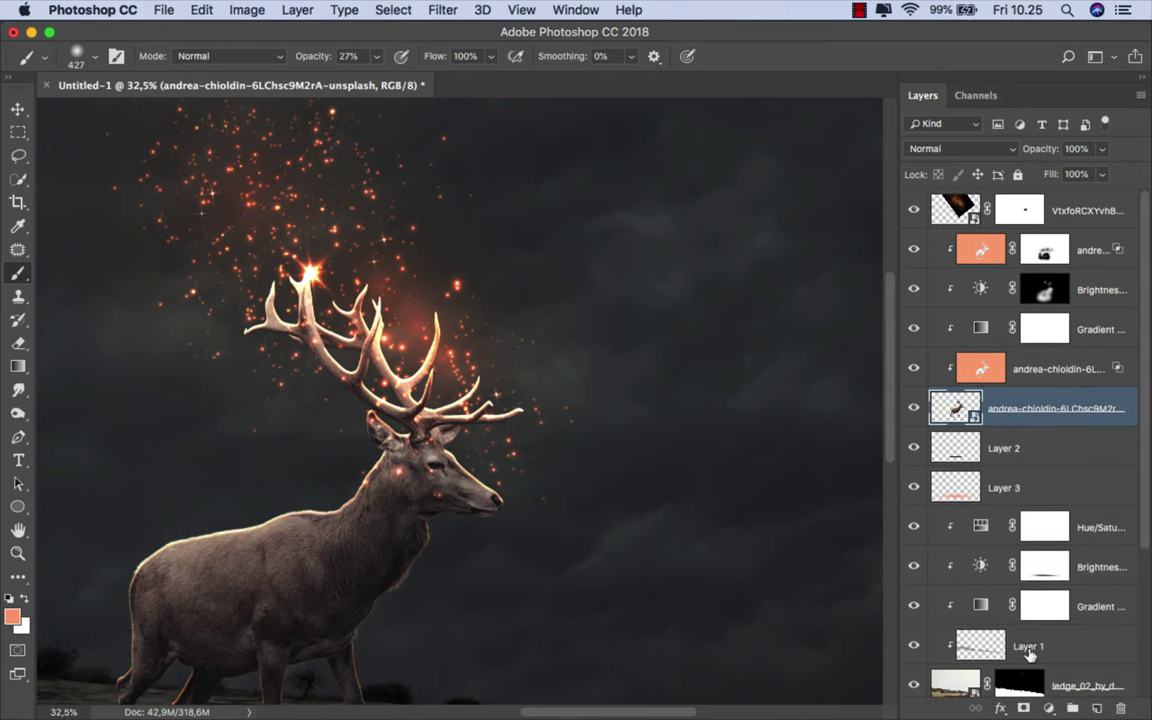
{"action": "left_click_drag", "start_coordinate": [940, 366], "coordinate": [1018, 232]}
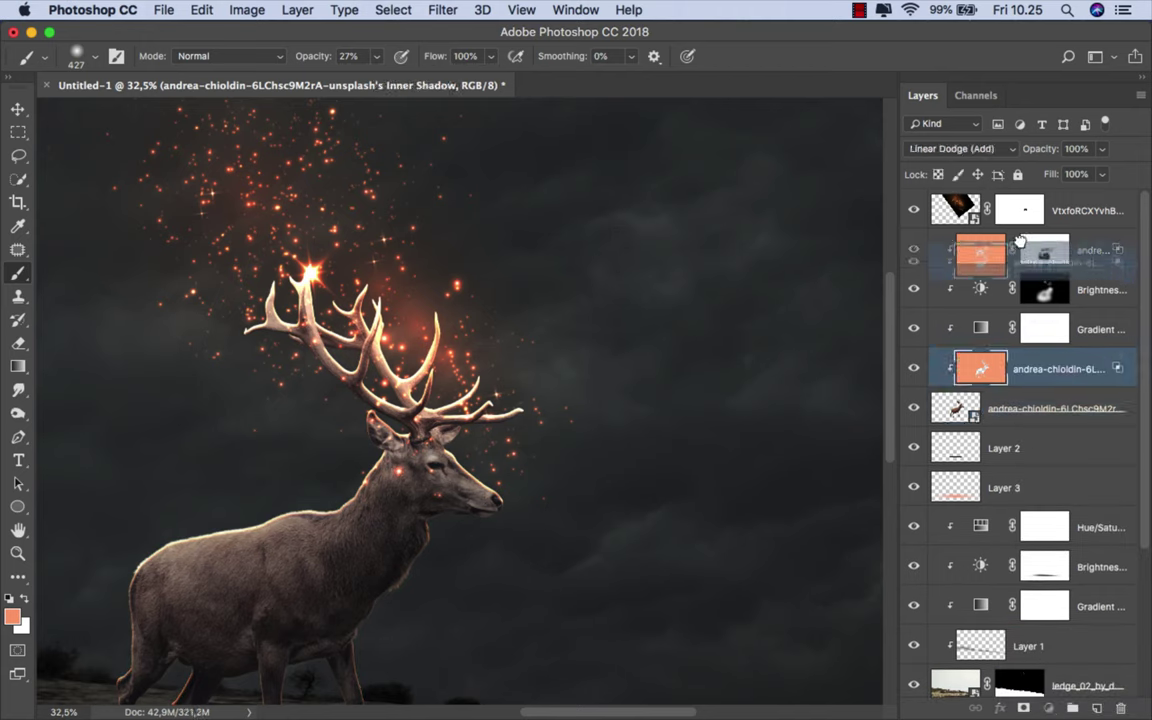
{"action": "left_click", "coordinate": [913, 249]}
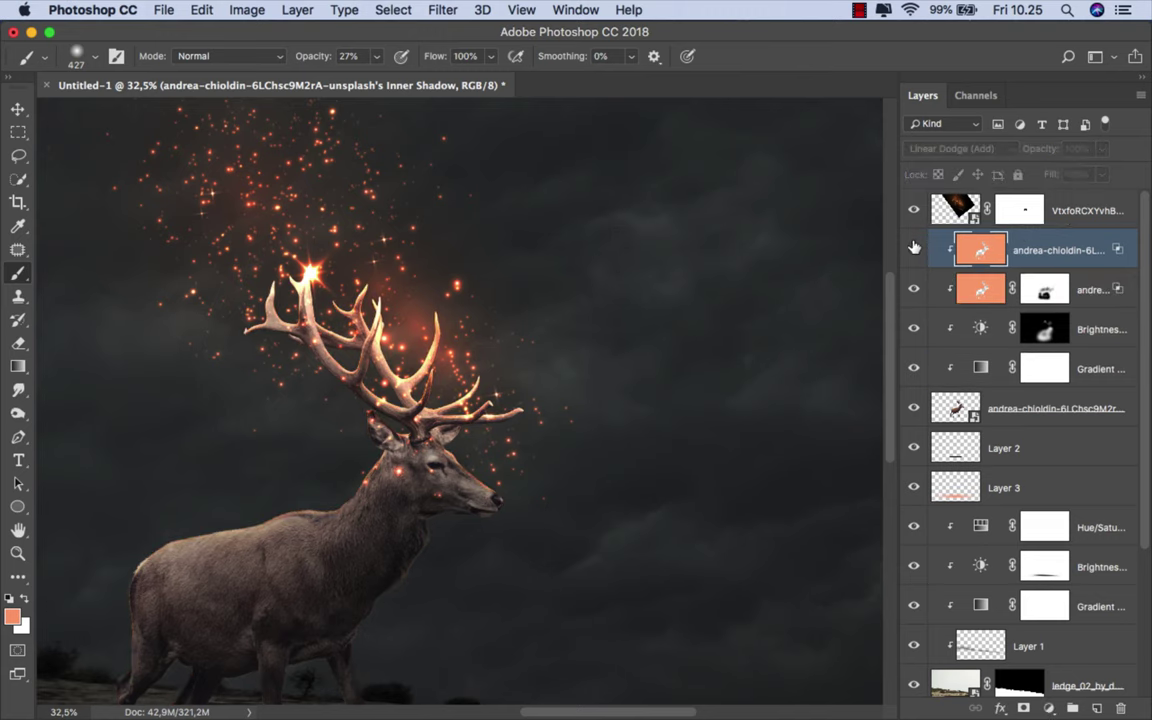
Step: Split the Underlying Layer black slider to 0/136 in Blending Options so the glow fades over dark areas
{"action": "right_click", "coordinate": [1055, 250]}
{"action": "left_click", "coordinate": [1006, 249]}
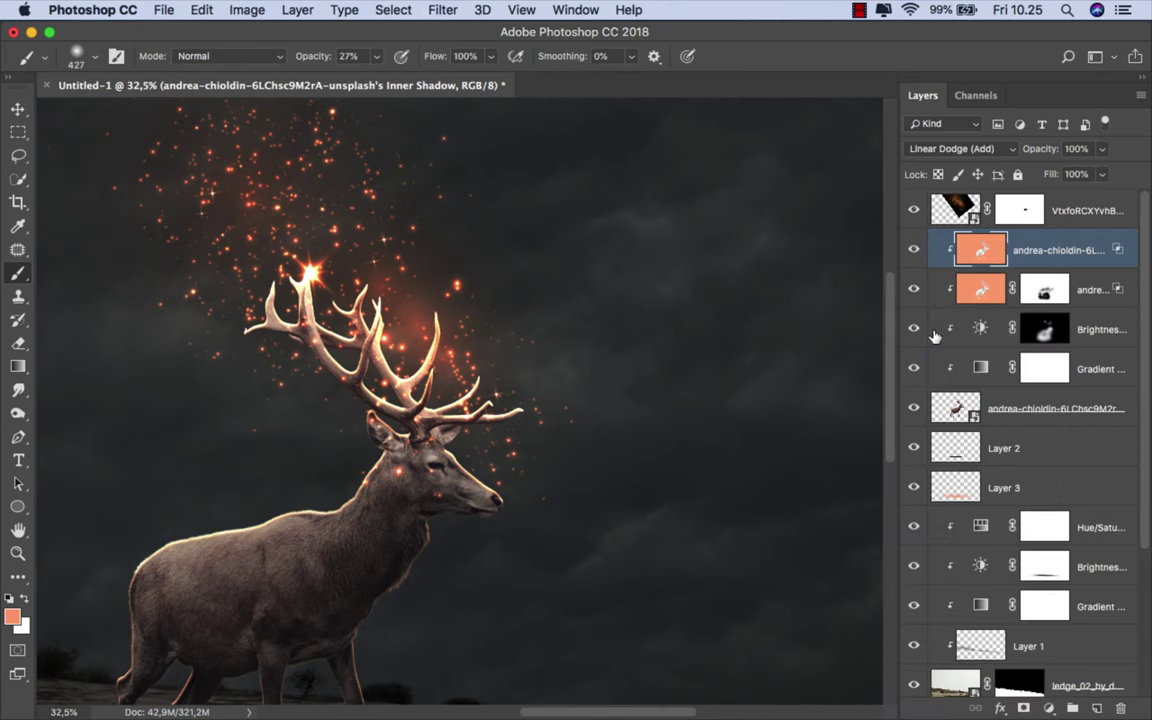
{"action": "left_click_drag", "start_coordinate": [513, 195], "coordinate": [608, 167]}
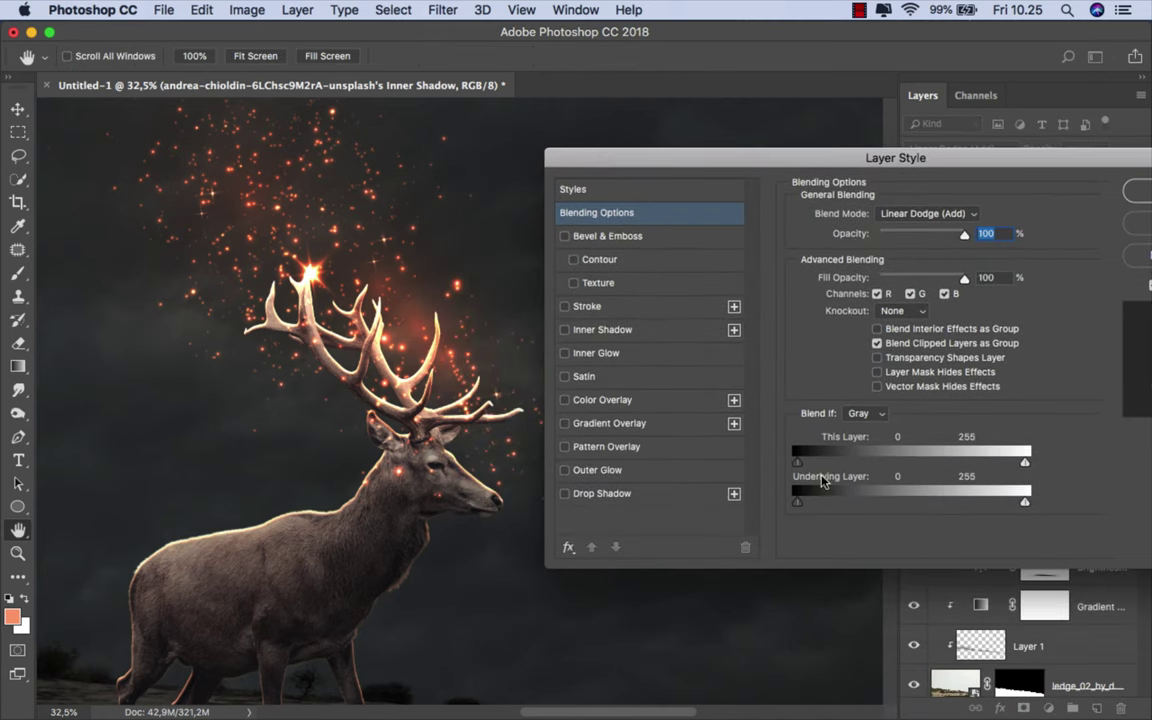
{"action": "left_click_drag", "start_coordinate": [797, 502], "coordinate": [905, 500]}
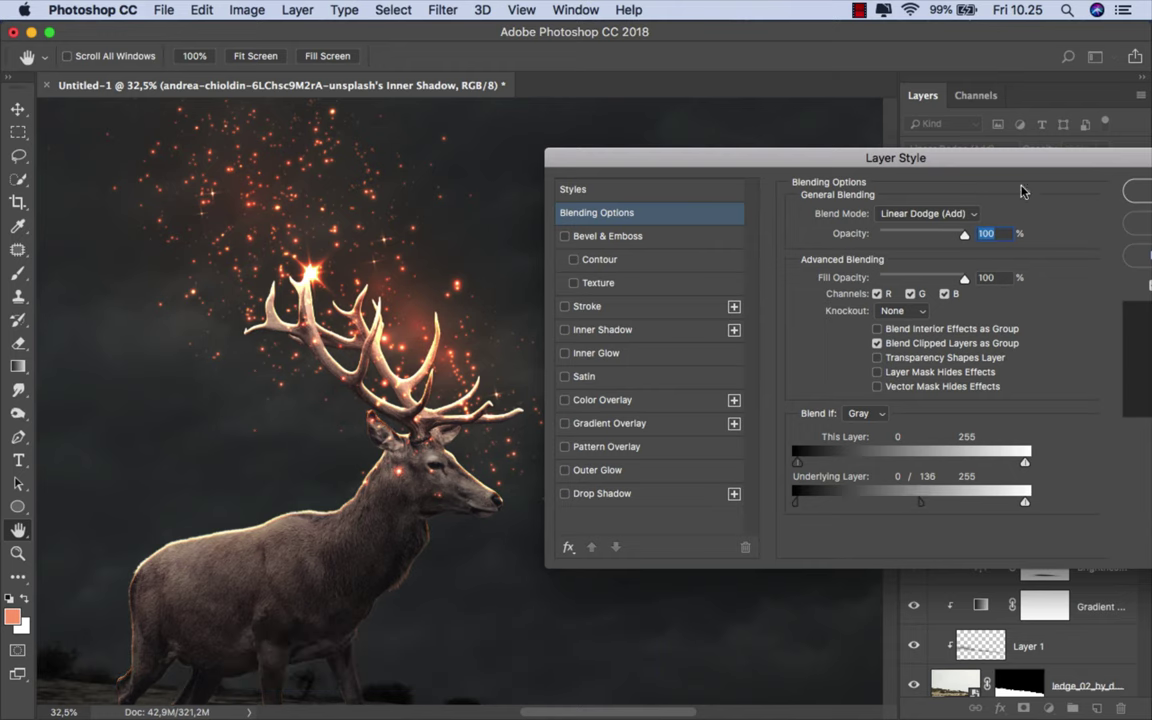
{"action": "left_click_drag", "start_coordinate": [1070, 165], "coordinate": [916, 181]}
{"action": "left_click", "coordinate": [996, 199]}
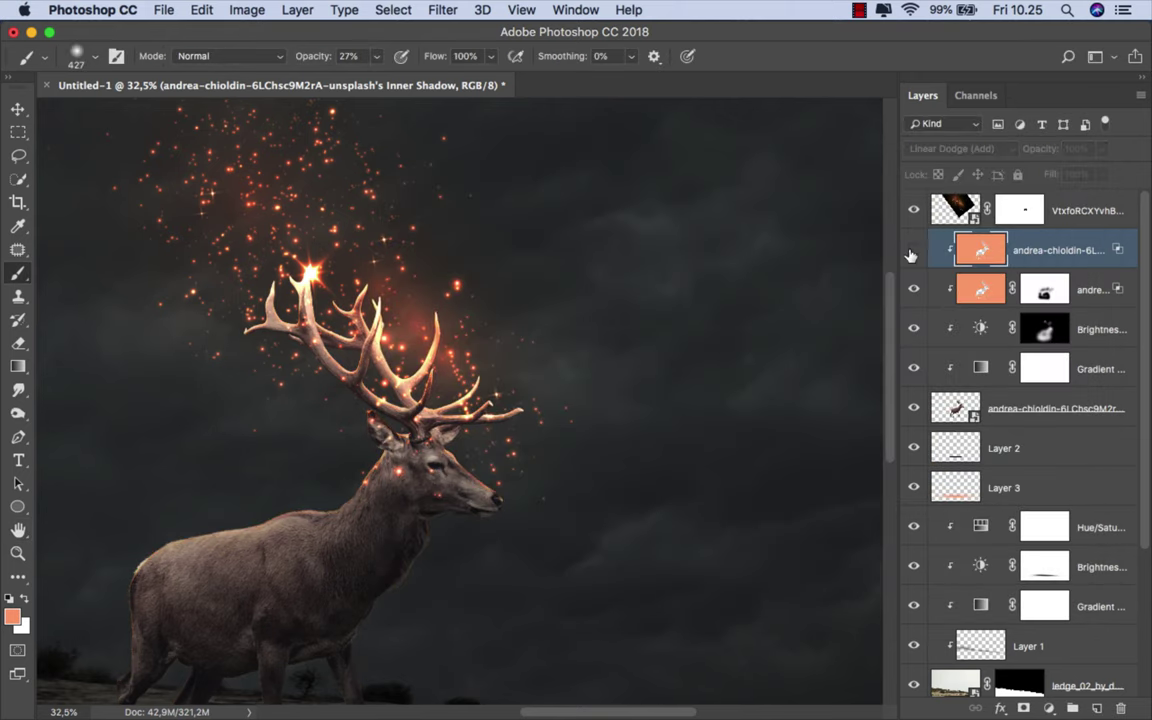
Step: Add a layer mask to the orange glow layer and paint the glow off the stag's body
{"action": "scroll", "coordinate": [553, 342], "scroll_direction": "down", "scroll_amount": 2}
{"action": "scroll", "coordinate": [556, 344], "scroll_direction": "down", "scroll_amount": 1}
{"action": "scroll", "coordinate": [558, 345], "scroll_direction": "down", "scroll_amount": 2}
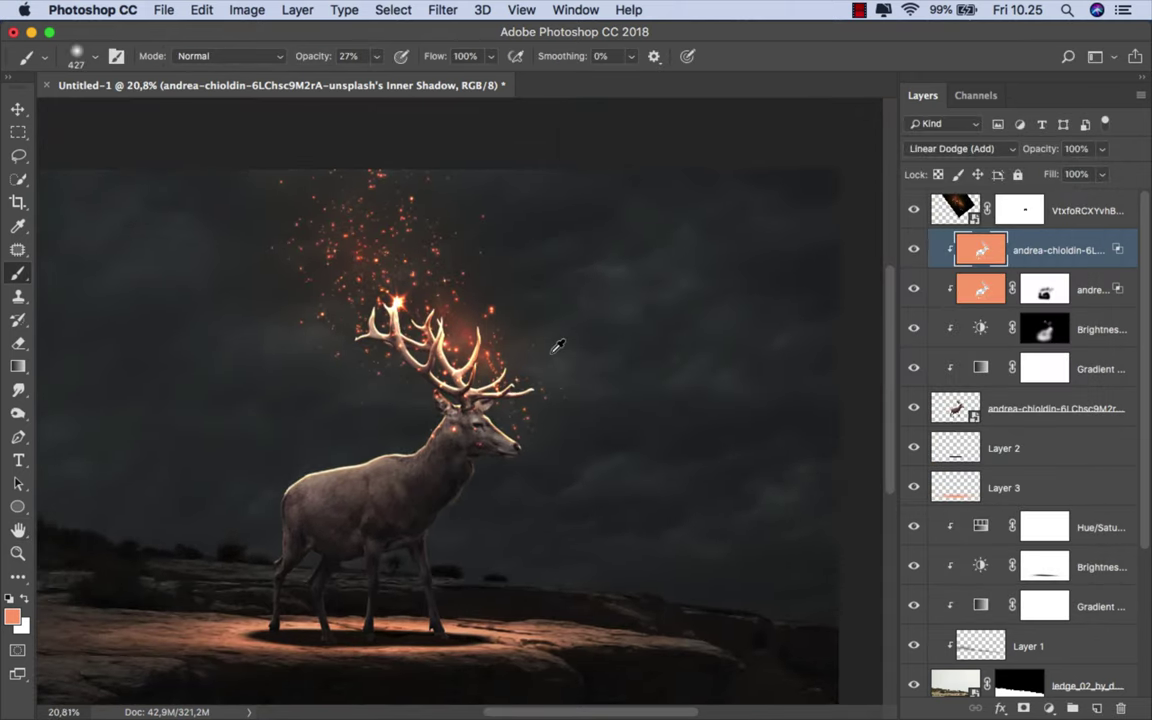
{"action": "left_click", "coordinate": [1023, 708]}
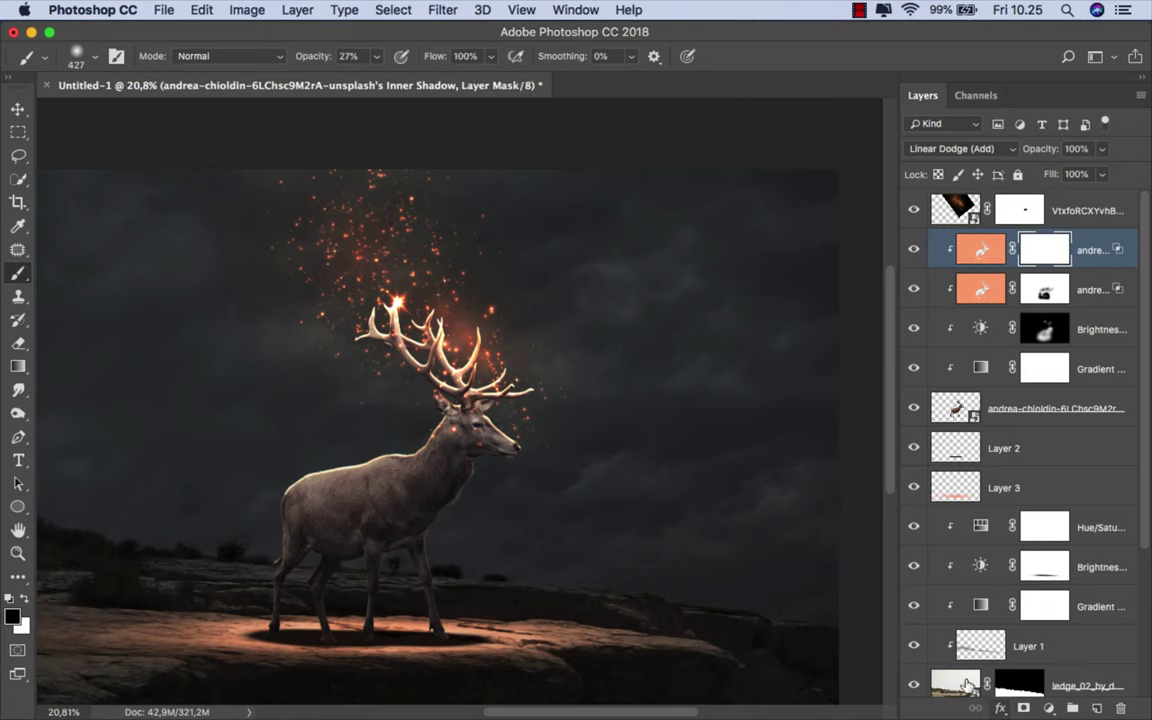
{"action": "scroll", "coordinate": [410, 565], "scroll_direction": "up", "scroll_amount": 1}
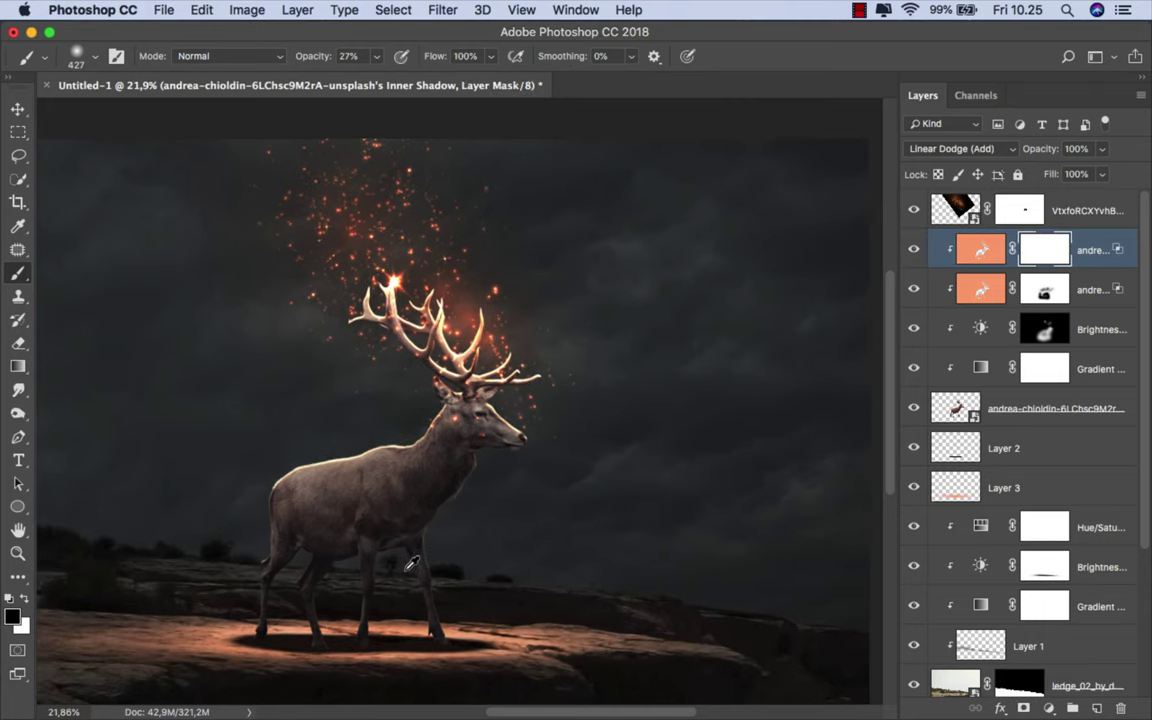
{"action": "scroll", "coordinate": [400, 548], "scroll_direction": "up", "scroll_amount": 1}
{"action": "scroll", "coordinate": [386, 527], "scroll_direction": "up", "scroll_amount": 2}
{"action": "scroll", "coordinate": [442, 545], "scroll_direction": "up", "scroll_amount": 3}
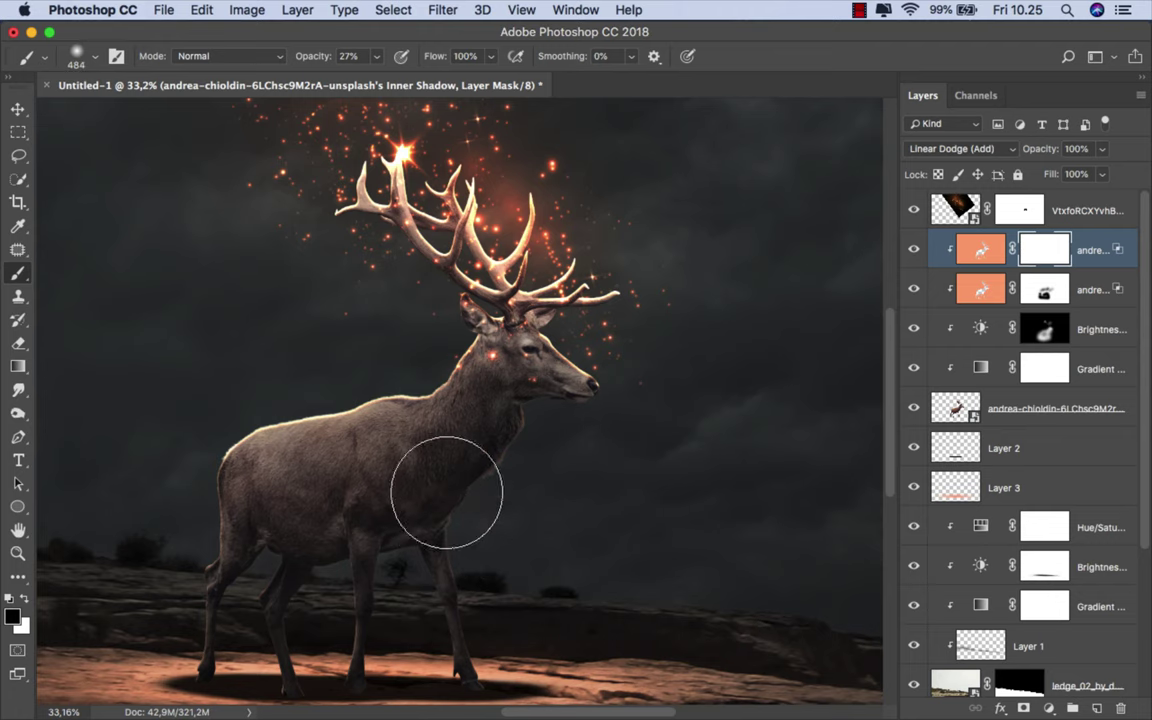
{"action": "mouse_move", "coordinate": [446, 492]}
{"action": "left_mouse_down"}
{"action": "mouse_move", "coordinate": [399, 411]}
{"action": "mouse_move", "coordinate": [242, 455]}
{"action": "mouse_move", "coordinate": [260, 437]}
{"action": "mouse_move", "coordinate": [342, 419]}
{"action": "mouse_move", "coordinate": [411, 360]}
{"action": "mouse_move", "coordinate": [396, 433]}
{"action": "mouse_move", "coordinate": [249, 540]}
{"action": "mouse_move", "coordinate": [211, 617]}
{"action": "mouse_move", "coordinate": [232, 632]}
{"action": "left_mouse_up"}
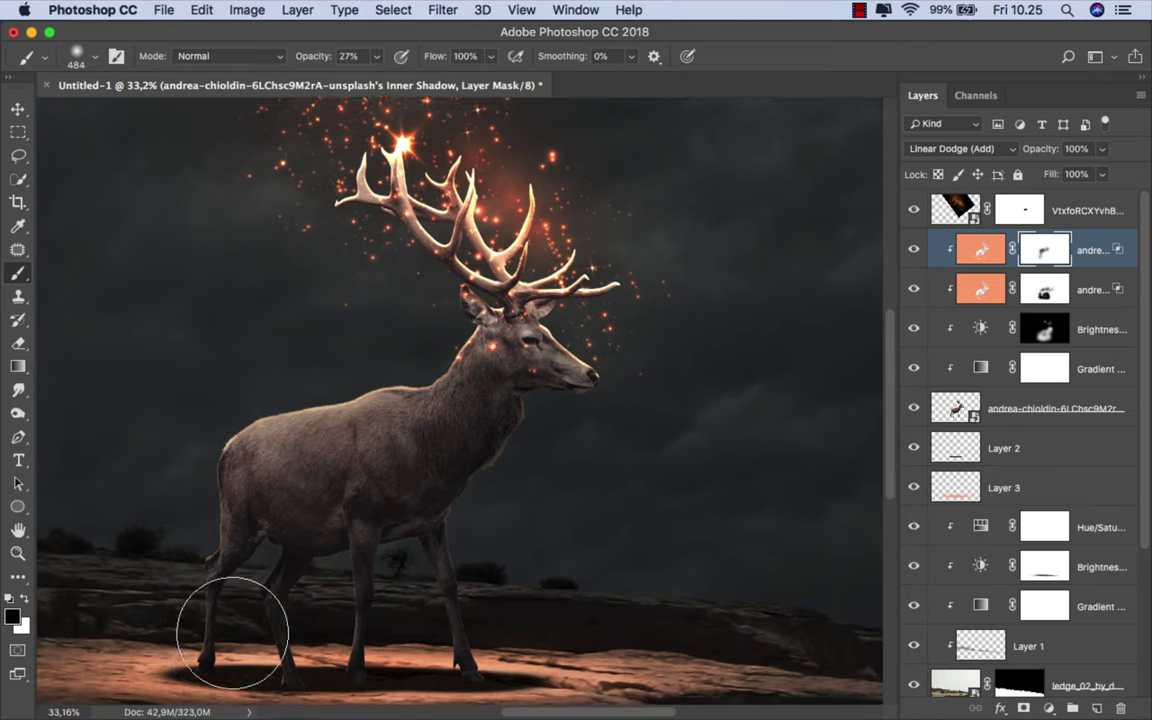
{"action": "scroll", "coordinate": [232, 632], "scroll_direction": "down", "scroll_amount": 1}
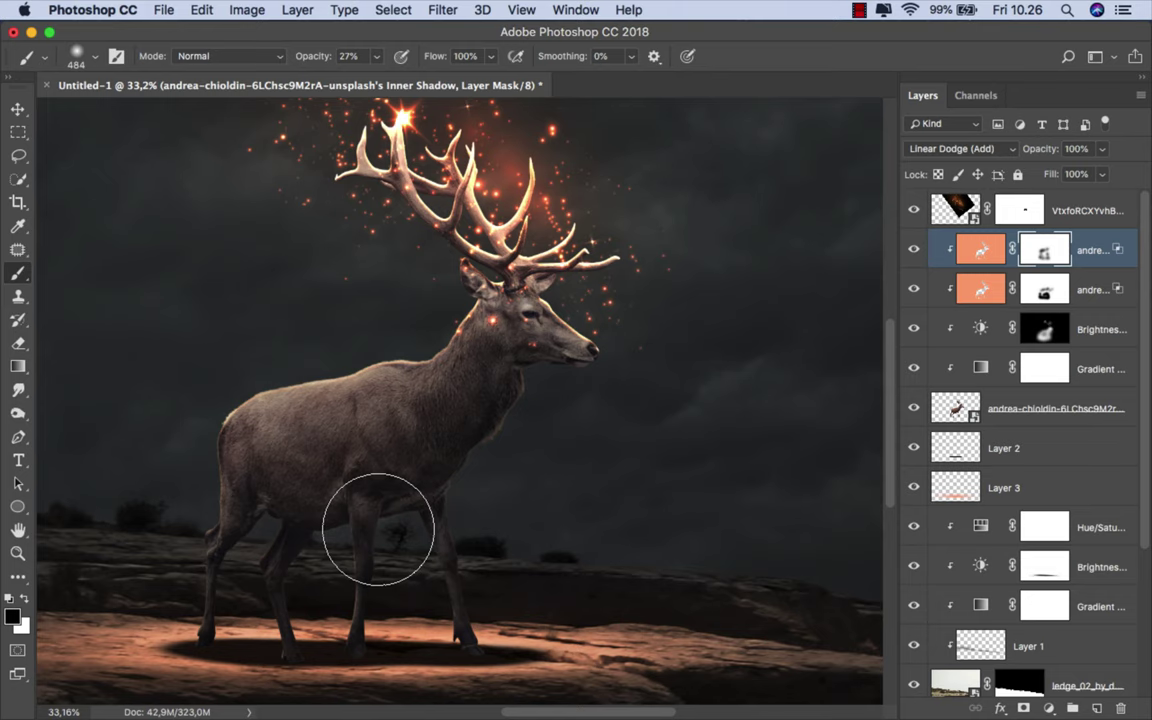
{"action": "key", "text": "ctrl+0"}
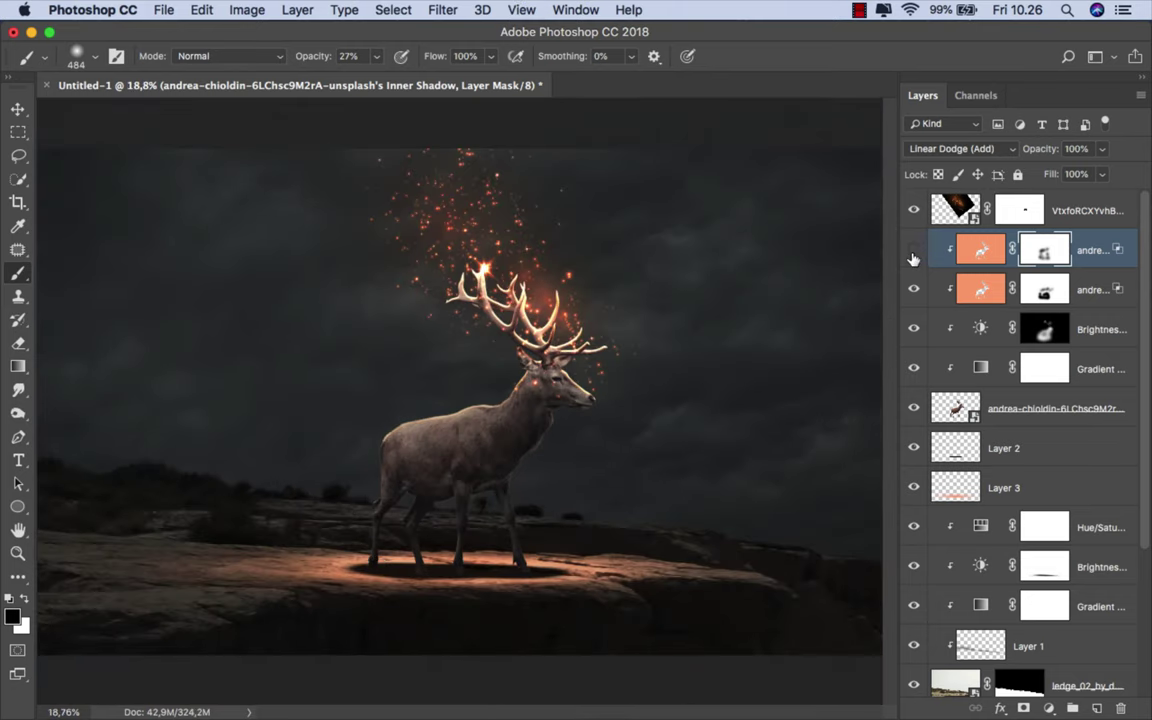
Step: Toggle the glow layer to compare before and after, then target the layer's pixels instead of the mask
{"action": "left_click", "coordinate": [913, 257]}
{"action": "scroll", "coordinate": [590, 380], "scroll_direction": "up", "scroll_amount": 5}
{"action": "scroll", "coordinate": [595, 390], "scroll_direction": "up", "scroll_amount": 2}
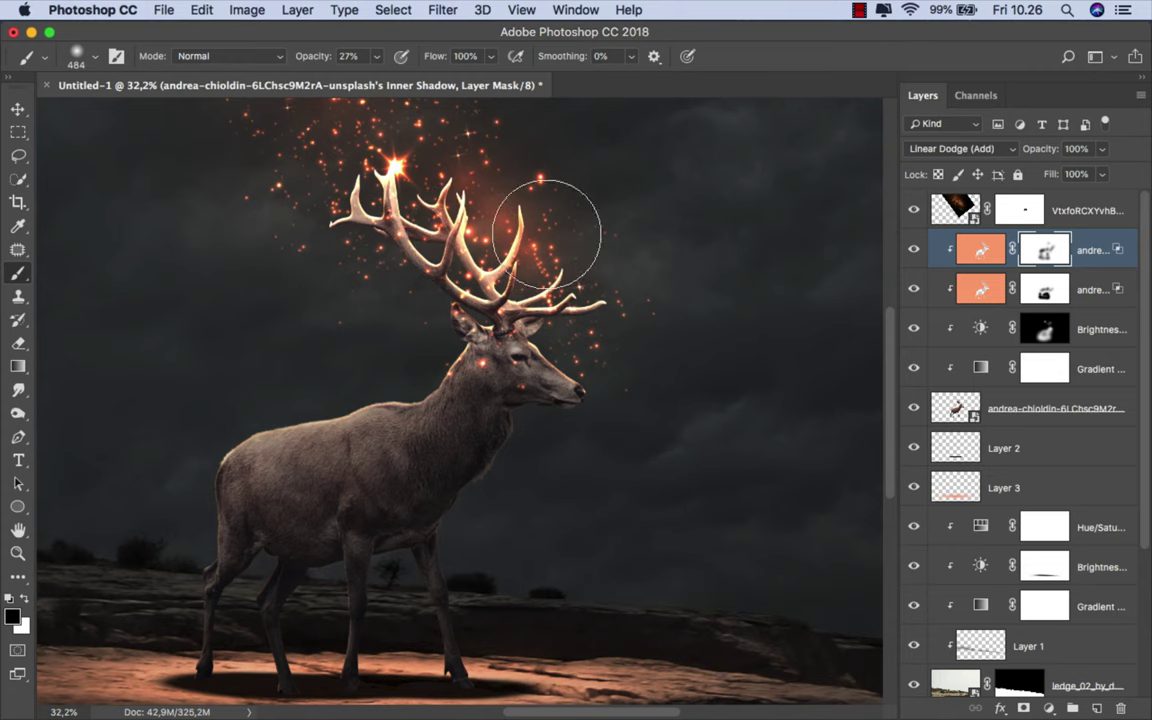
{"action": "left_click", "coordinate": [912, 250]}
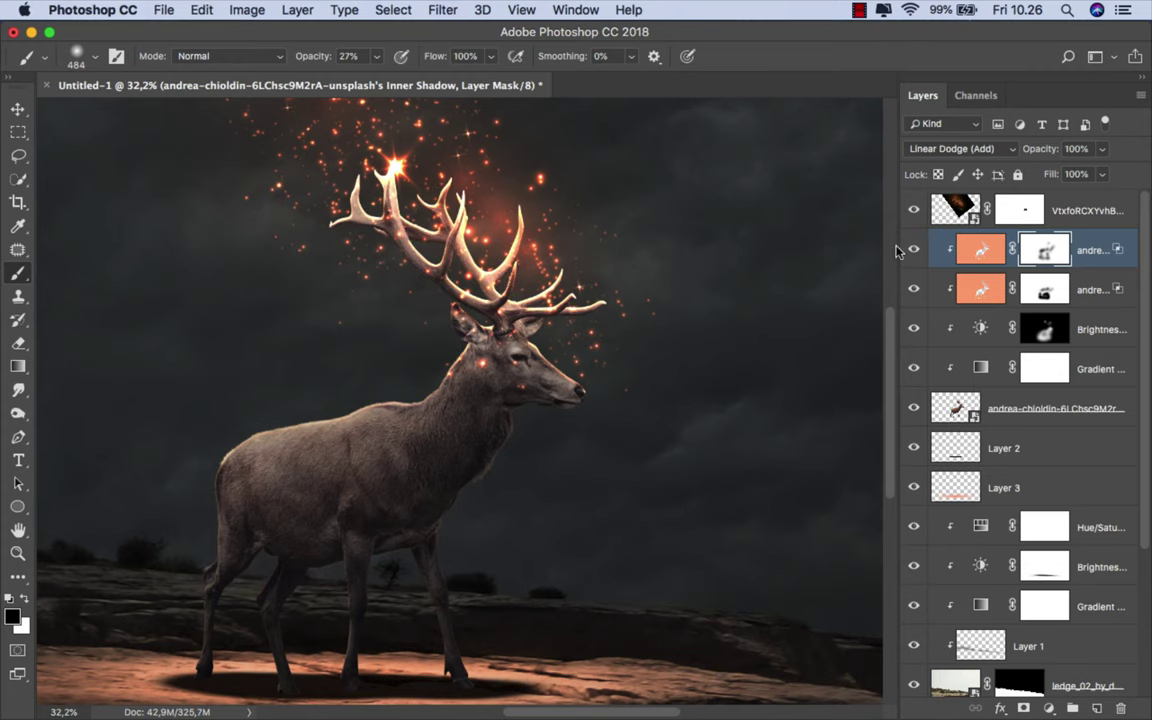
{"action": "key", "text": "super+0"}
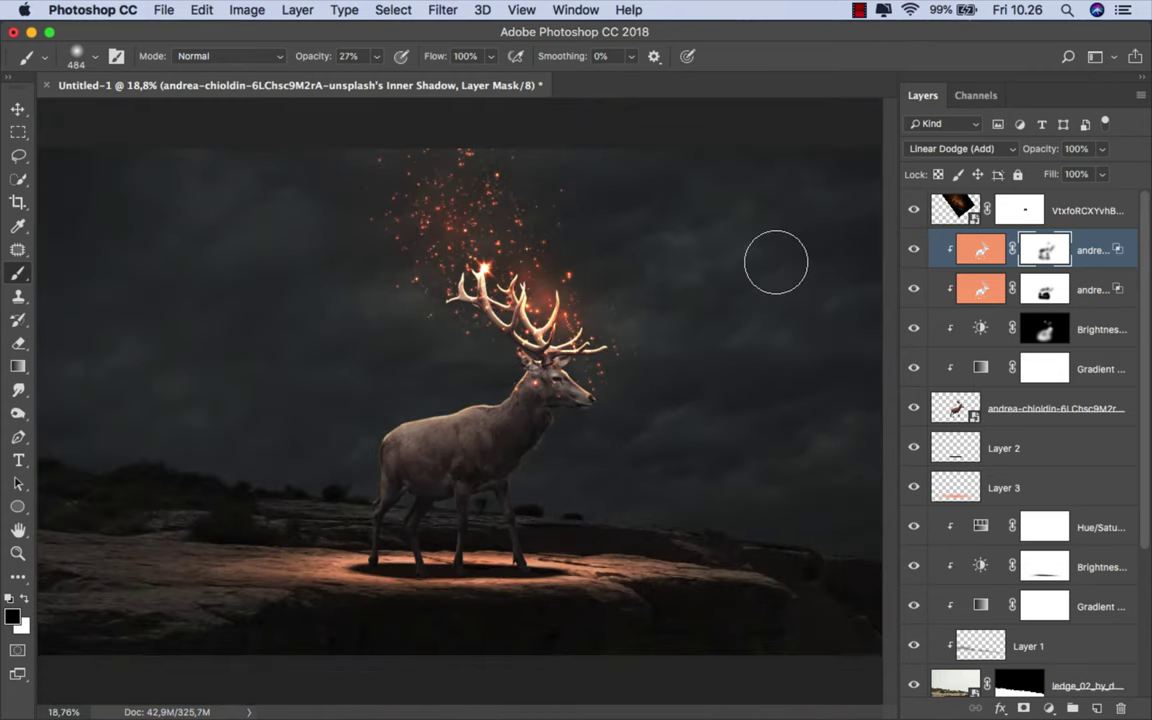
{"action": "key", "text": "super+2"}
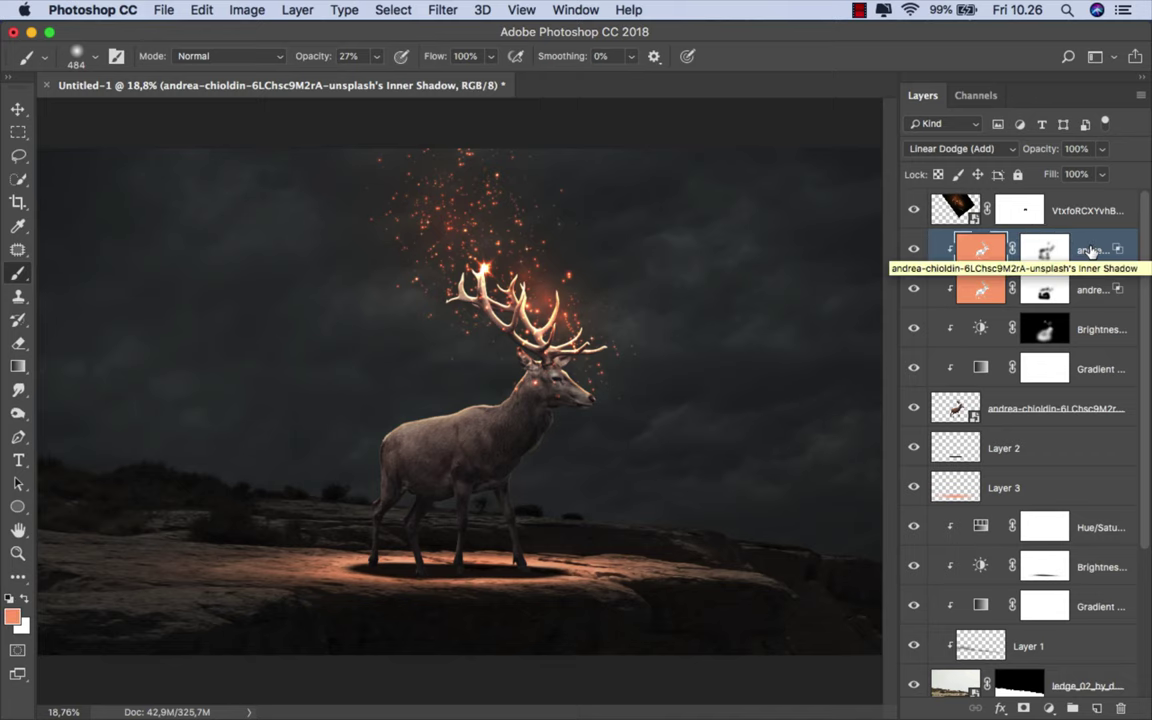
Step: Create a new clipped layer in Overlay blend mode with an orange painting colour
{"action": "key", "text": "super+shift+alt+n"}
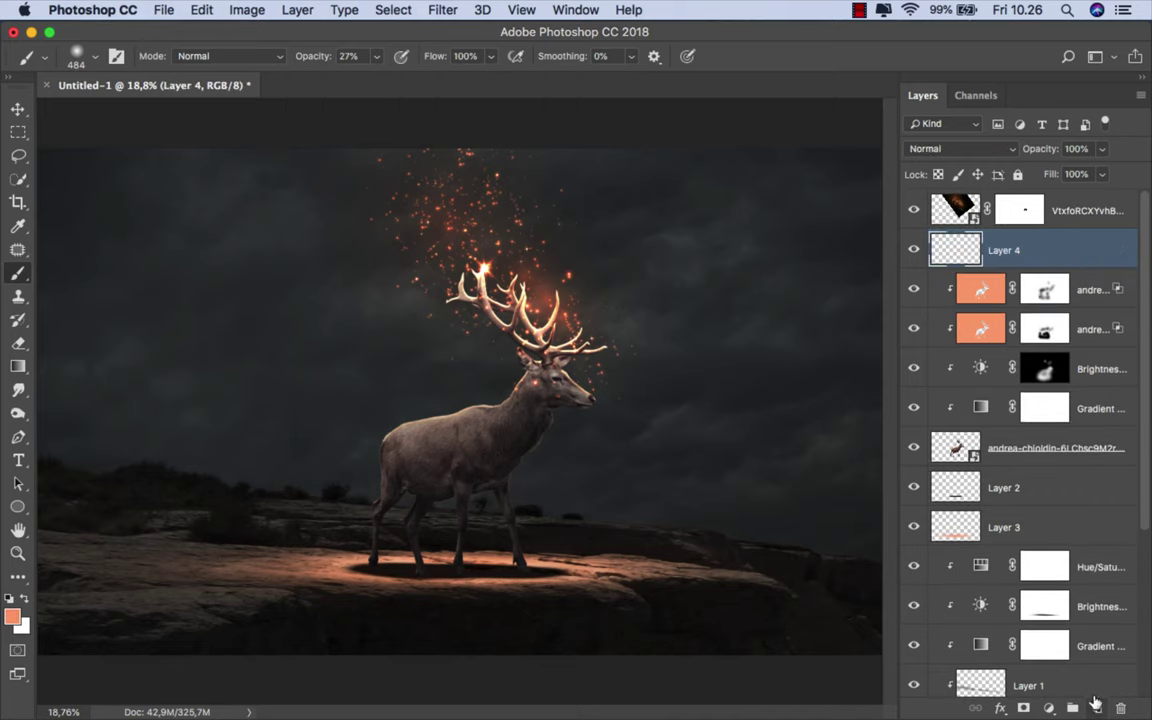
{"action": "right_click", "coordinate": [1062, 251]}
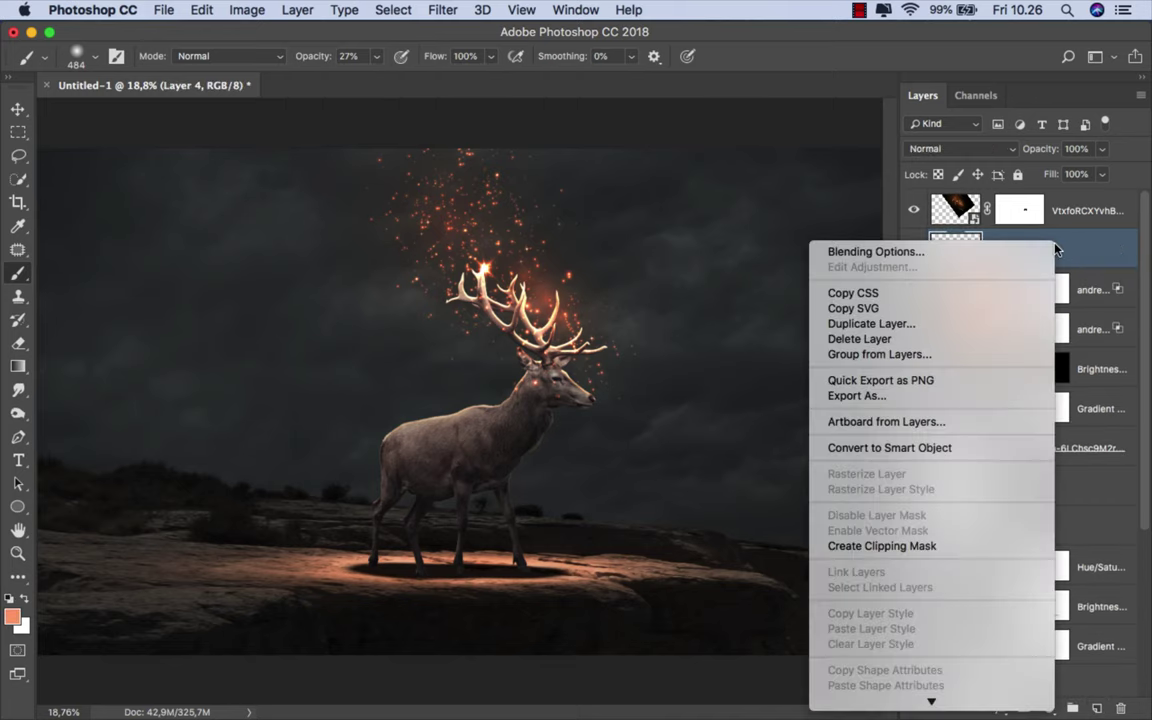
{"action": "left_click", "coordinate": [912, 546]}
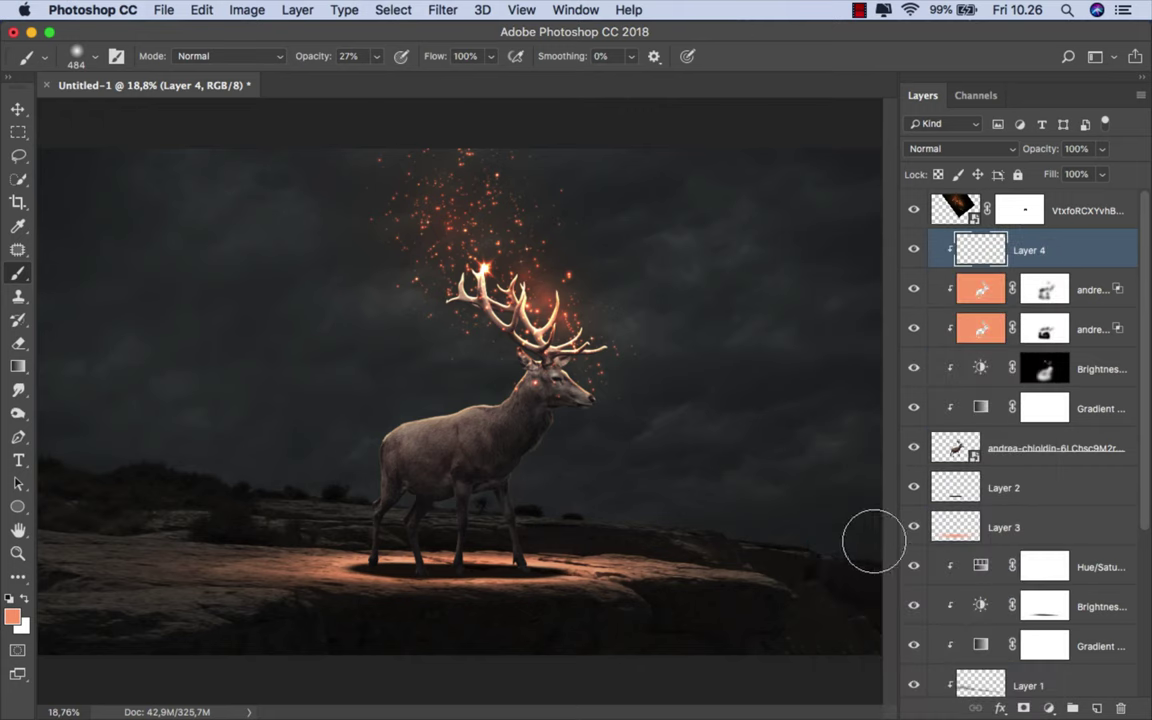
{"action": "left_click", "coordinate": [13, 618]}
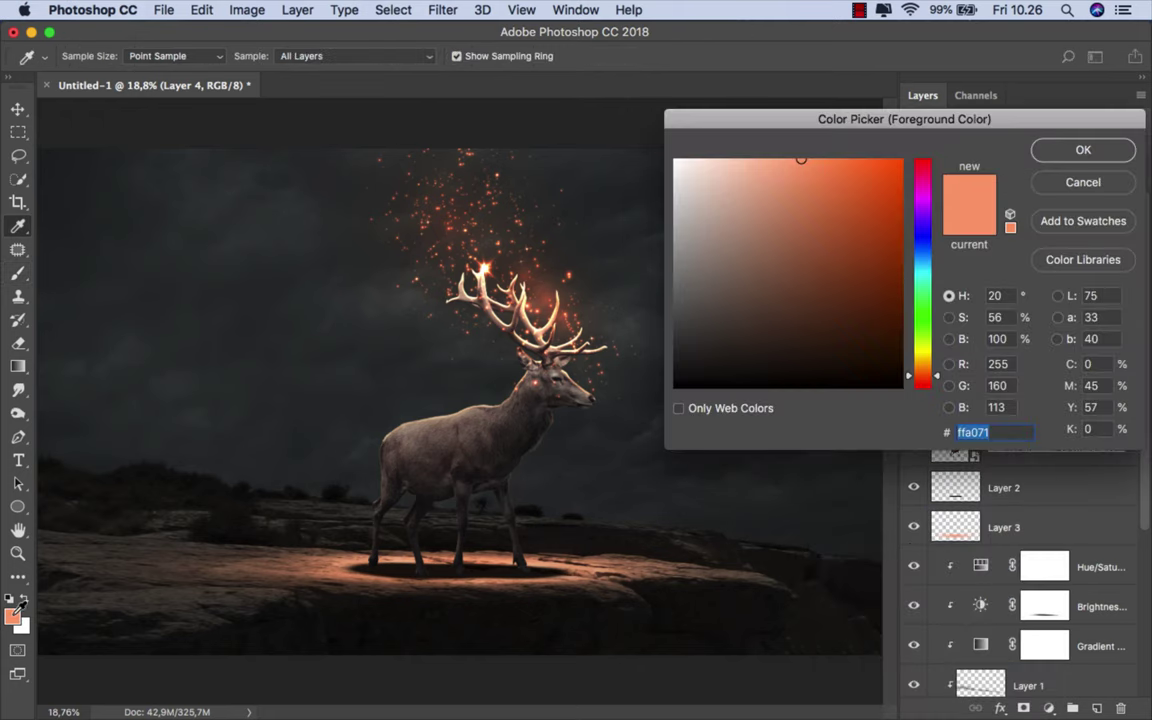
{"action": "left_click", "coordinate": [1040, 153]}
{"action": "left_click", "coordinate": [935, 148]}
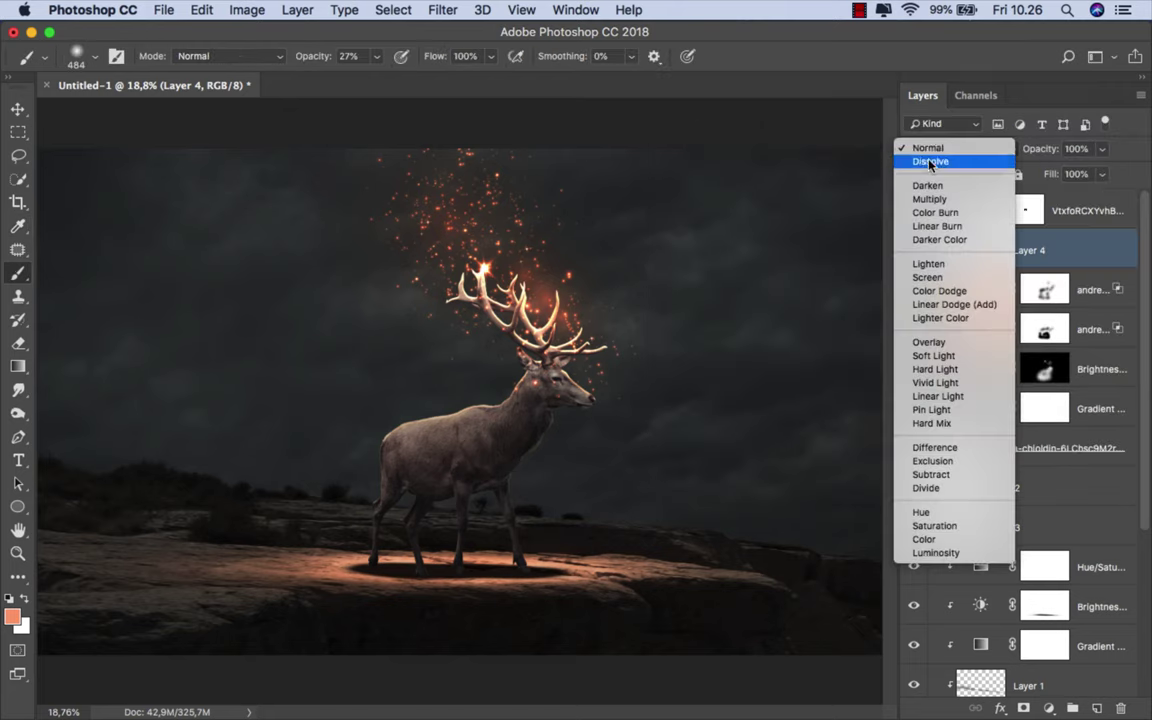
{"action": "left_click", "coordinate": [945, 341]}
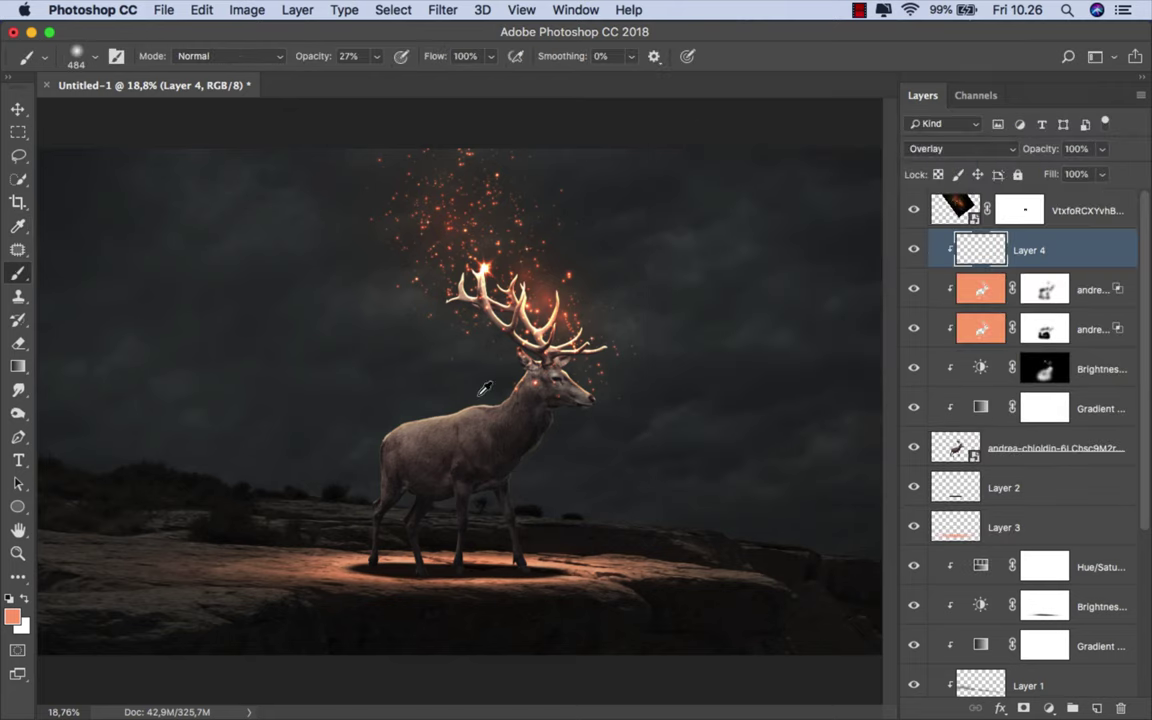
Step: Set up a large soft brush at about 11% opacity
{"action": "scroll", "coordinate": [484, 388], "scroll_direction": "up", "scroll_amount": 5}
{"action": "left_click", "coordinate": [376, 56]}
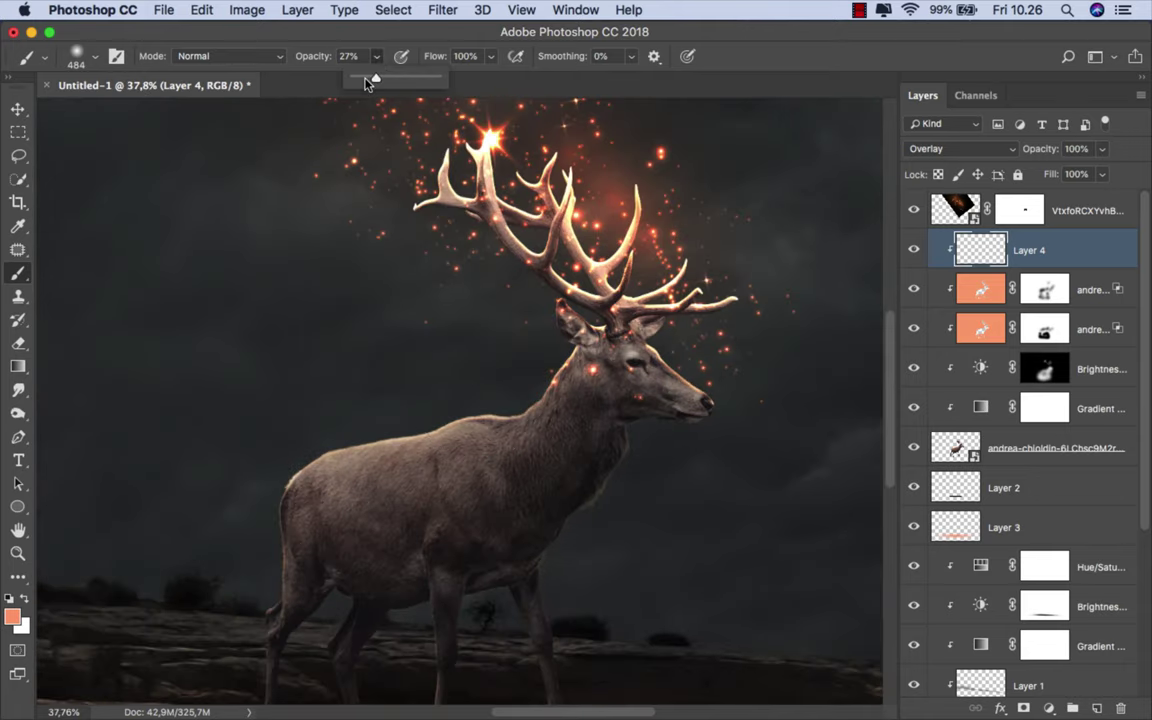
{"action": "left_click_drag", "start_coordinate": [365, 77], "coordinate": [361, 77]}
{"action": "scroll", "coordinate": [666, 366], "scroll_direction": "up", "scroll_amount": 2}
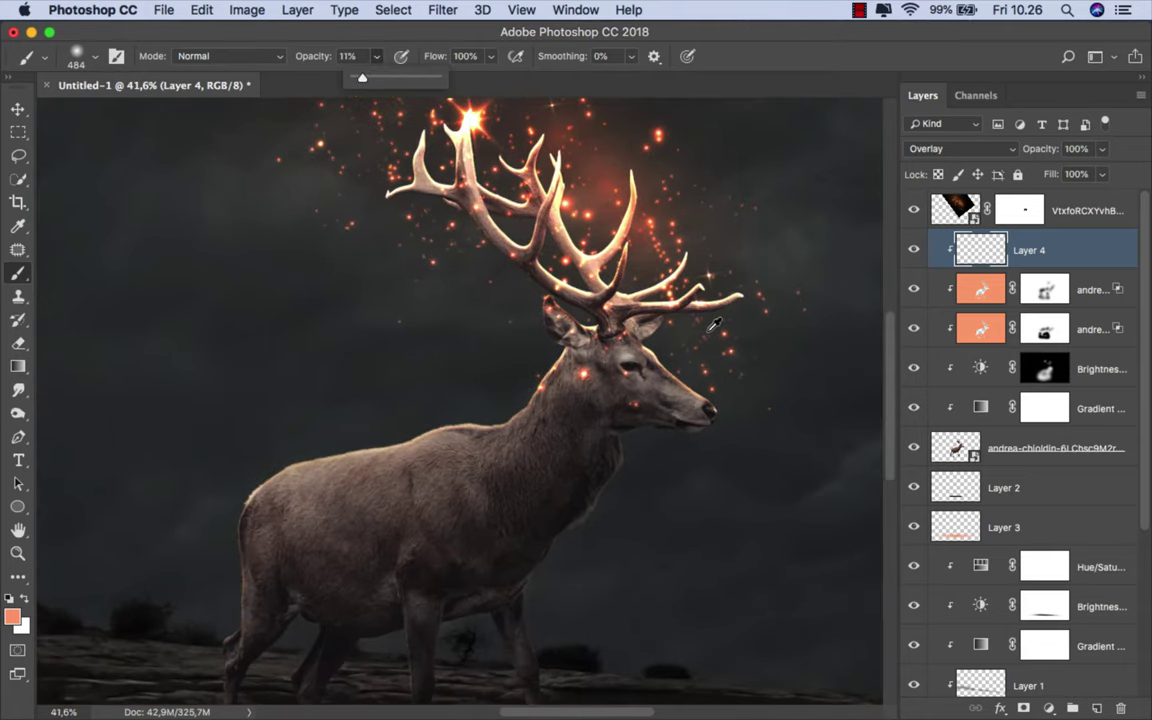
{"action": "left_click_drag", "start_coordinate": [728, 334], "coordinate": [557, 343]}
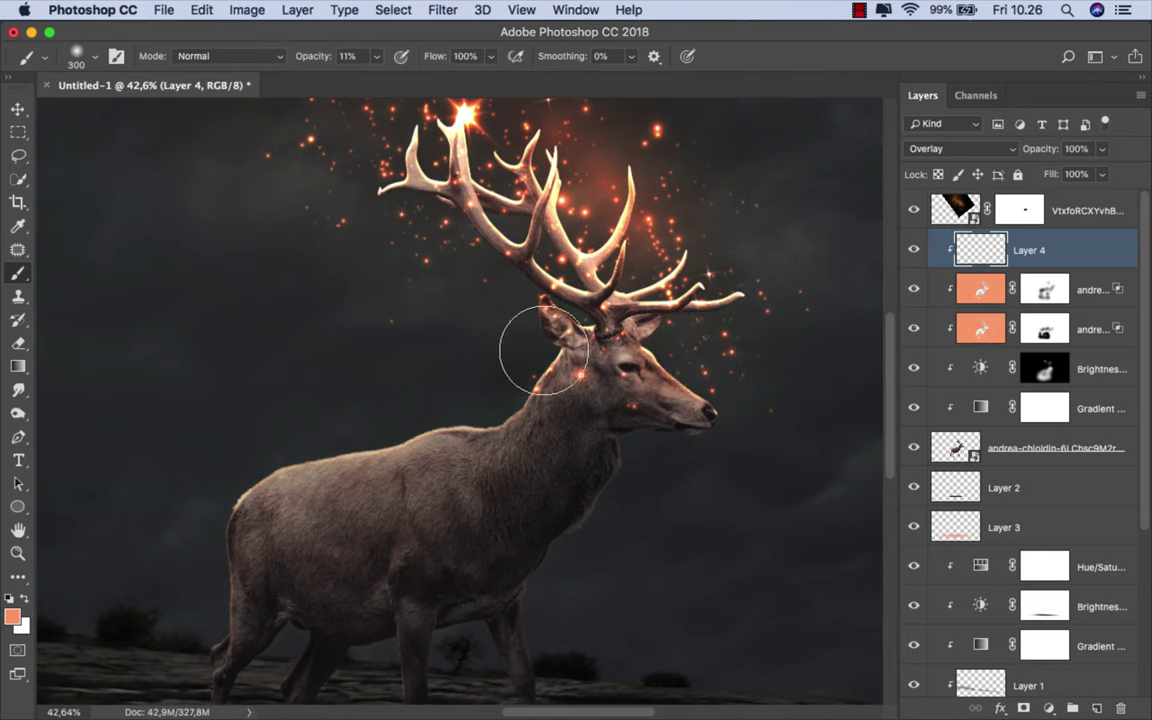
{"action": "left_click_drag", "start_coordinate": [557, 343], "coordinate": [596, 322]}
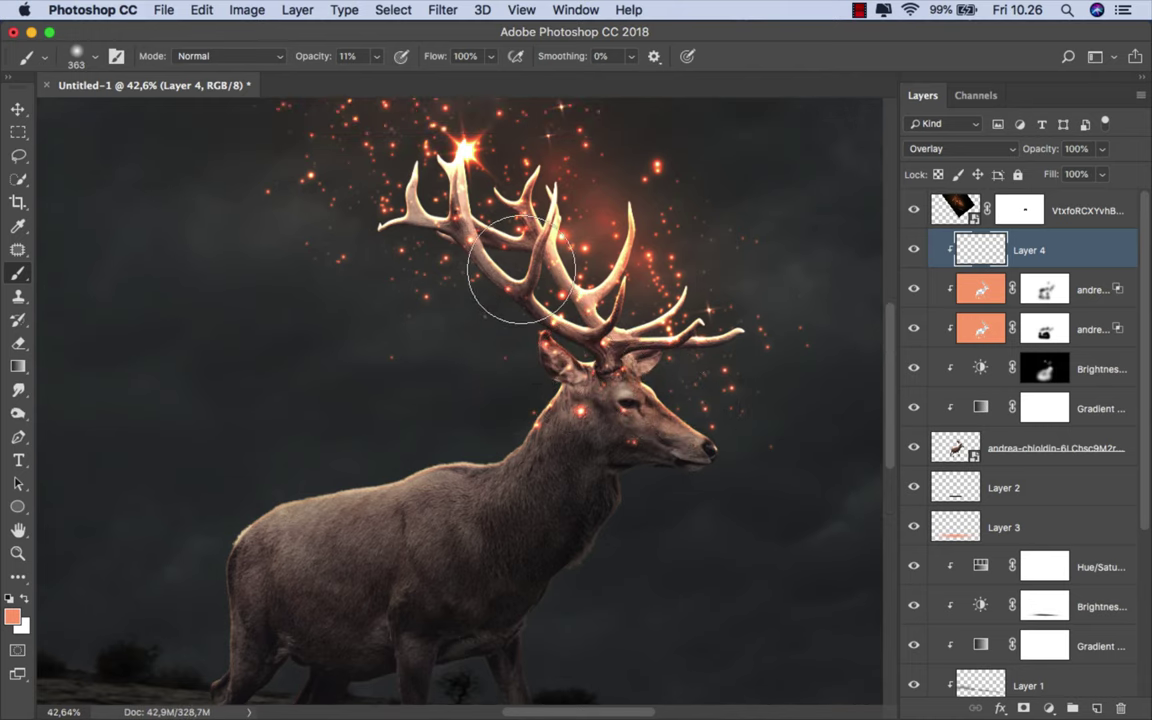
Step: Paint a soft orange glow along the stag's back and neck, then fit the image in view
{"action": "mouse_move", "coordinate": [537, 380]}
{"action": "left_mouse_down"}
{"action": "mouse_move", "coordinate": [388, 440]}
{"action": "mouse_move", "coordinate": [317, 451]}
{"action": "left_mouse_up"}
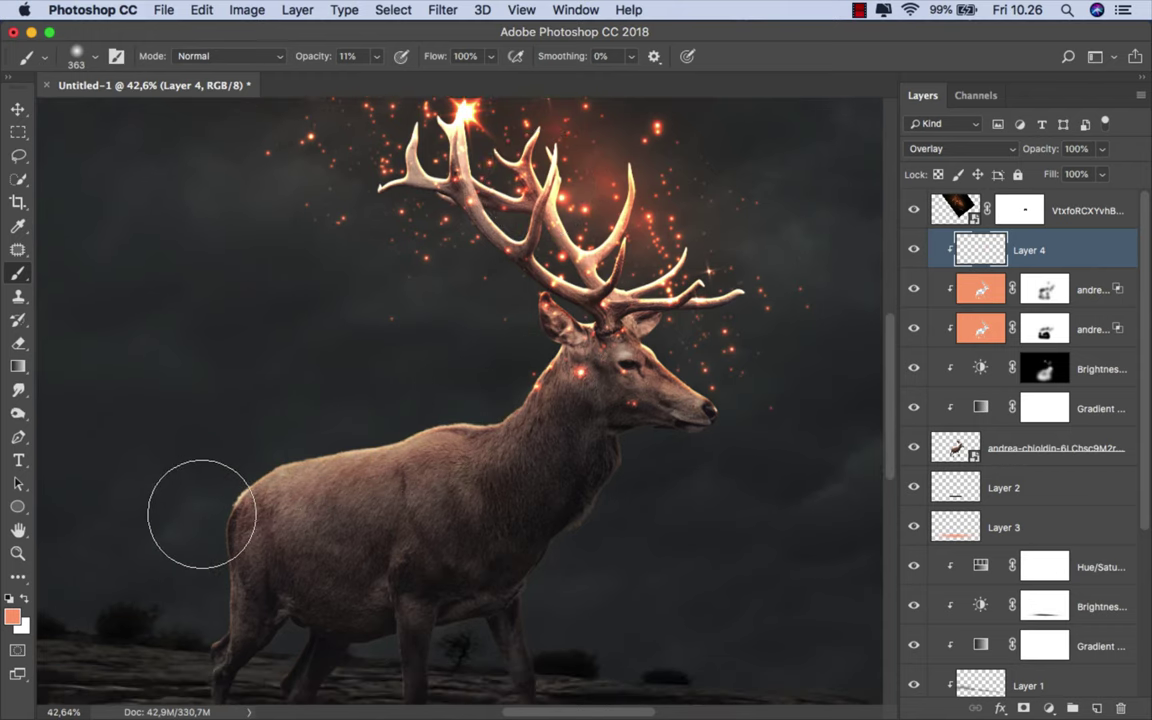
{"action": "left_click_drag", "start_coordinate": [300, 406], "coordinate": [365, 424]}
{"action": "left_click_drag", "start_coordinate": [278, 437], "coordinate": [579, 339]}
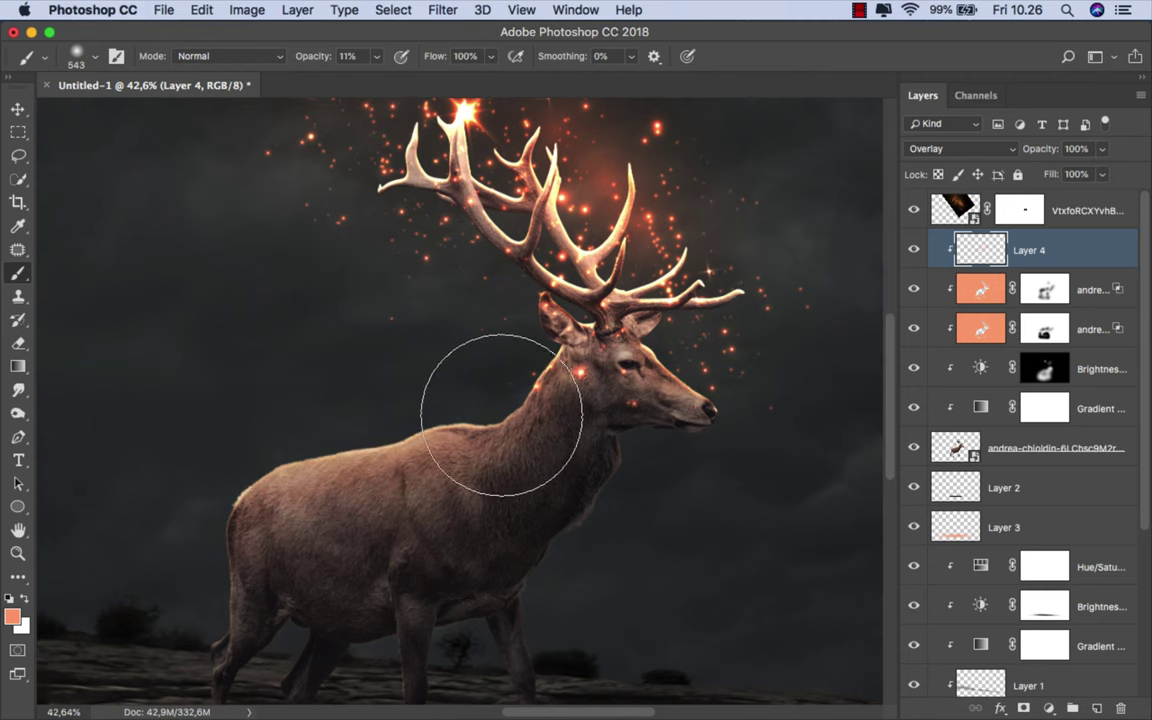
{"action": "scroll", "coordinate": [579, 339], "scroll_direction": "down", "scroll_amount": 3}
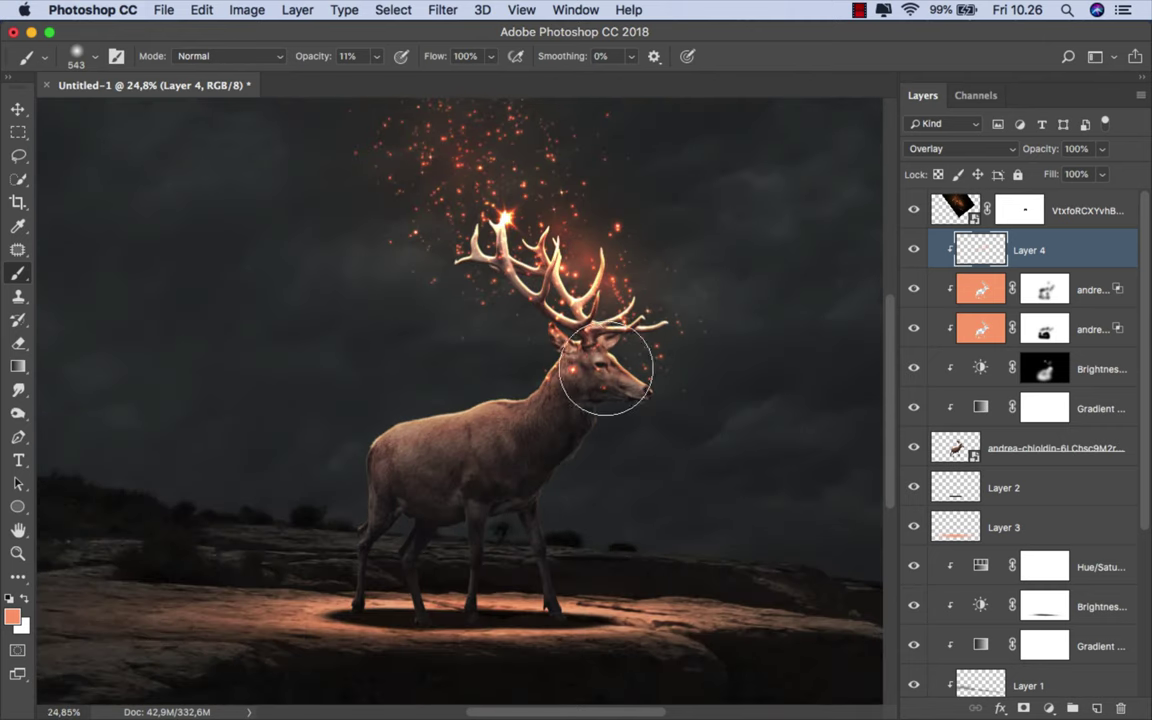
{"action": "mouse_move", "coordinate": [543, 356]}
{"action": "left_mouse_down"}
{"action": "mouse_move", "coordinate": [455, 380]}
{"action": "mouse_move", "coordinate": [663, 368]}
{"action": "left_mouse_up"}
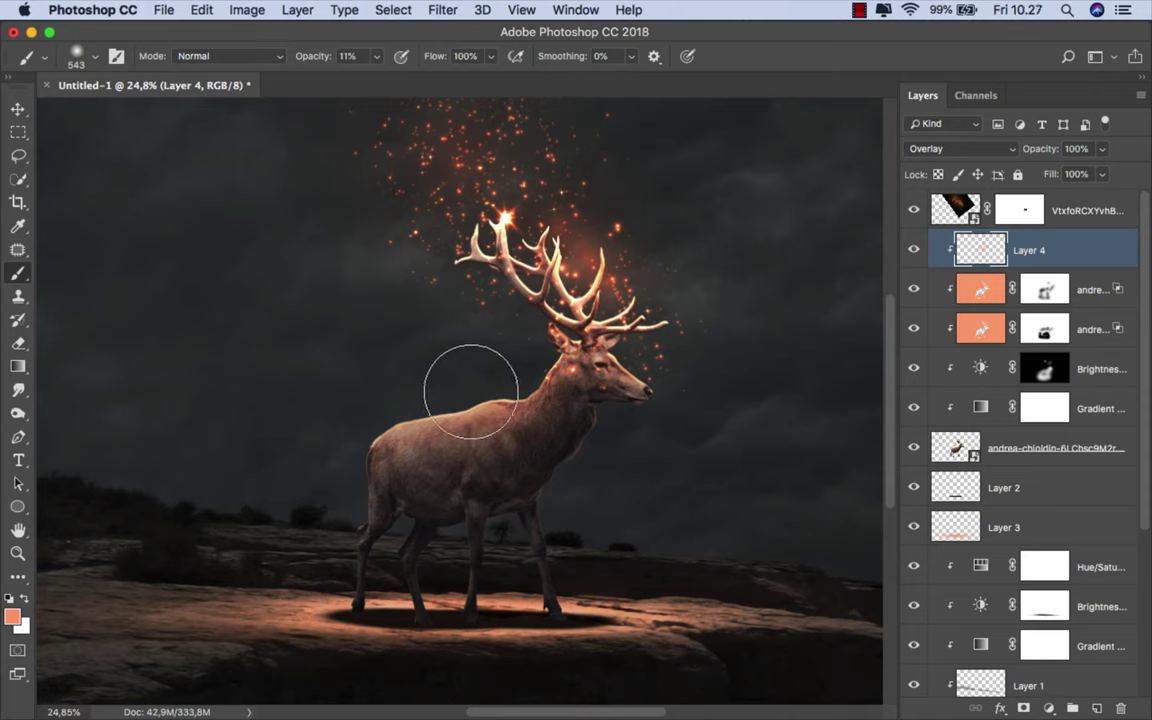
{"action": "scroll", "coordinate": [400, 410], "scroll_direction": "down", "scroll_amount": 1}
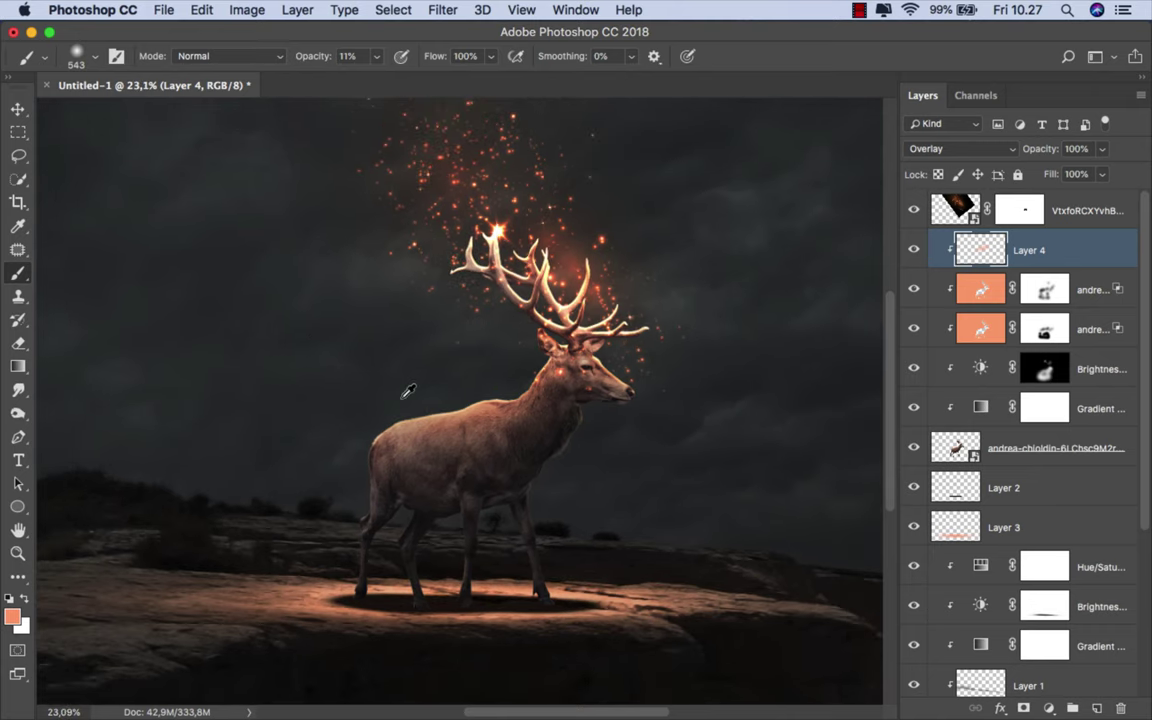
{"action": "scroll", "coordinate": [400, 410], "scroll_direction": "down", "scroll_amount": 1}
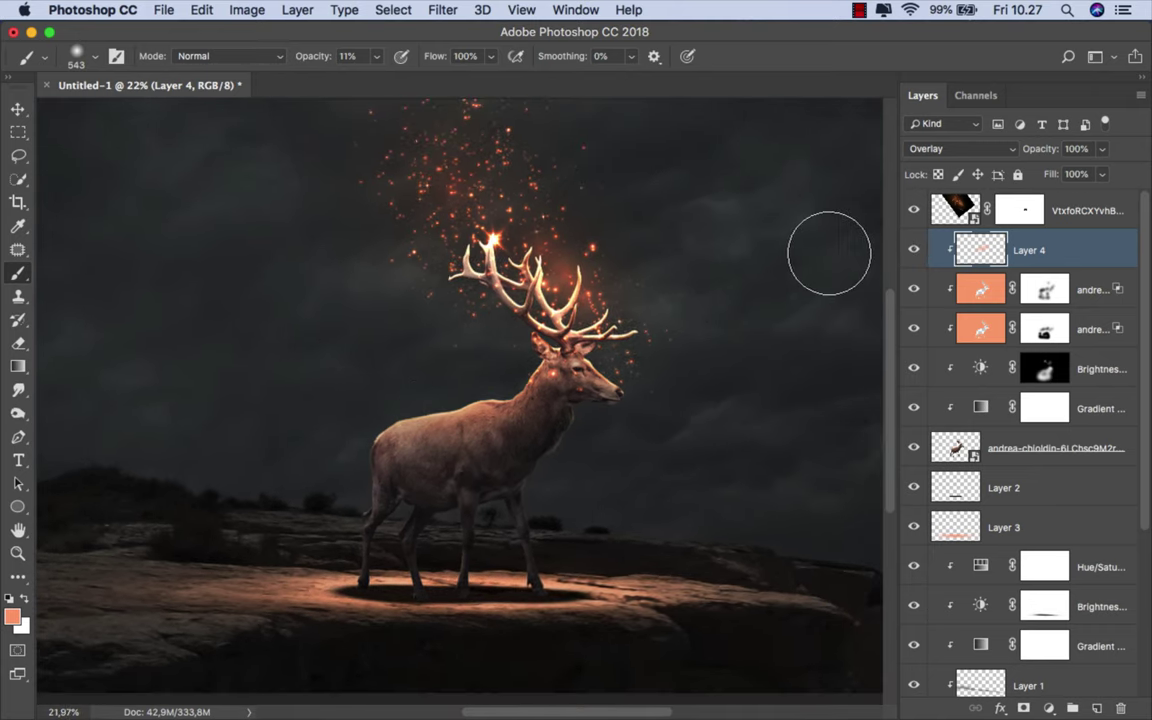
{"action": "key", "text": "ctrl+y"}
{"action": "key", "text": "ctrl+0"}
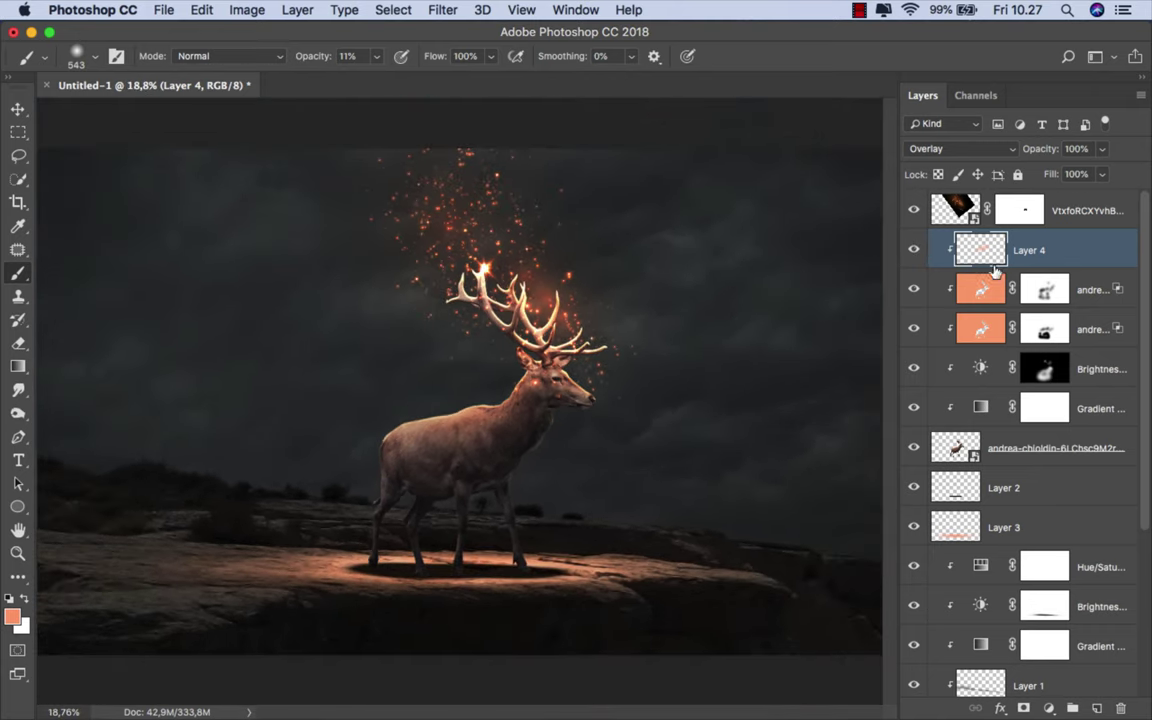
{"action": "key", "text": "v"}
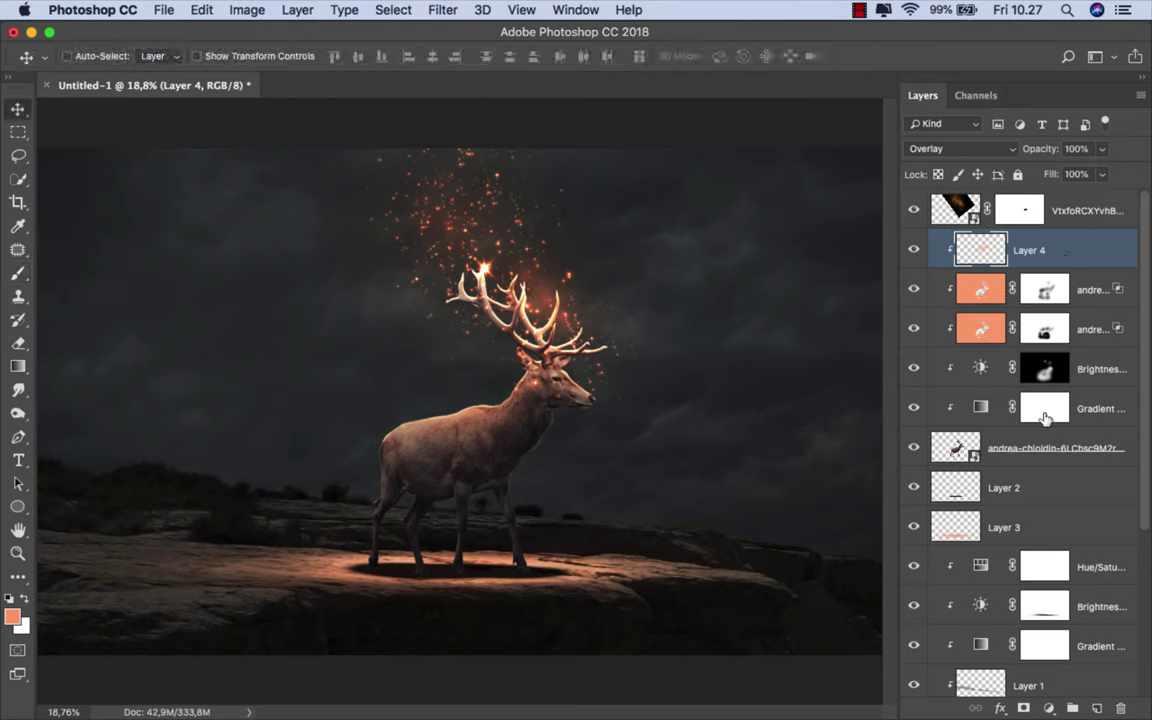
Step: Add a new layer above Hue/Saturation and set up a large black brush
{"action": "left_click", "coordinate": [1095, 563]}
{"action": "scroll", "coordinate": [1095, 563], "scroll_direction": "down", "scroll_amount": 2}
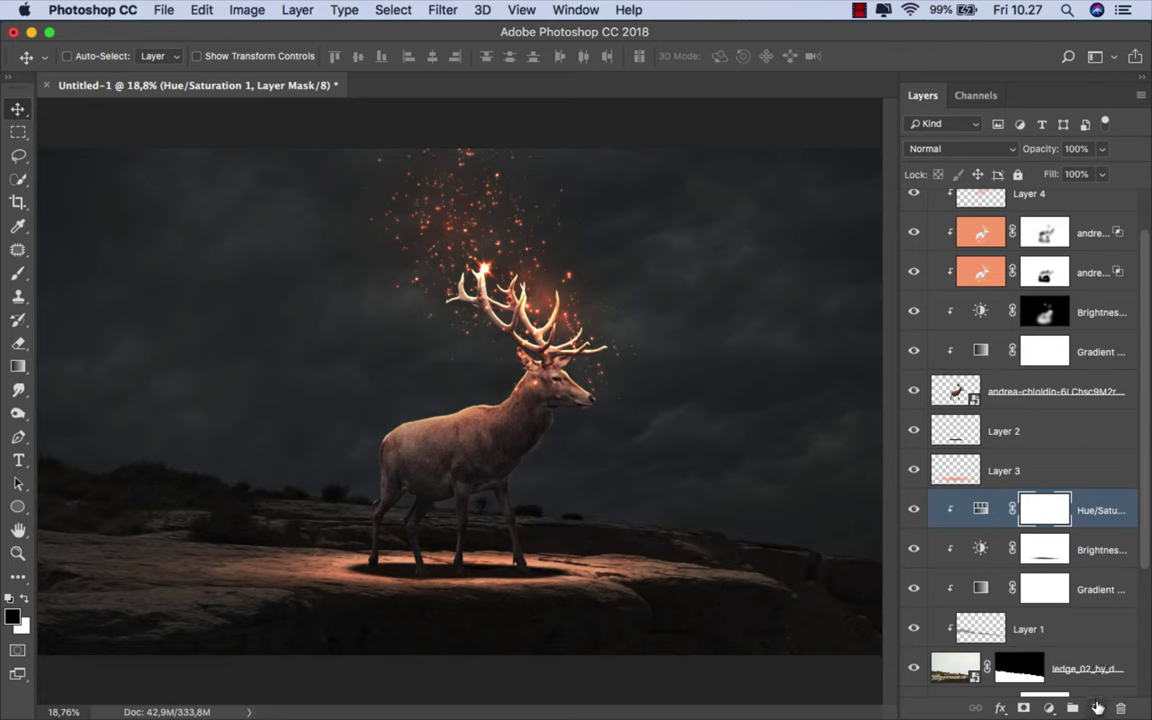
{"action": "key", "text": "ctrl+shift+alt+n"}
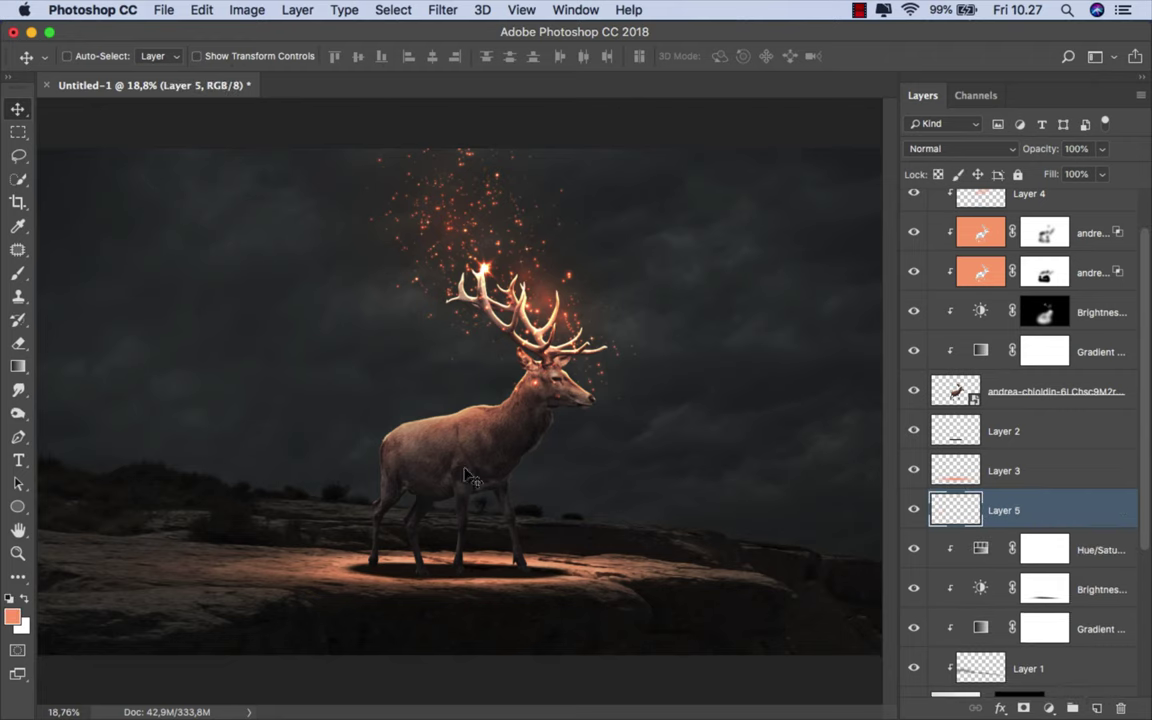
{"action": "left_click", "coordinate": [18, 272]}
{"action": "left_click", "coordinate": [62, 272]}
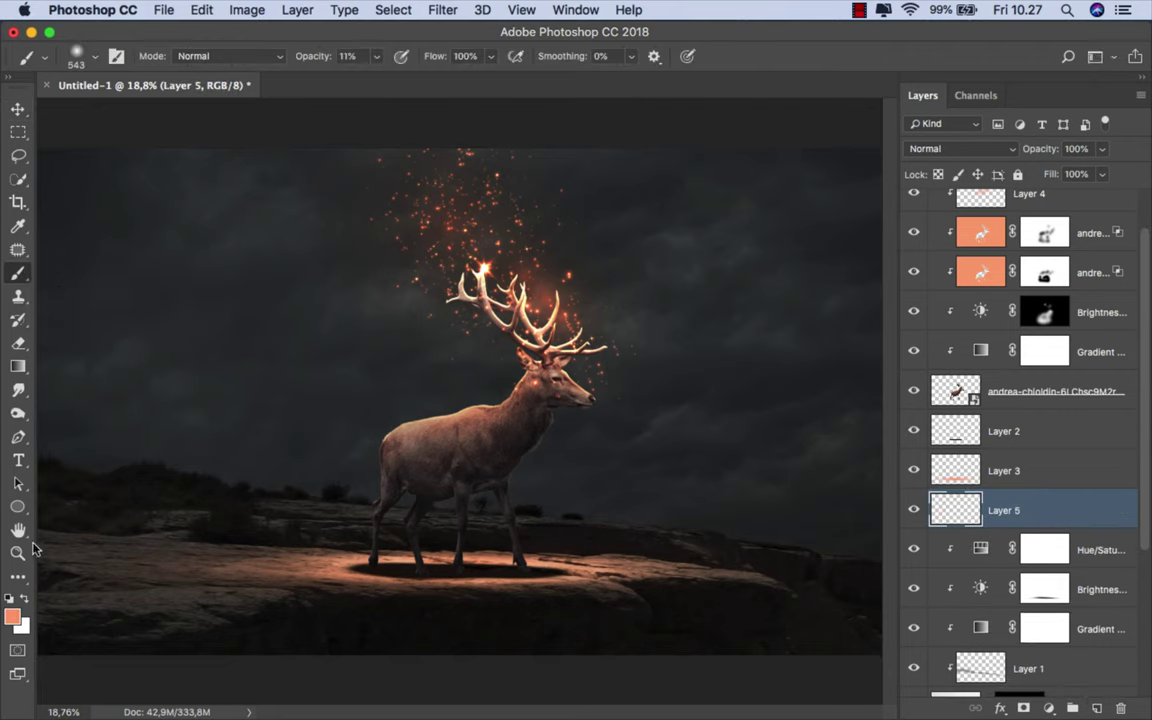
{"action": "left_click", "coordinate": [11, 601]}
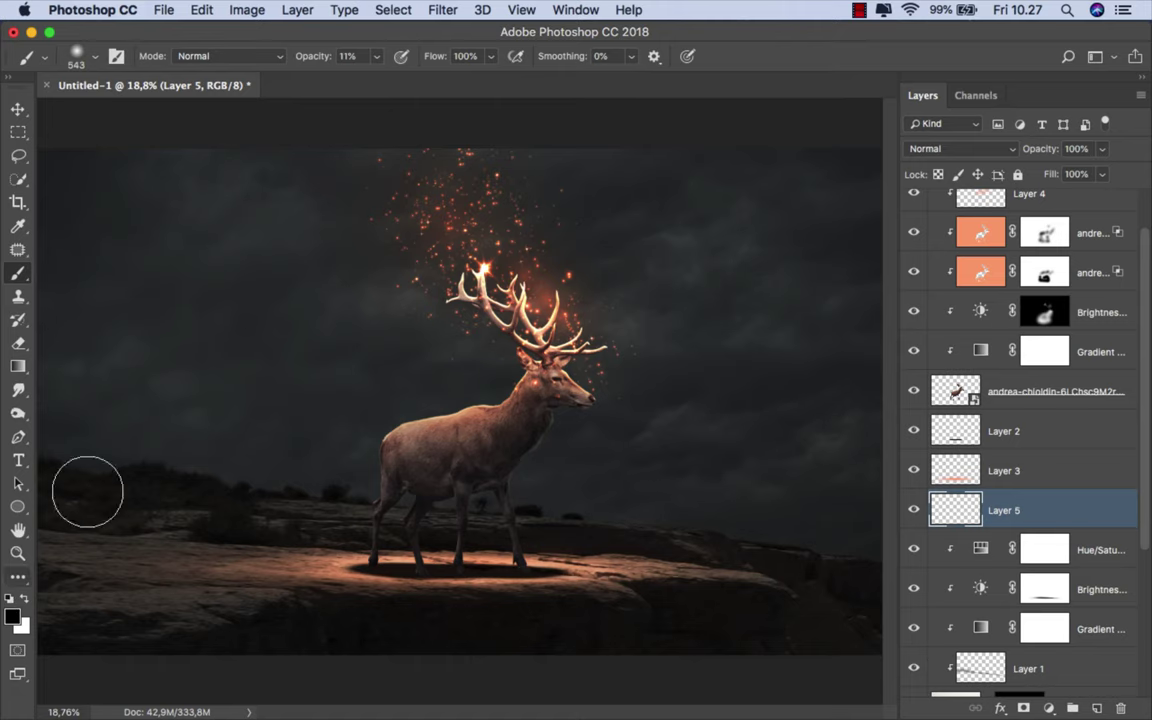
{"action": "left_click", "coordinate": [347, 56]}
{"action": "scroll", "coordinate": [386, 342], "scroll_direction": "down", "scroll_amount": 2}
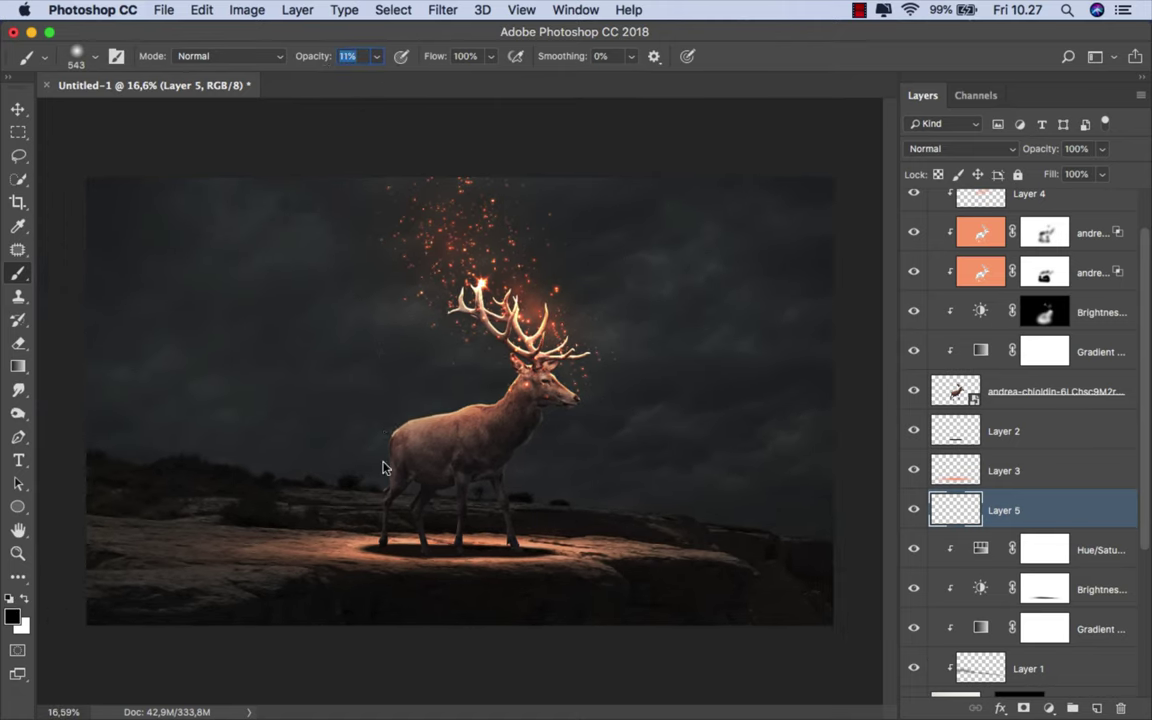
{"action": "left_click_drag", "start_coordinate": [382, 467], "coordinate": [460, 467]}
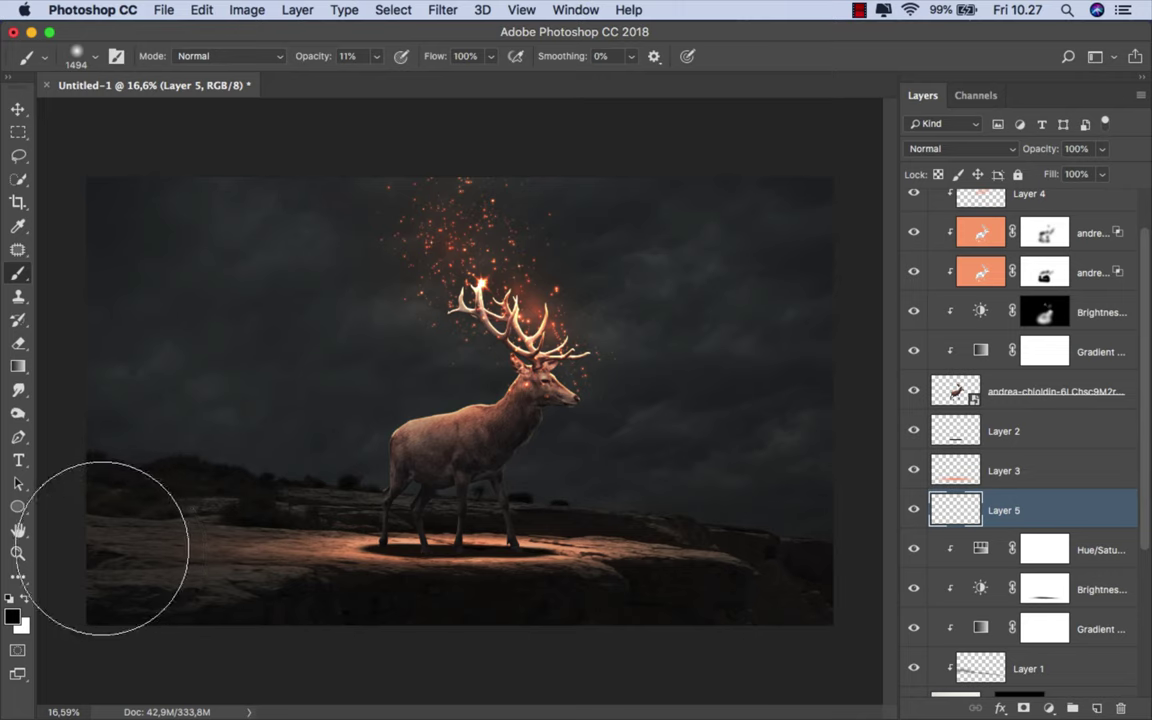
Step: Darken the lower-left and lower-right corners of the rocky ledge with faint black strokes
{"action": "mouse_move", "coordinate": [103, 553]}
{"action": "left_mouse_down"}
{"action": "mouse_move", "coordinate": [226, 612]}
{"action": "mouse_move", "coordinate": [92, 590]}
{"action": "left_mouse_up"}
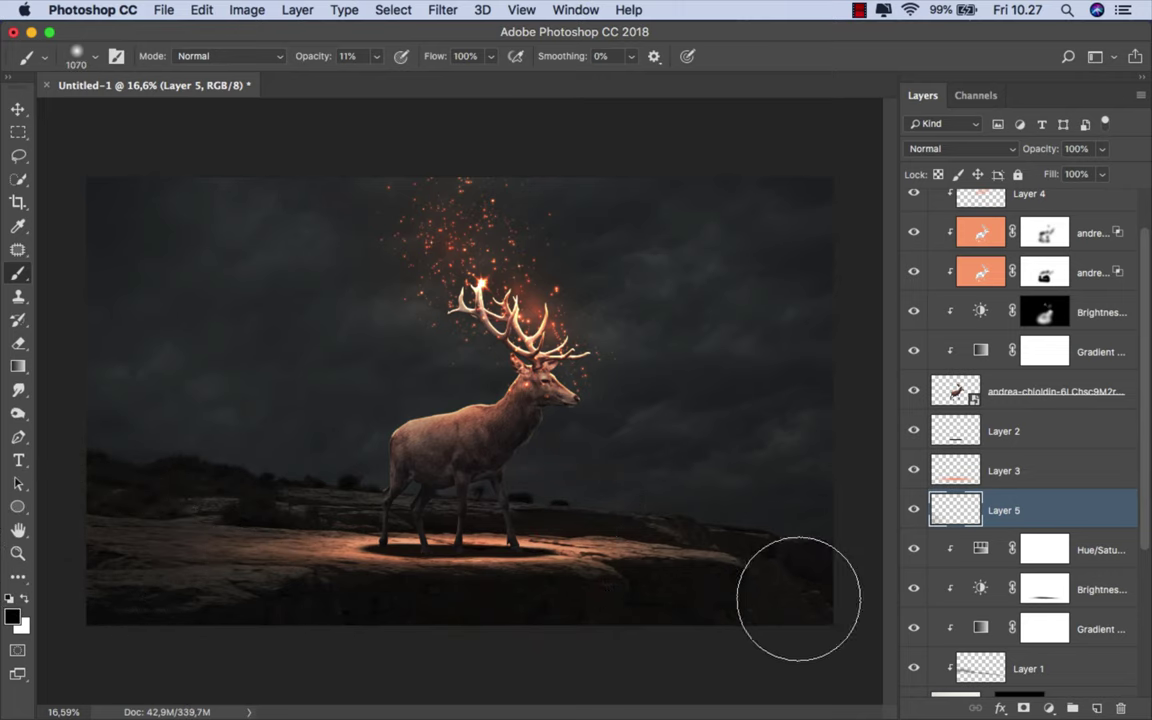
{"action": "left_click_drag", "start_coordinate": [798, 598], "coordinate": [828, 609]}
{"action": "scroll", "coordinate": [548, 489], "scroll_direction": "up", "scroll_amount": 1}
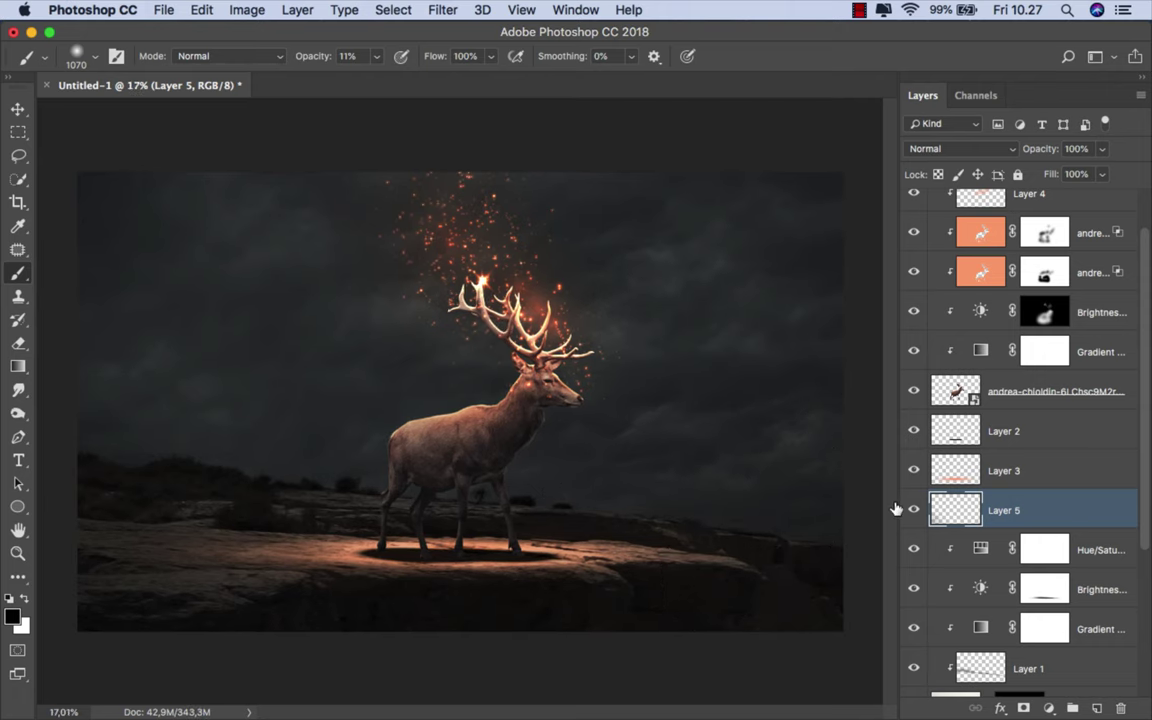
{"action": "scroll", "coordinate": [790, 450], "scroll_direction": "up", "scroll_amount": 1}
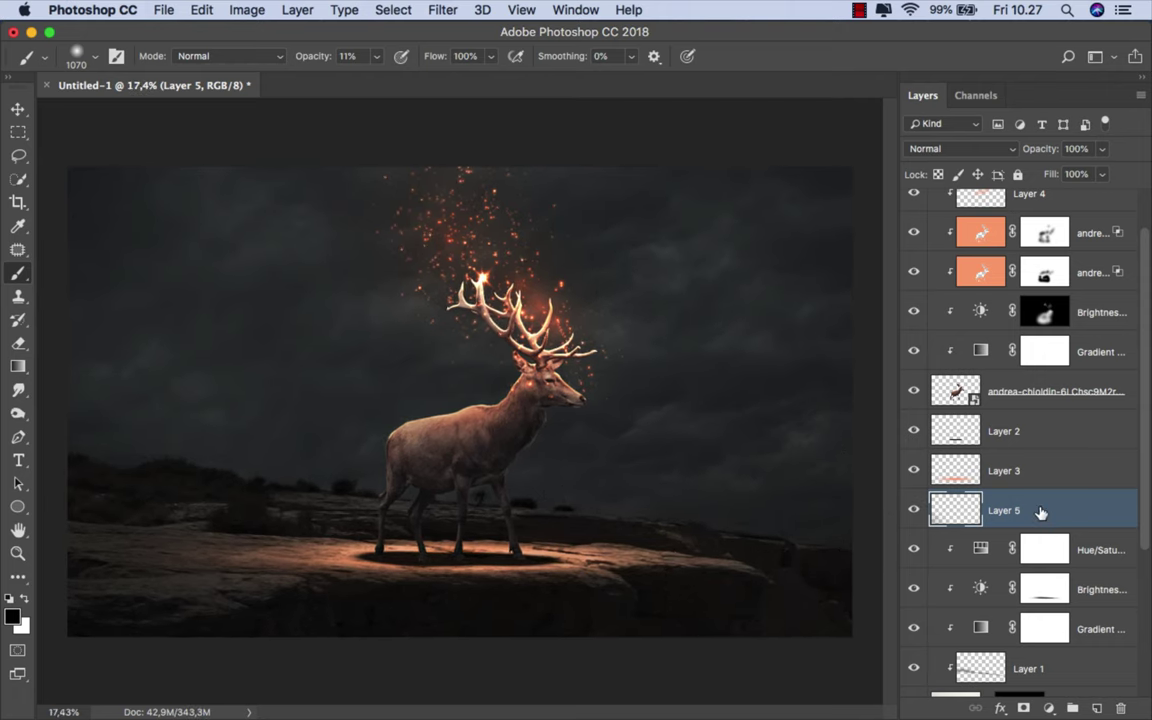
{"action": "key", "text": "v"}
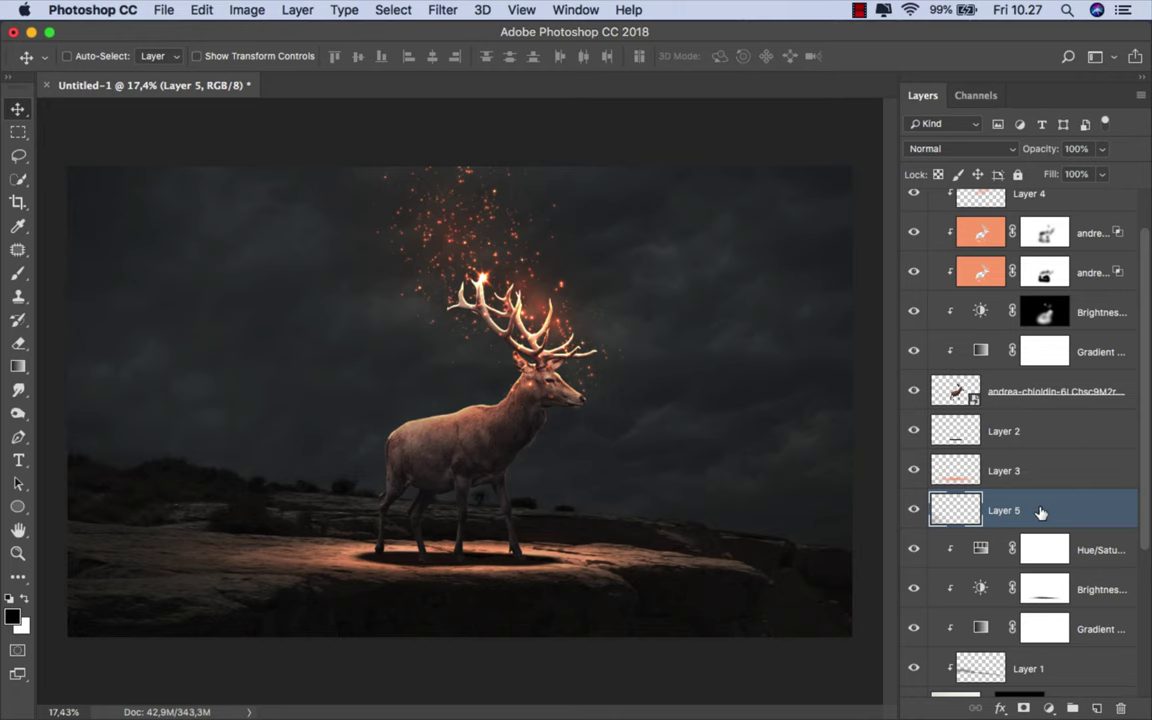
{"action": "left_click", "coordinate": [1050, 472]}
Step: Select all layers from the top sparks down to Layer 3 and shift them slightly left
{"action": "left_click", "coordinate": [913, 470]}
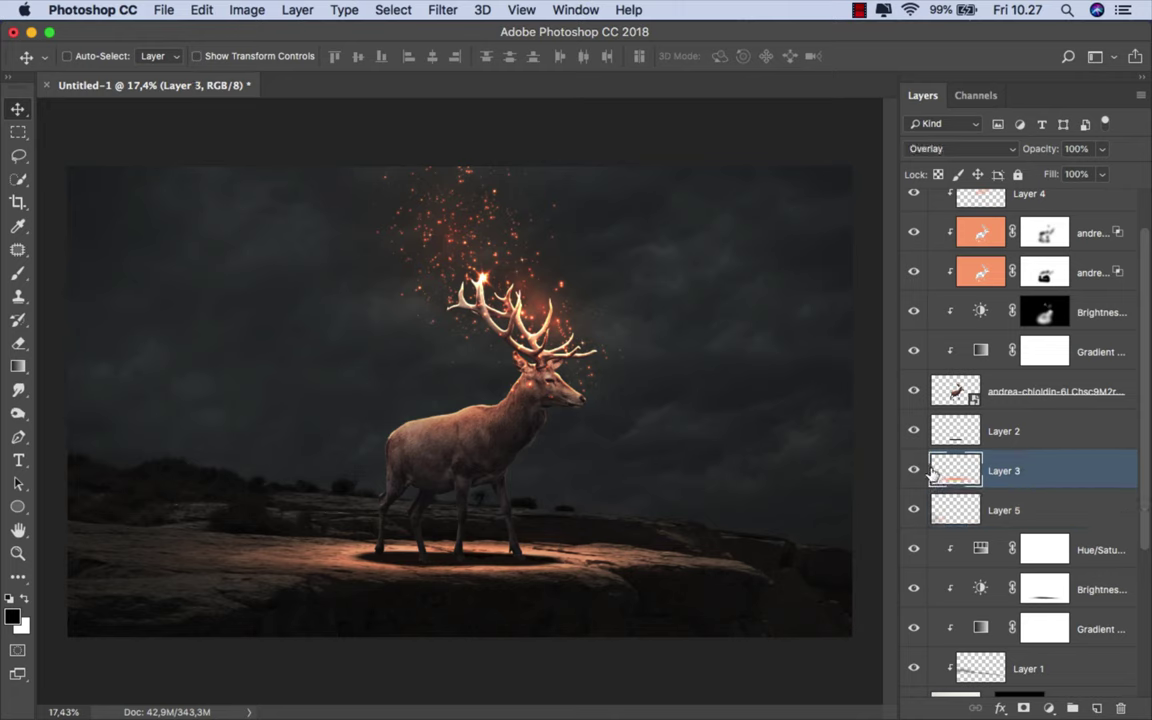
{"action": "scroll", "coordinate": [1146, 400], "scroll_direction": "up", "scroll_amount": 2}
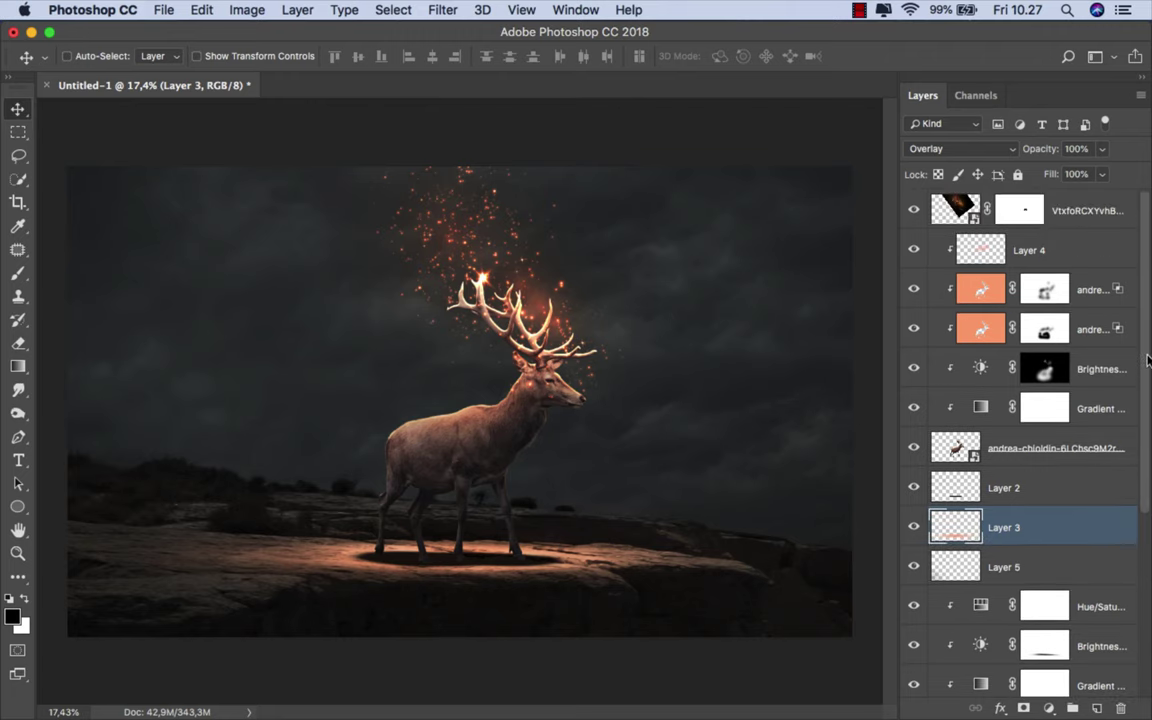
{"action": "left_click", "coordinate": [1080, 218], "text": "shift"}
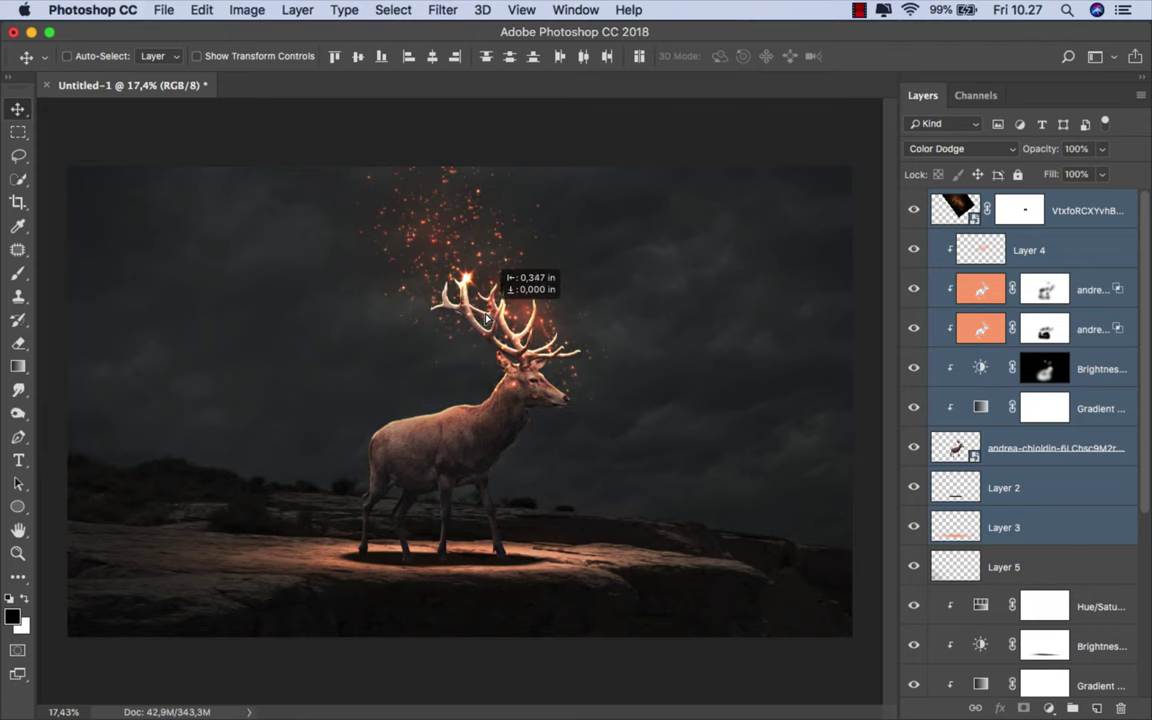
{"action": "left_click_drag", "start_coordinate": [497, 318], "coordinate": [481, 320]}
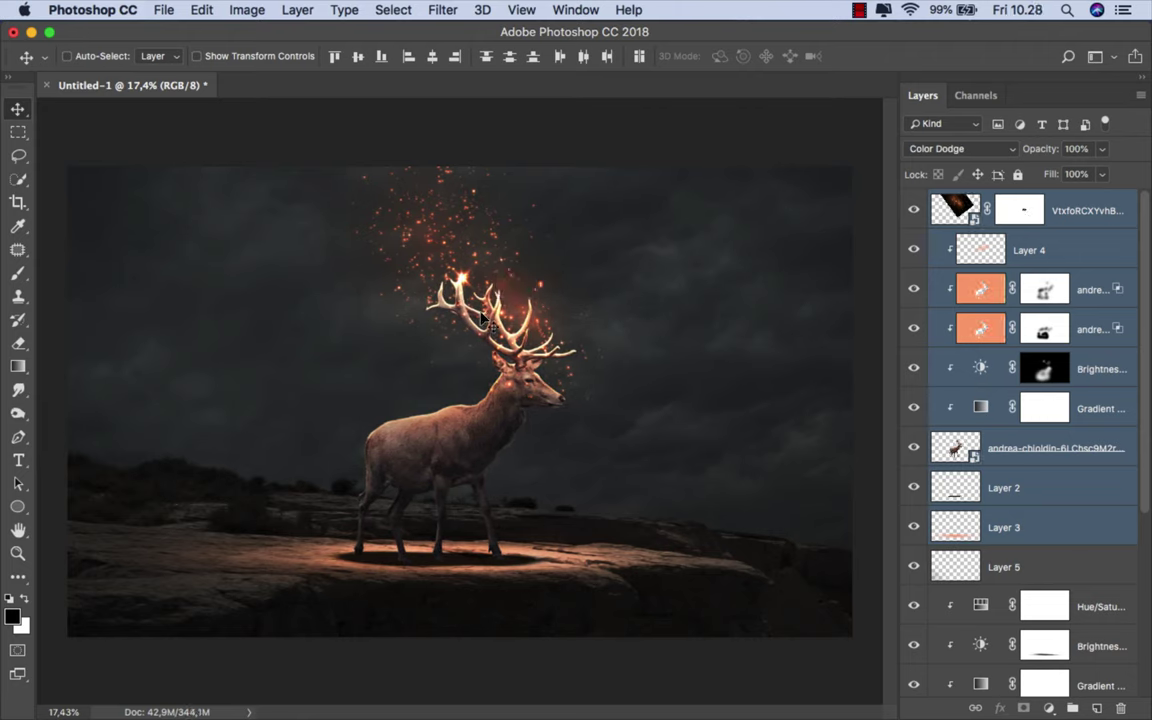
{"action": "key", "text": "Left"}
{"action": "key", "text": "Left"}
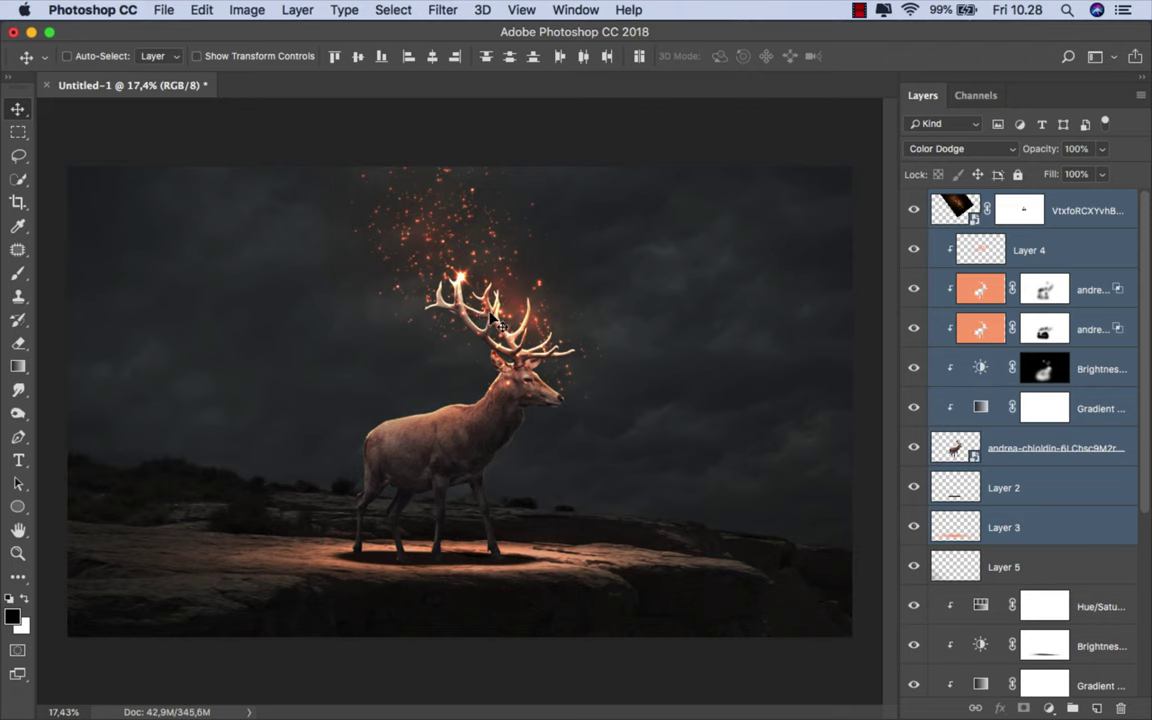
{"action": "left_click", "coordinate": [1072, 211]}
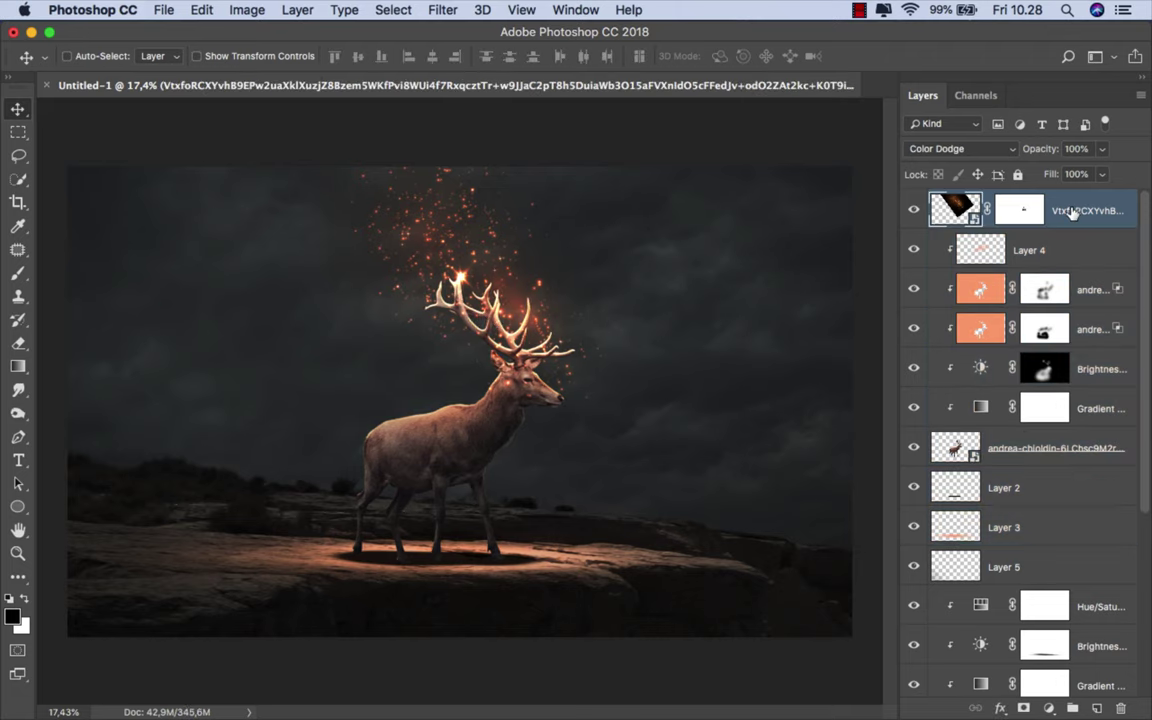
{"action": "key", "text": "super+0"}
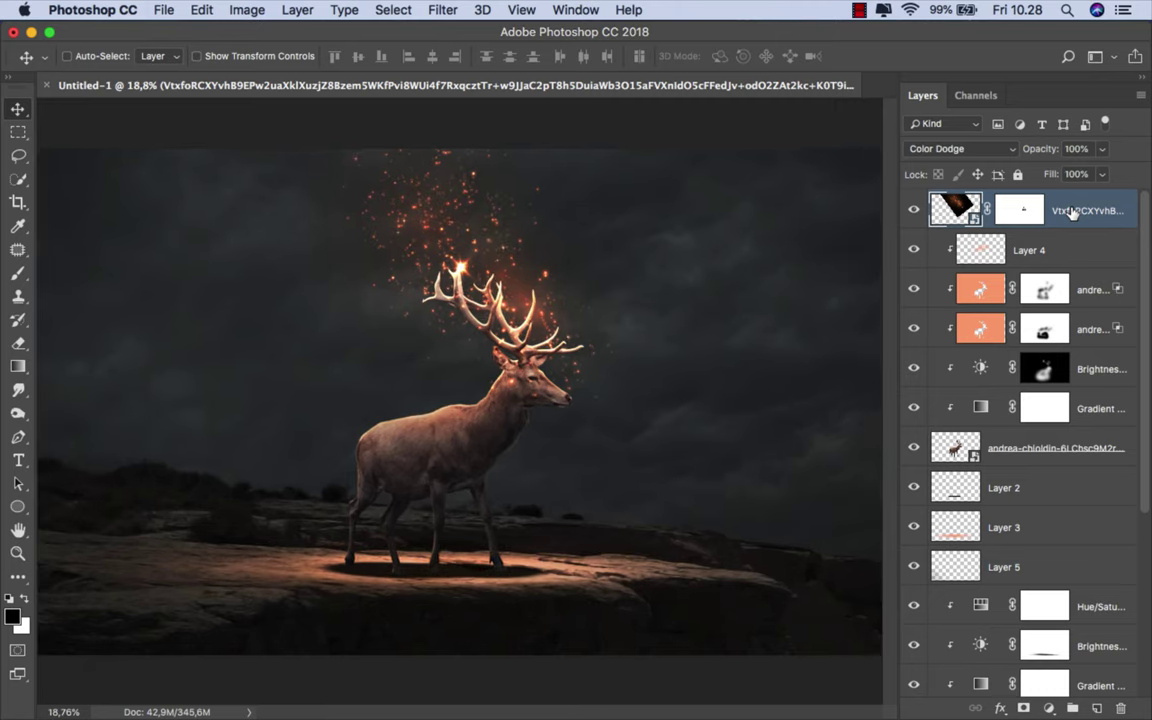